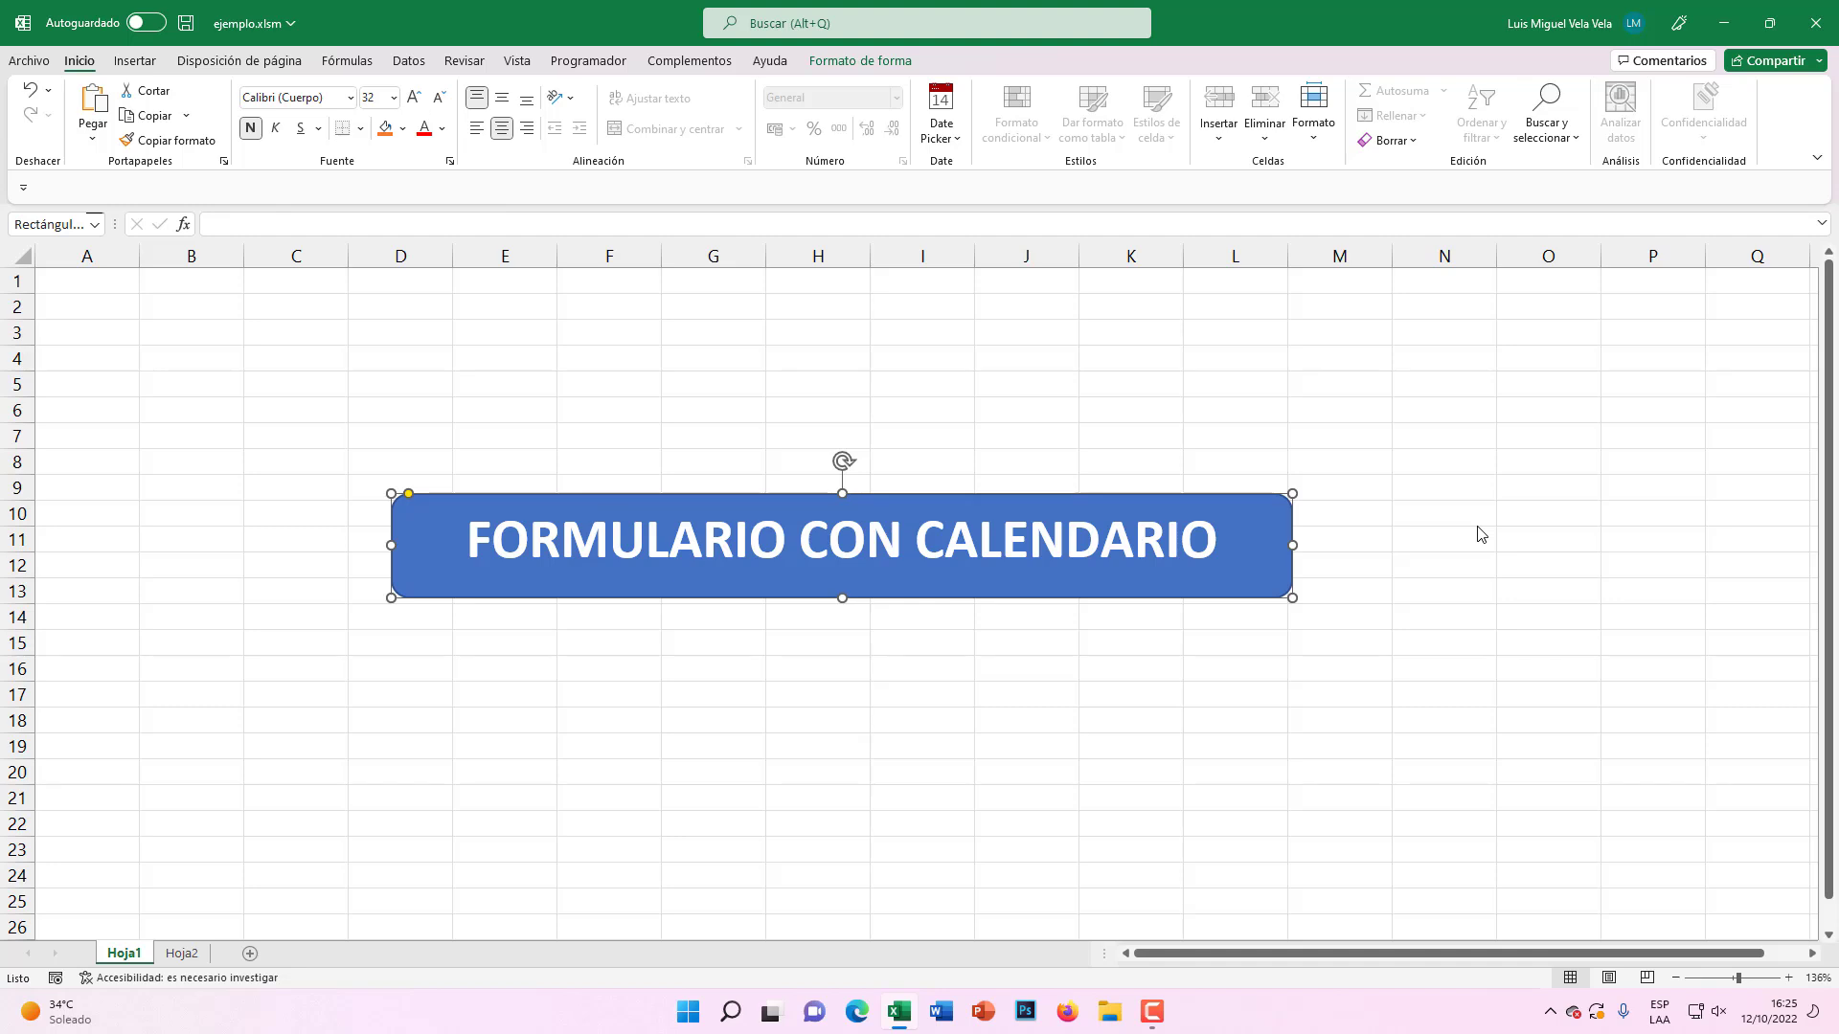
Step: Run the FORMULARIO CON CALENDARIO banner macro and move UserForm1 to the right of the sheet
click(1135, 436)
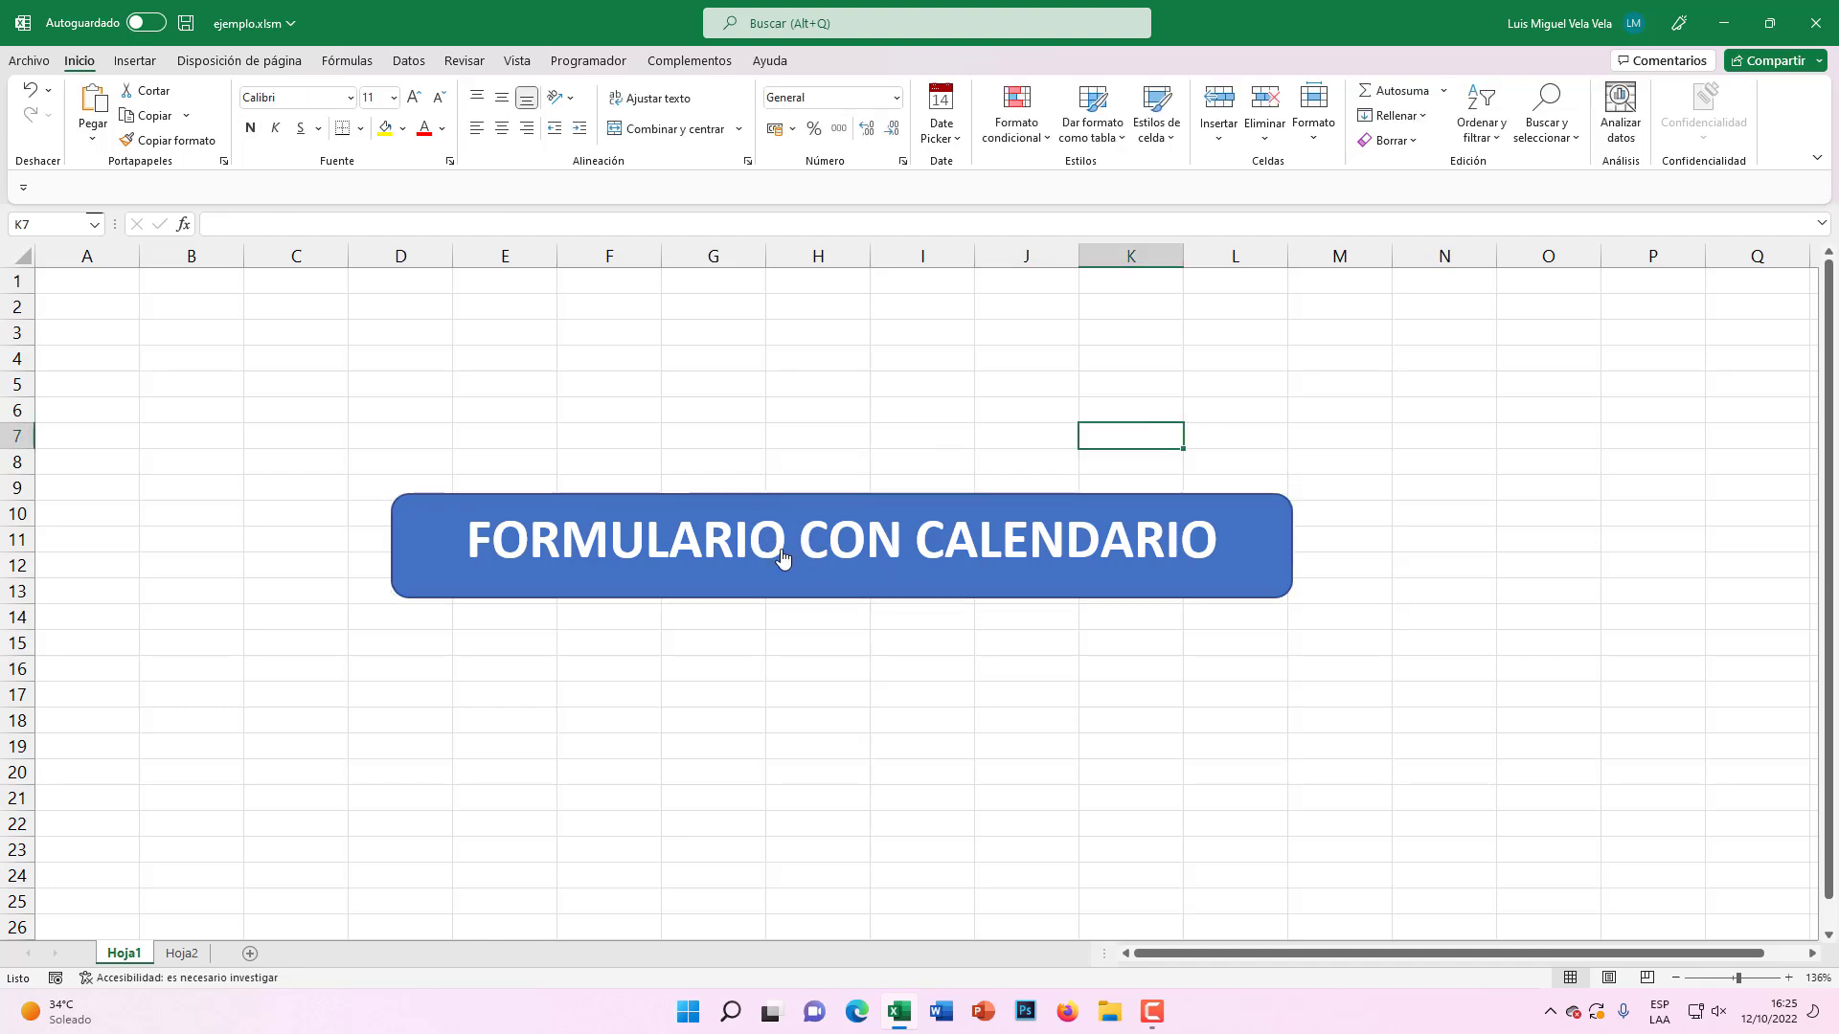
click(829, 573)
mouse_move(890, 423)
mouse_down()
mouse_move(1055, 608)
mouse_move(870, 608)
mouse_move(1111, 479)
mouse_move(961, 498)
mouse_move(1248, 476)
mouse_move(1169, 514)
mouse_up()
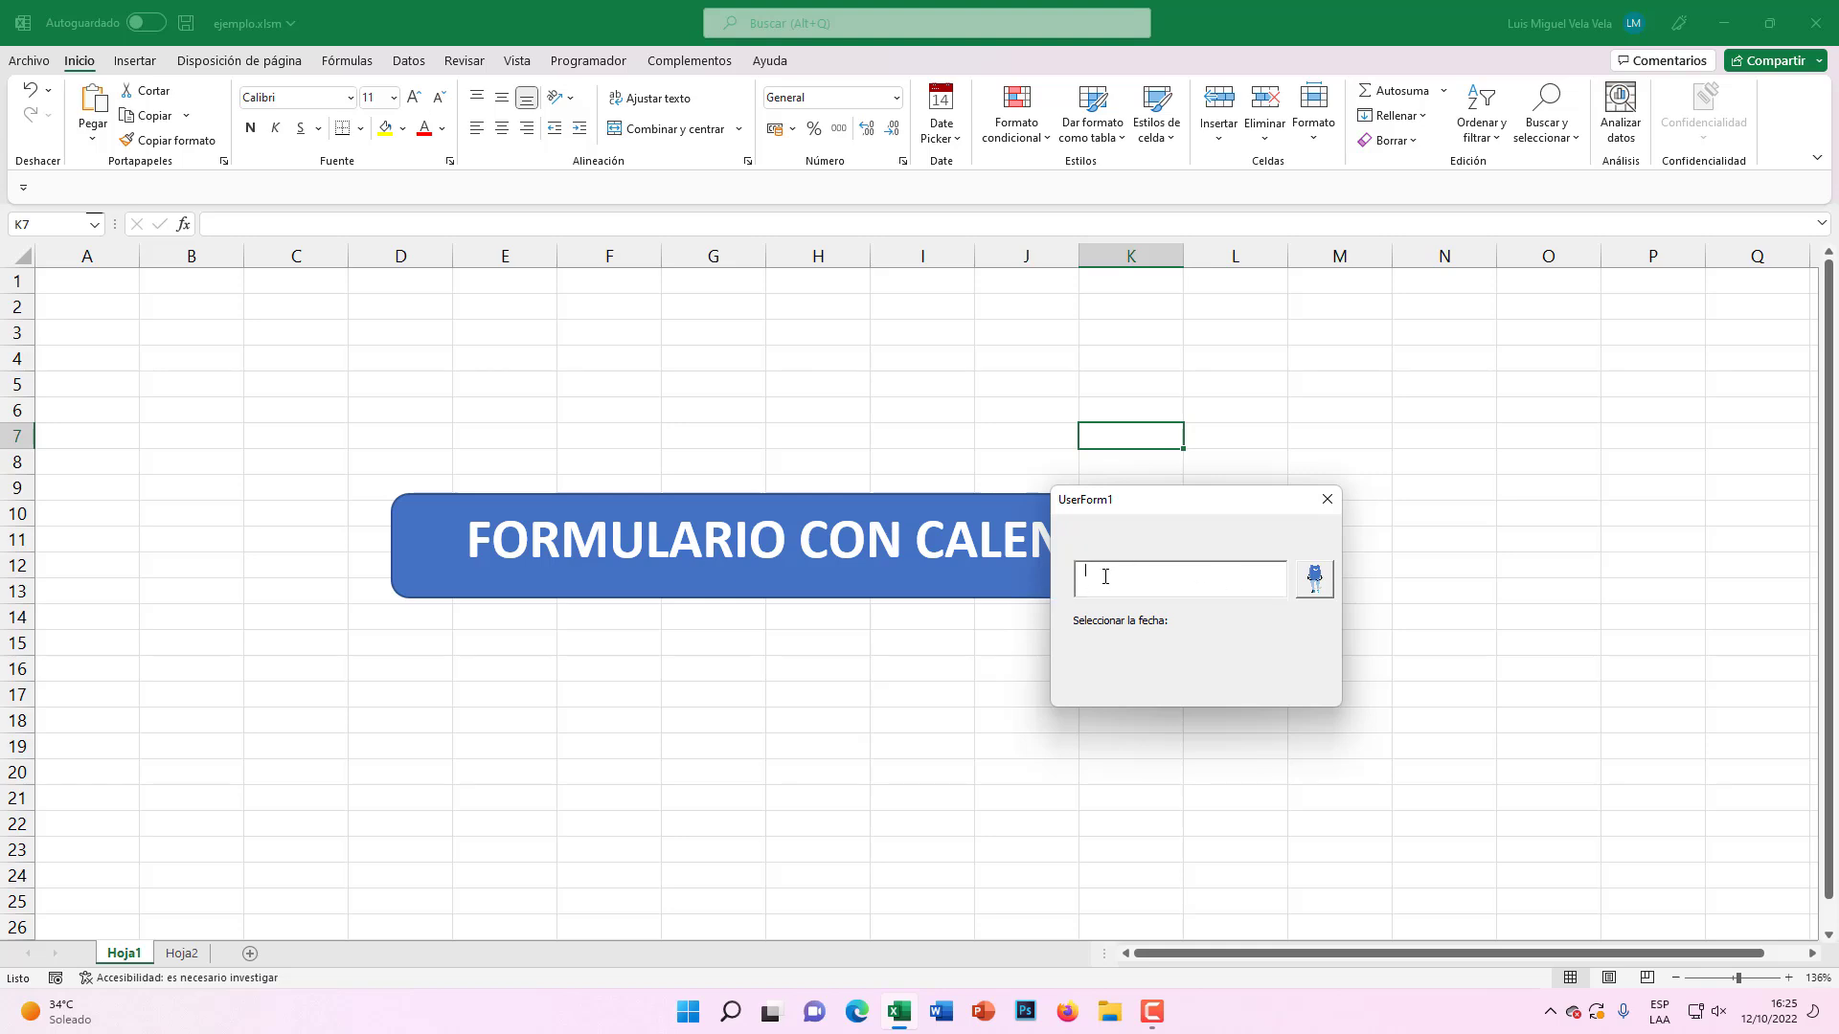
Step: Open the calendar picker from the date box and choose 12 October 2022
click(1314, 579)
drag(925, 392, 803, 495)
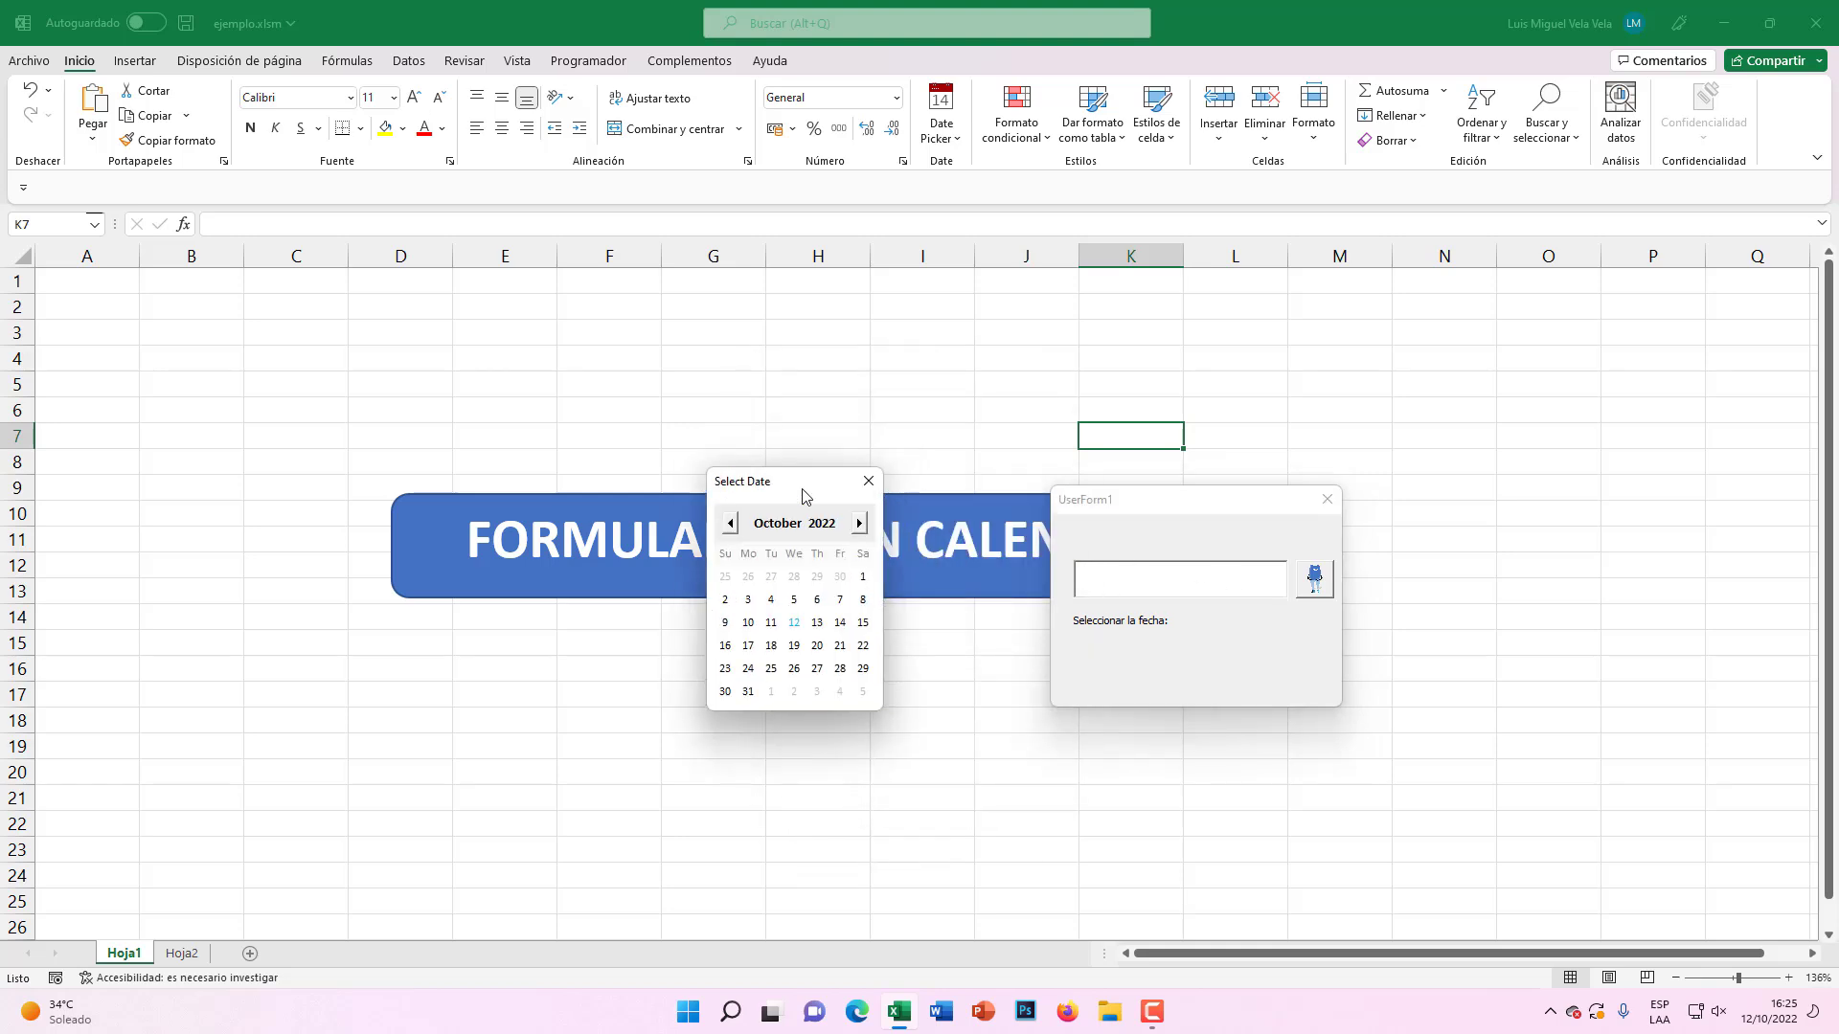
click(859, 523)
click(729, 523)
click(730, 522)
click(730, 524)
click(859, 523)
click(859, 523)
click(859, 523)
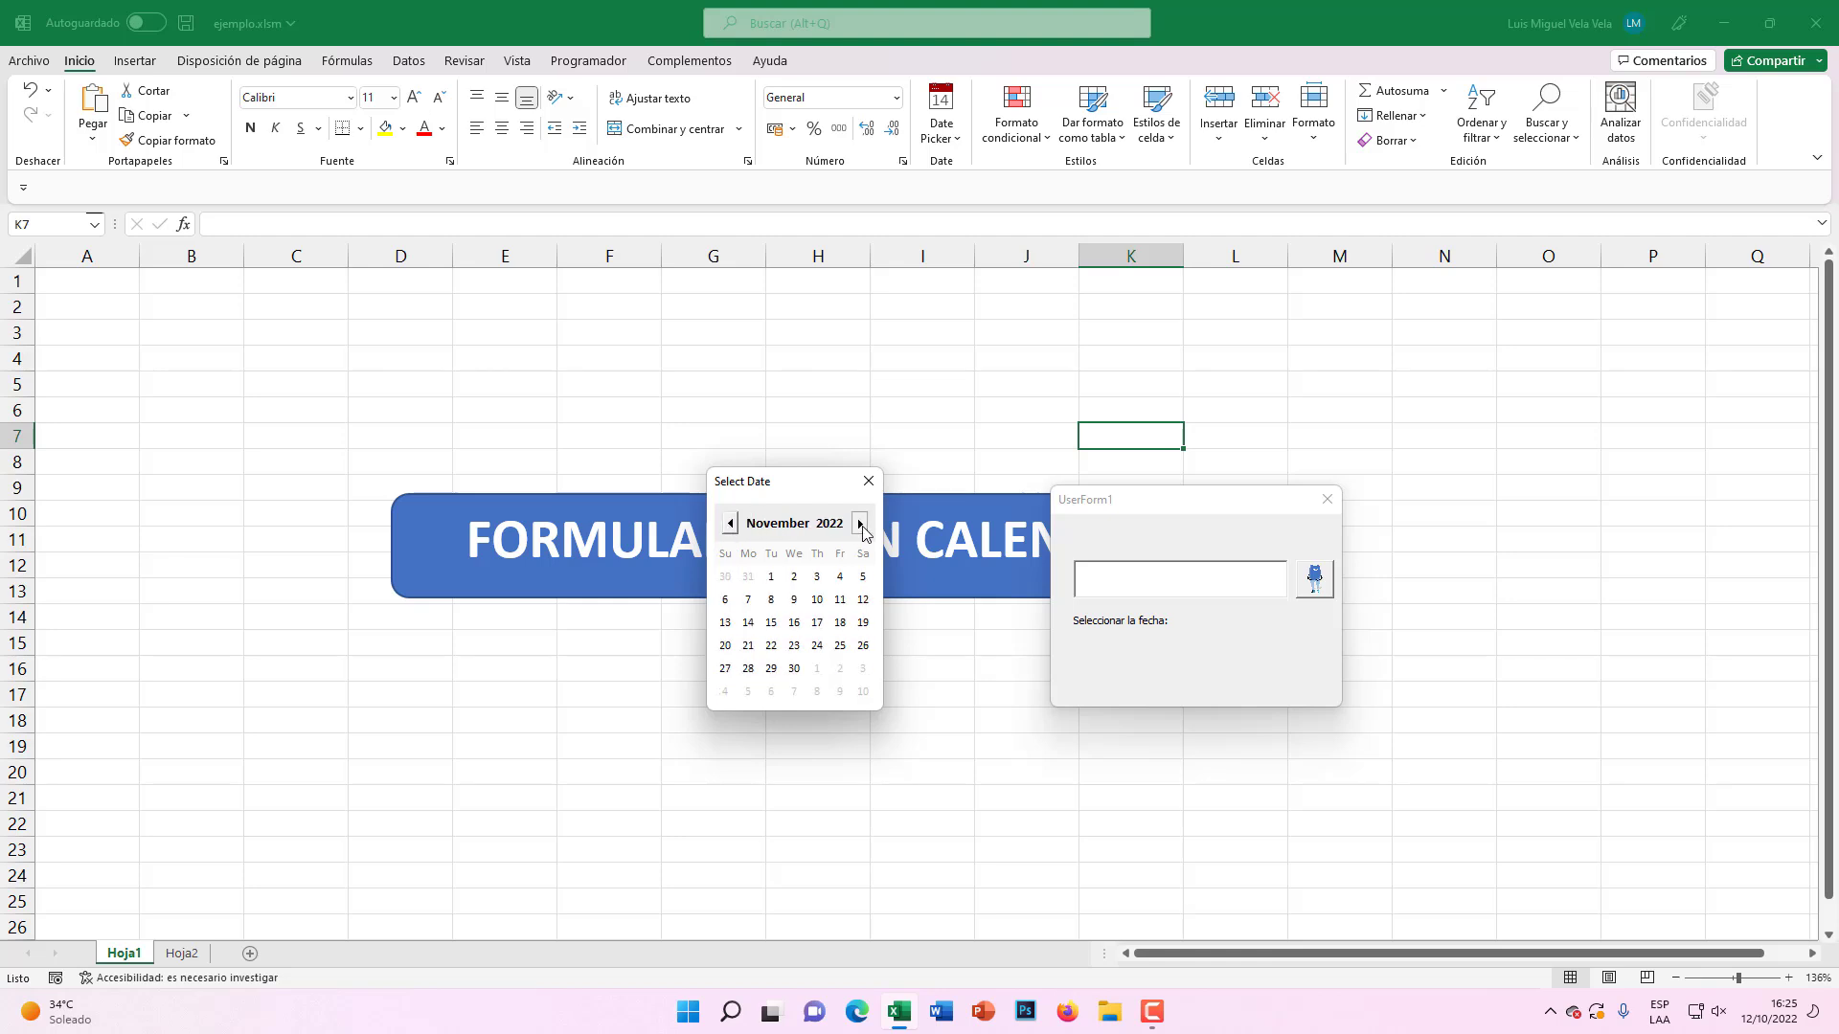
click(733, 523)
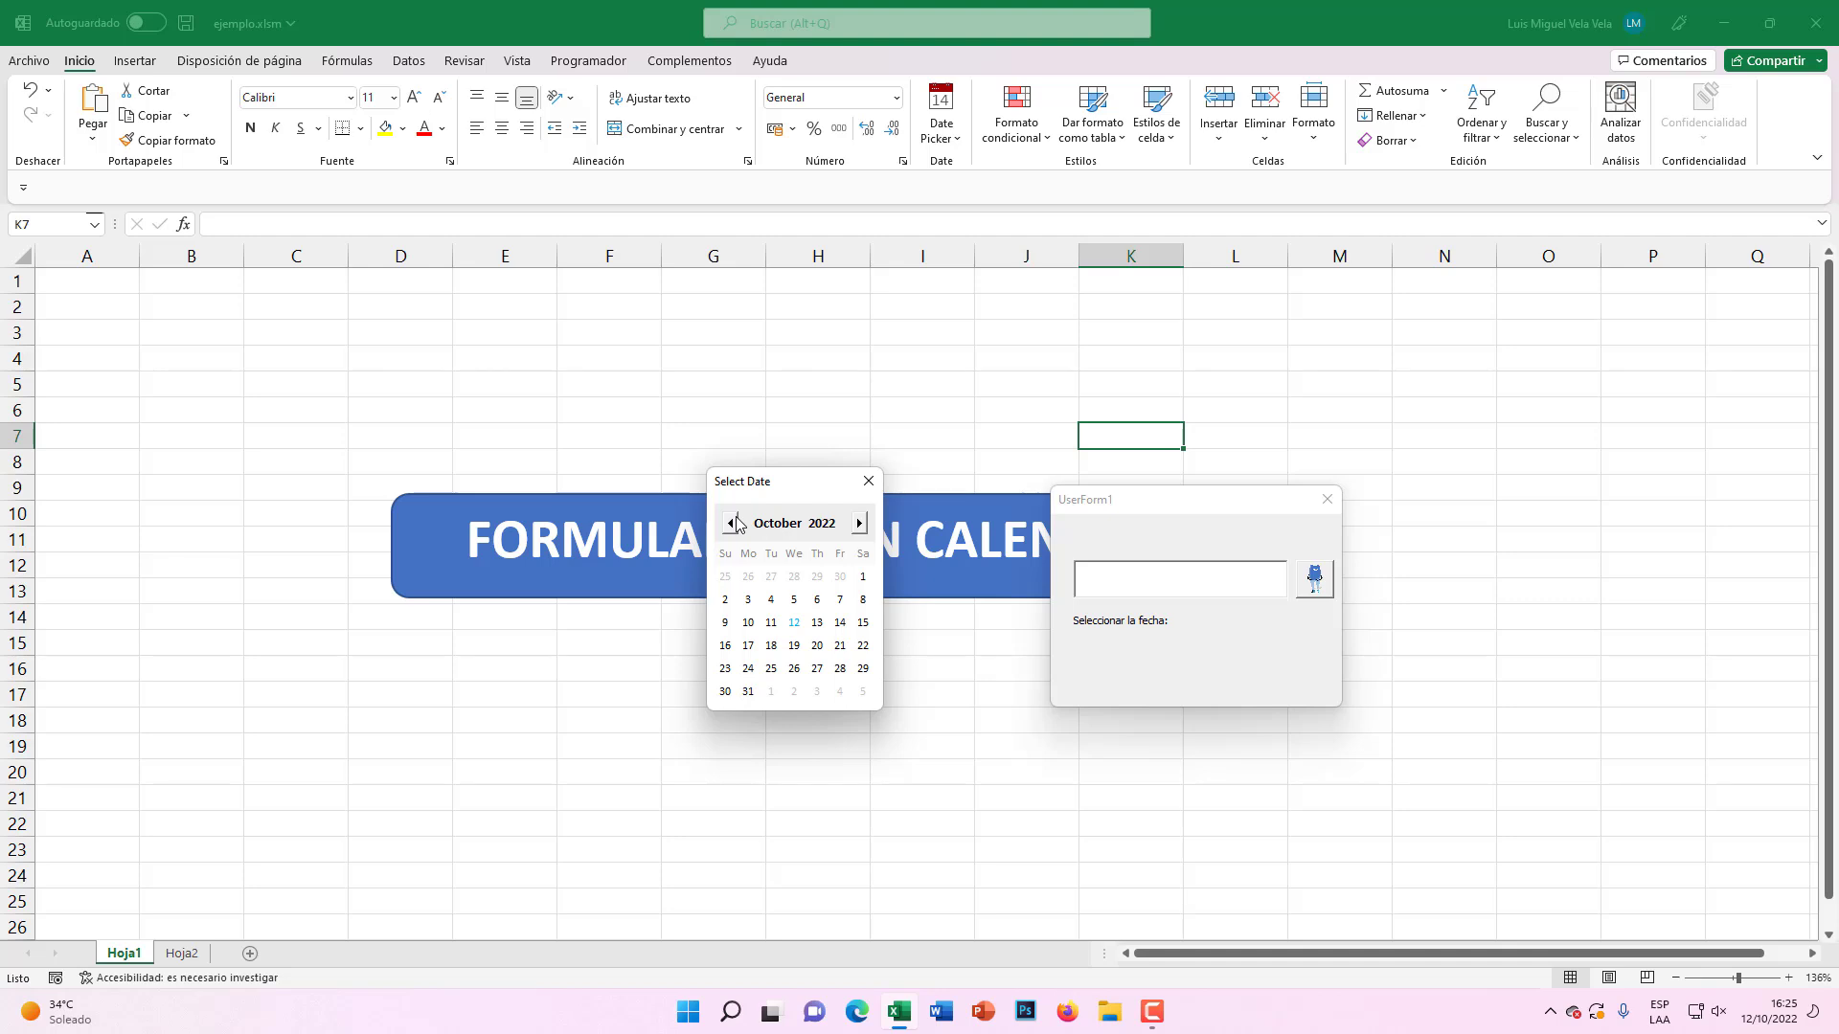
click(794, 625)
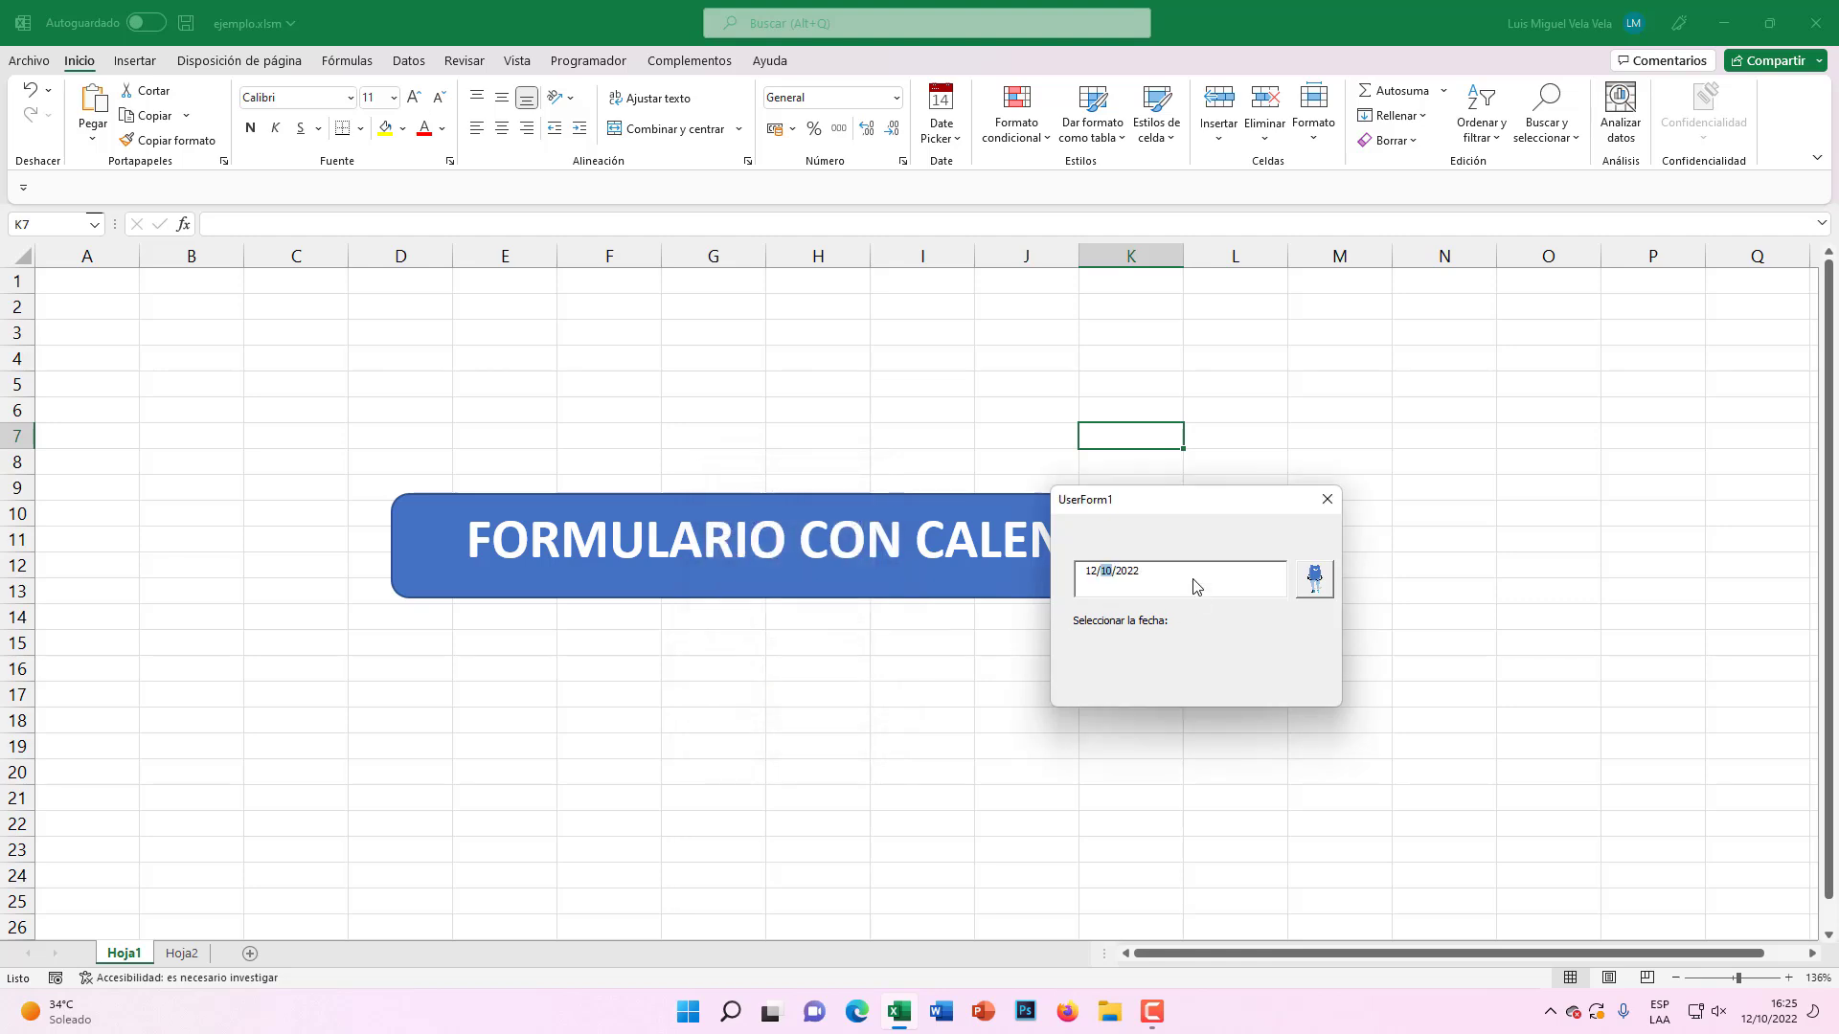
Step: Reopen the calendar picker and change the date to 15 March 2023
drag(1140, 575, 1076, 575)
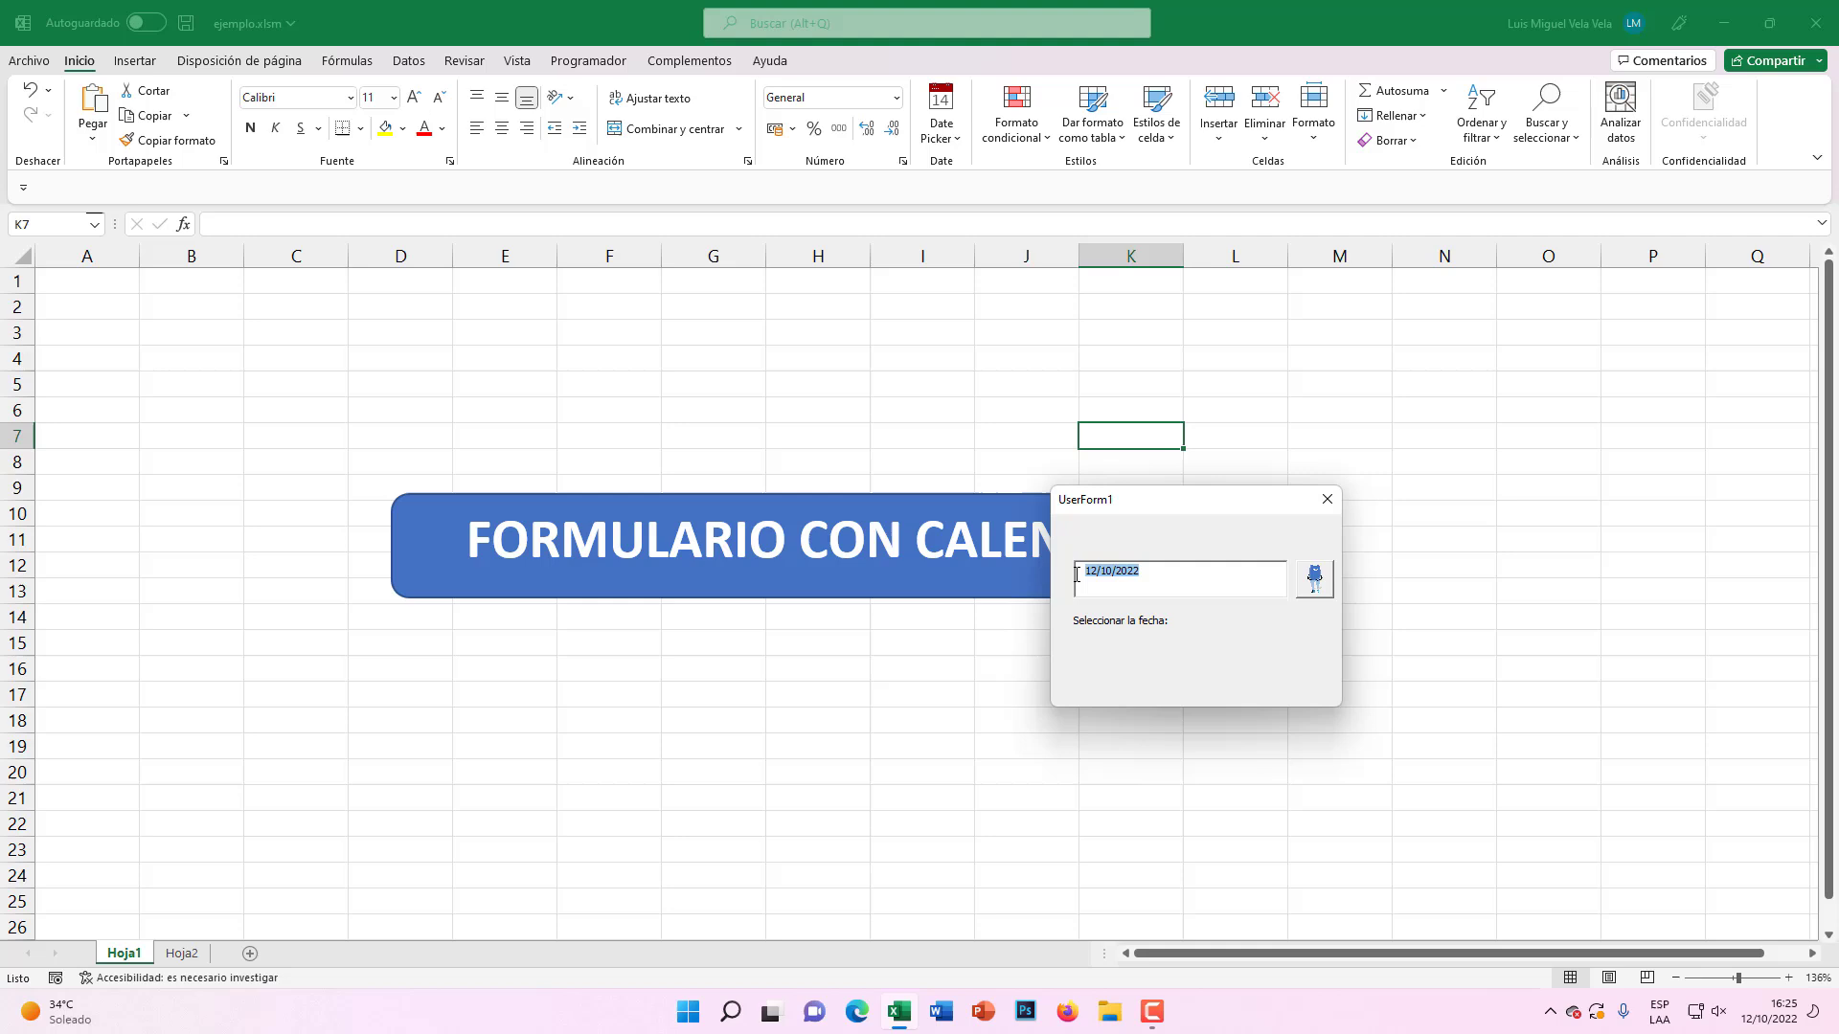
click(1158, 577)
click(1166, 580)
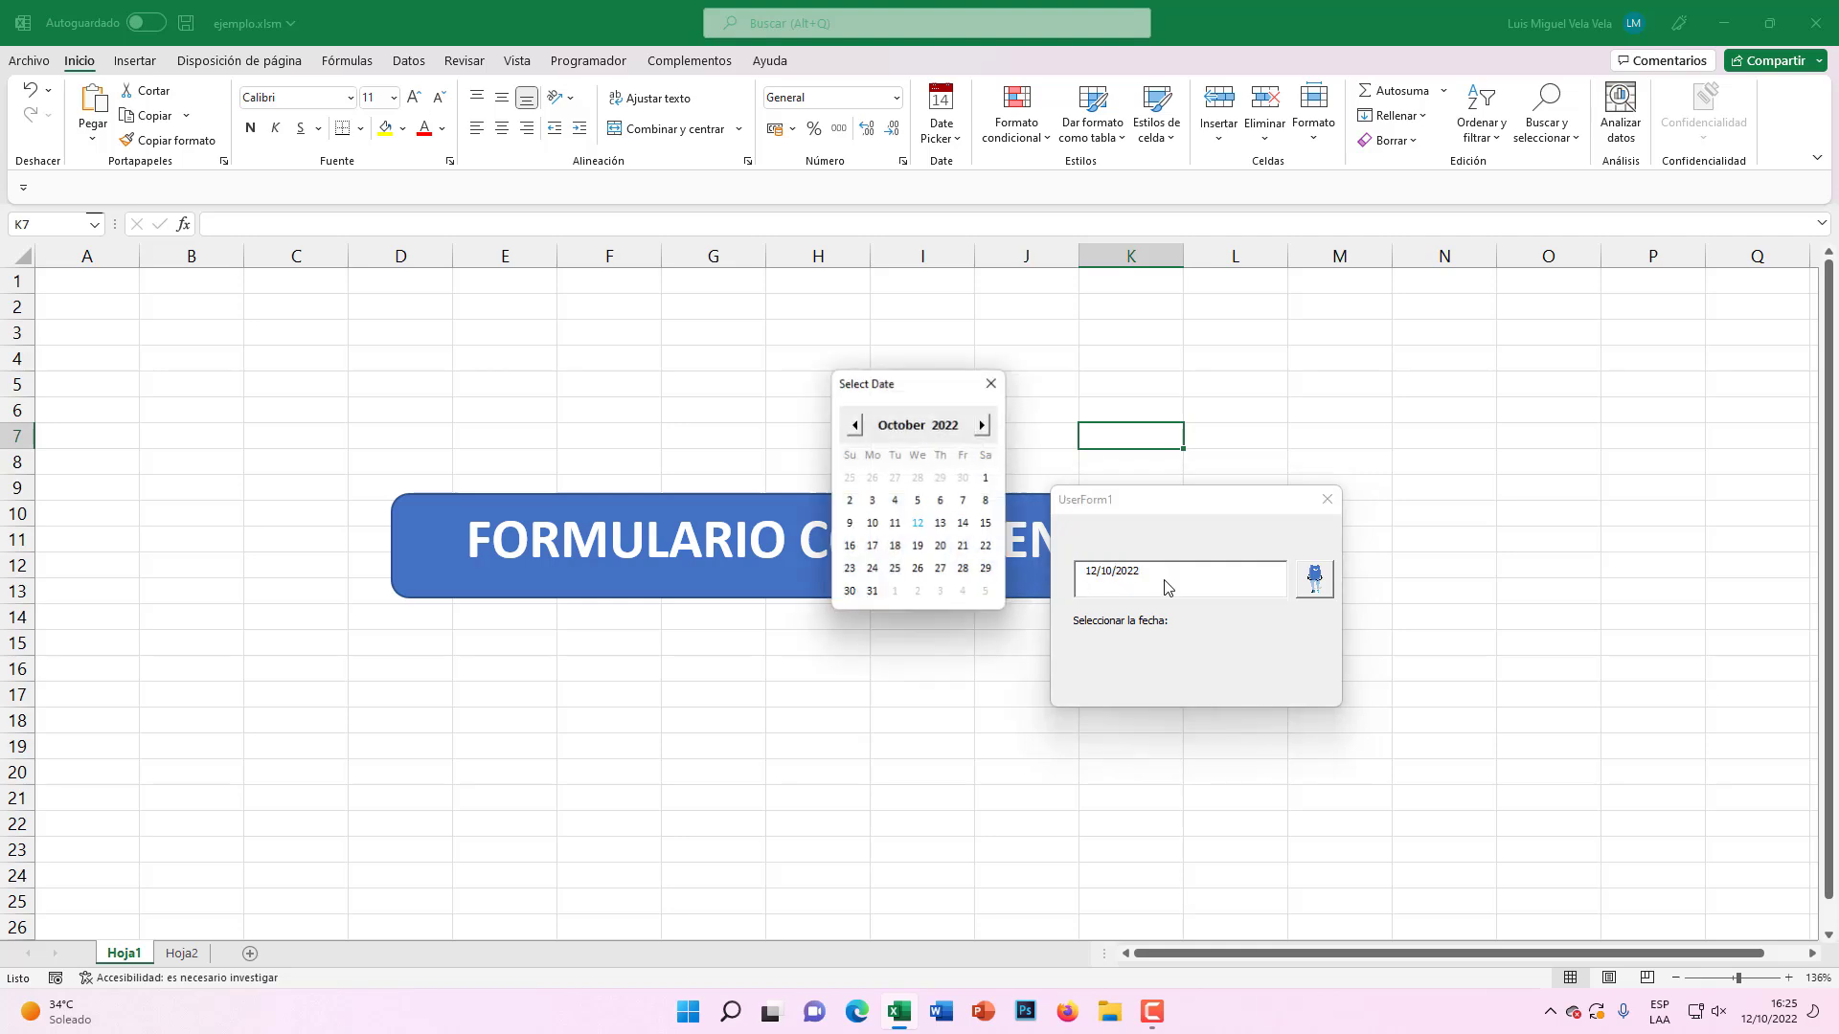
click(984, 425)
click(984, 424)
click(985, 424)
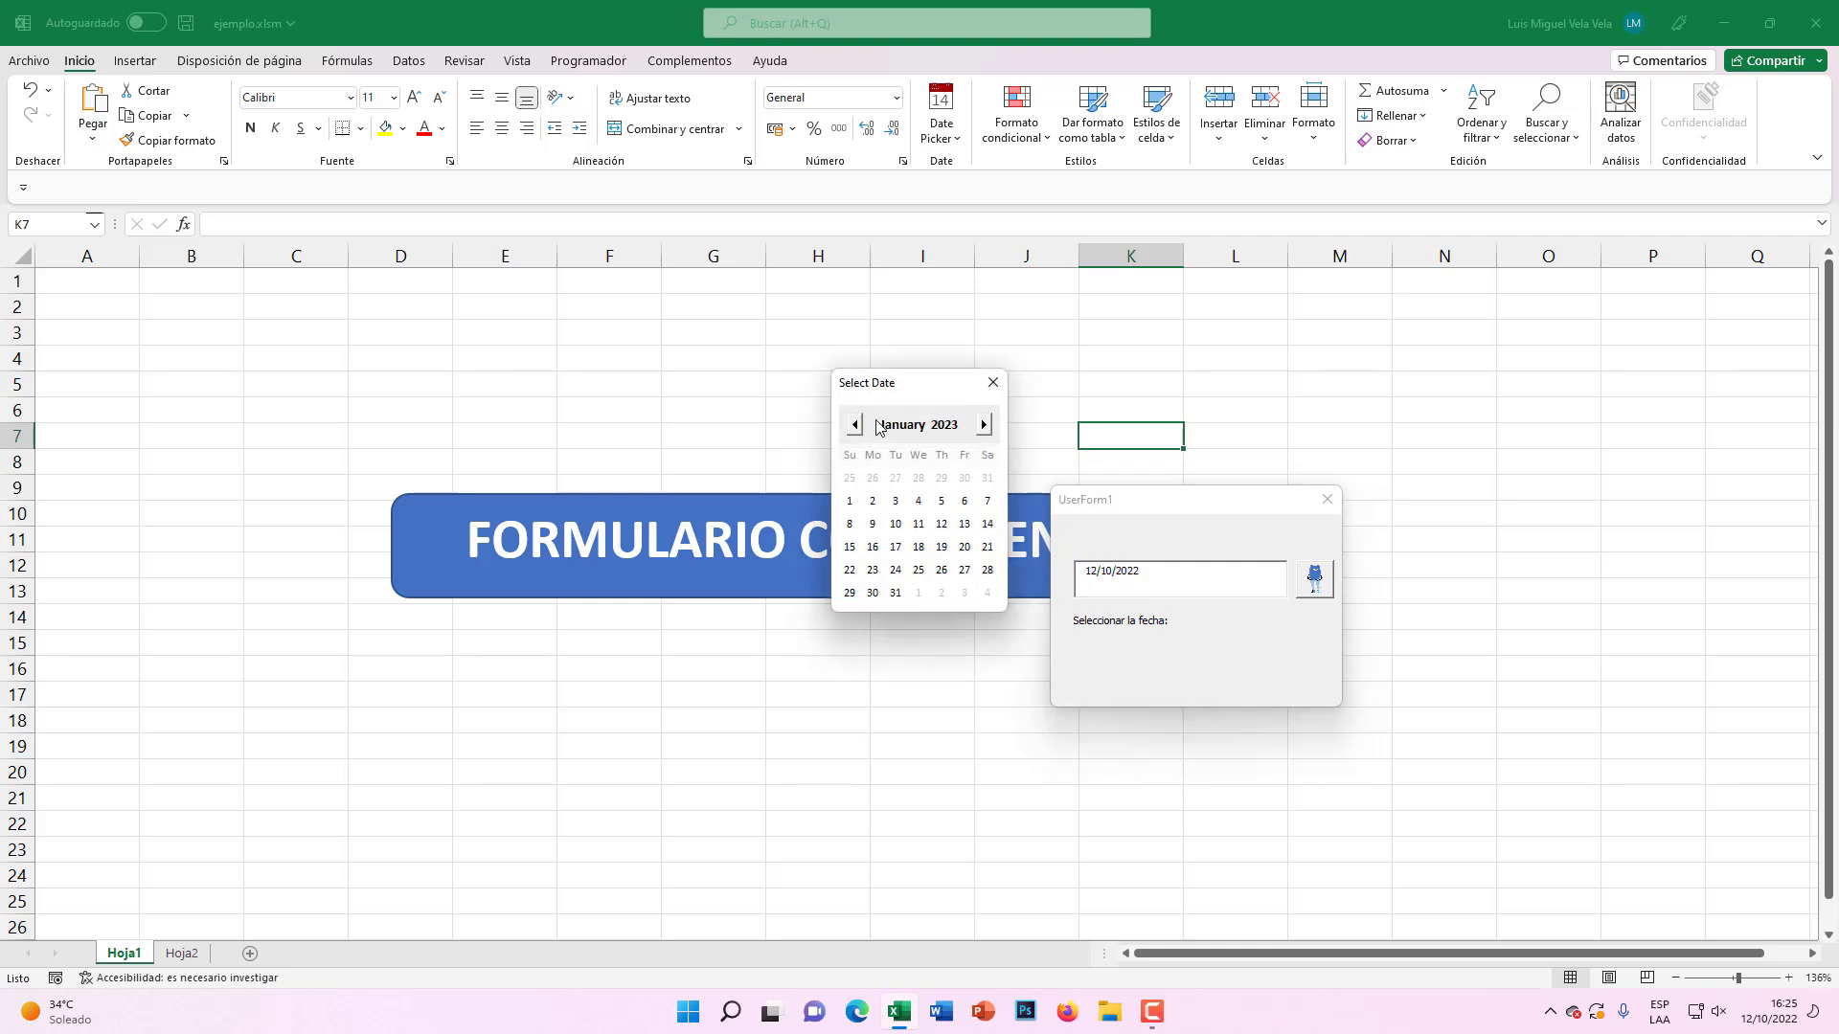
click(854, 424)
click(855, 424)
click(854, 424)
click(984, 424)
click(985, 424)
click(986, 425)
click(986, 425)
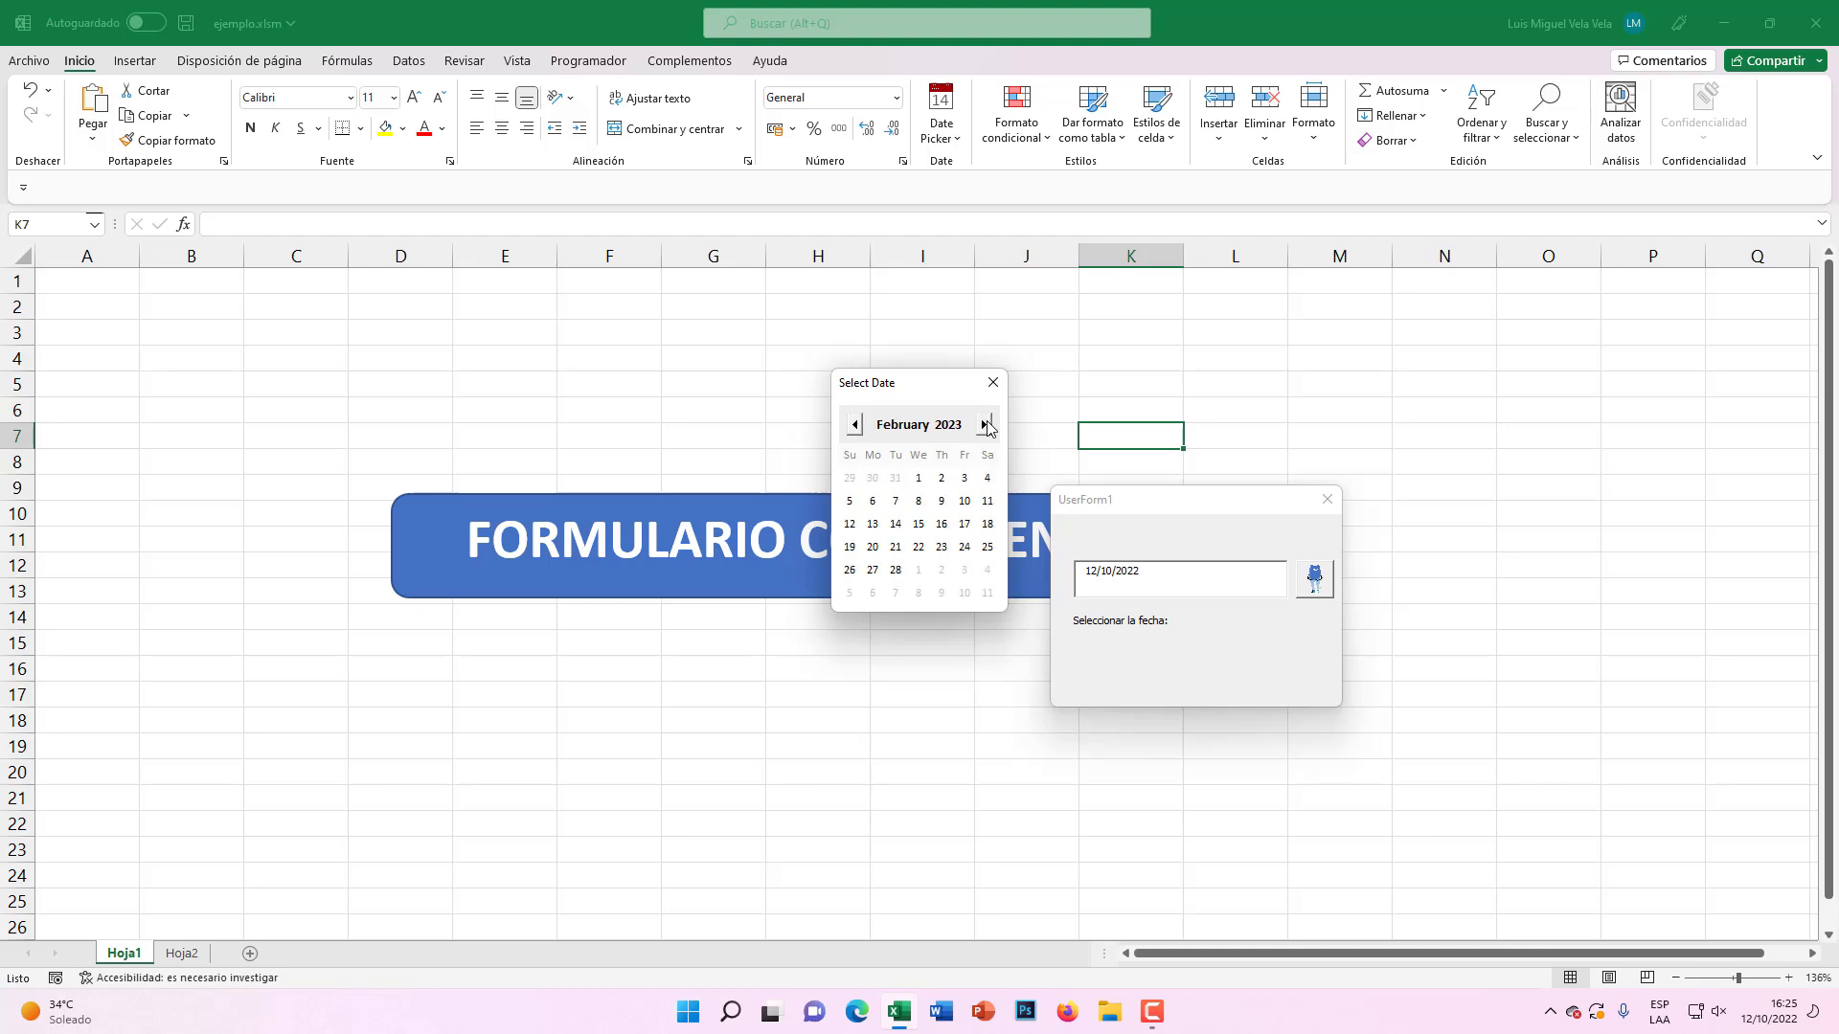
click(985, 425)
click(919, 524)
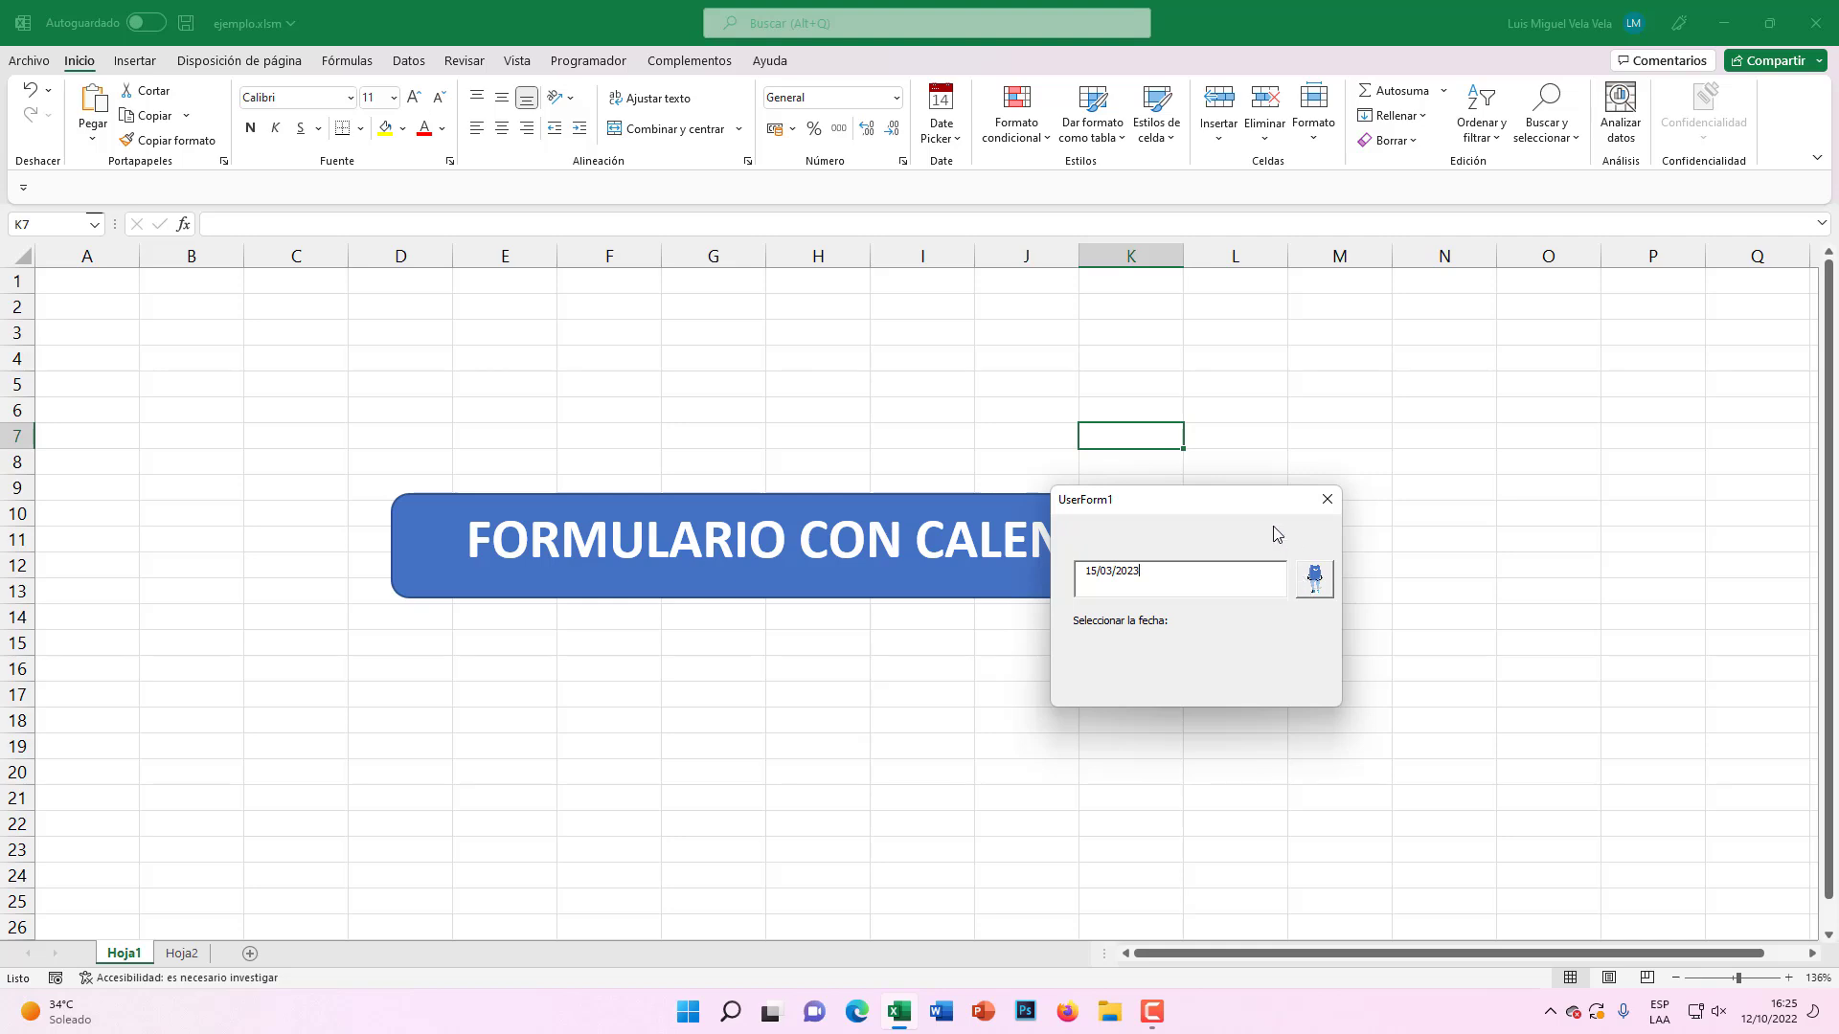
Step: Open the picker with the picture button, then close it and UserForm1 without choosing
drag(1140, 500, 822, 462)
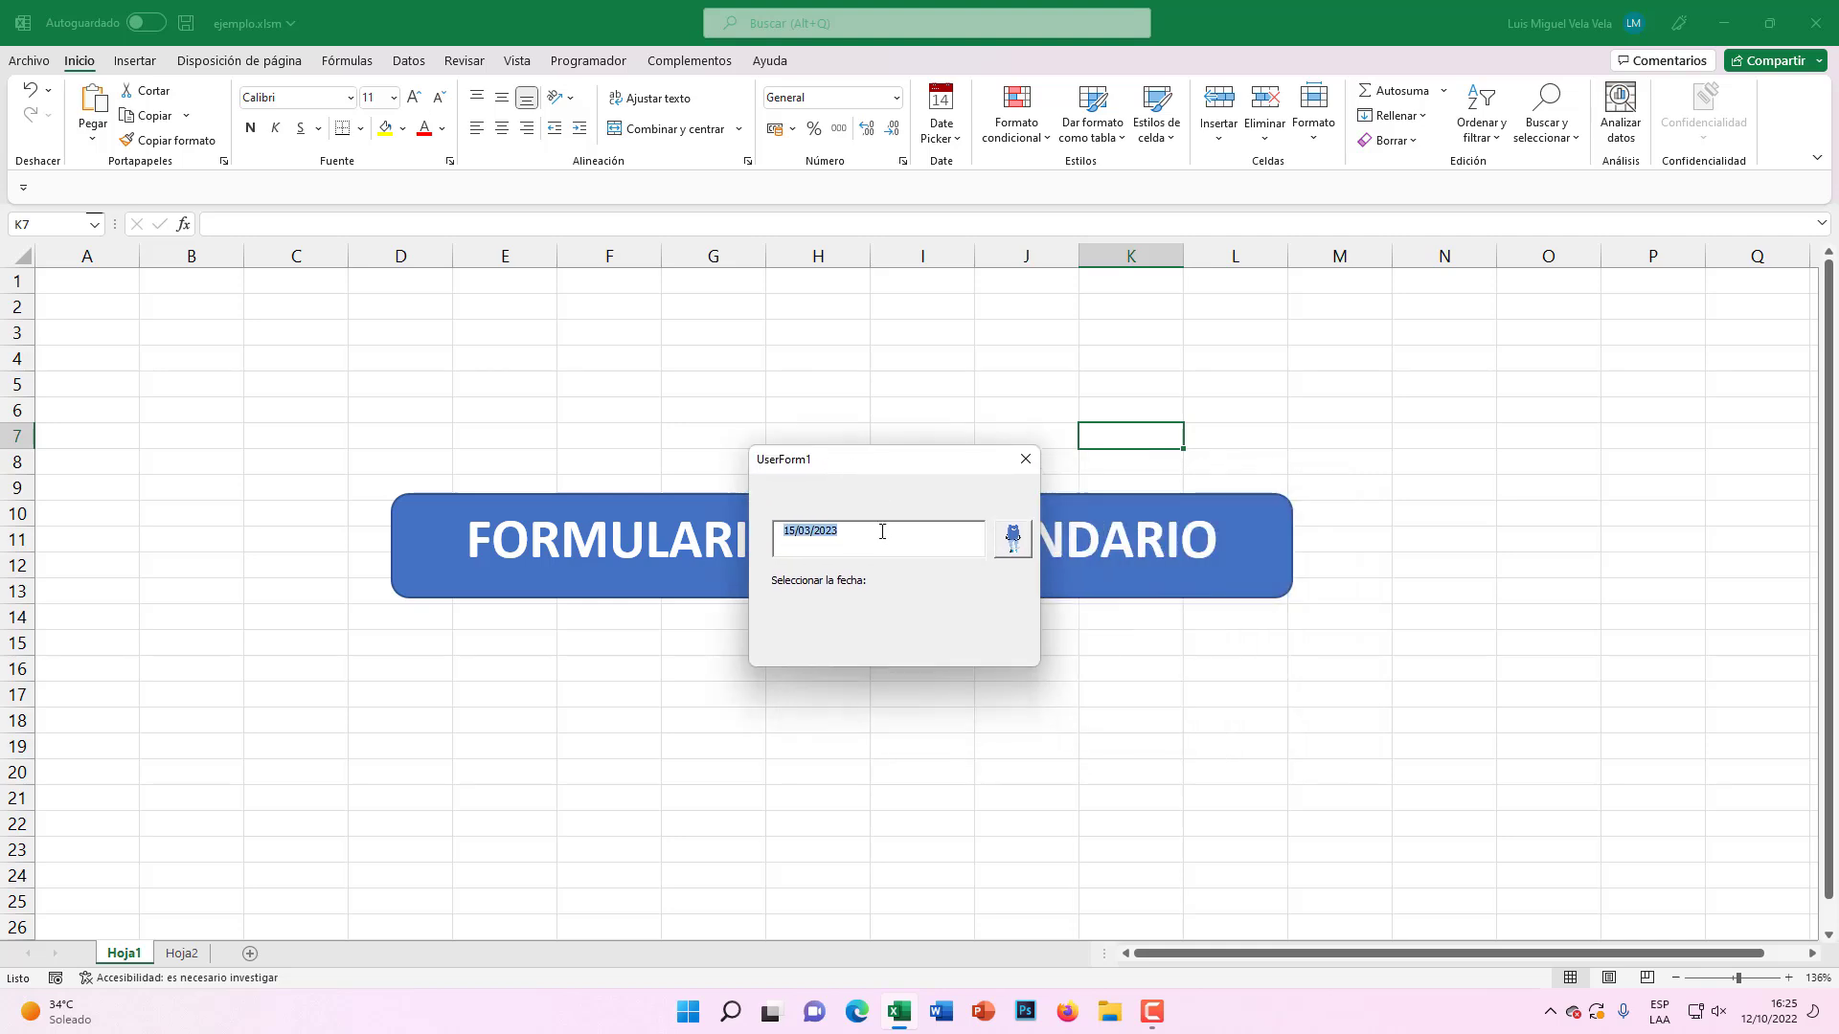
click(878, 533)
click(1014, 542)
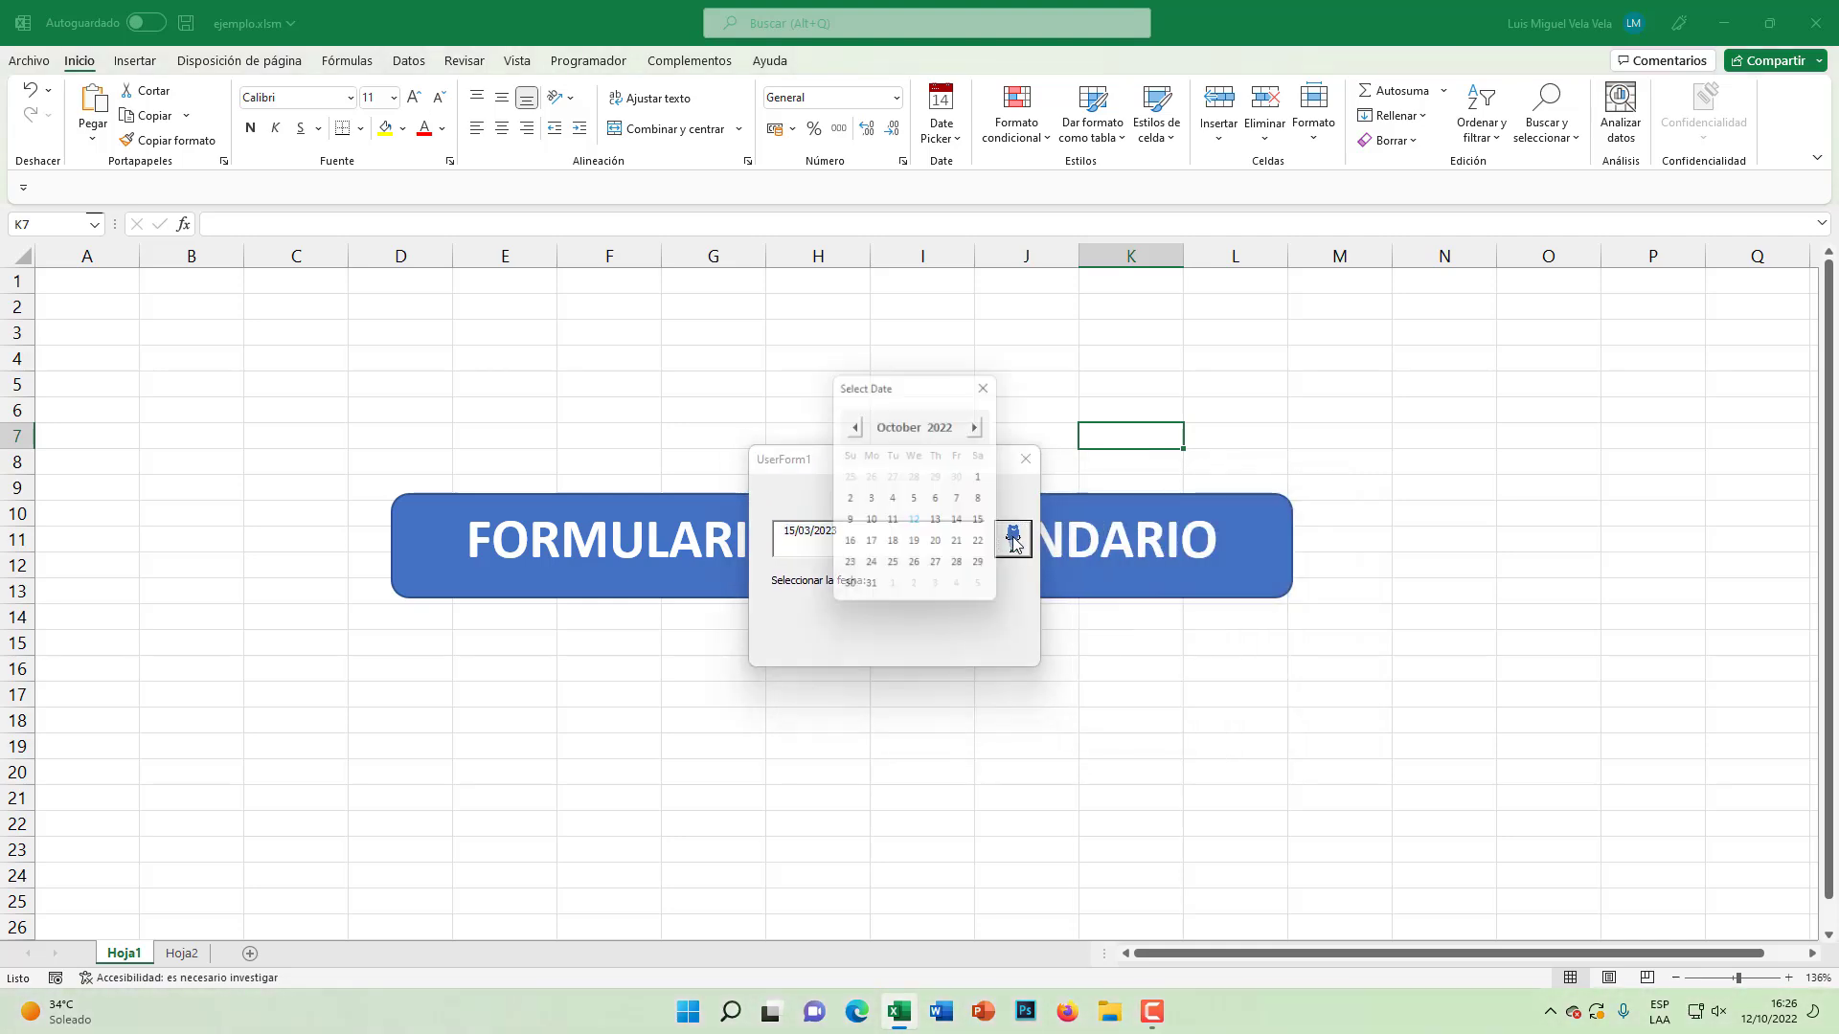
drag(935, 399, 1044, 496)
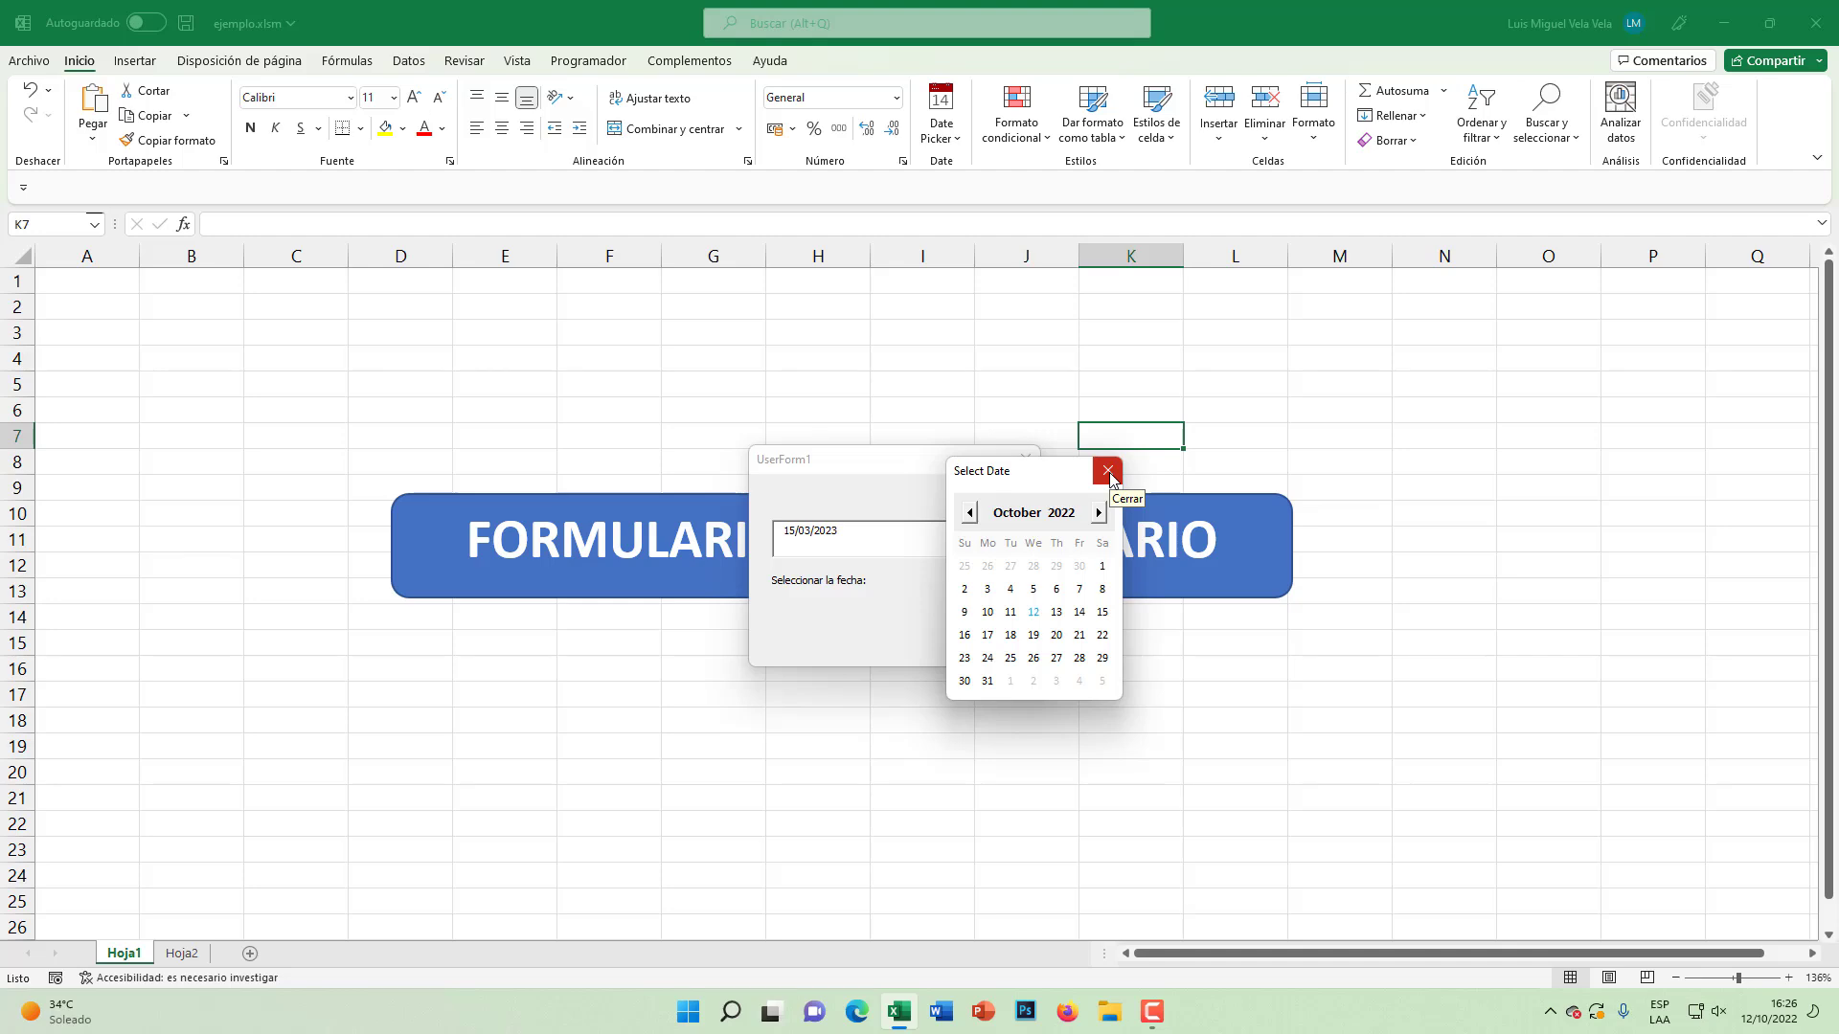
click(1108, 470)
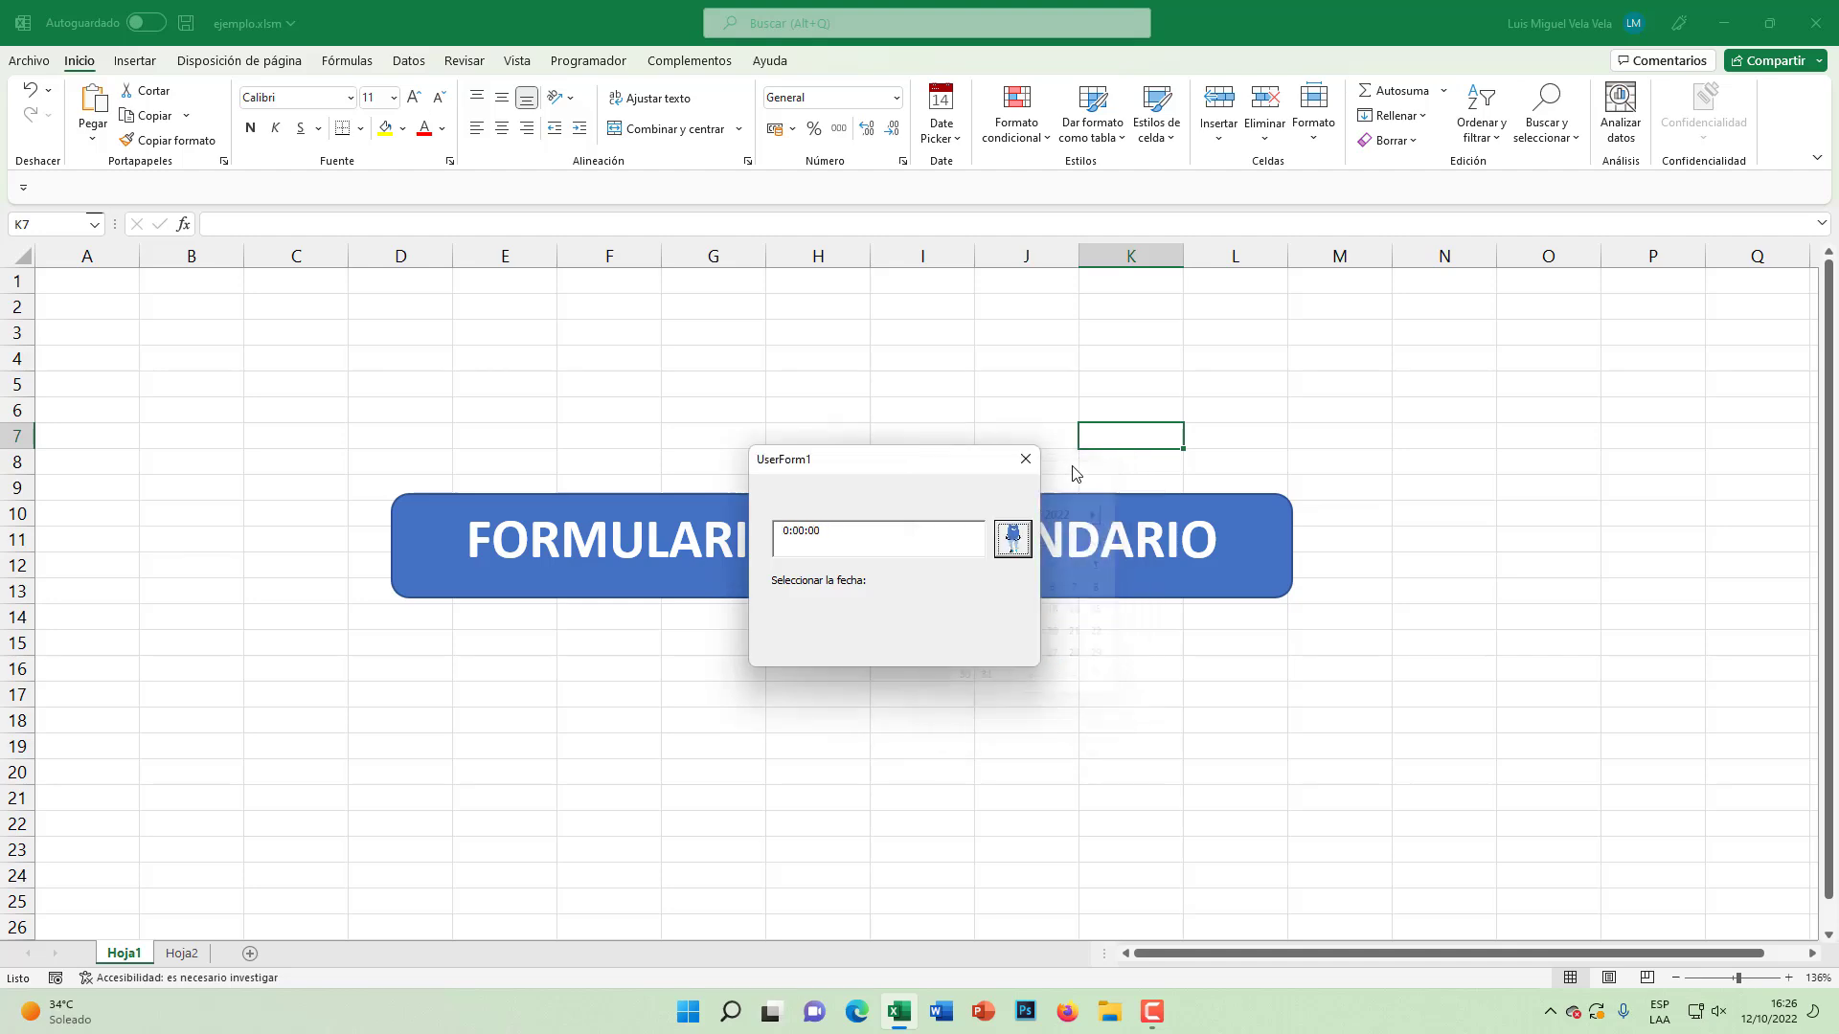
click(1023, 460)
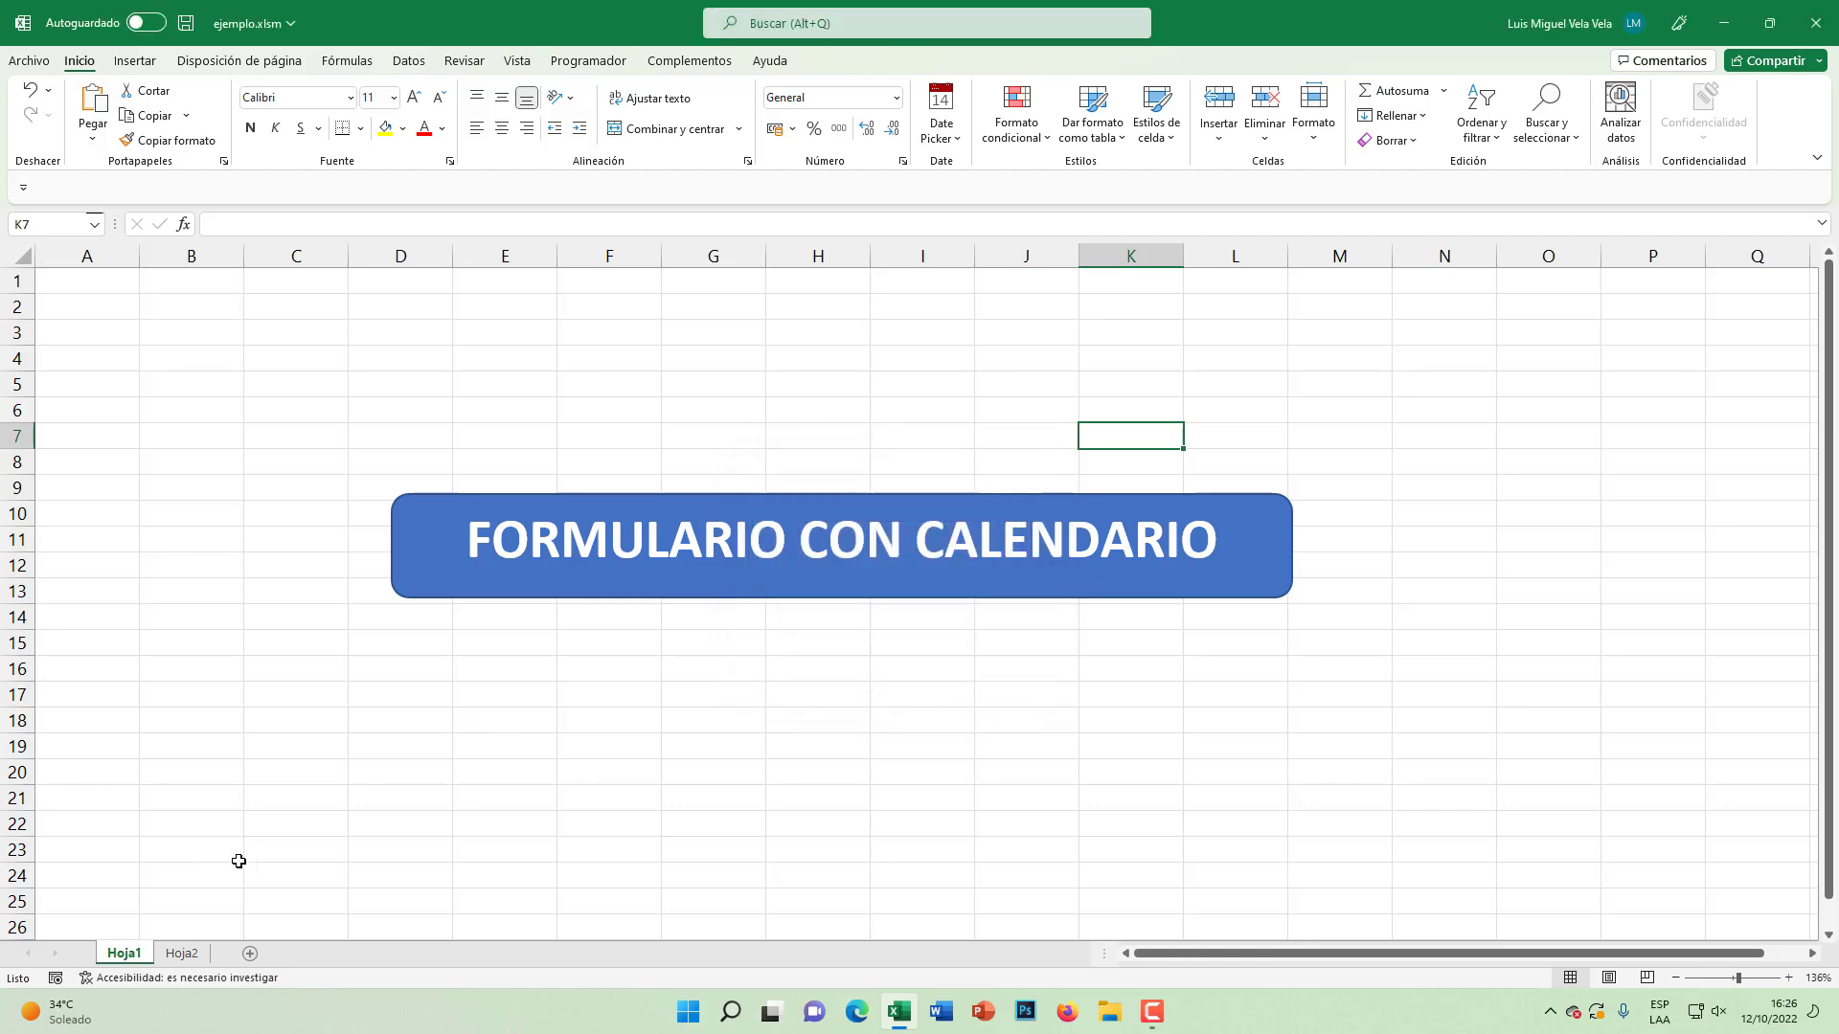
Step: On sheet Hoja2, enter 01/01/2023 in cell B2
click(181, 952)
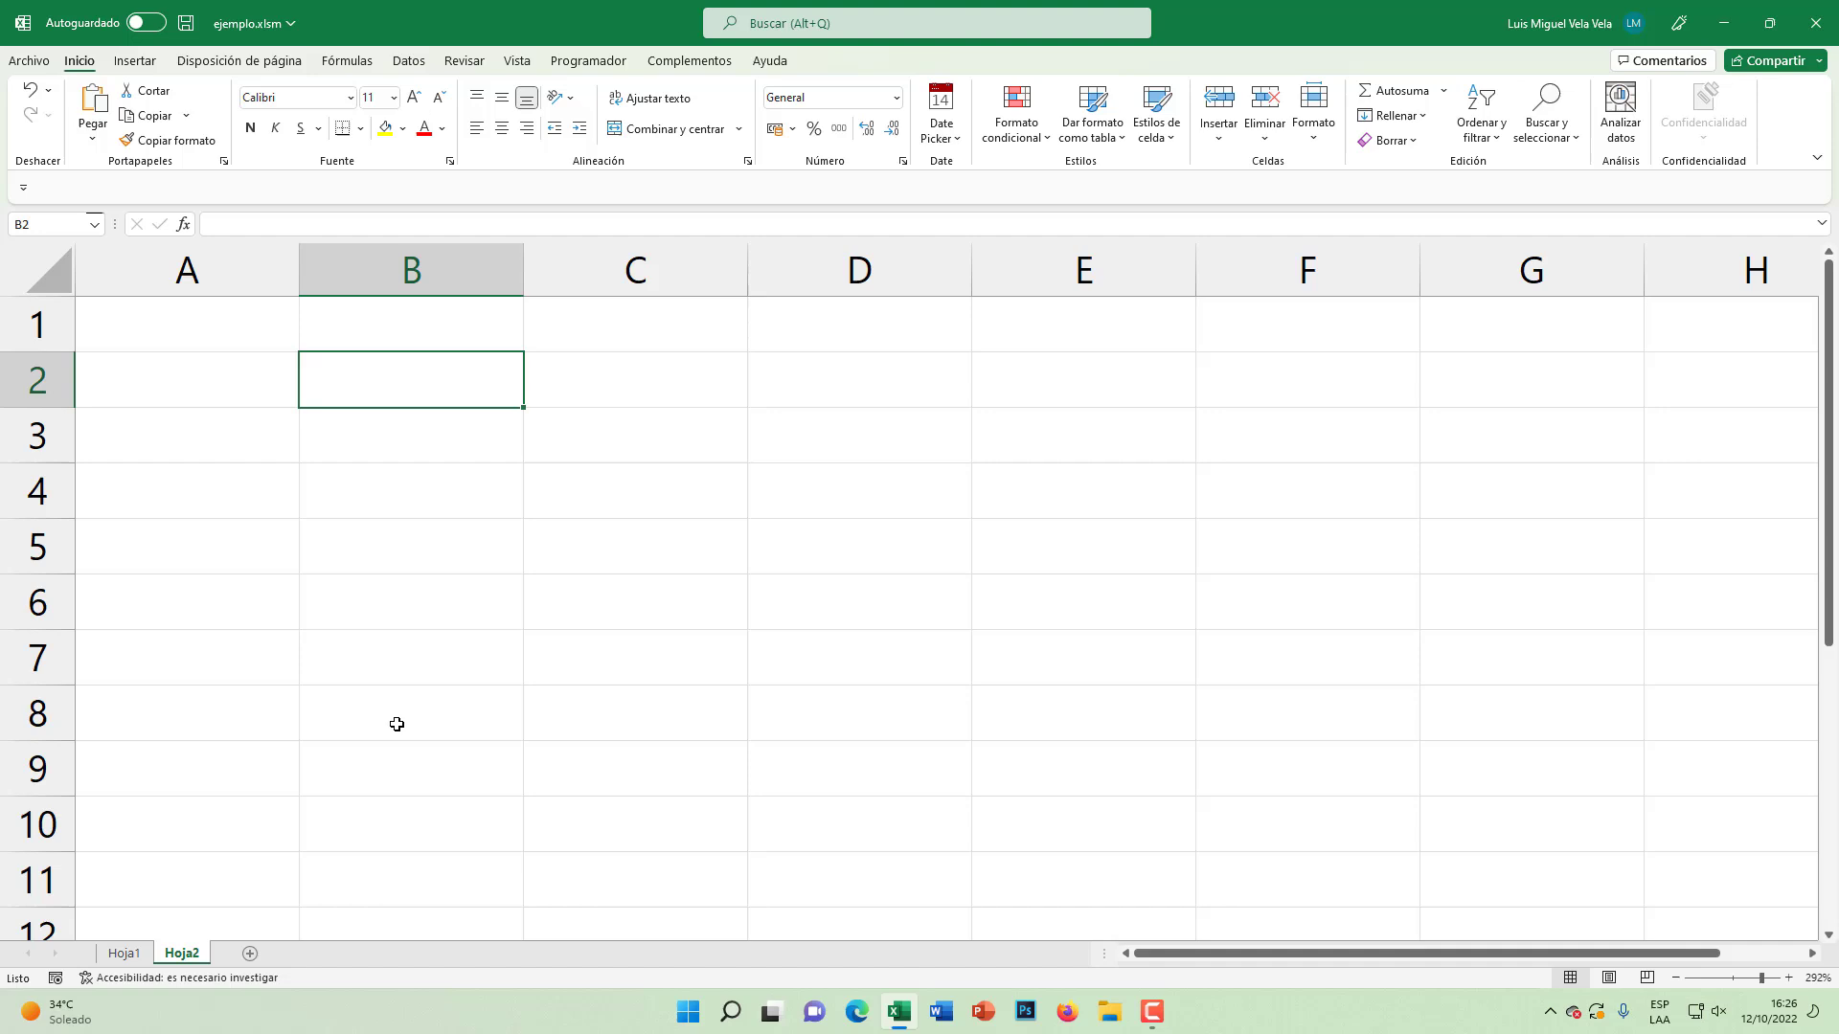
click(406, 435)
click(414, 391)
text(01/01/)
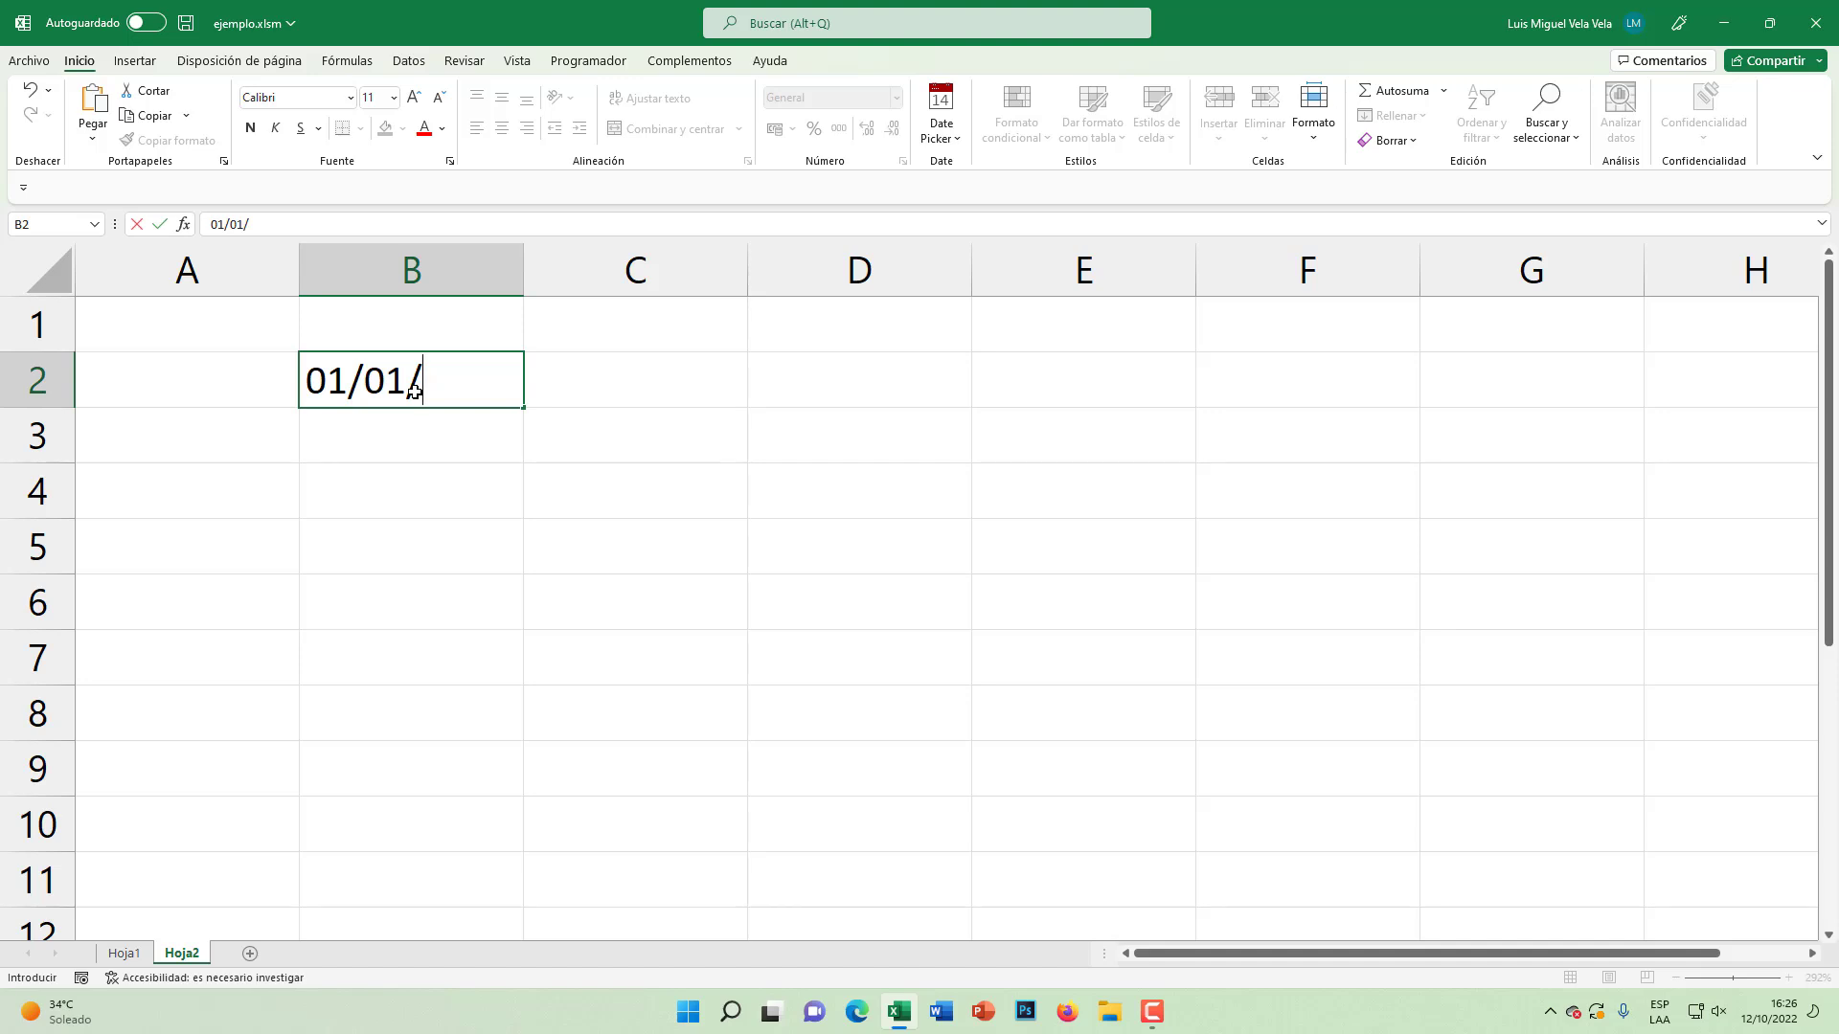
text(202)
text(3)
key(Return)
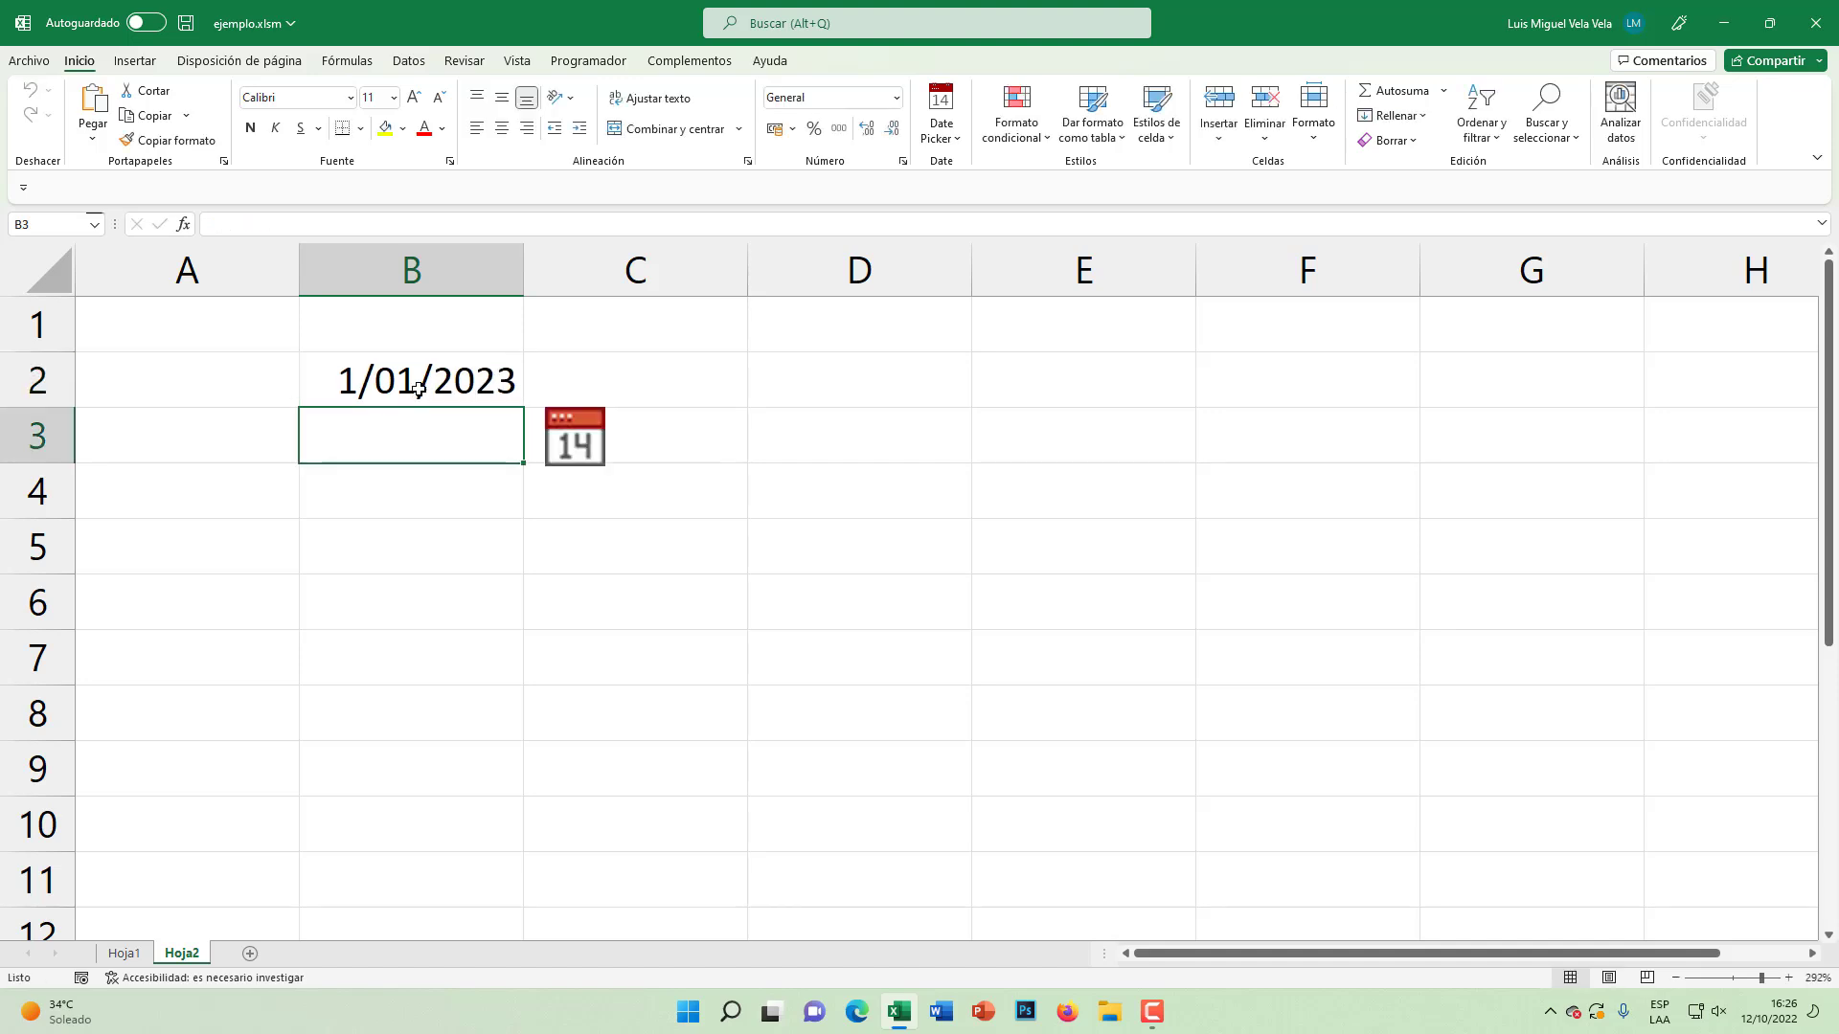
click(417, 387)
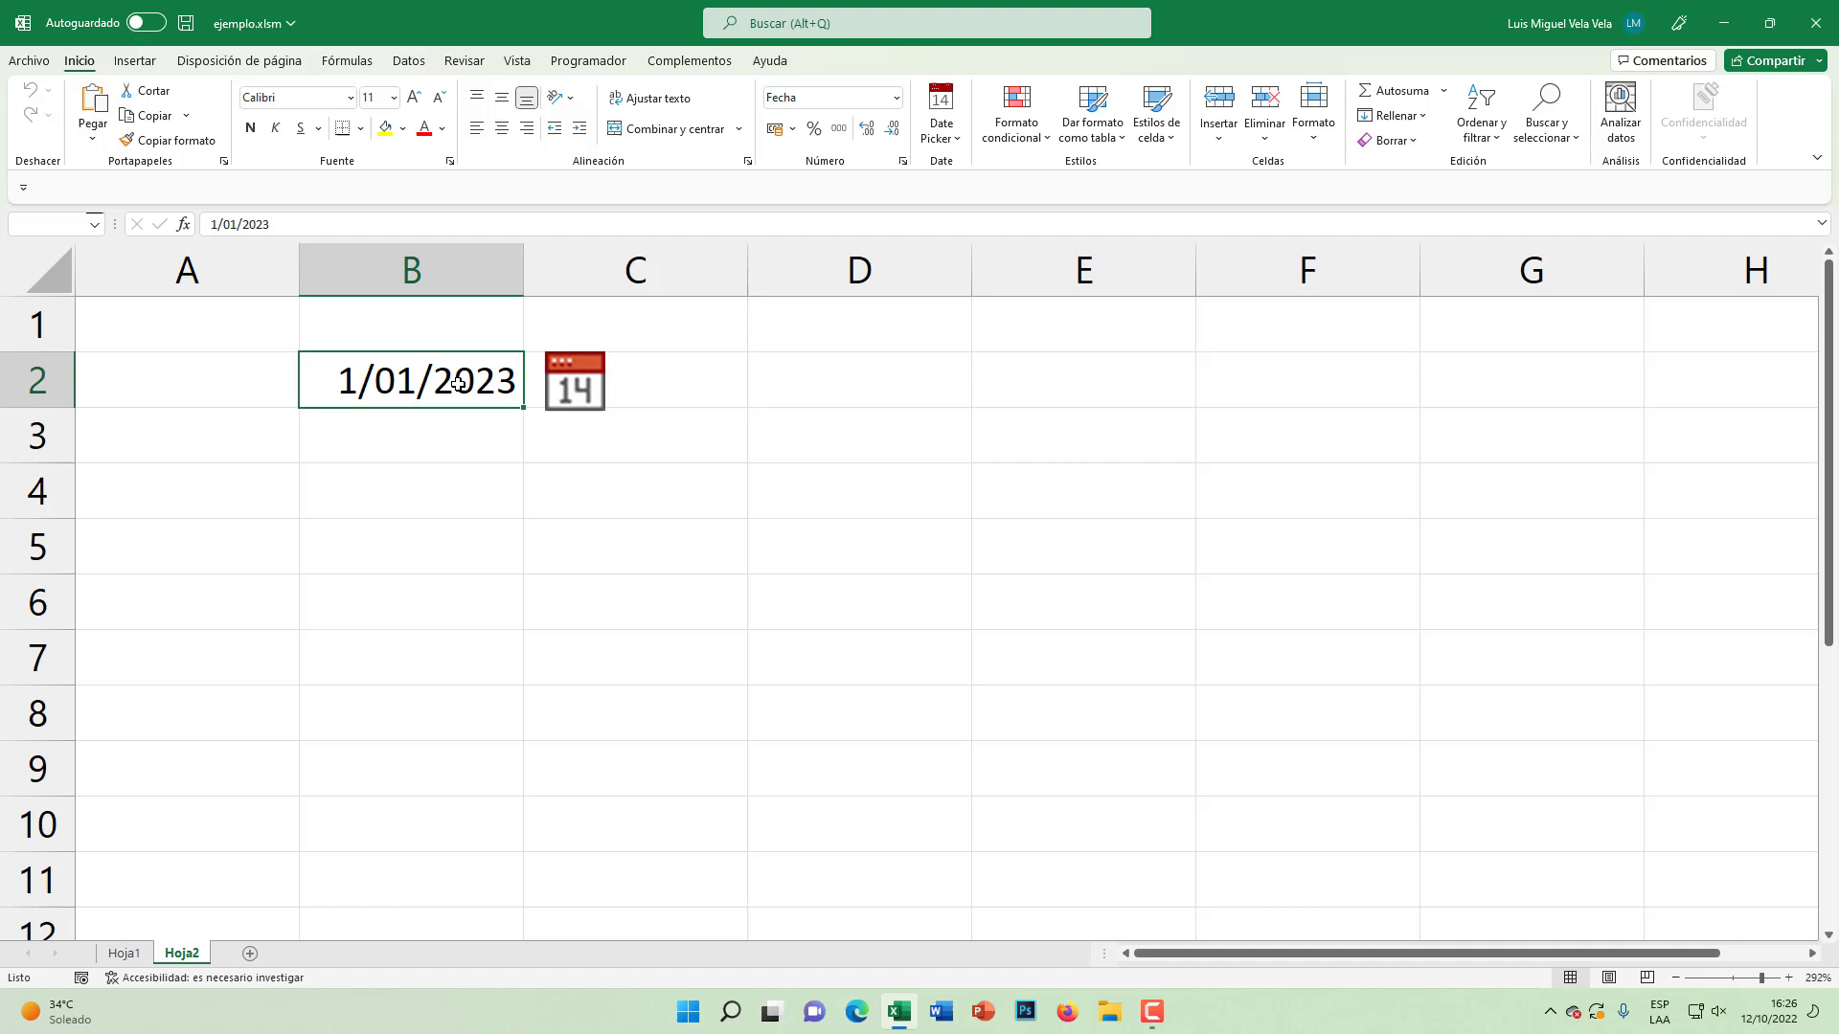
Step: Try the B2 pop-up calendar, picking several January 2023 dates
click(569, 398)
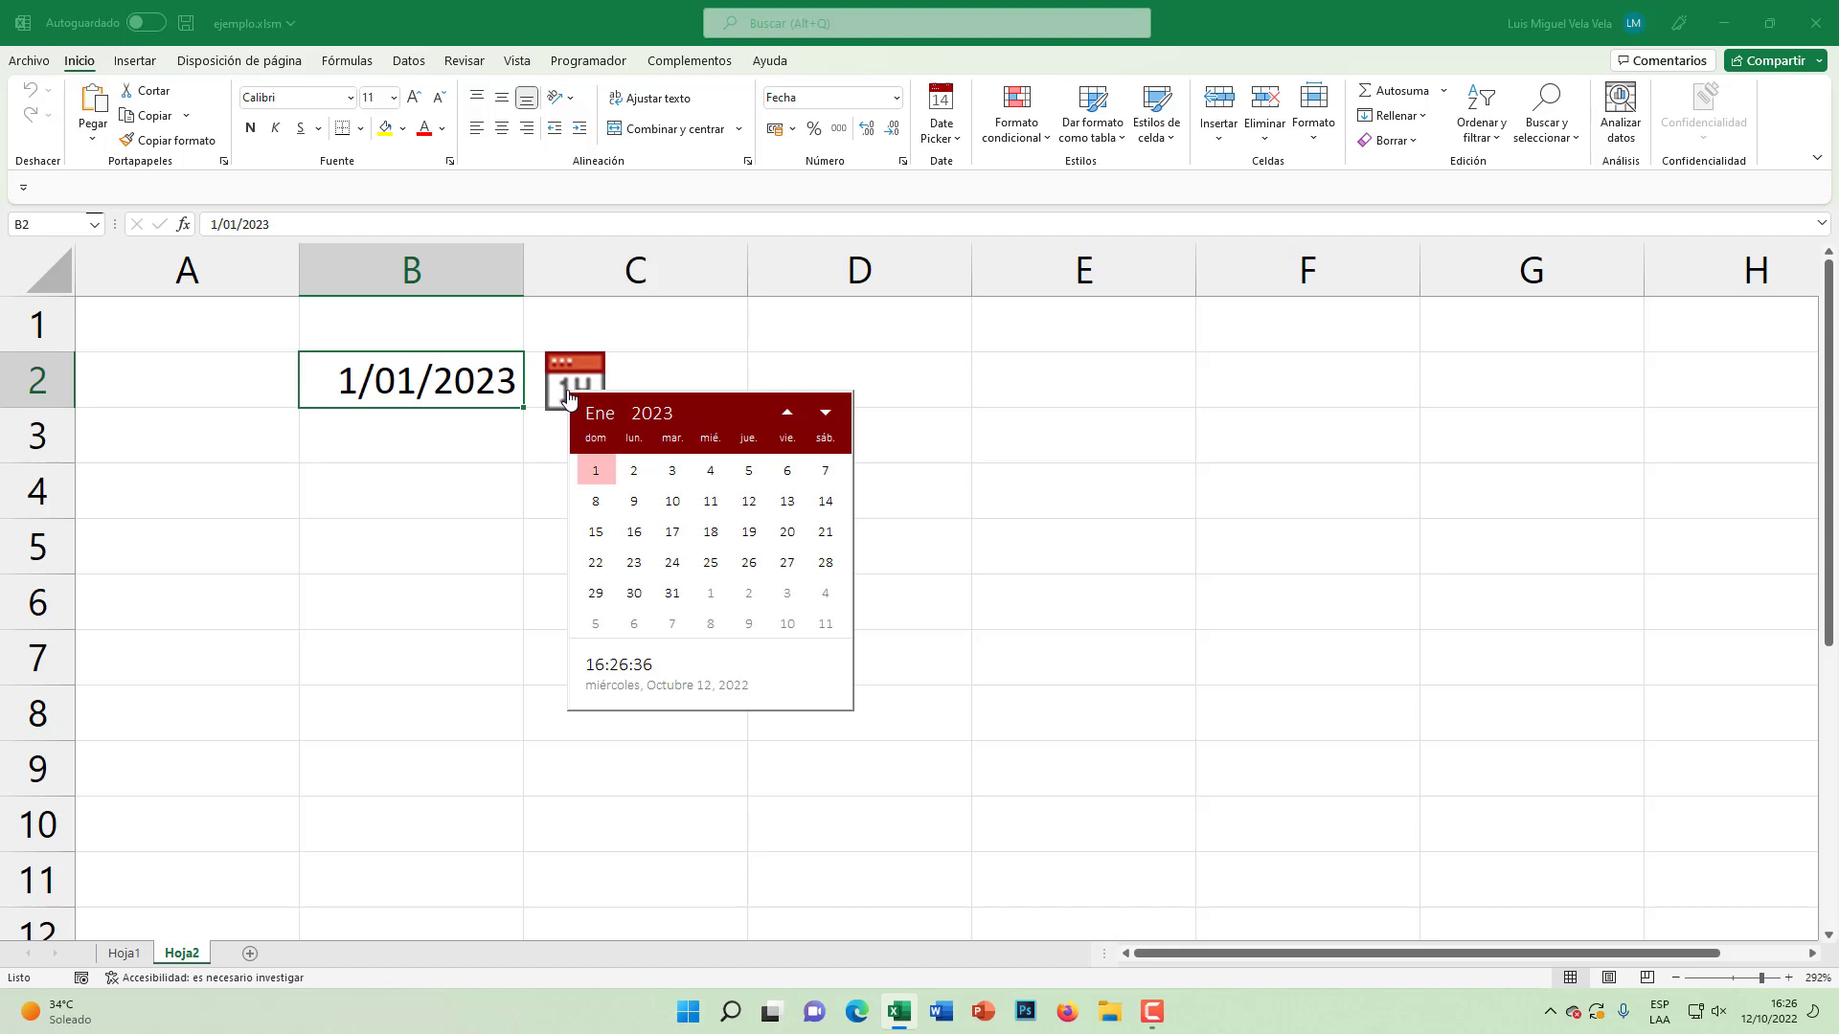
click(748, 532)
click(592, 397)
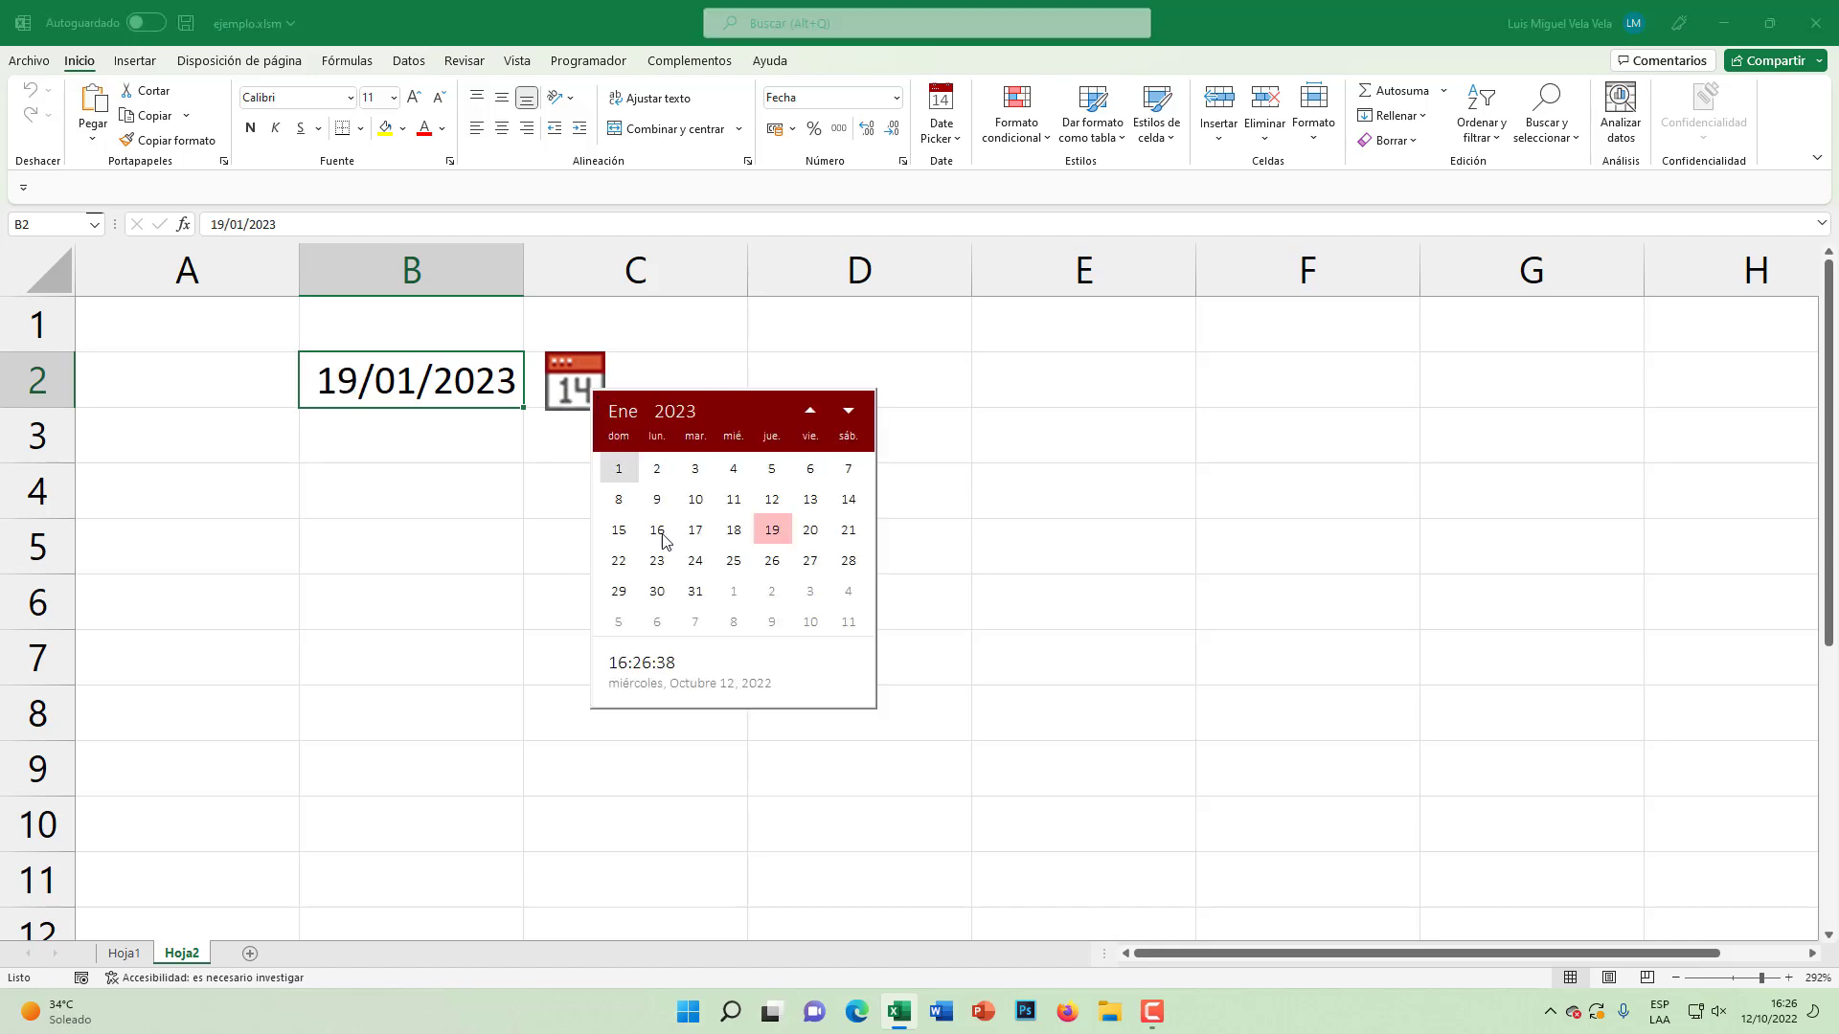
click(657, 591)
click(578, 377)
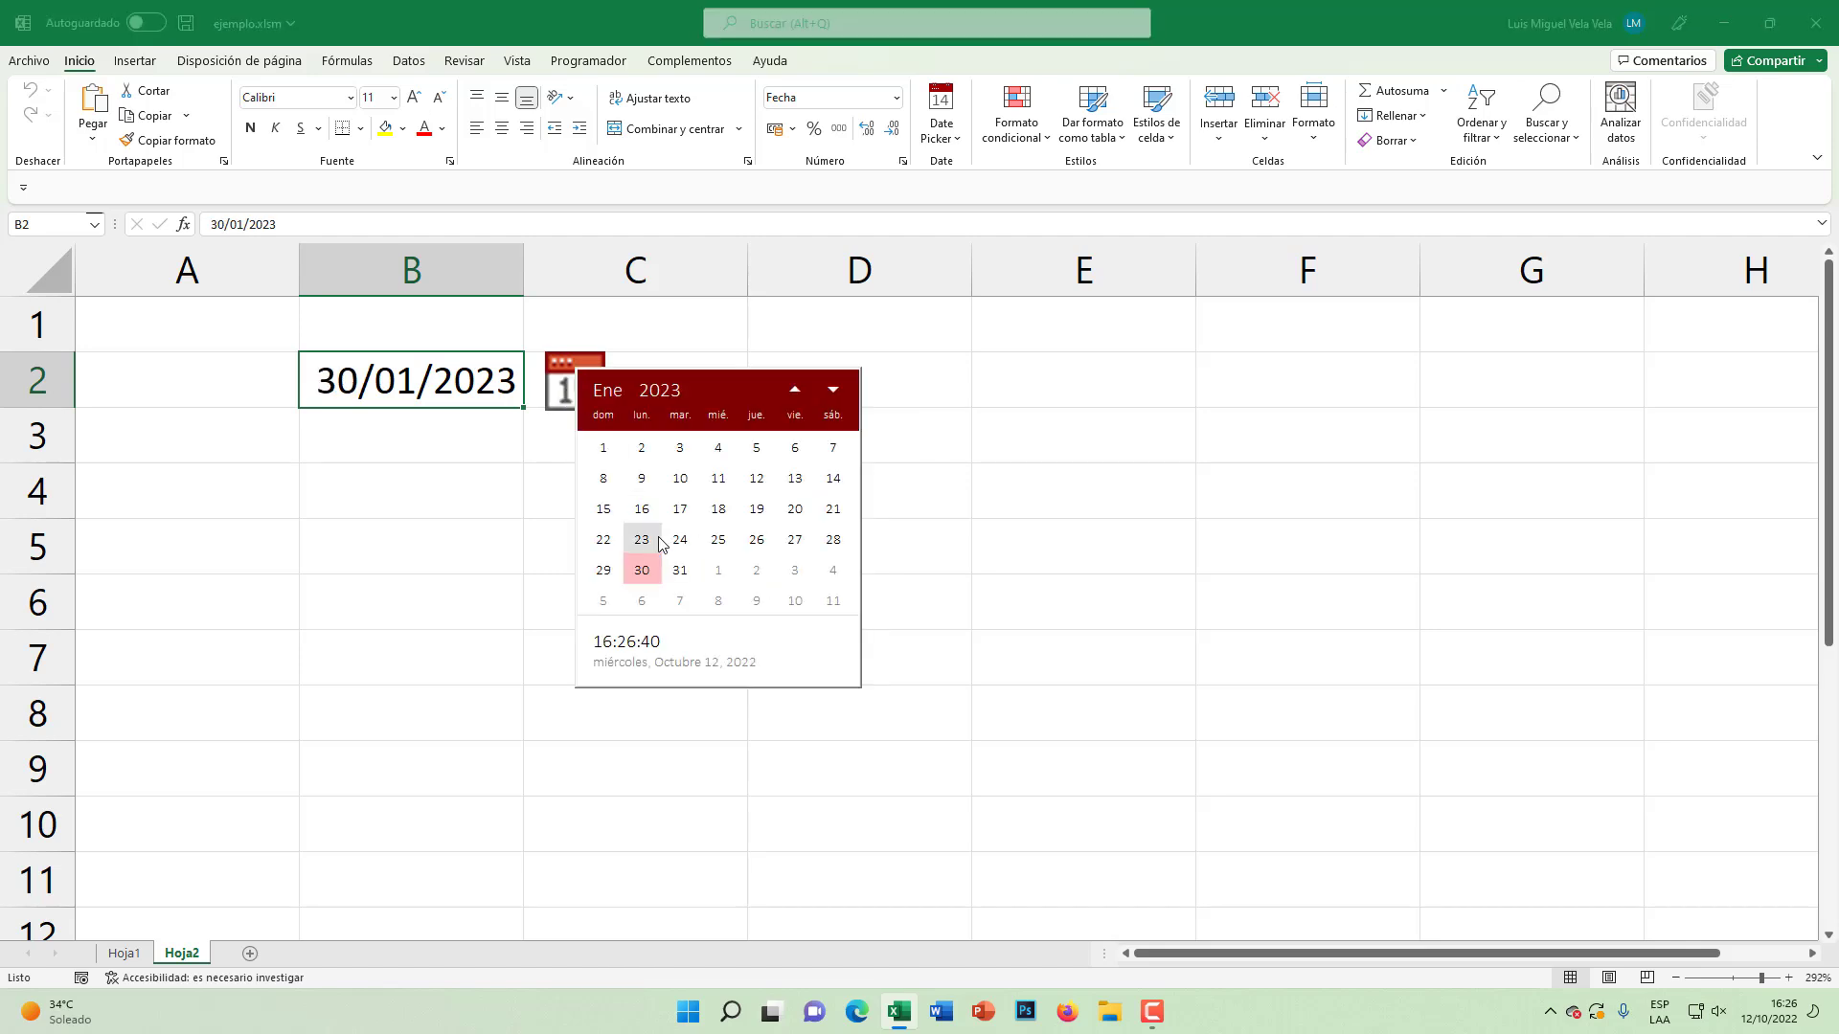
click(787, 542)
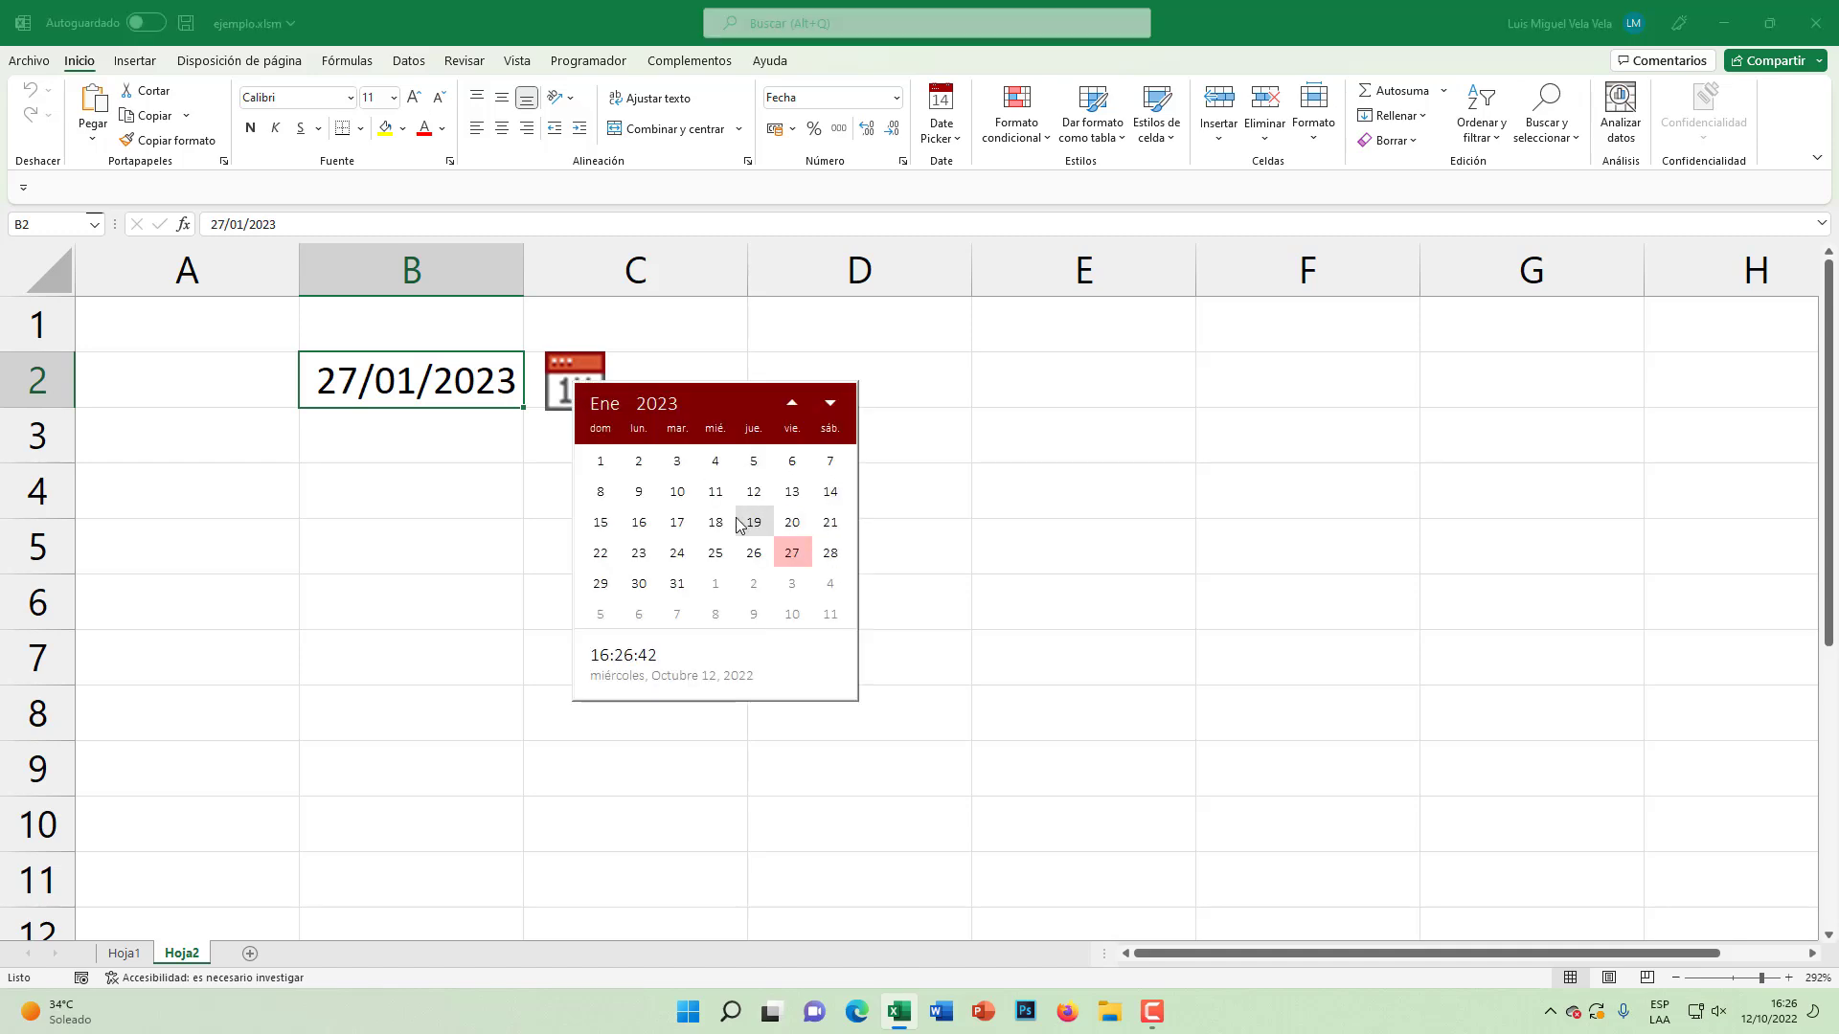
click(677, 522)
Step: Navigate the B2 calendar to February 2023 and pick 12 February 2023
click(575, 385)
click(830, 398)
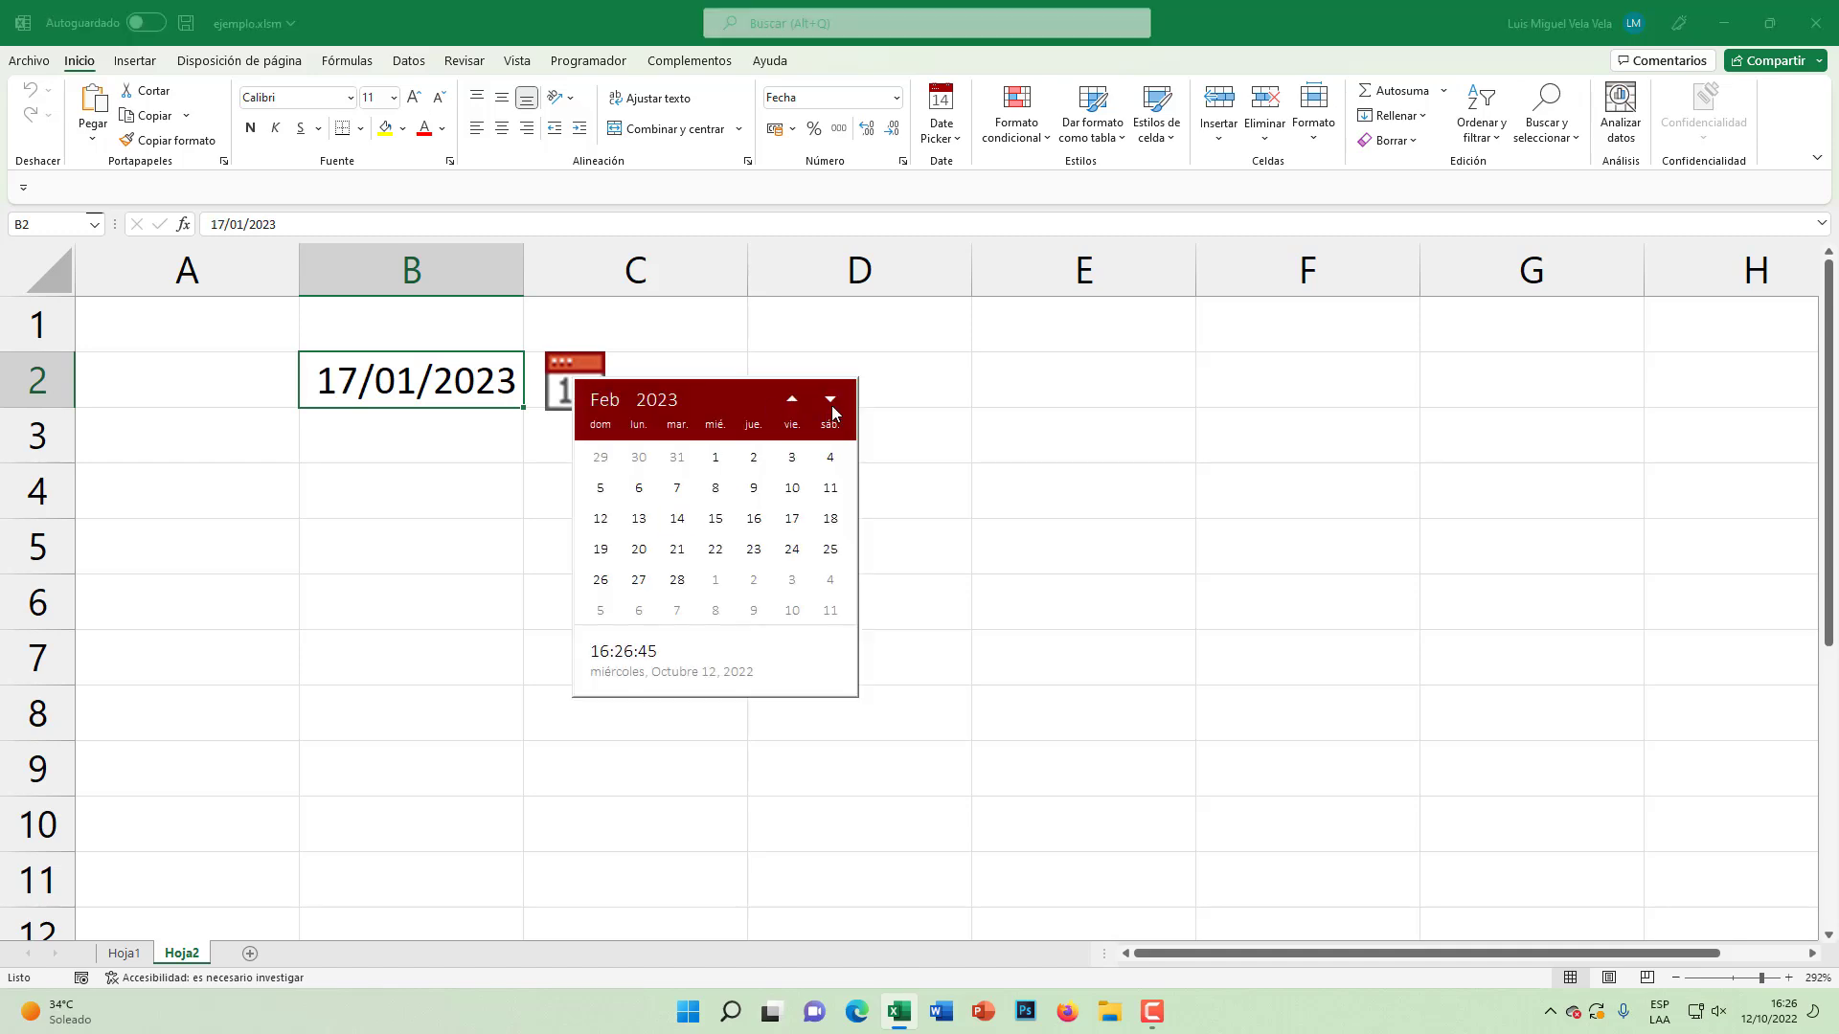
click(830, 398)
click(795, 400)
click(794, 401)
click(795, 400)
click(830, 398)
click(831, 398)
click(601, 518)
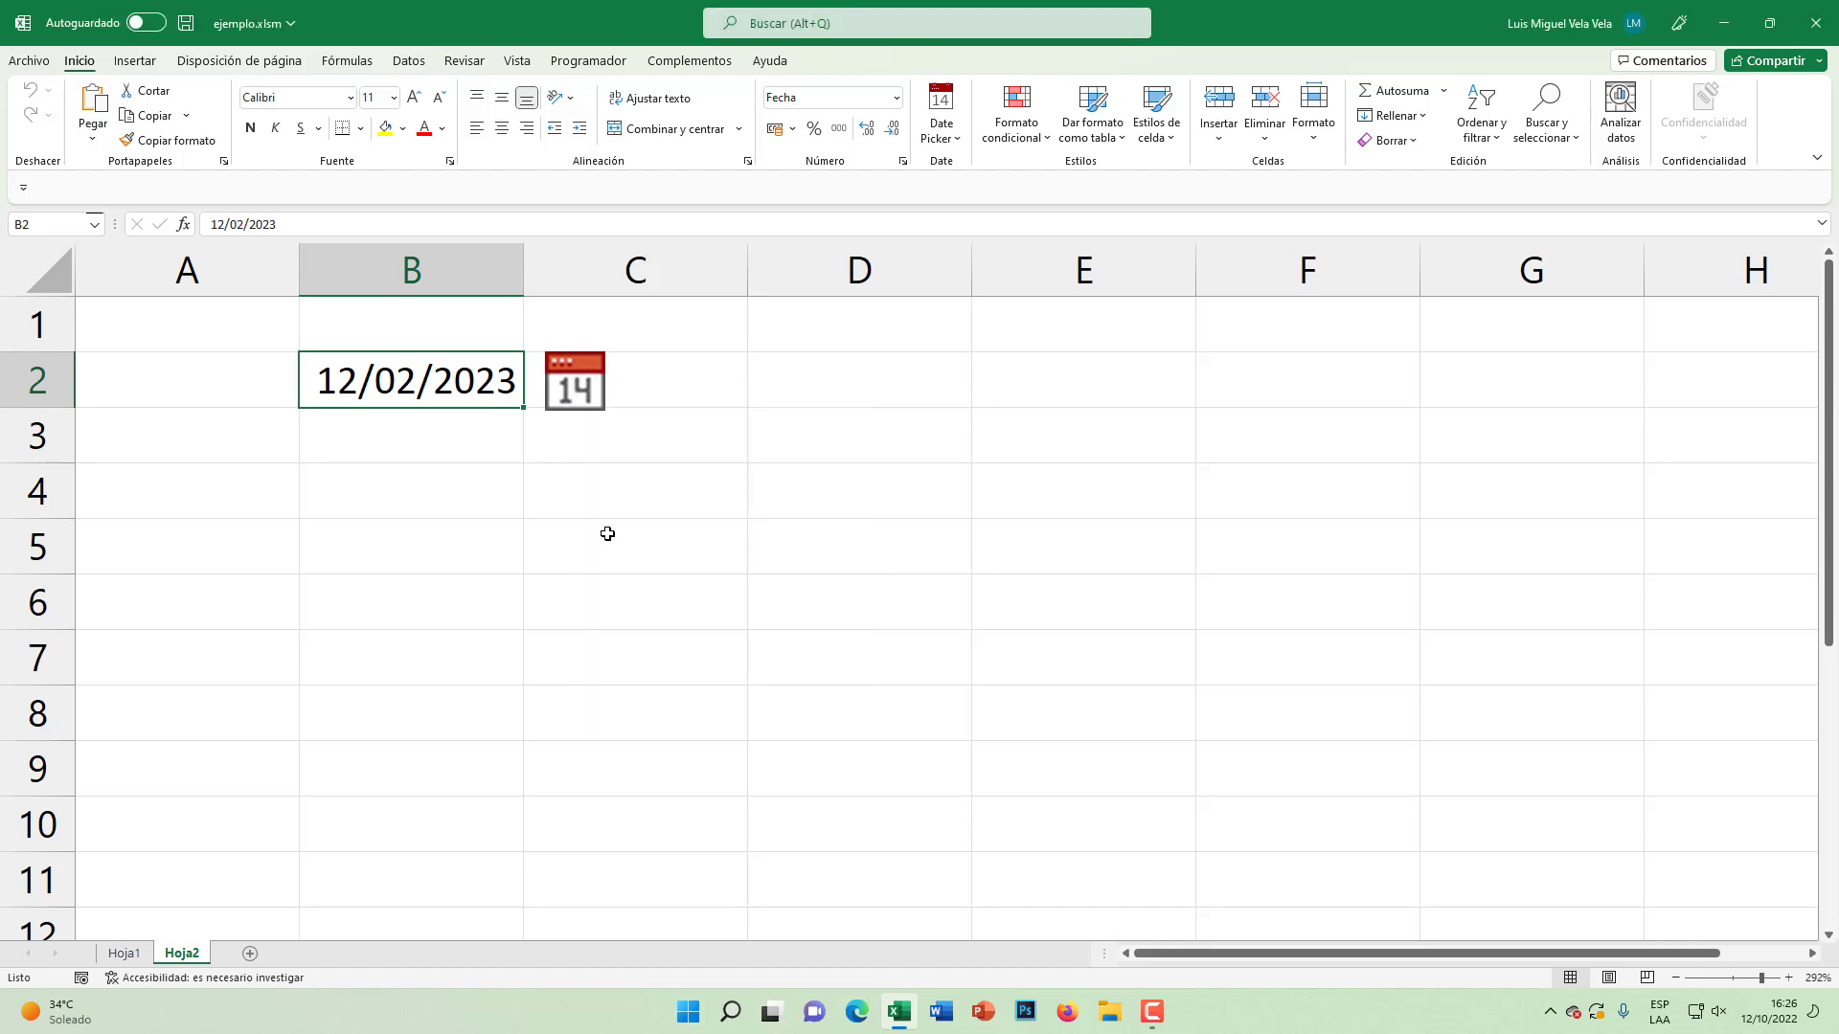
click(436, 435)
click(428, 382)
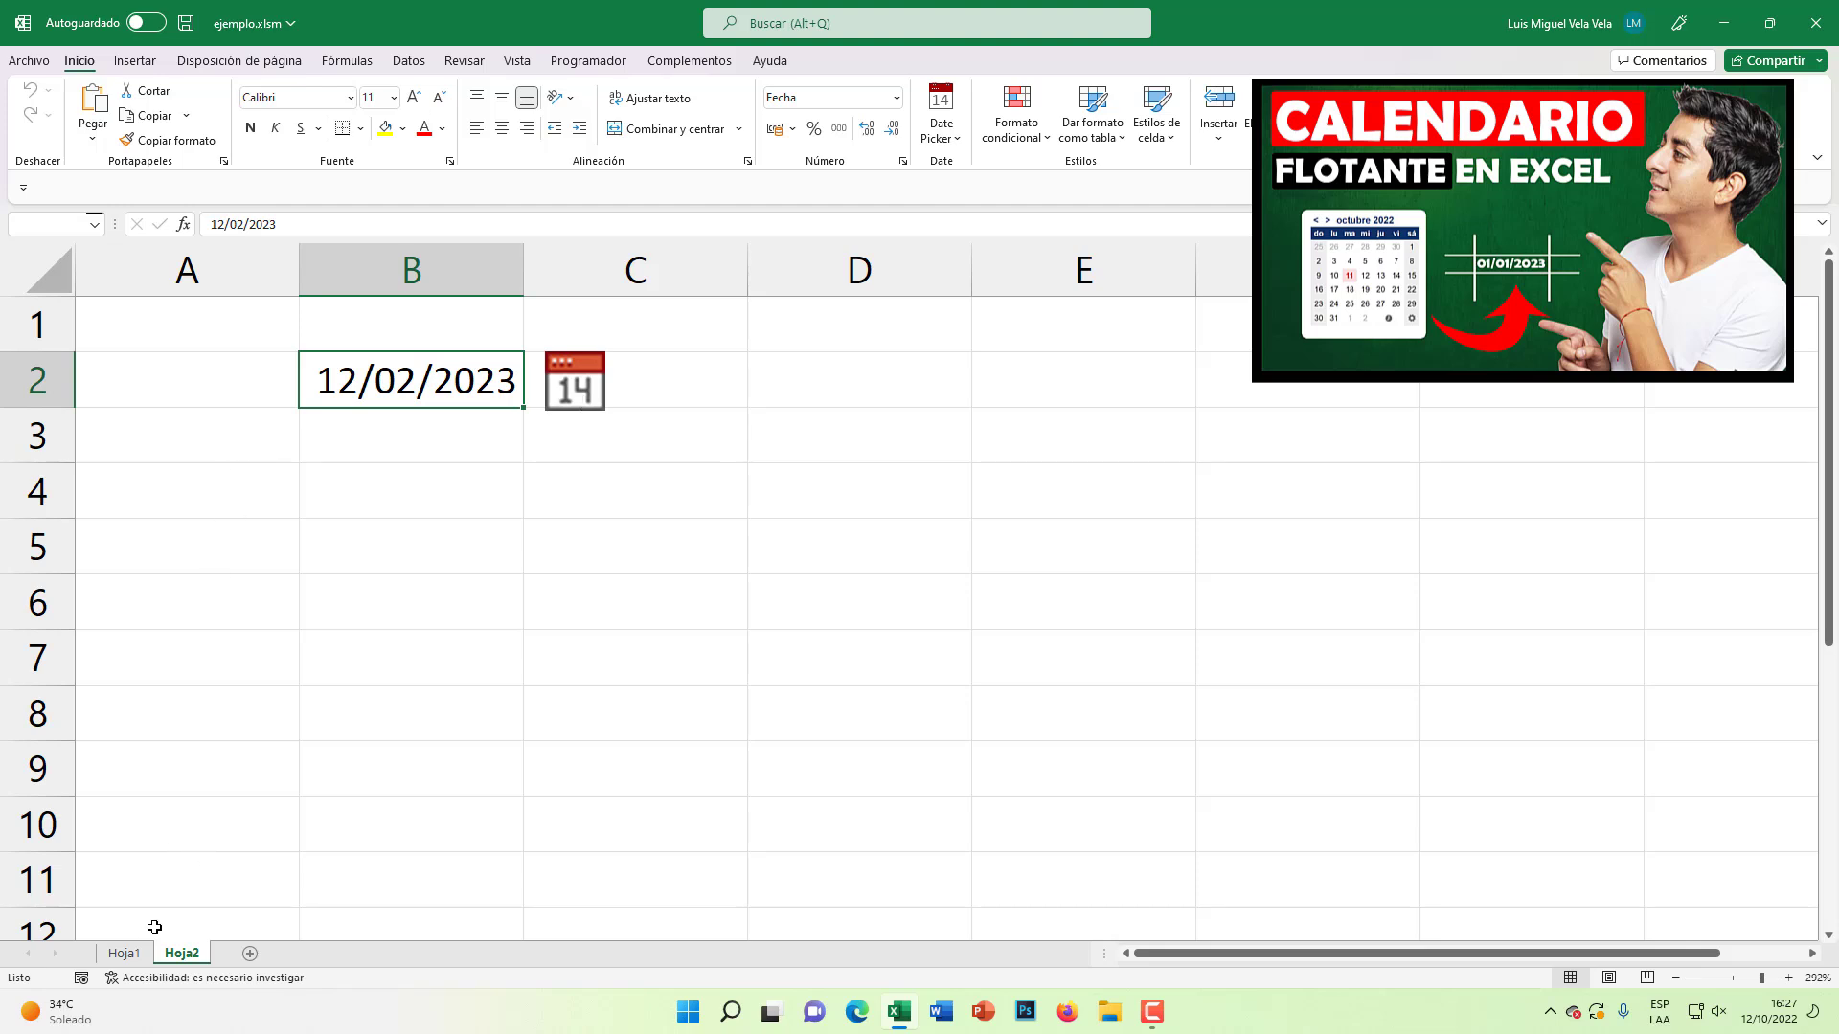
Step: On Hoja1, open UserForm1, pick day 7 (07/10/2022) from the calendar, then close the form
click(125, 953)
click(757, 541)
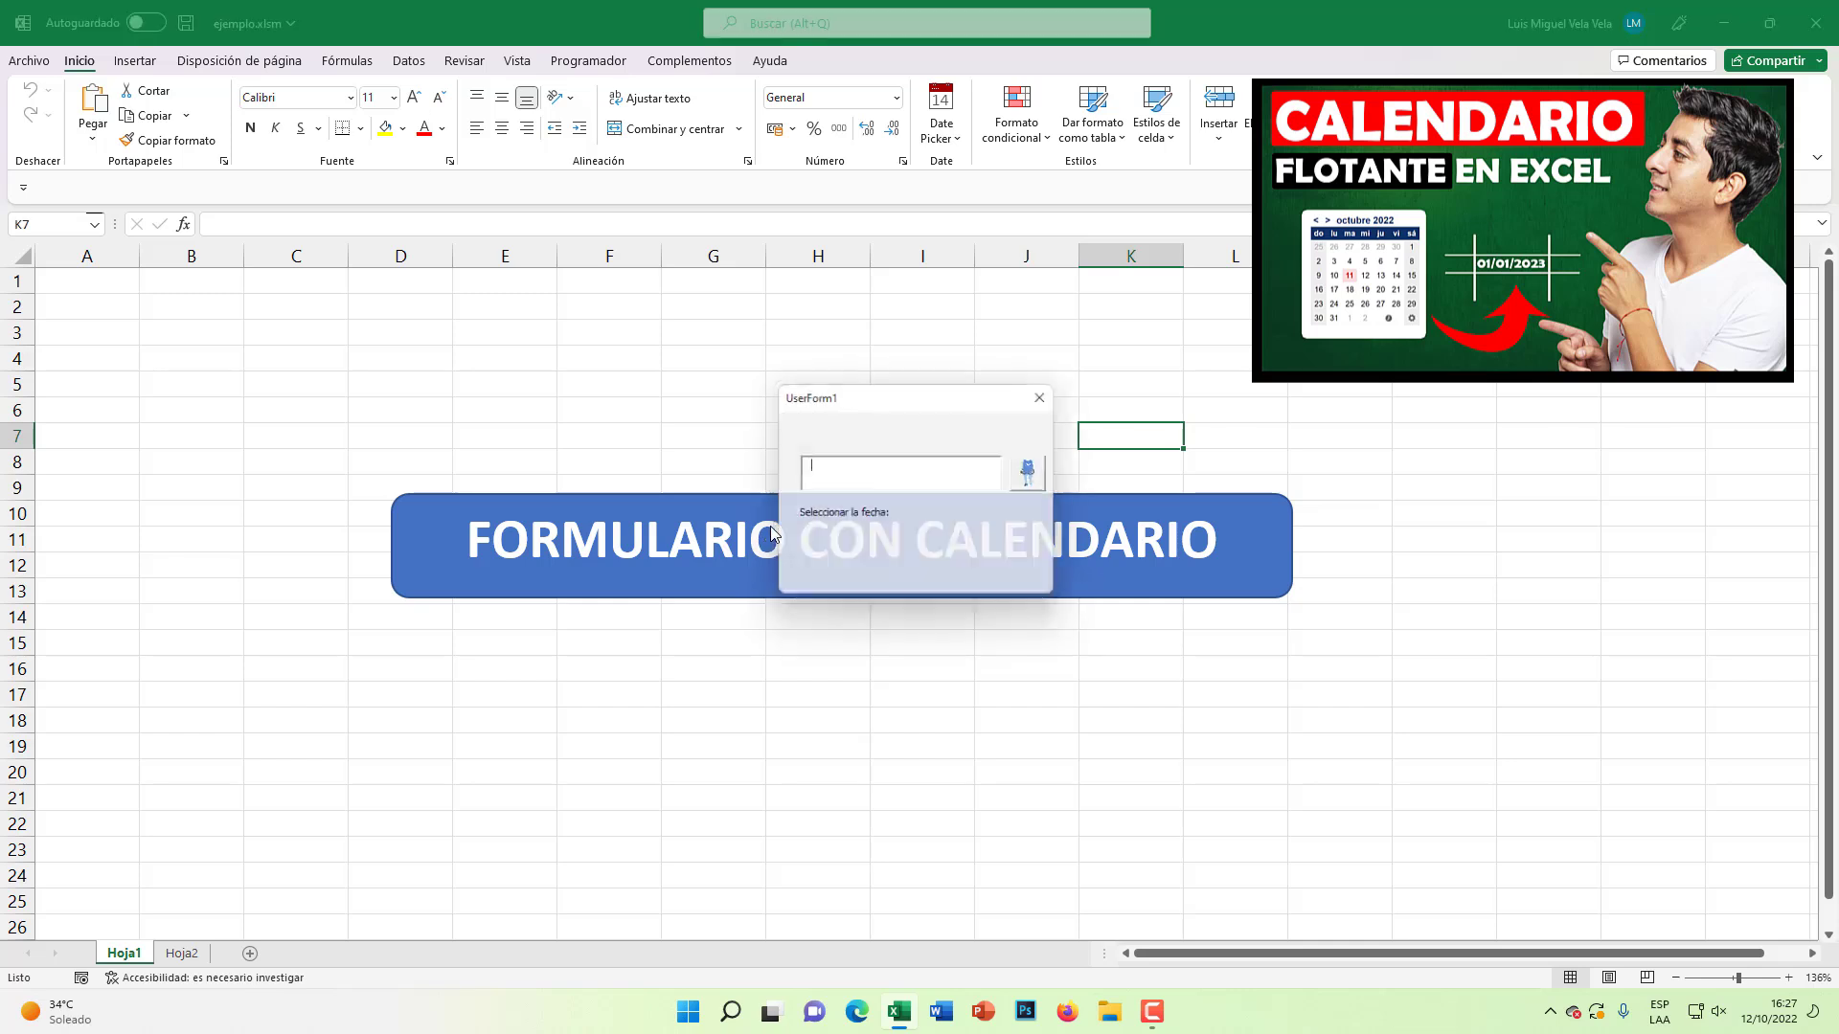
click(859, 471)
drag(927, 386, 598, 393)
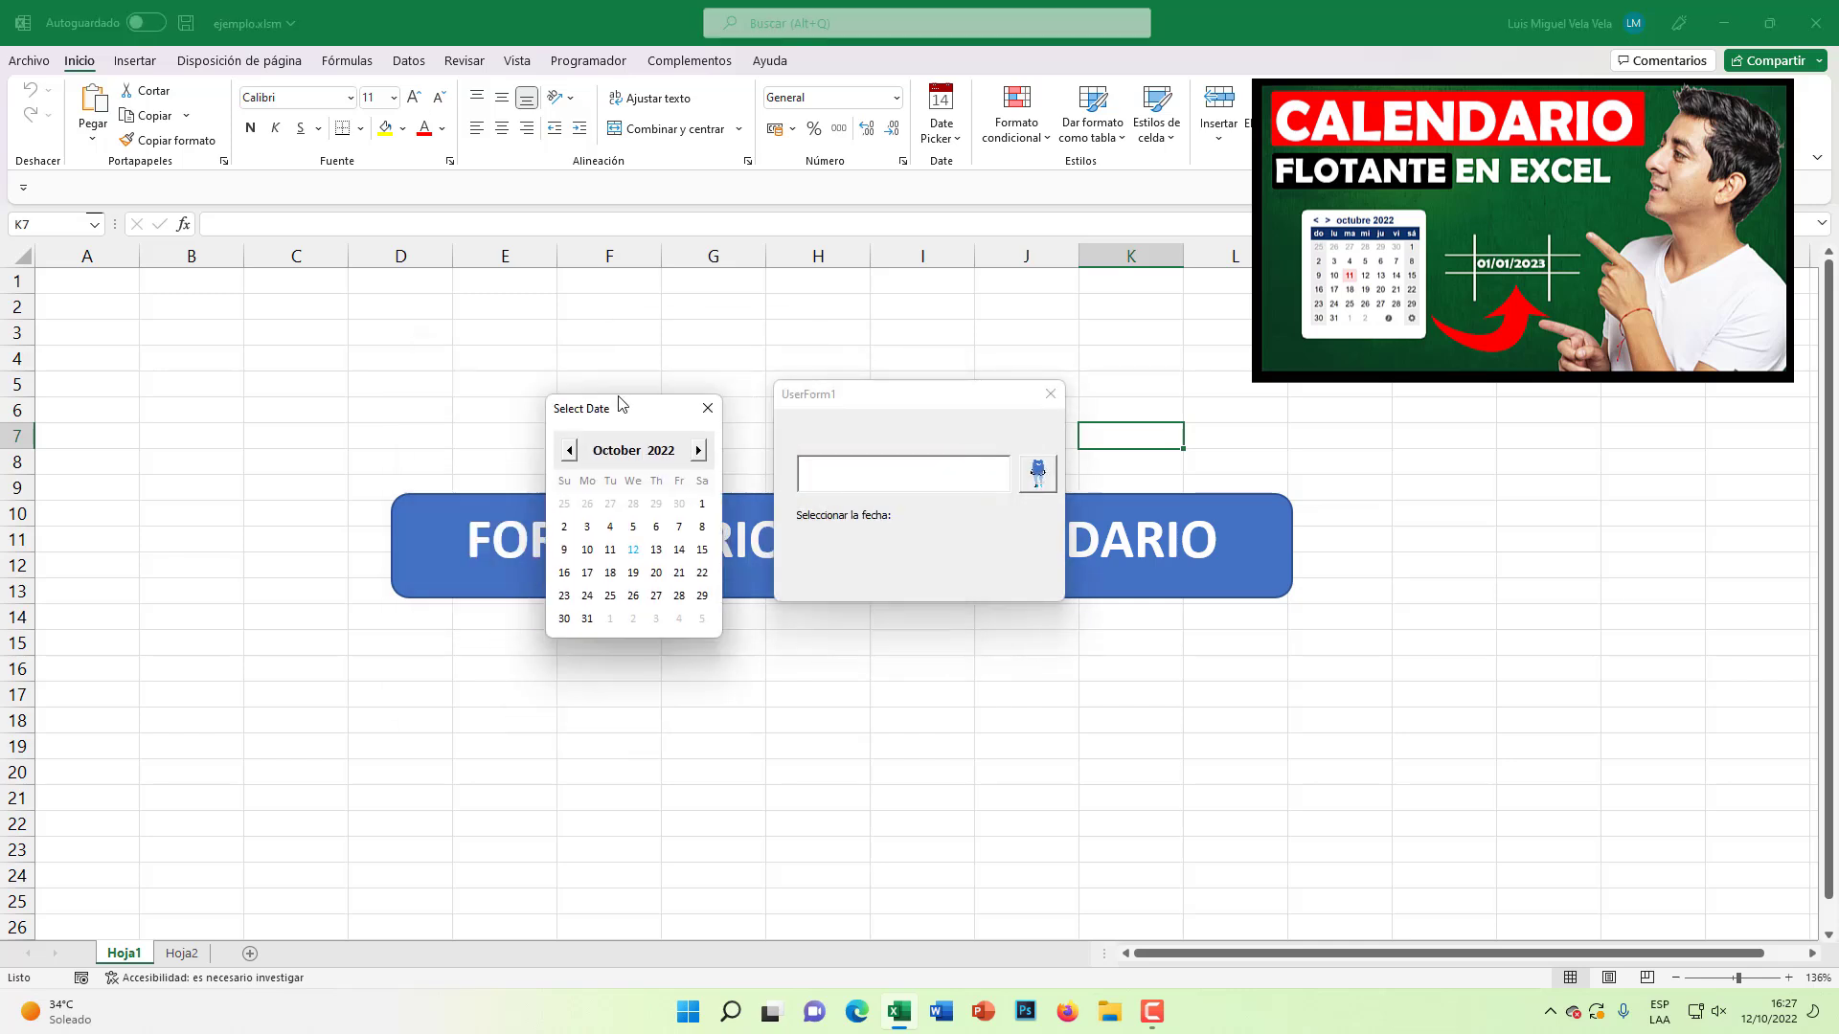
click(636, 515)
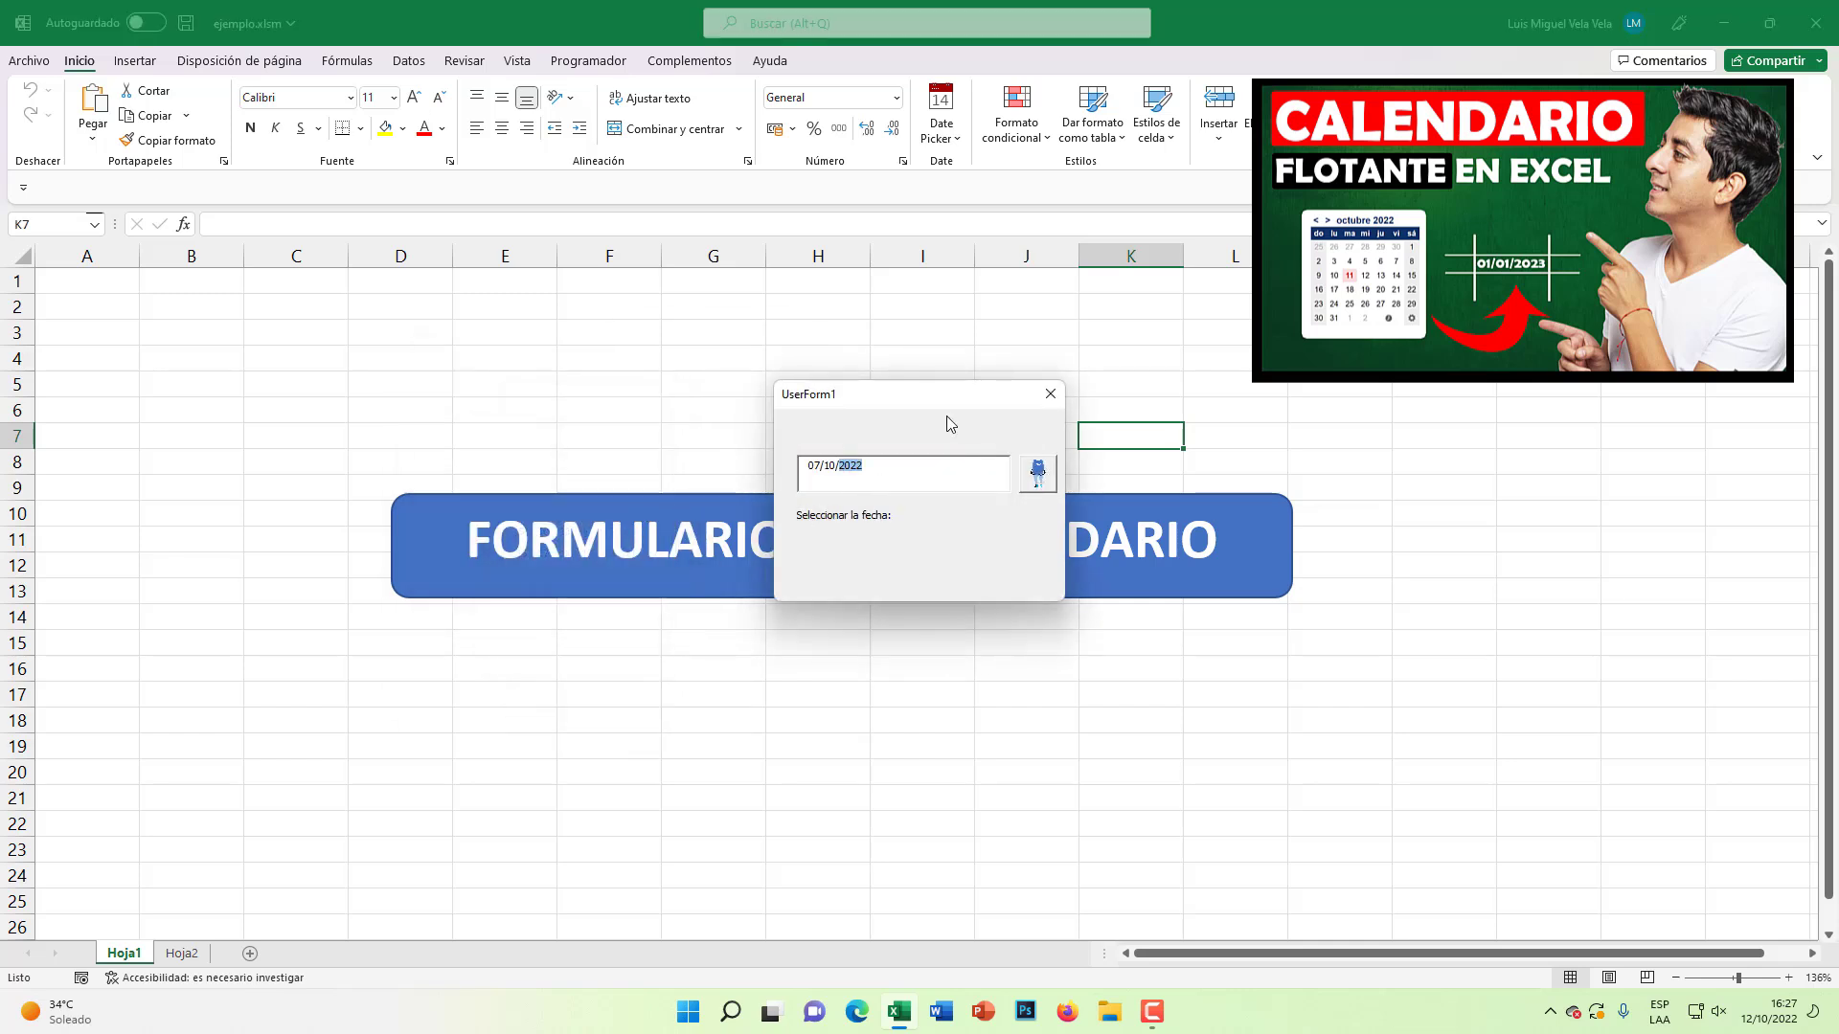
drag(915, 408, 987, 526)
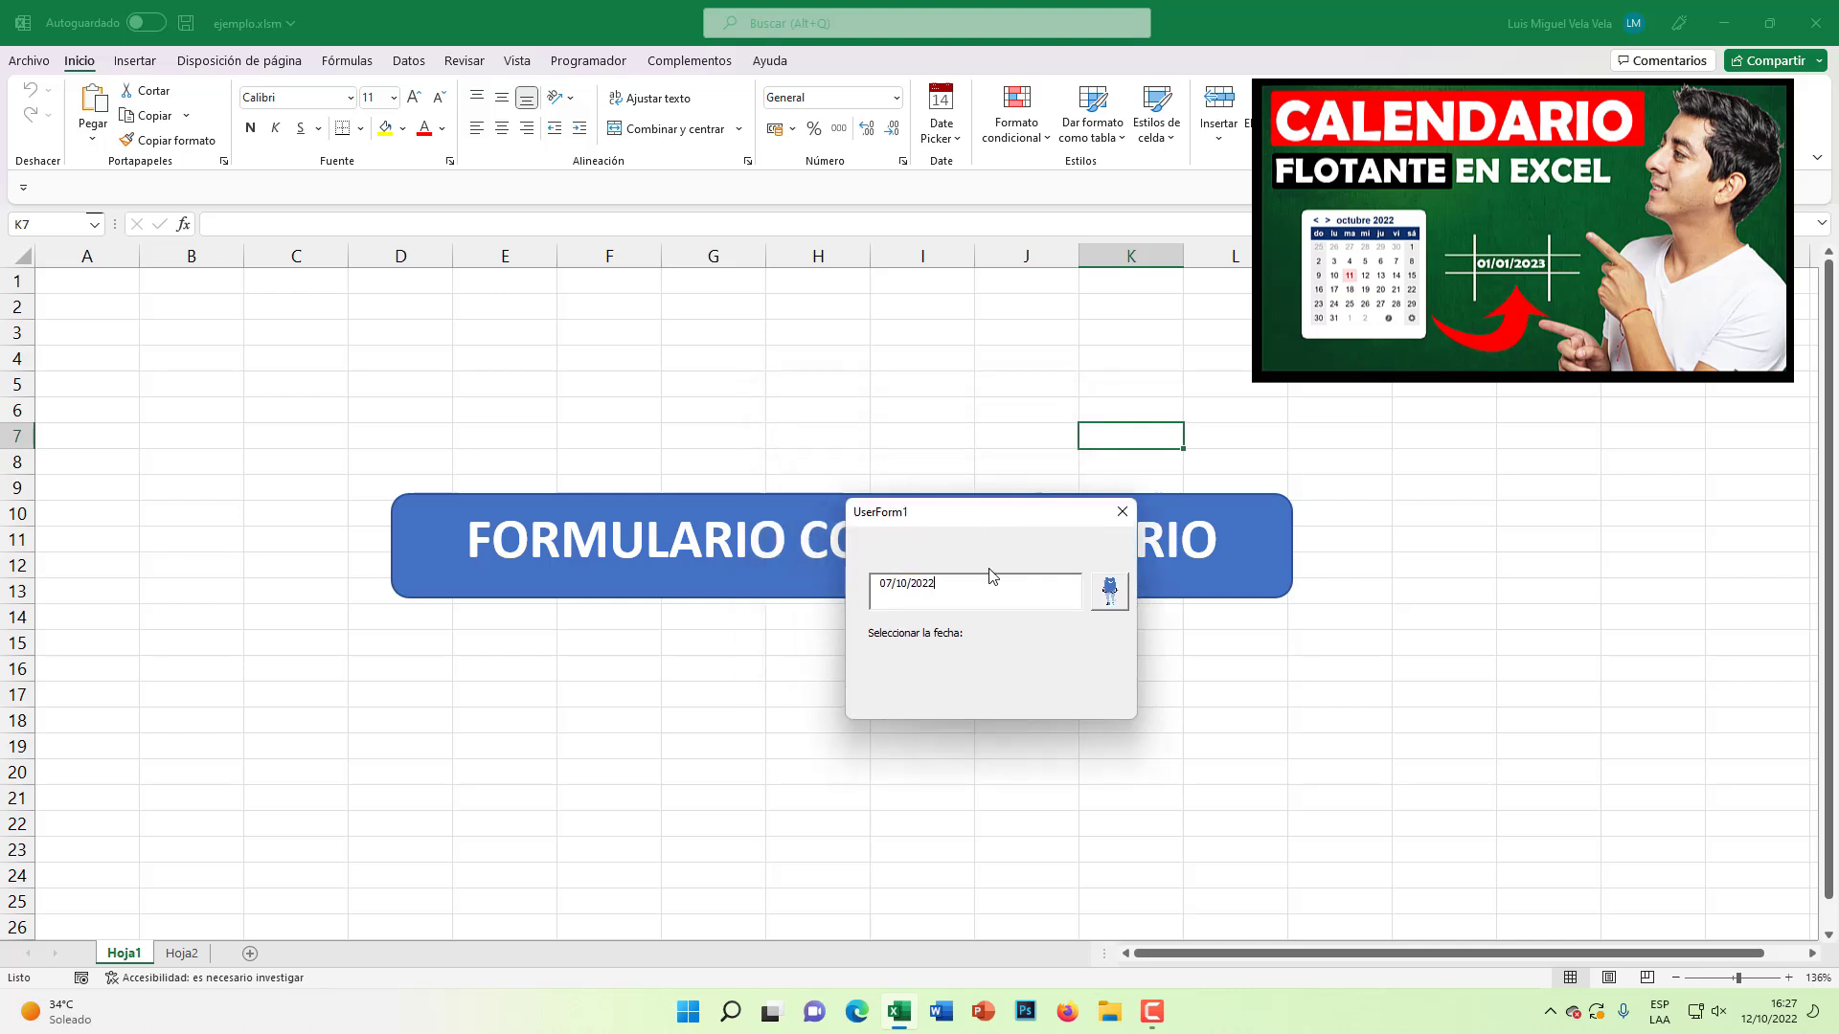
click(1121, 514)
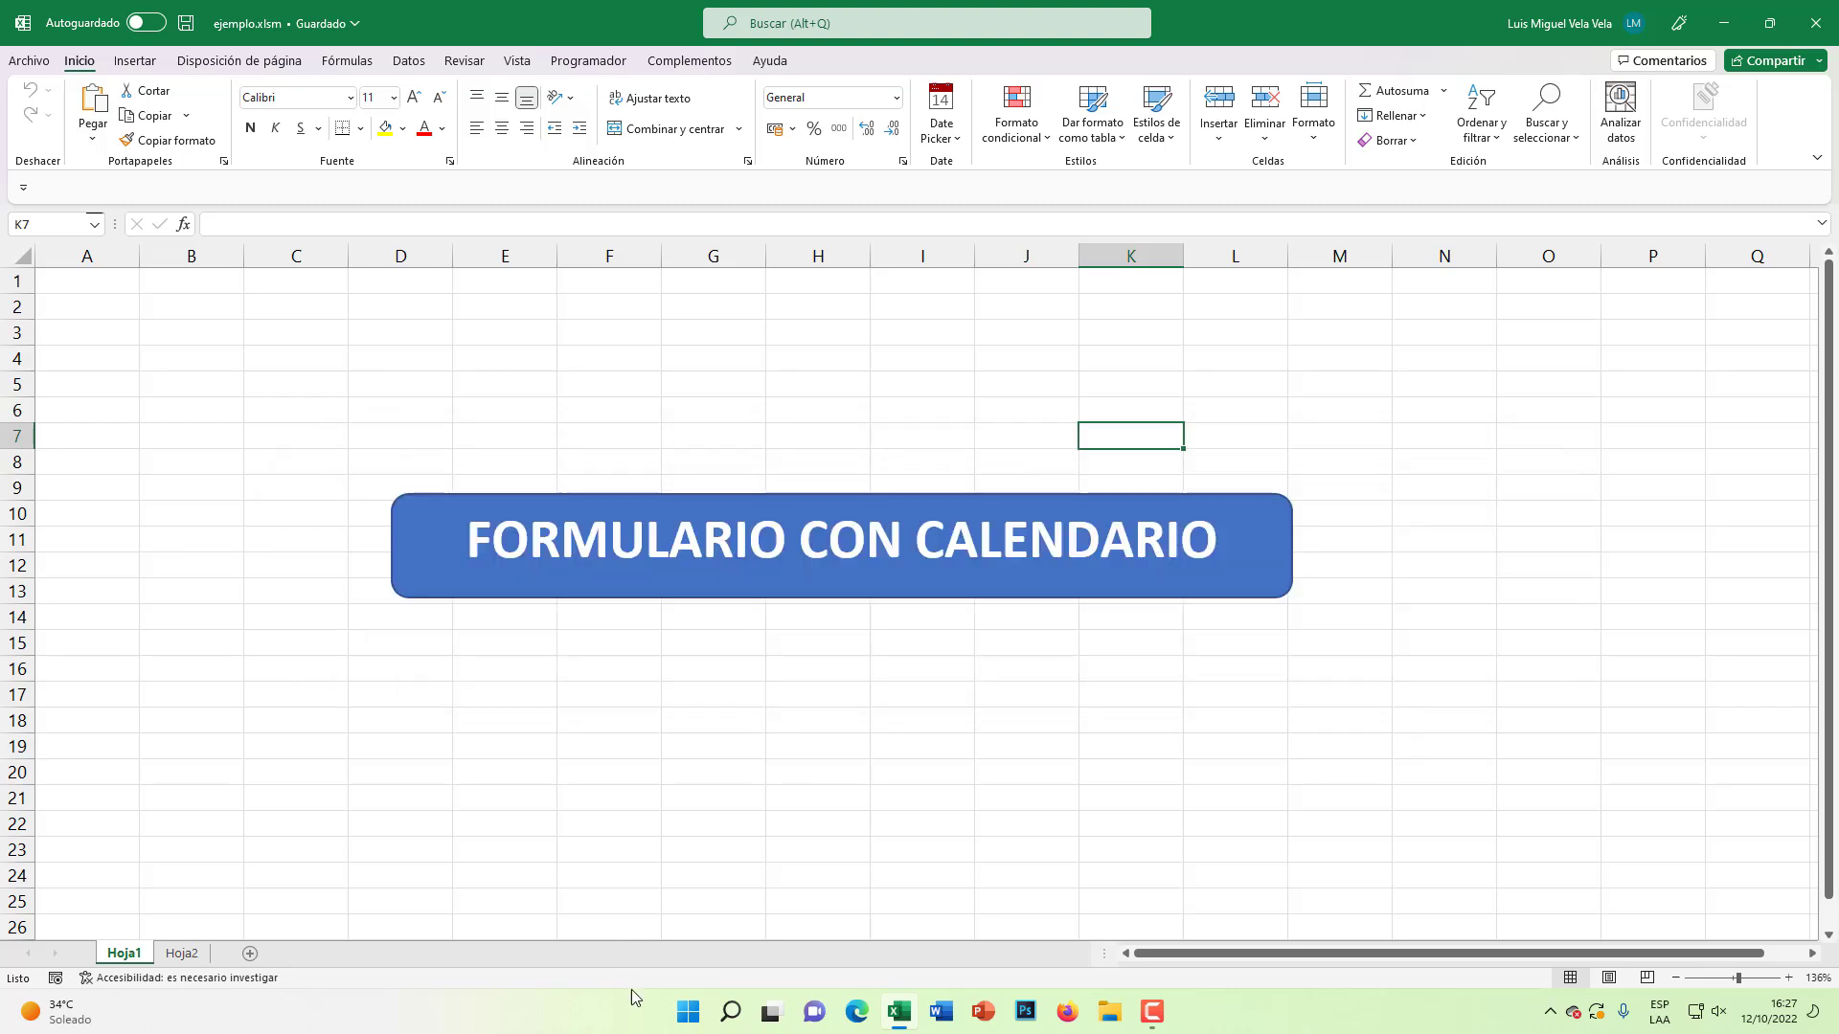
Step: Start Excel from Windows Search and close the ejemplo.xlsm and Libro2 workbooks
click(734, 1024)
text(Exc)
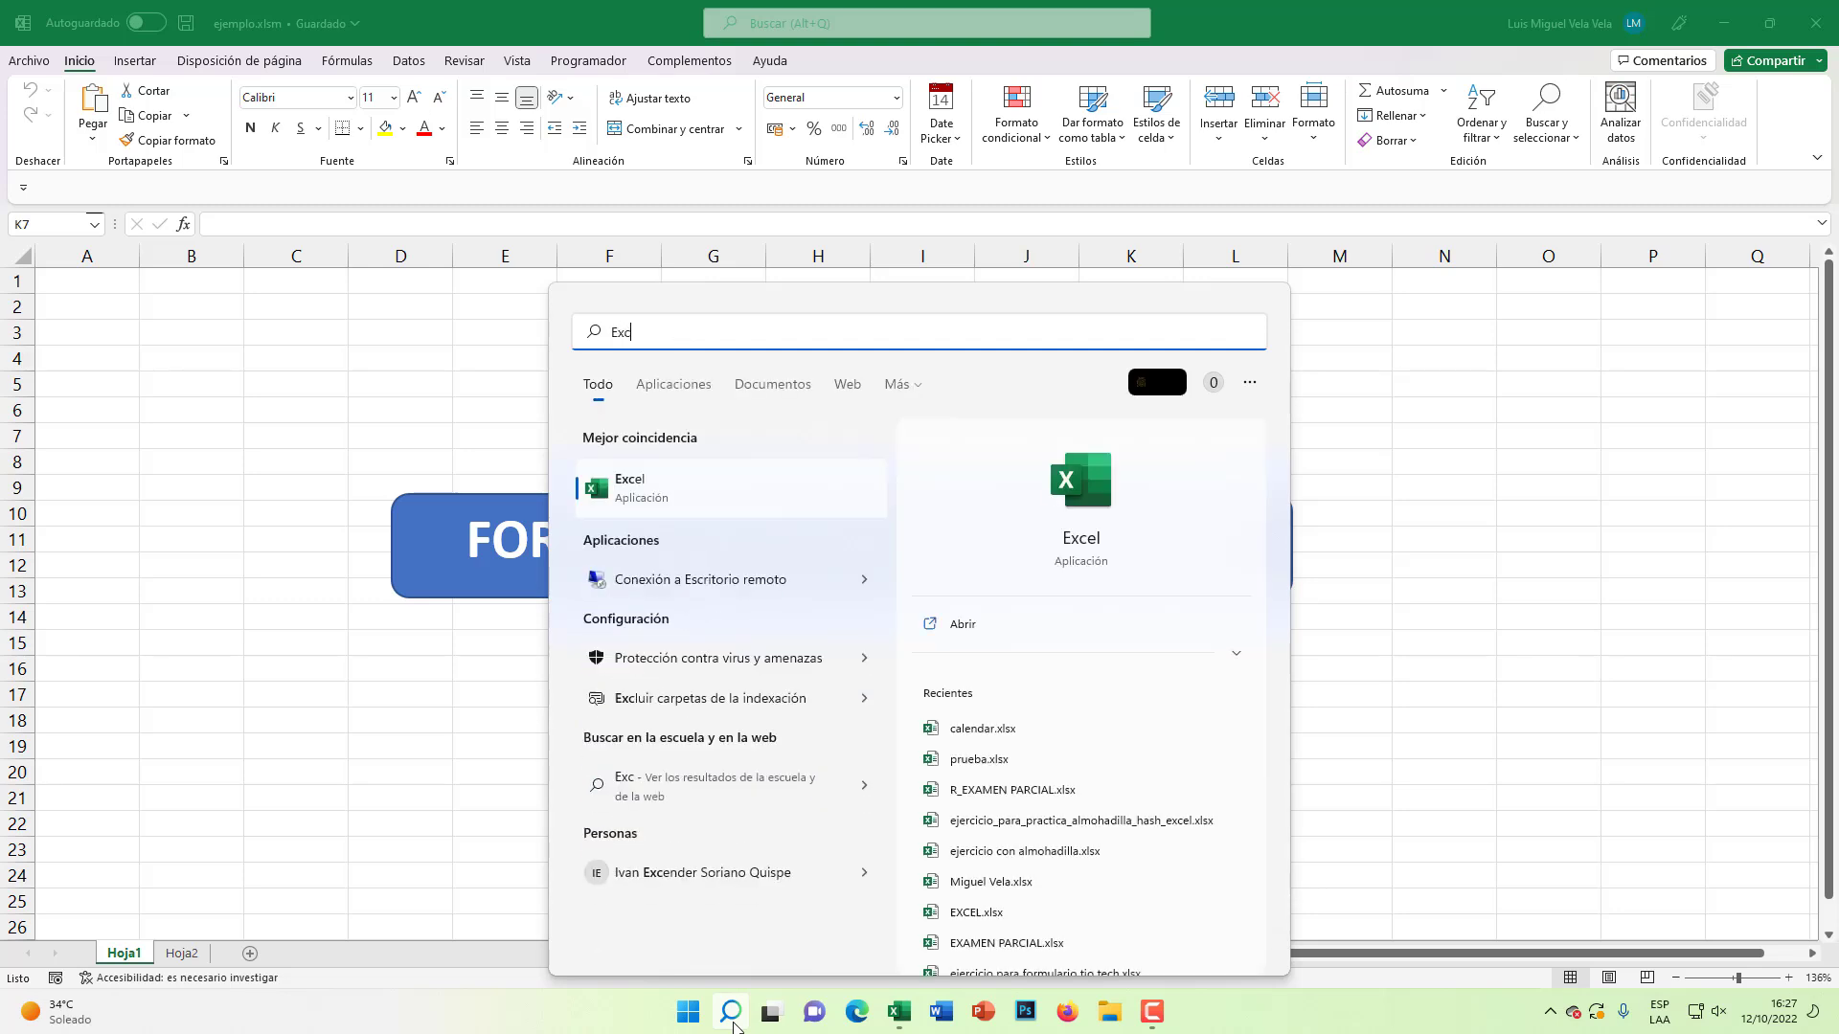
text(el)
key(Escape)
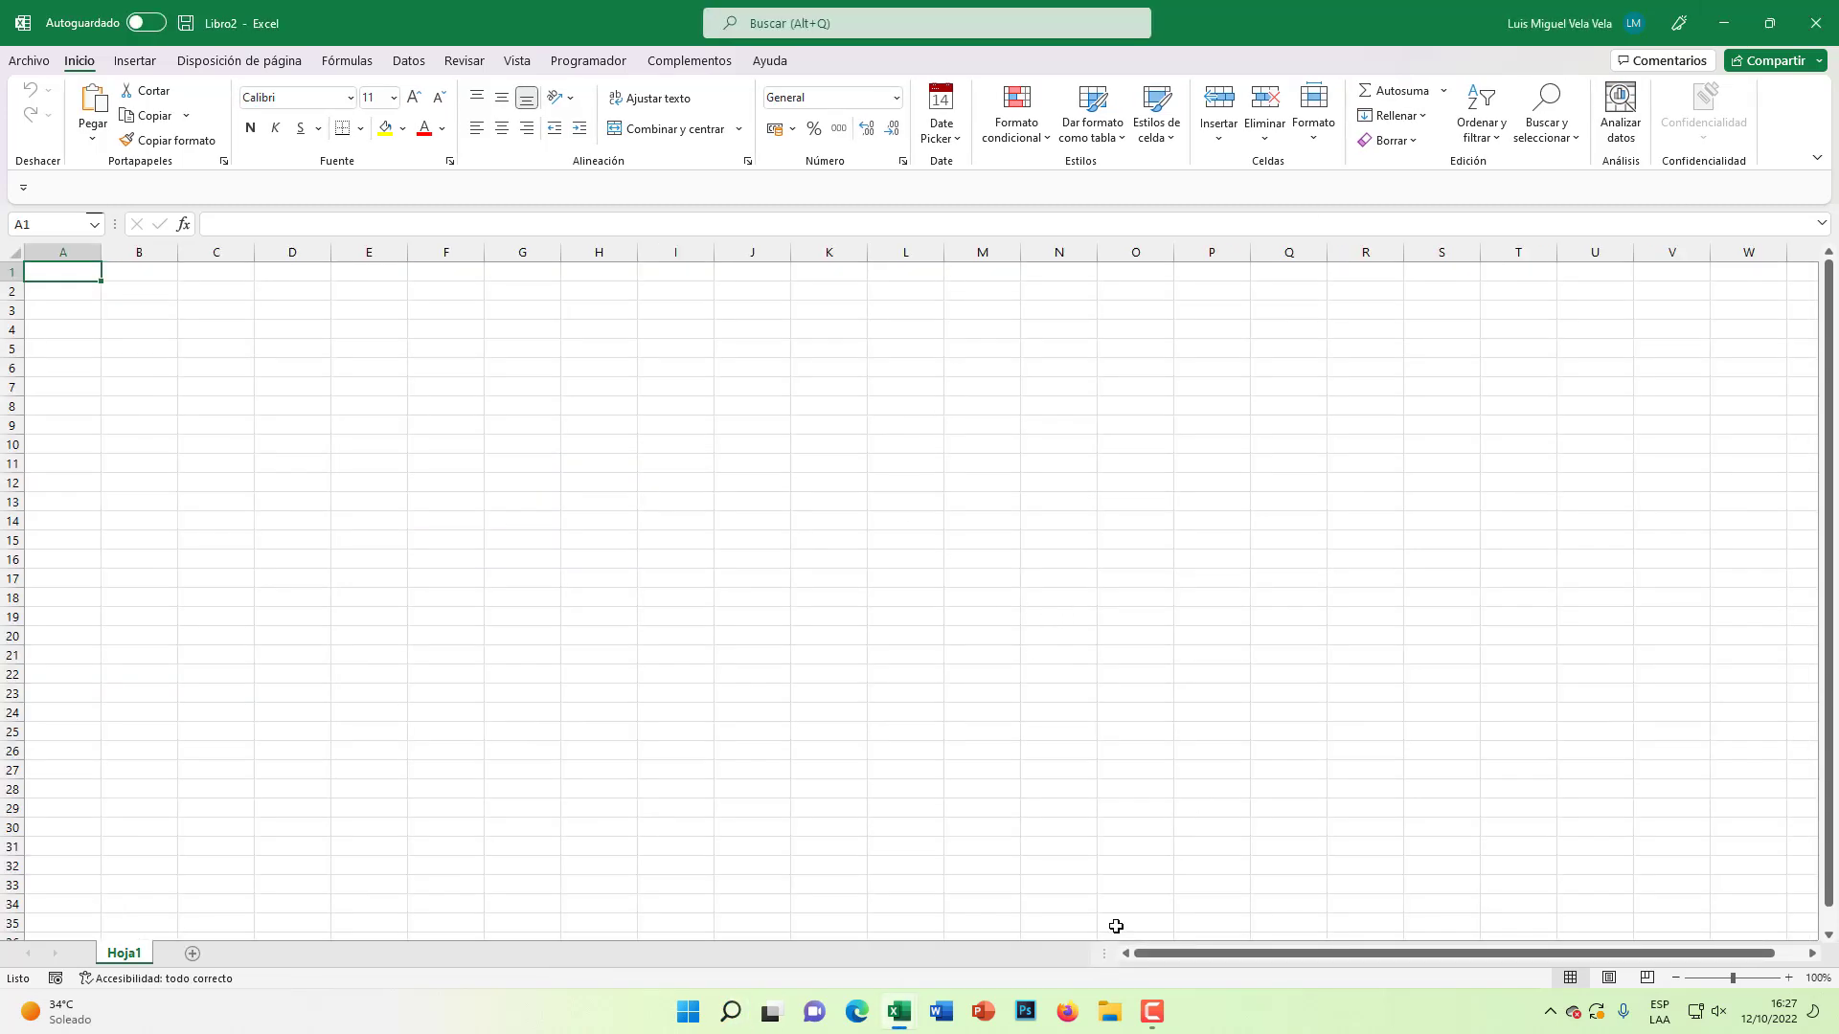
mouse_move(898, 1011)
click(826, 873)
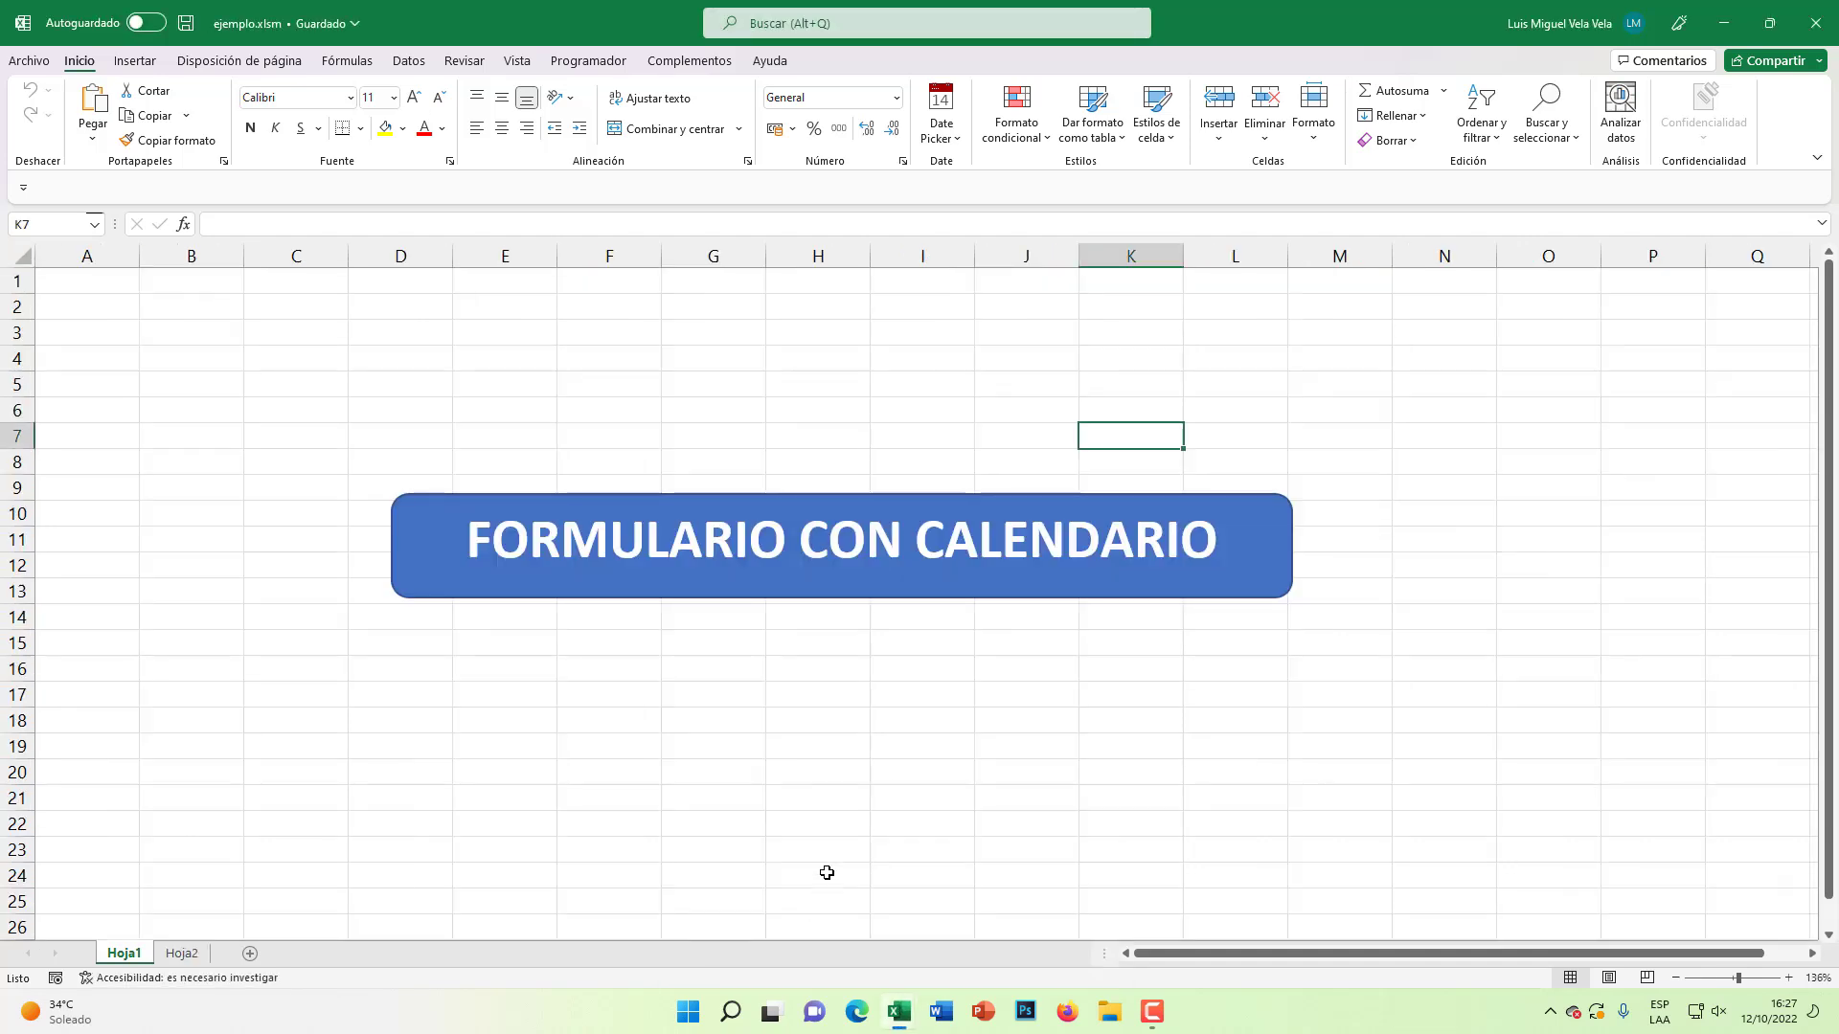
click(1820, 27)
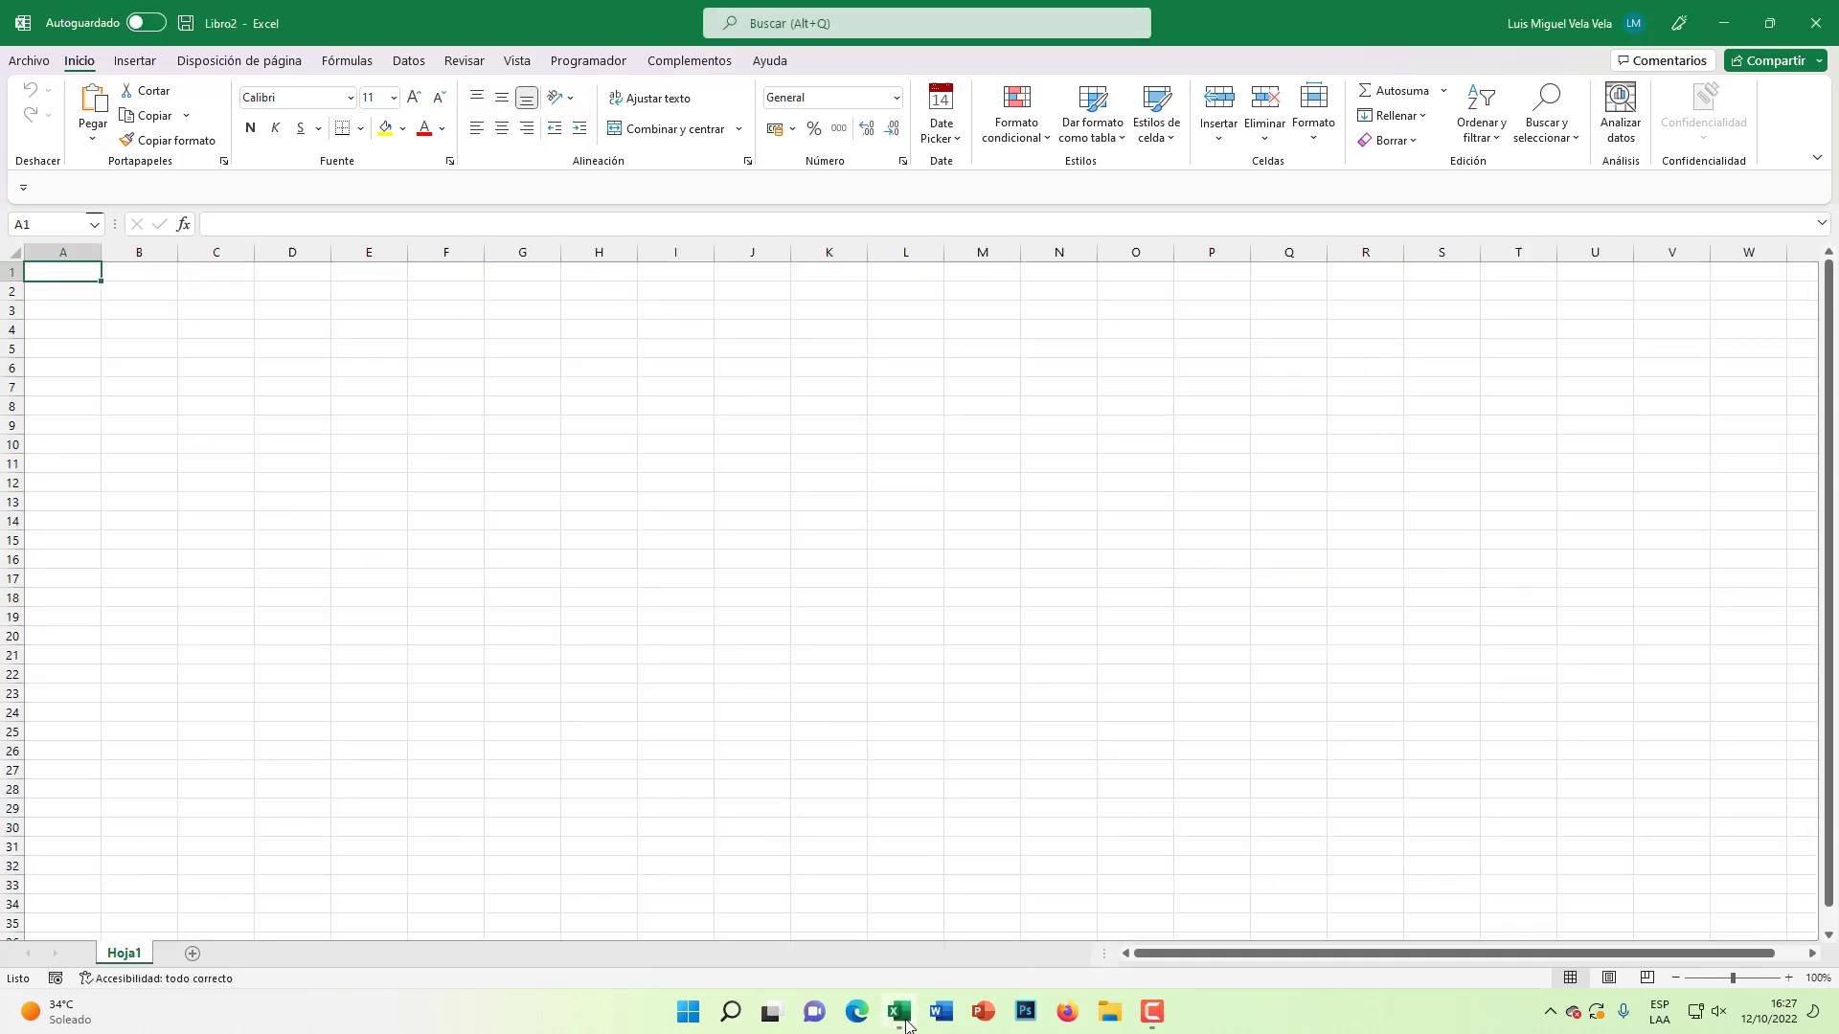
click(450, 374)
click(373, 320)
click(196, 320)
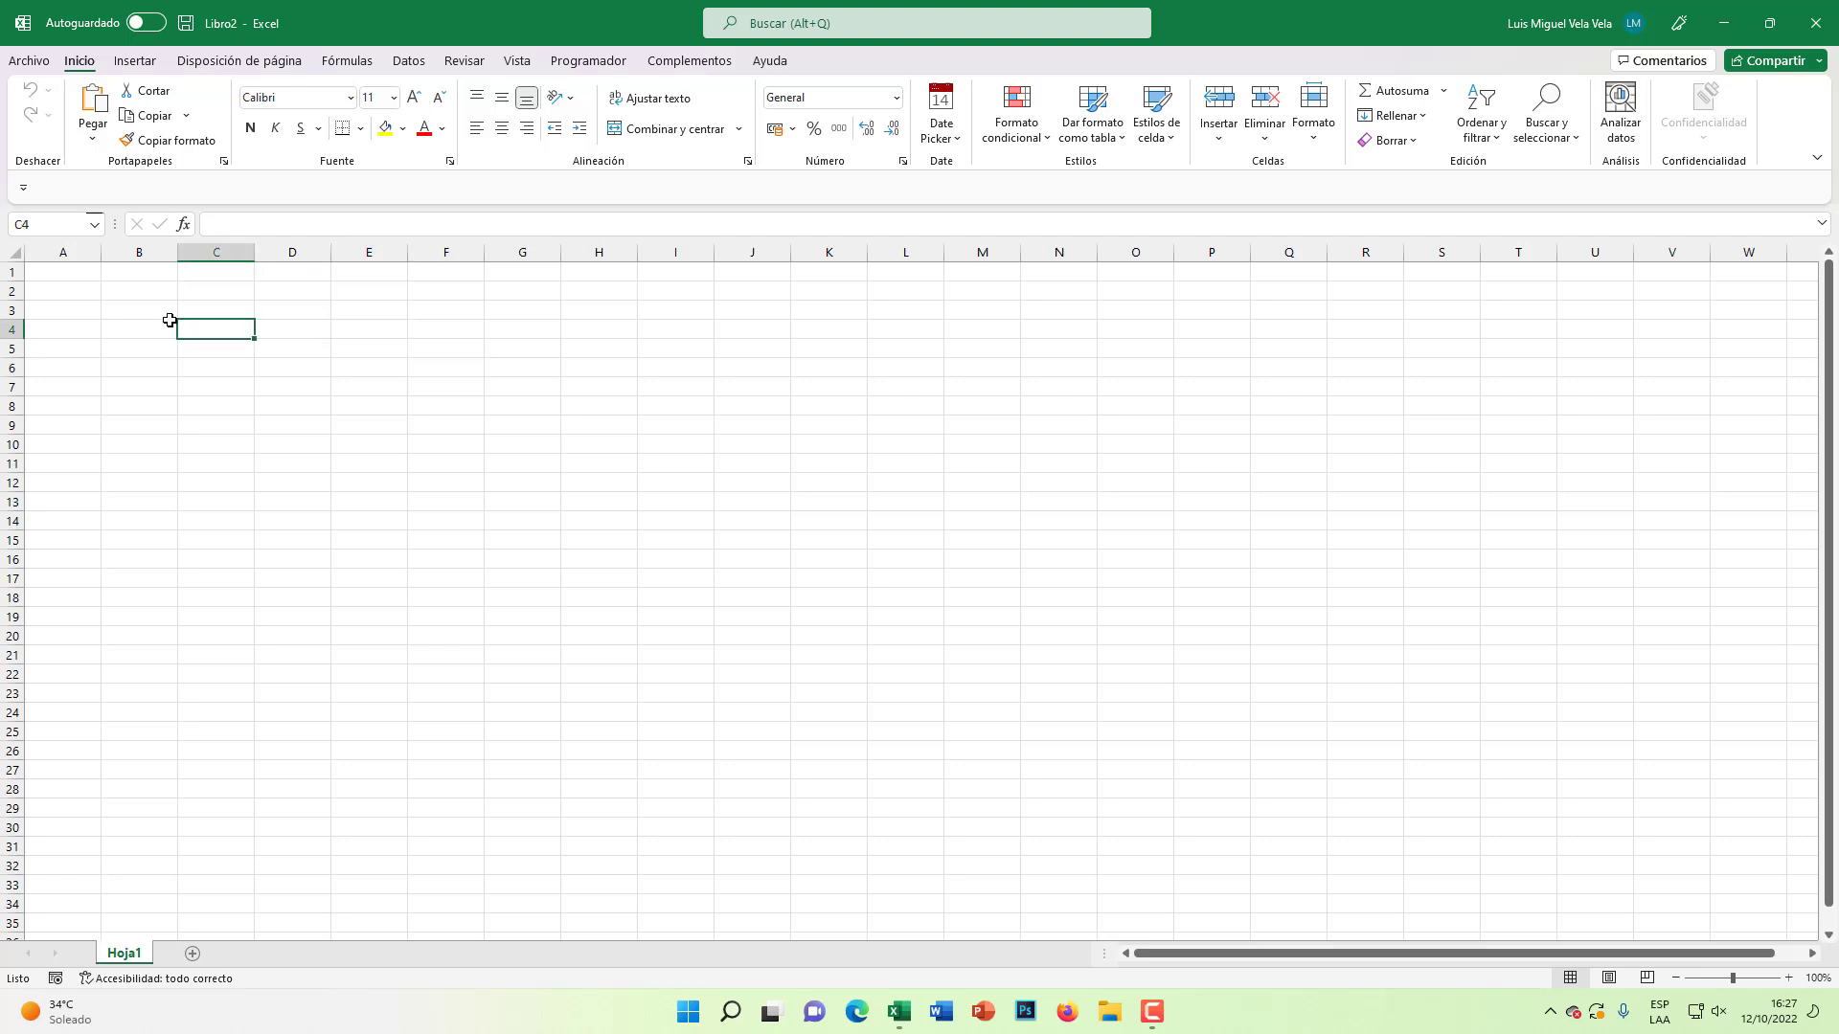
click(139, 308)
click(132, 292)
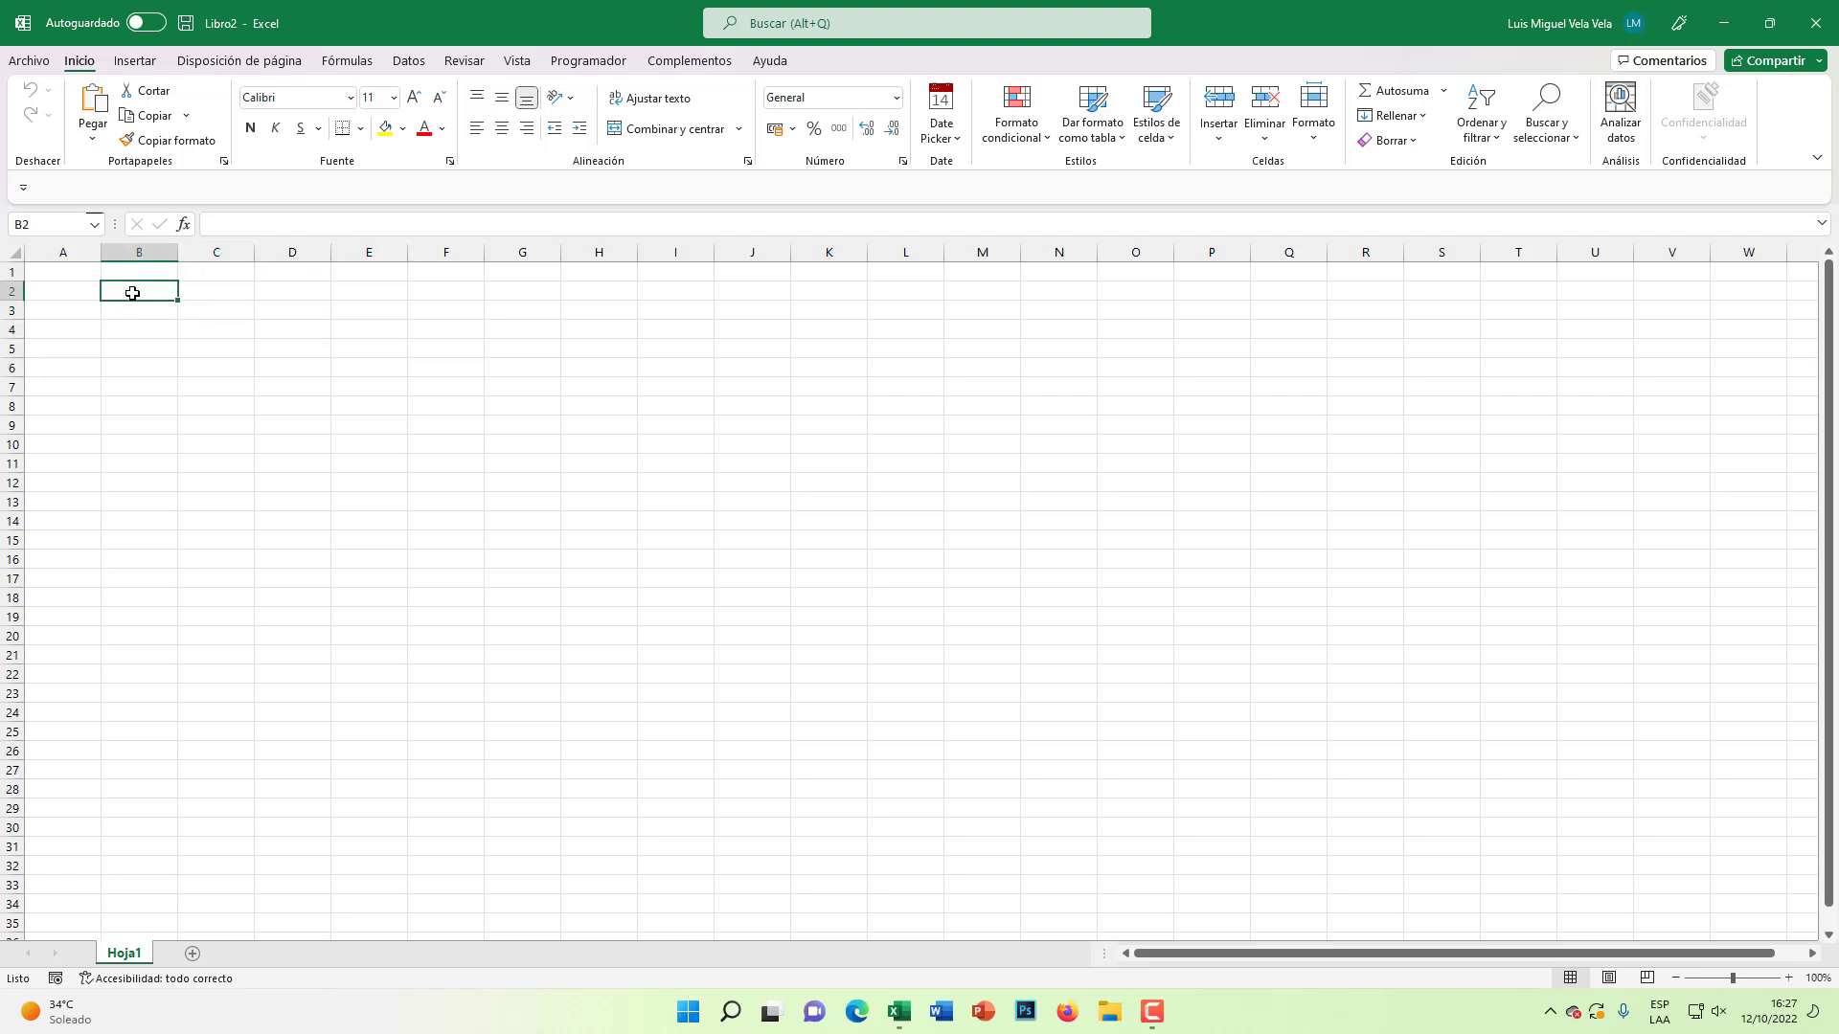
double_click(17, 21)
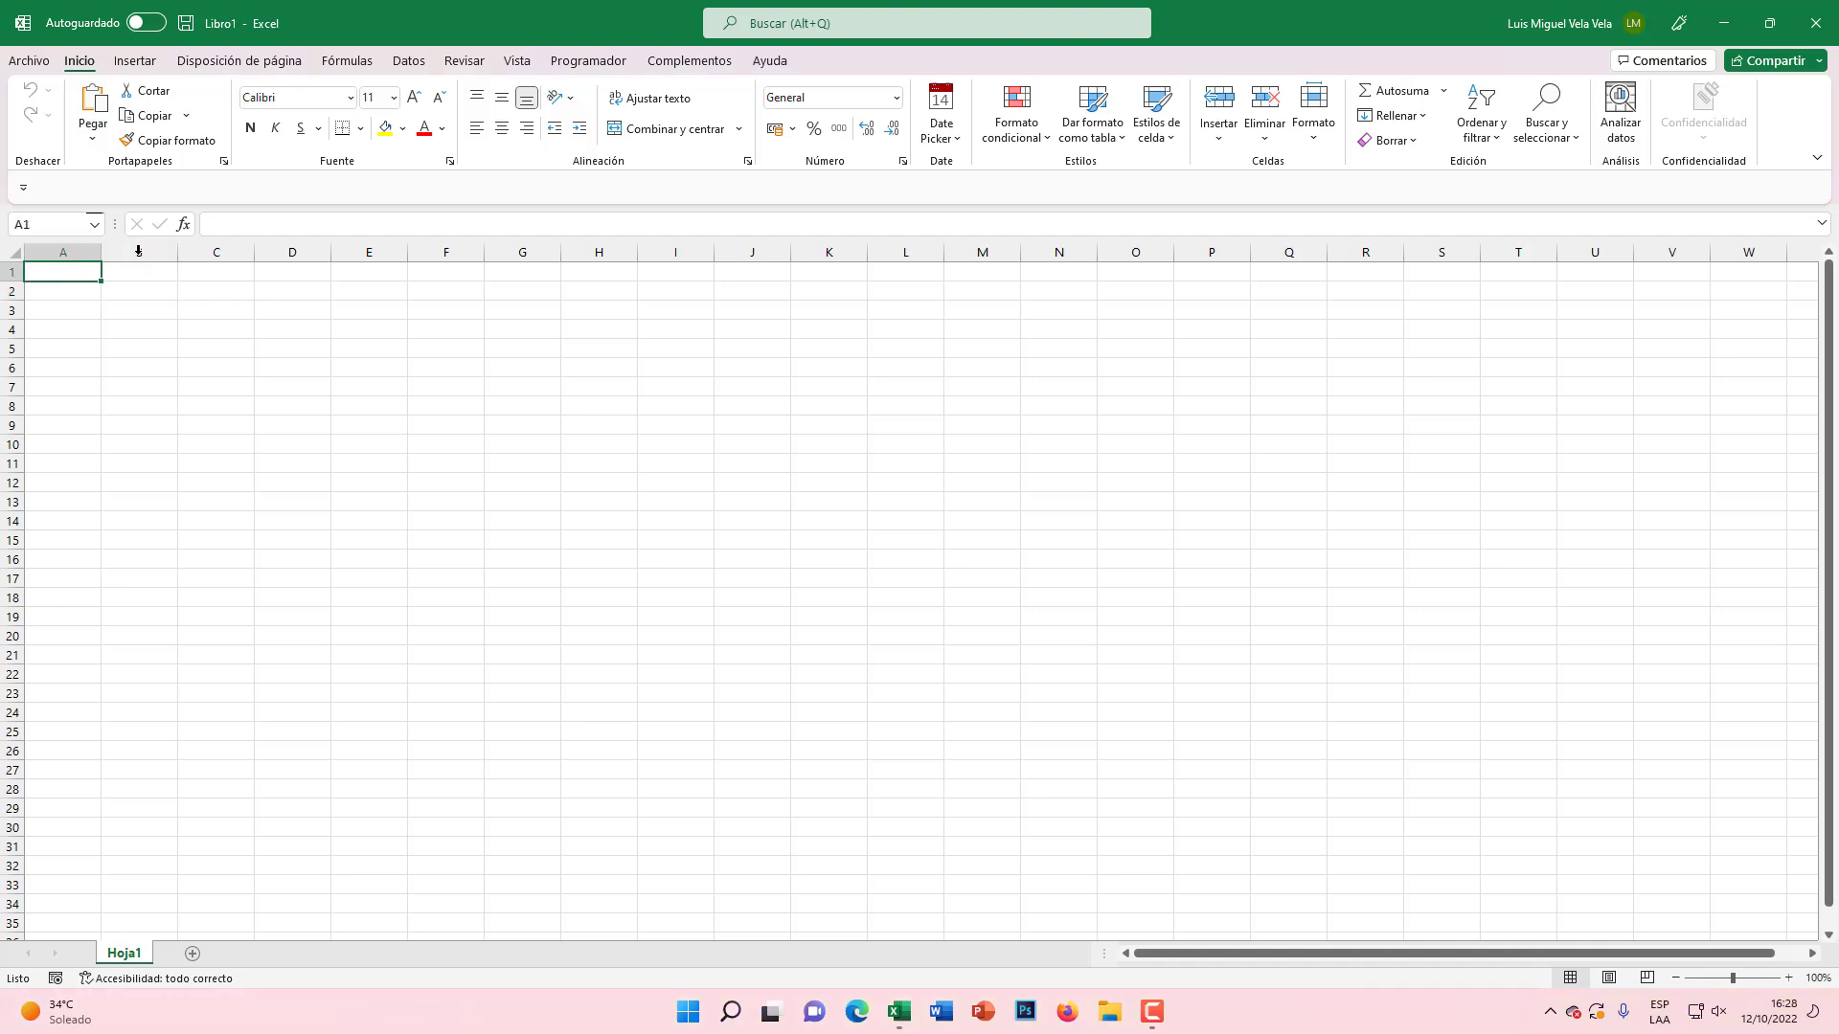
Step: Save the blank workbook to Escritorio as macro-enabled calendario 2023.xlsm
click(33, 65)
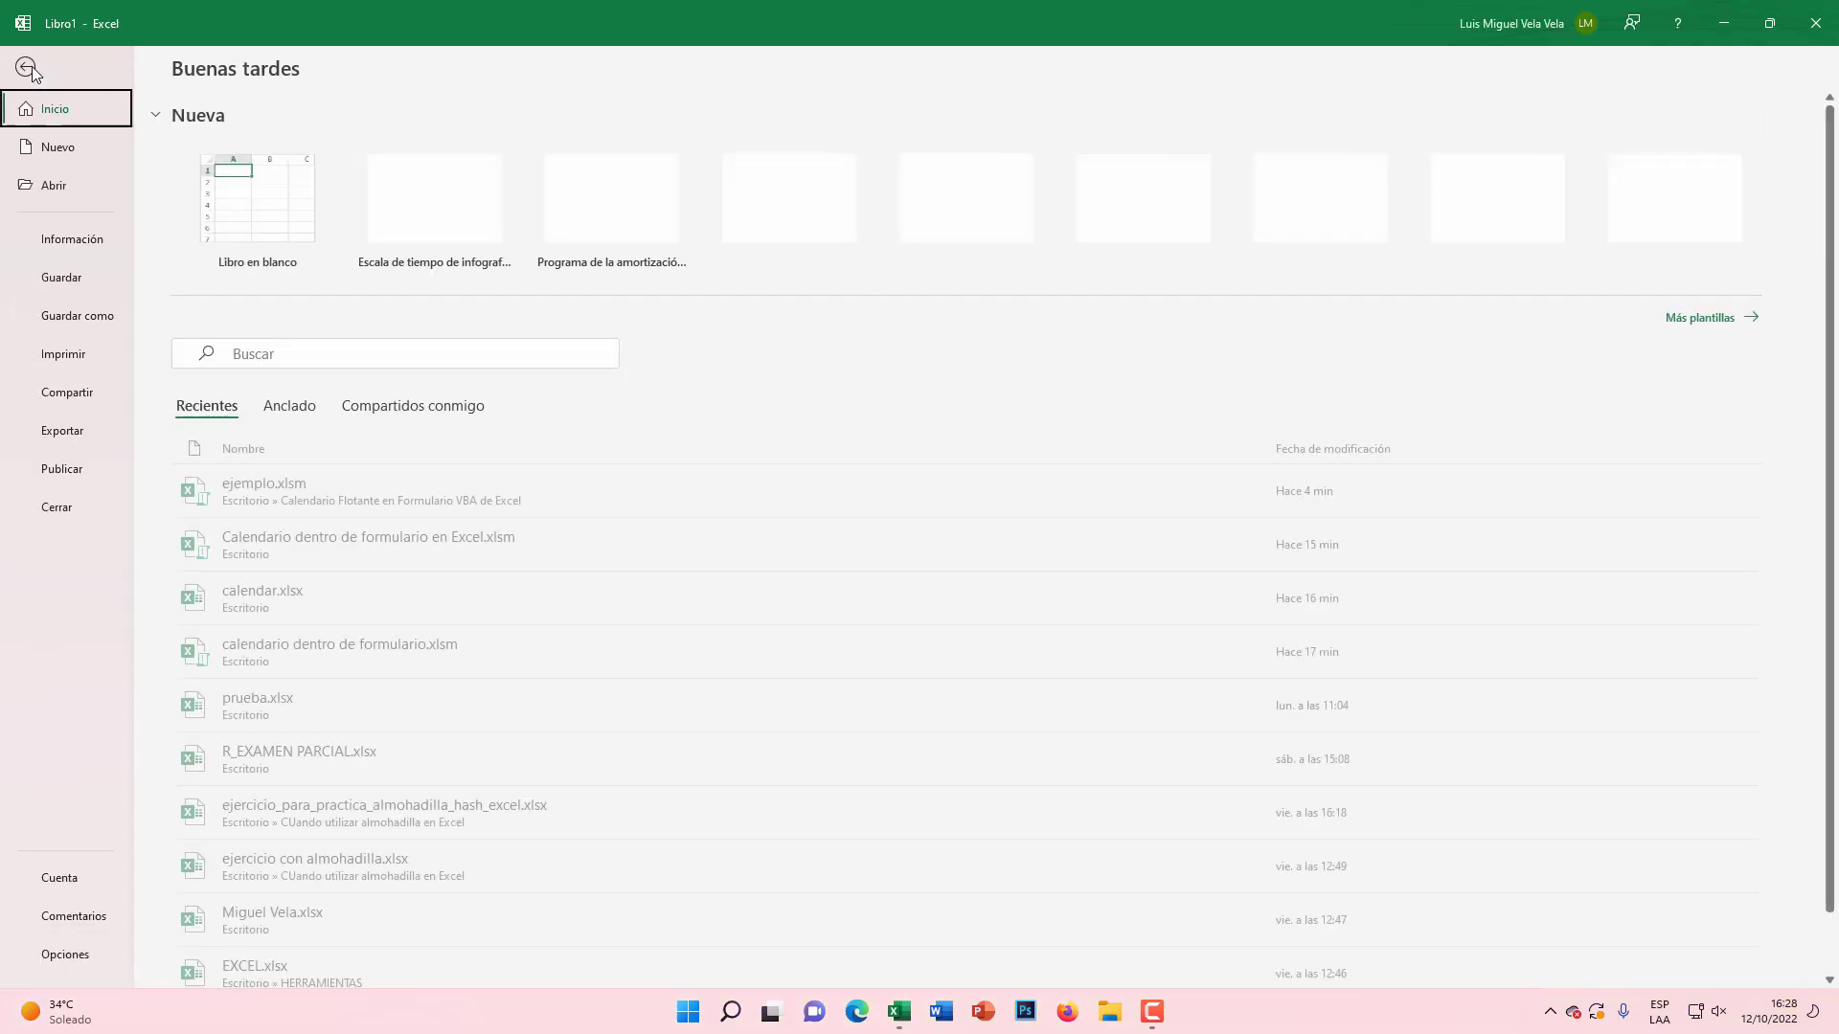
click(85, 318)
click(254, 402)
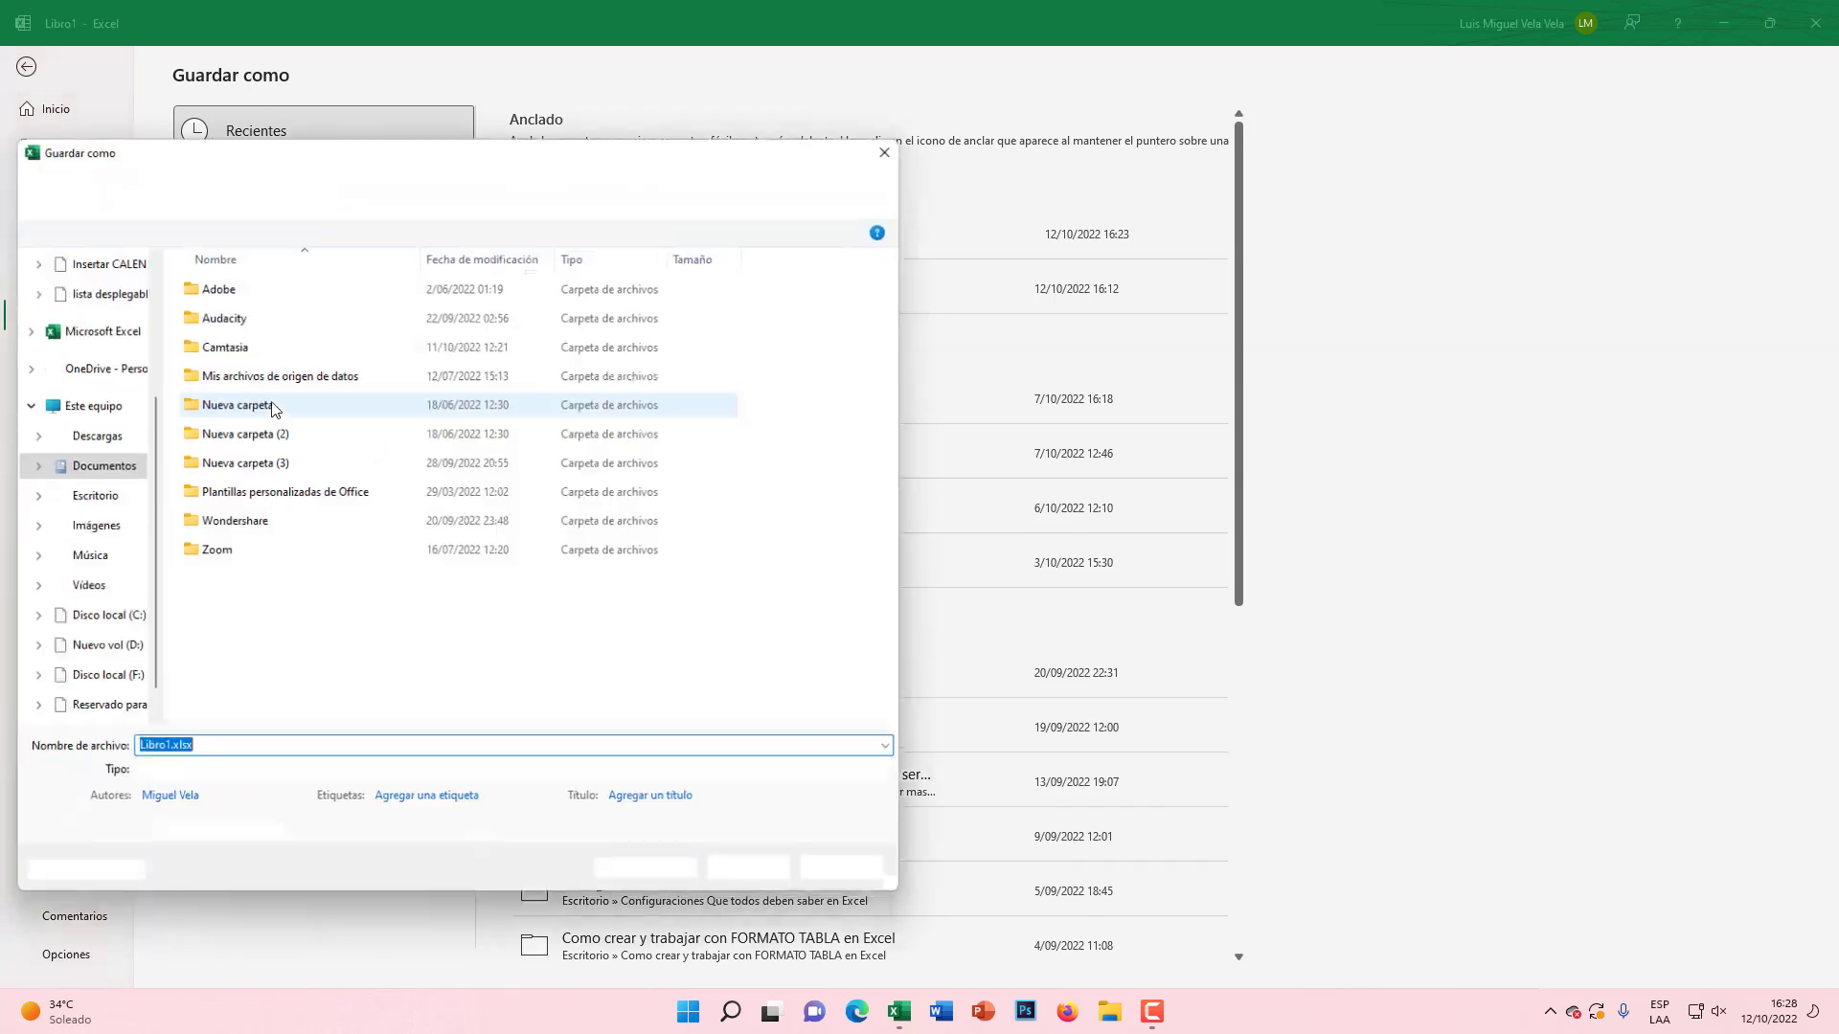
drag(281, 153, 870, 173)
click(771, 216)
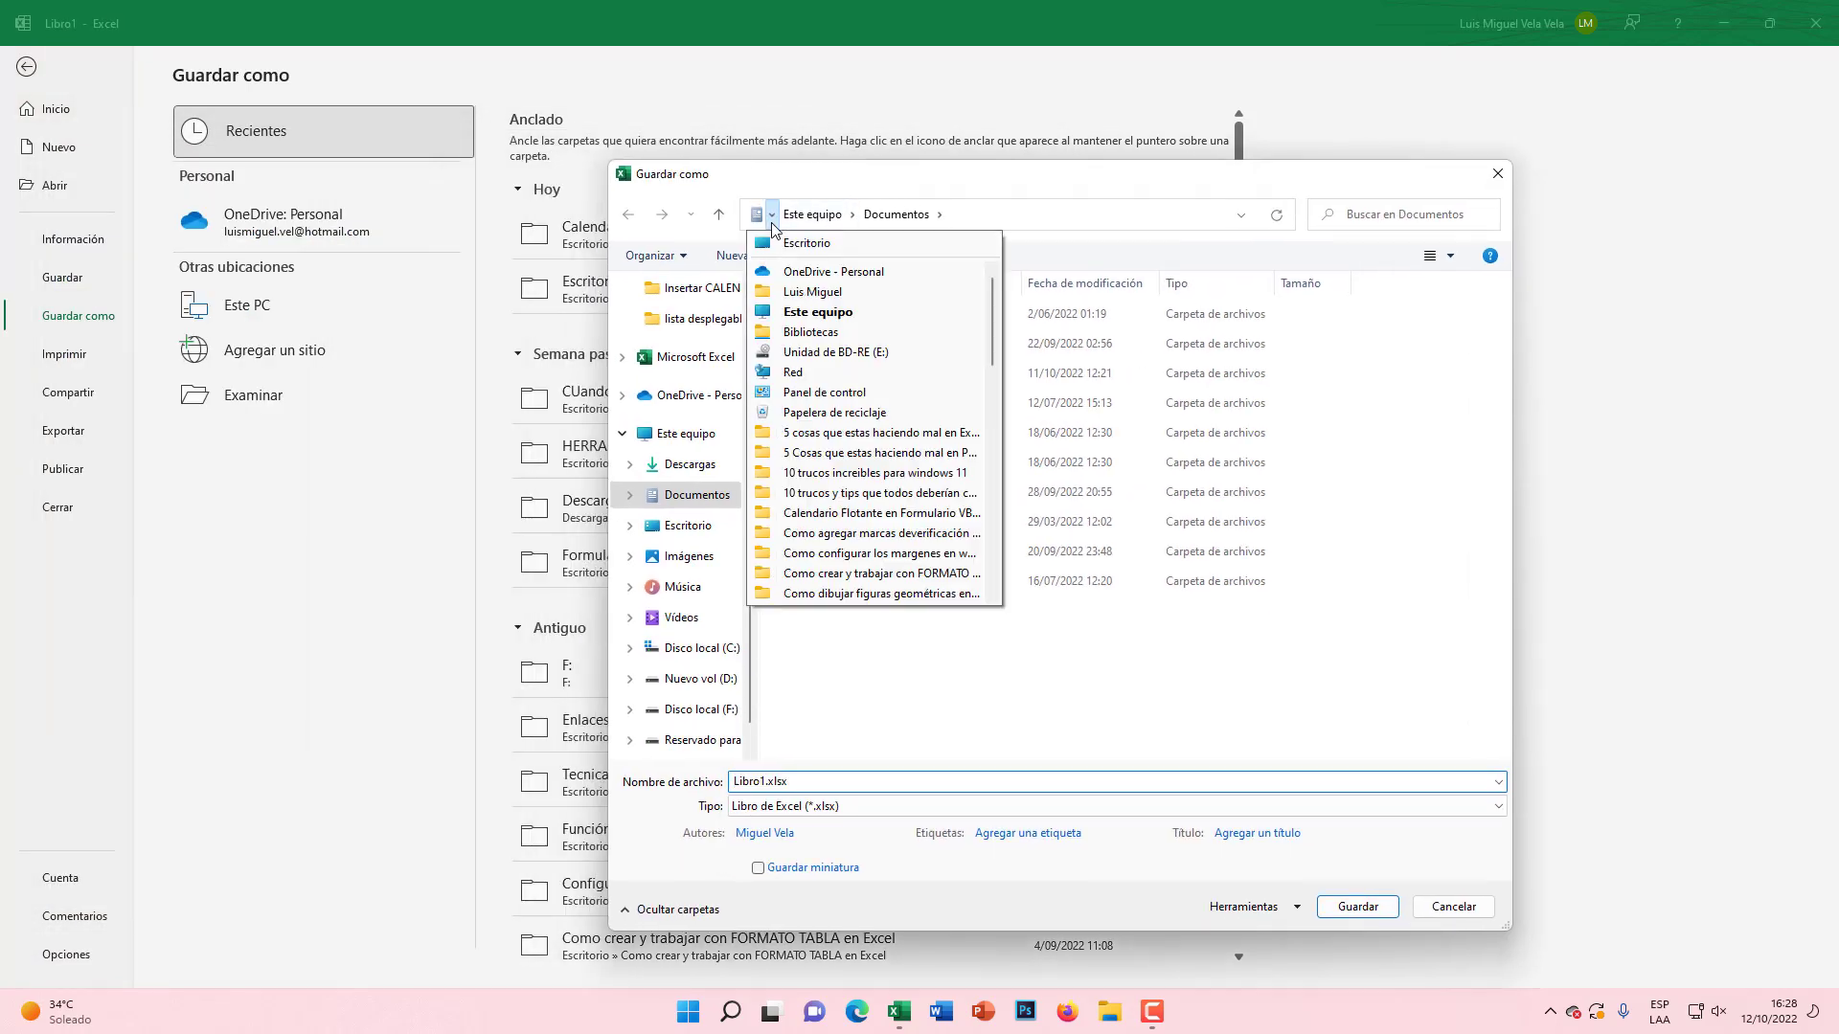
click(799, 243)
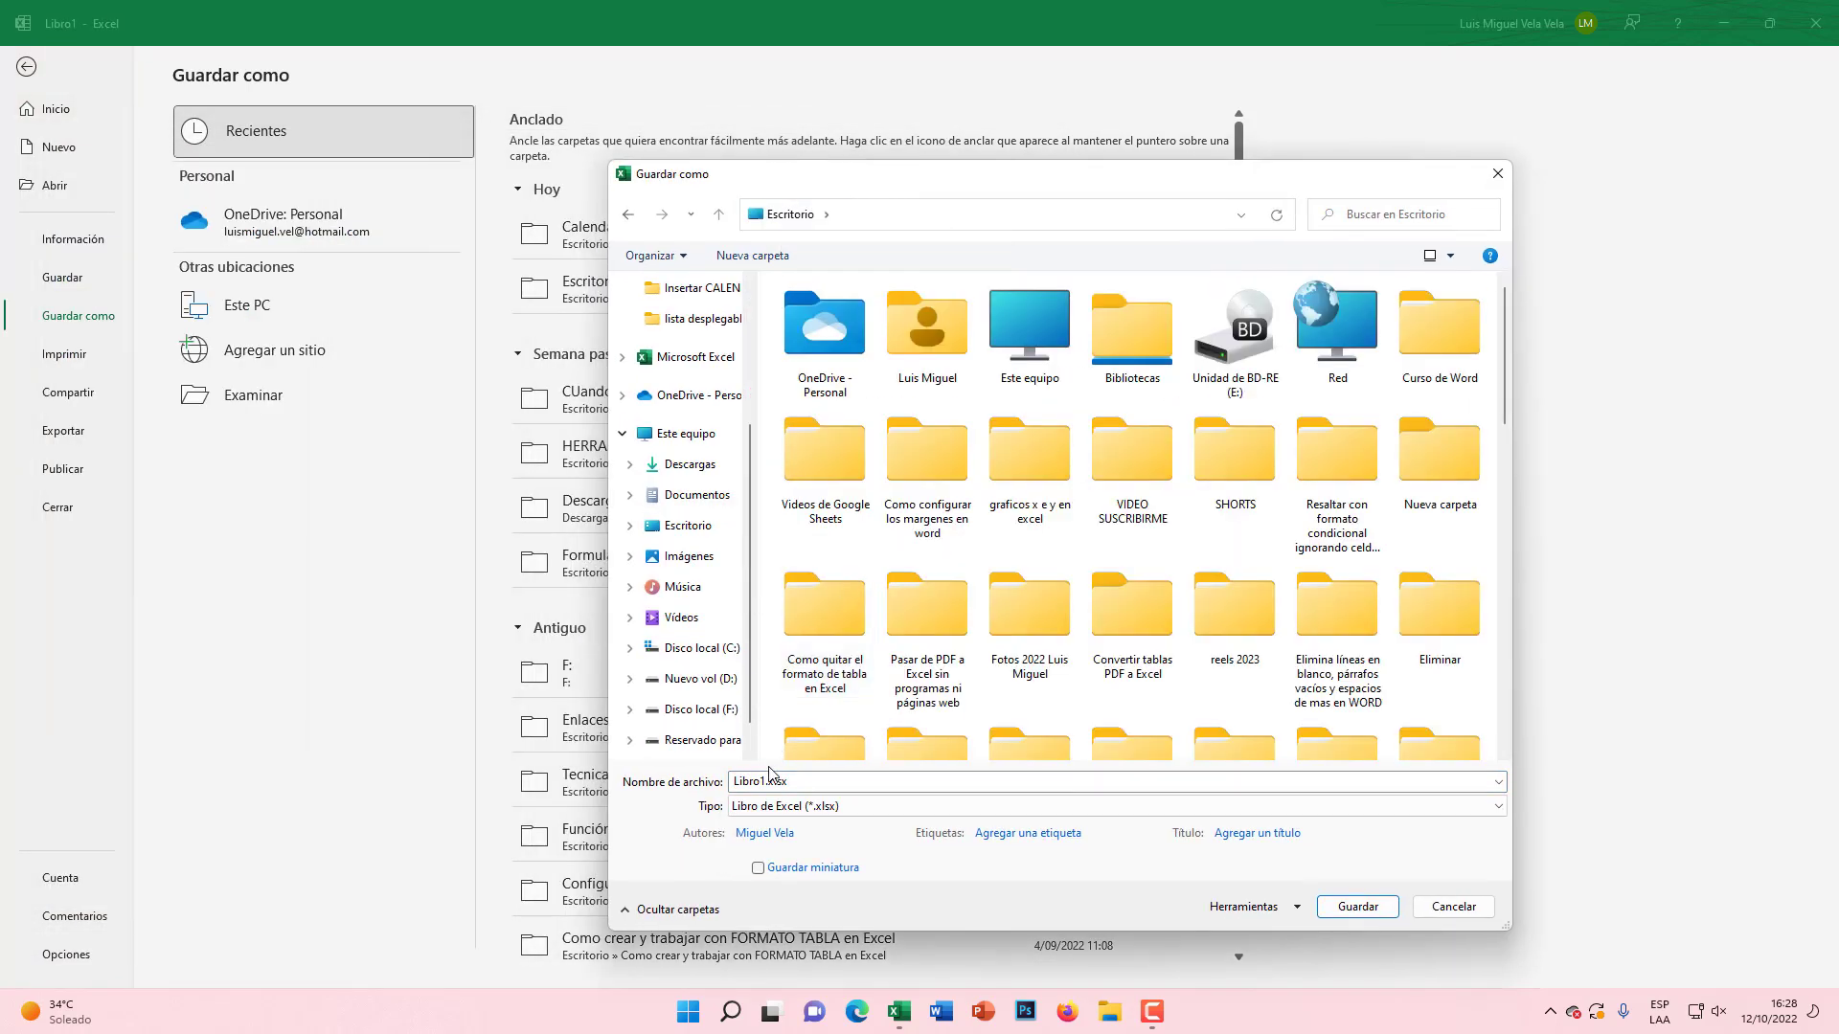
key(Tab)
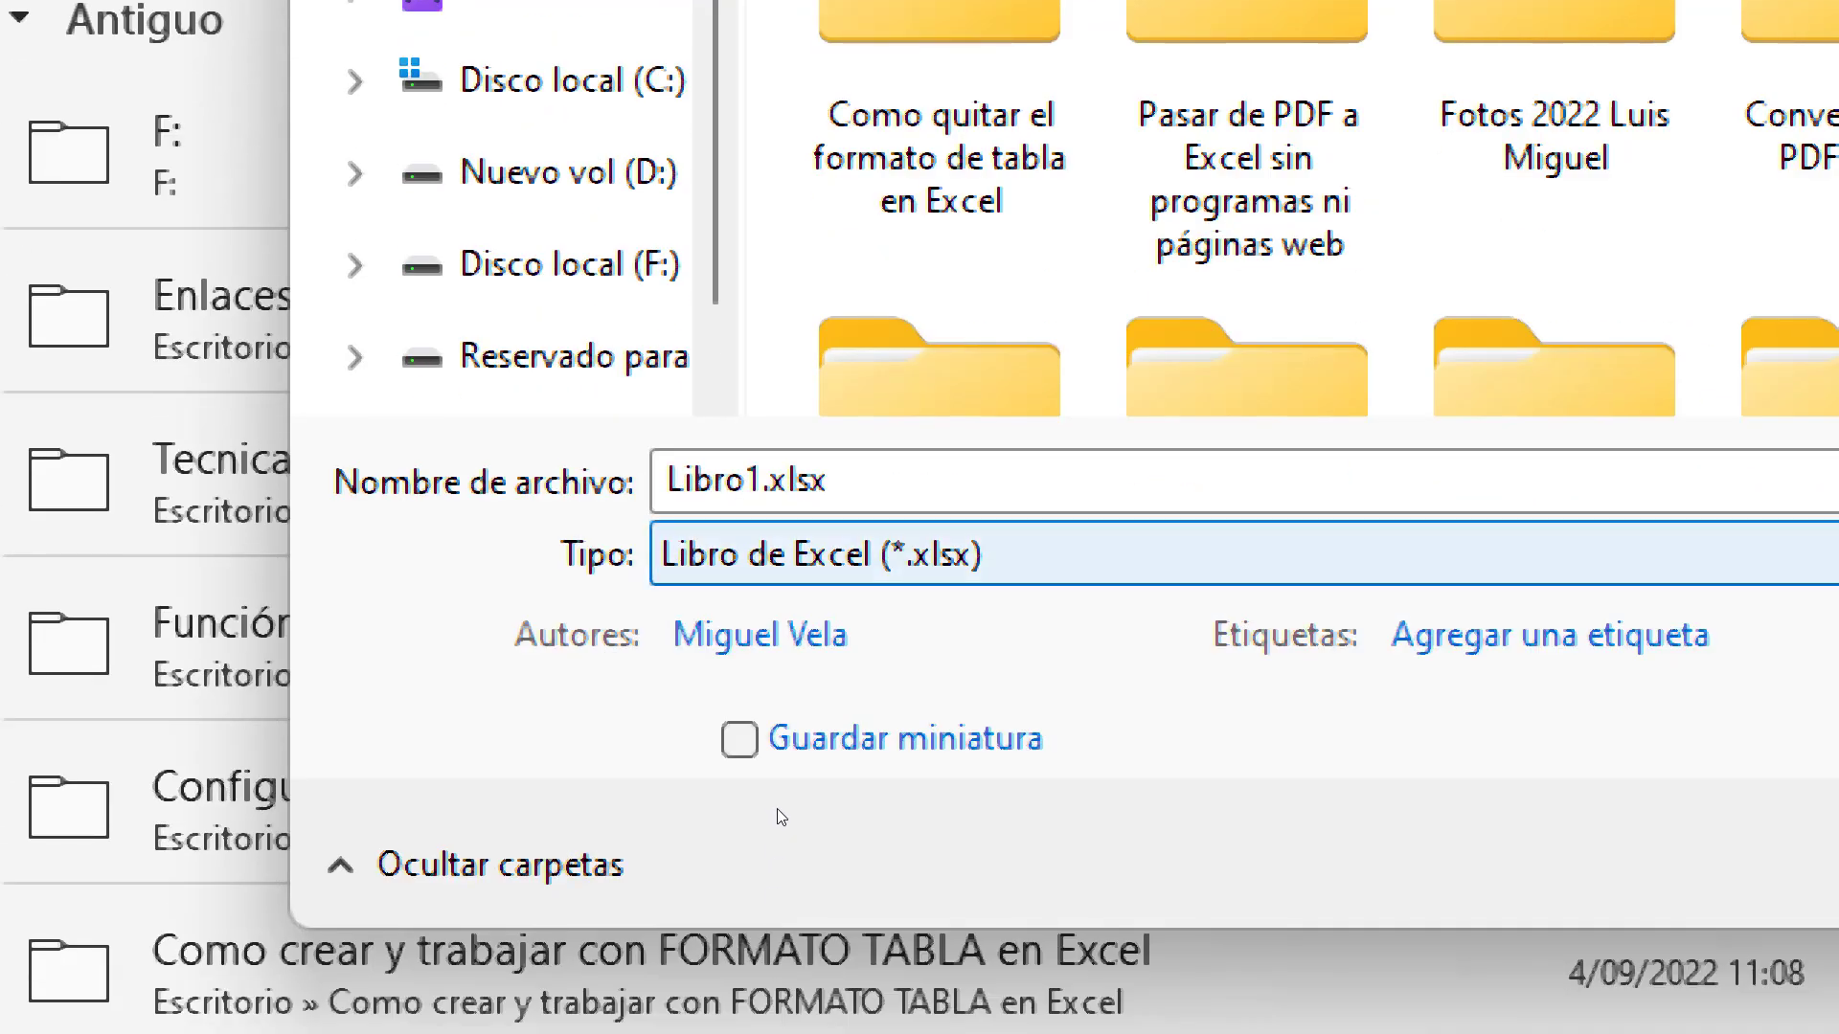
key(alt+Down)
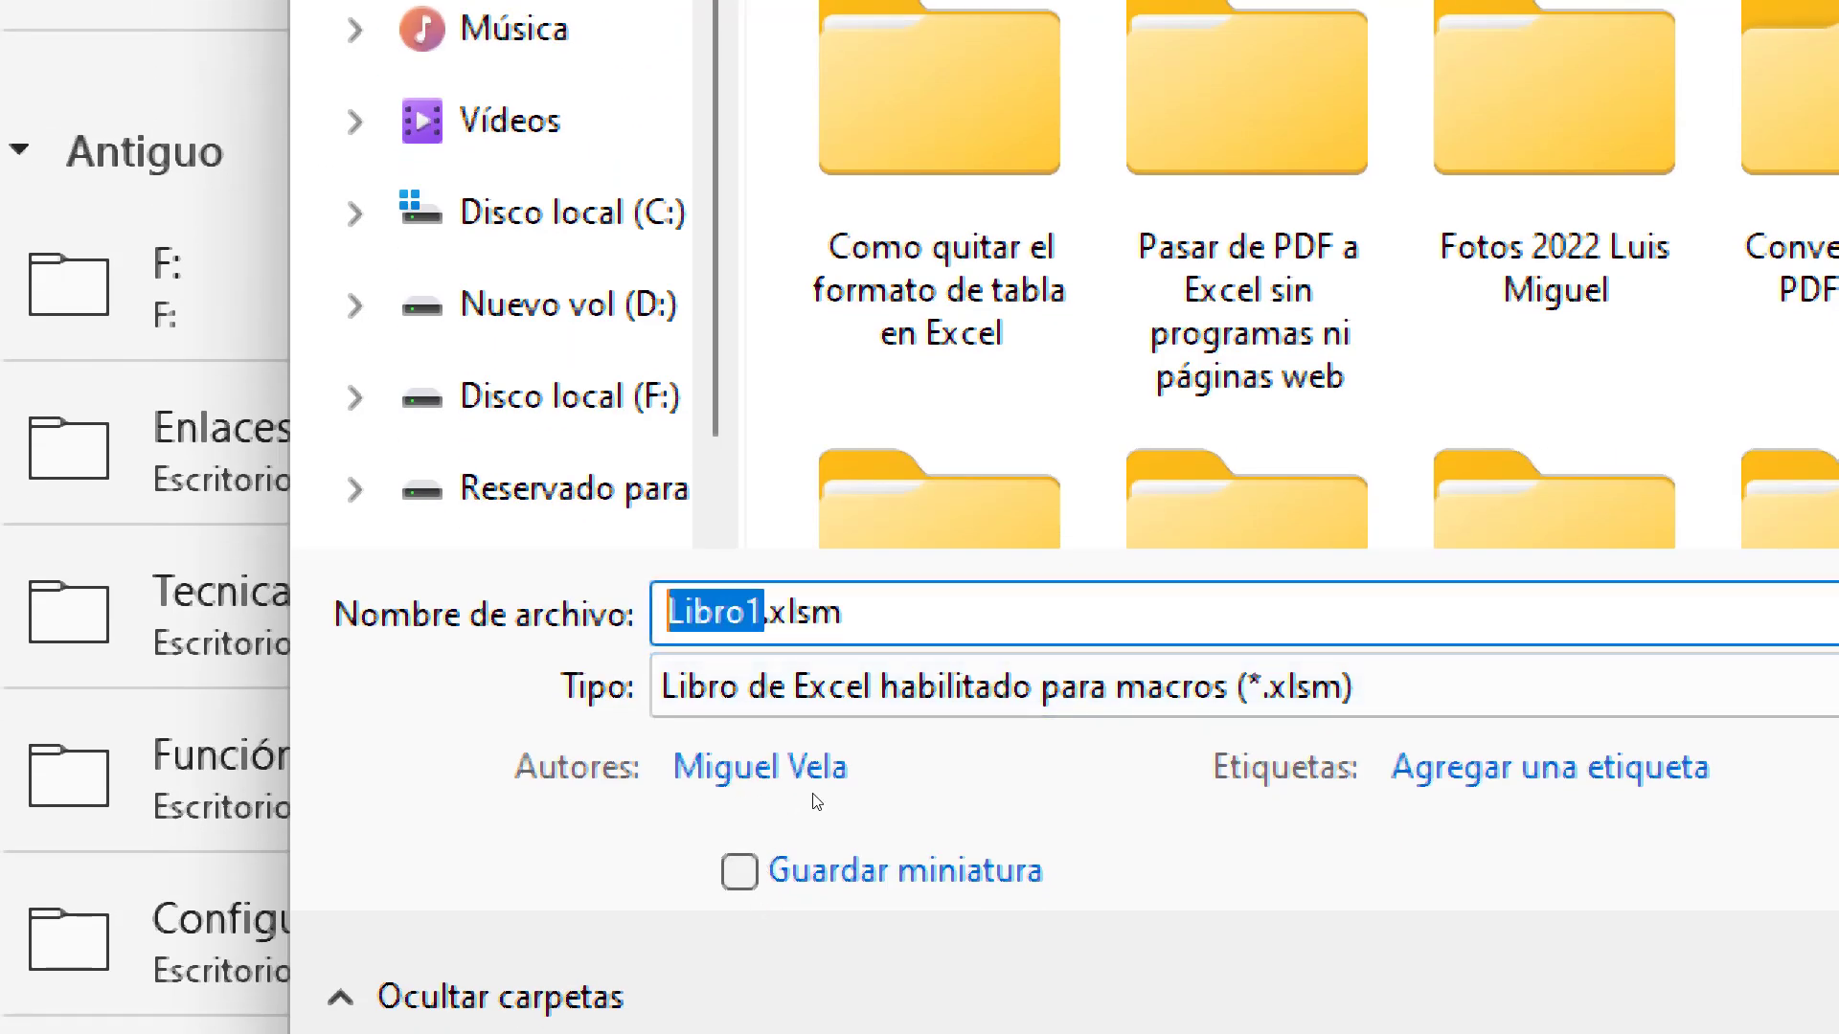
text(calendario 202)
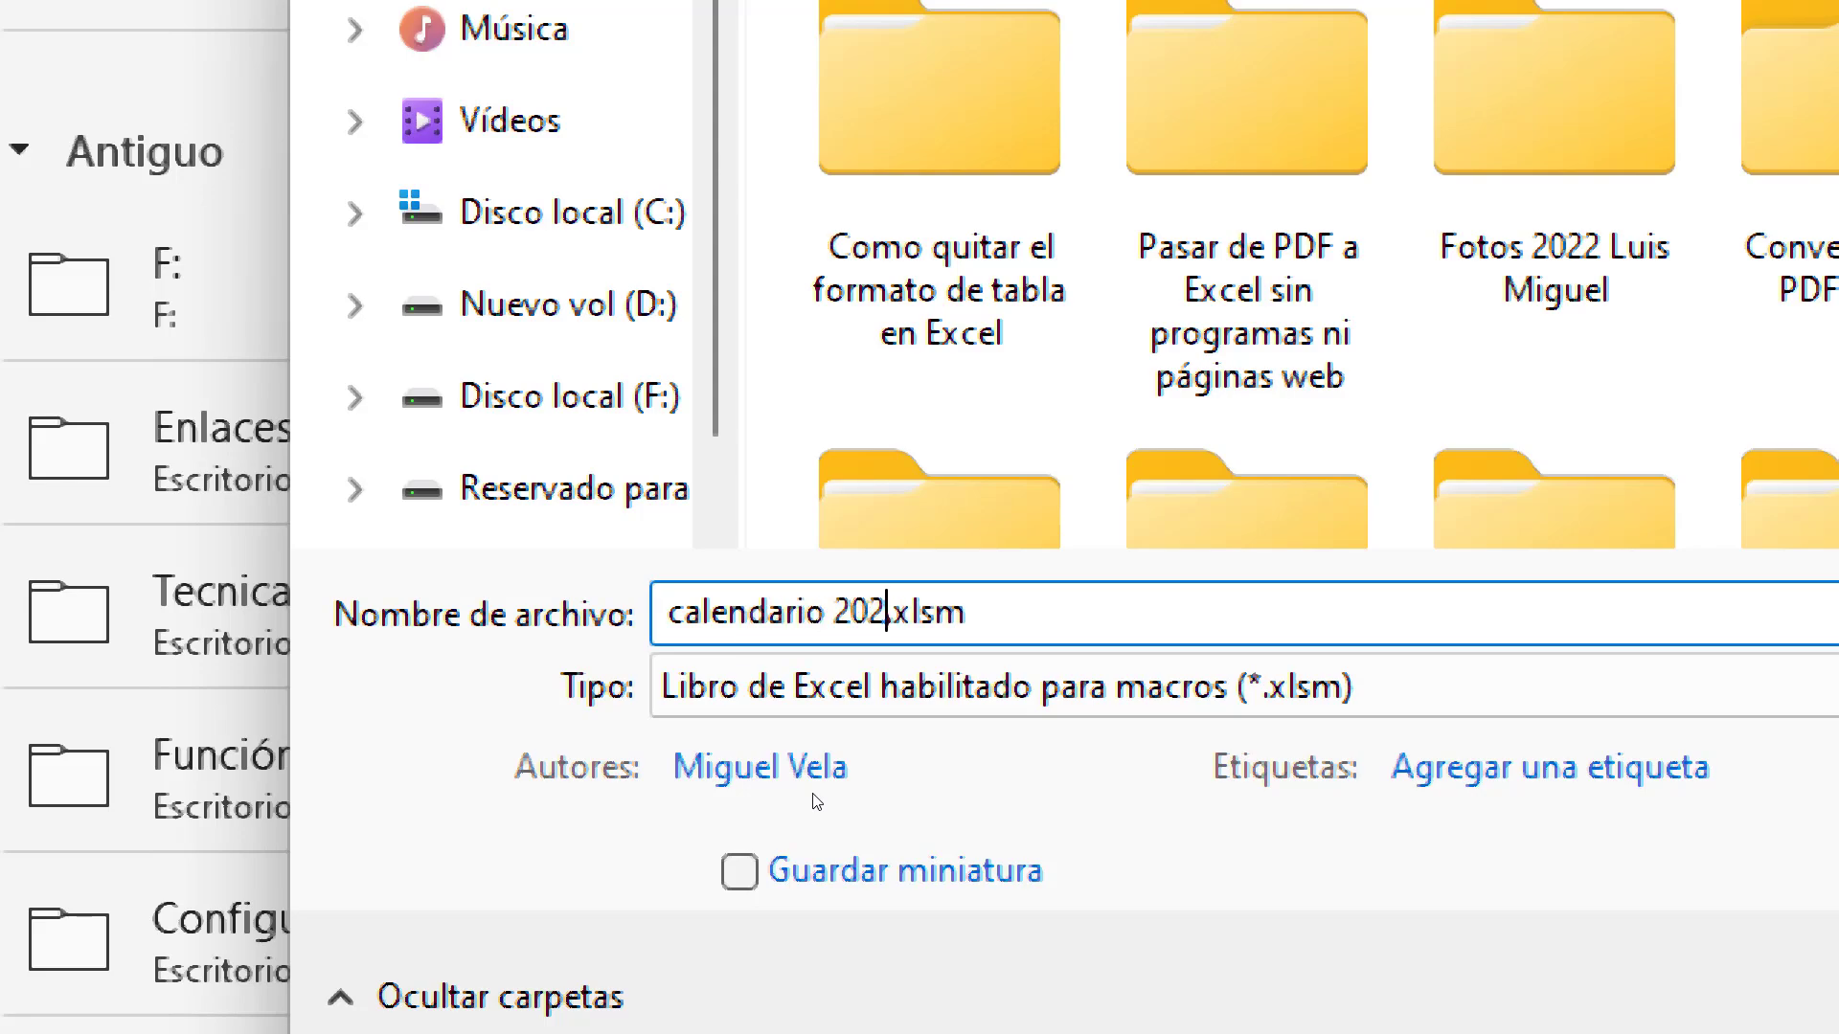
text(3)
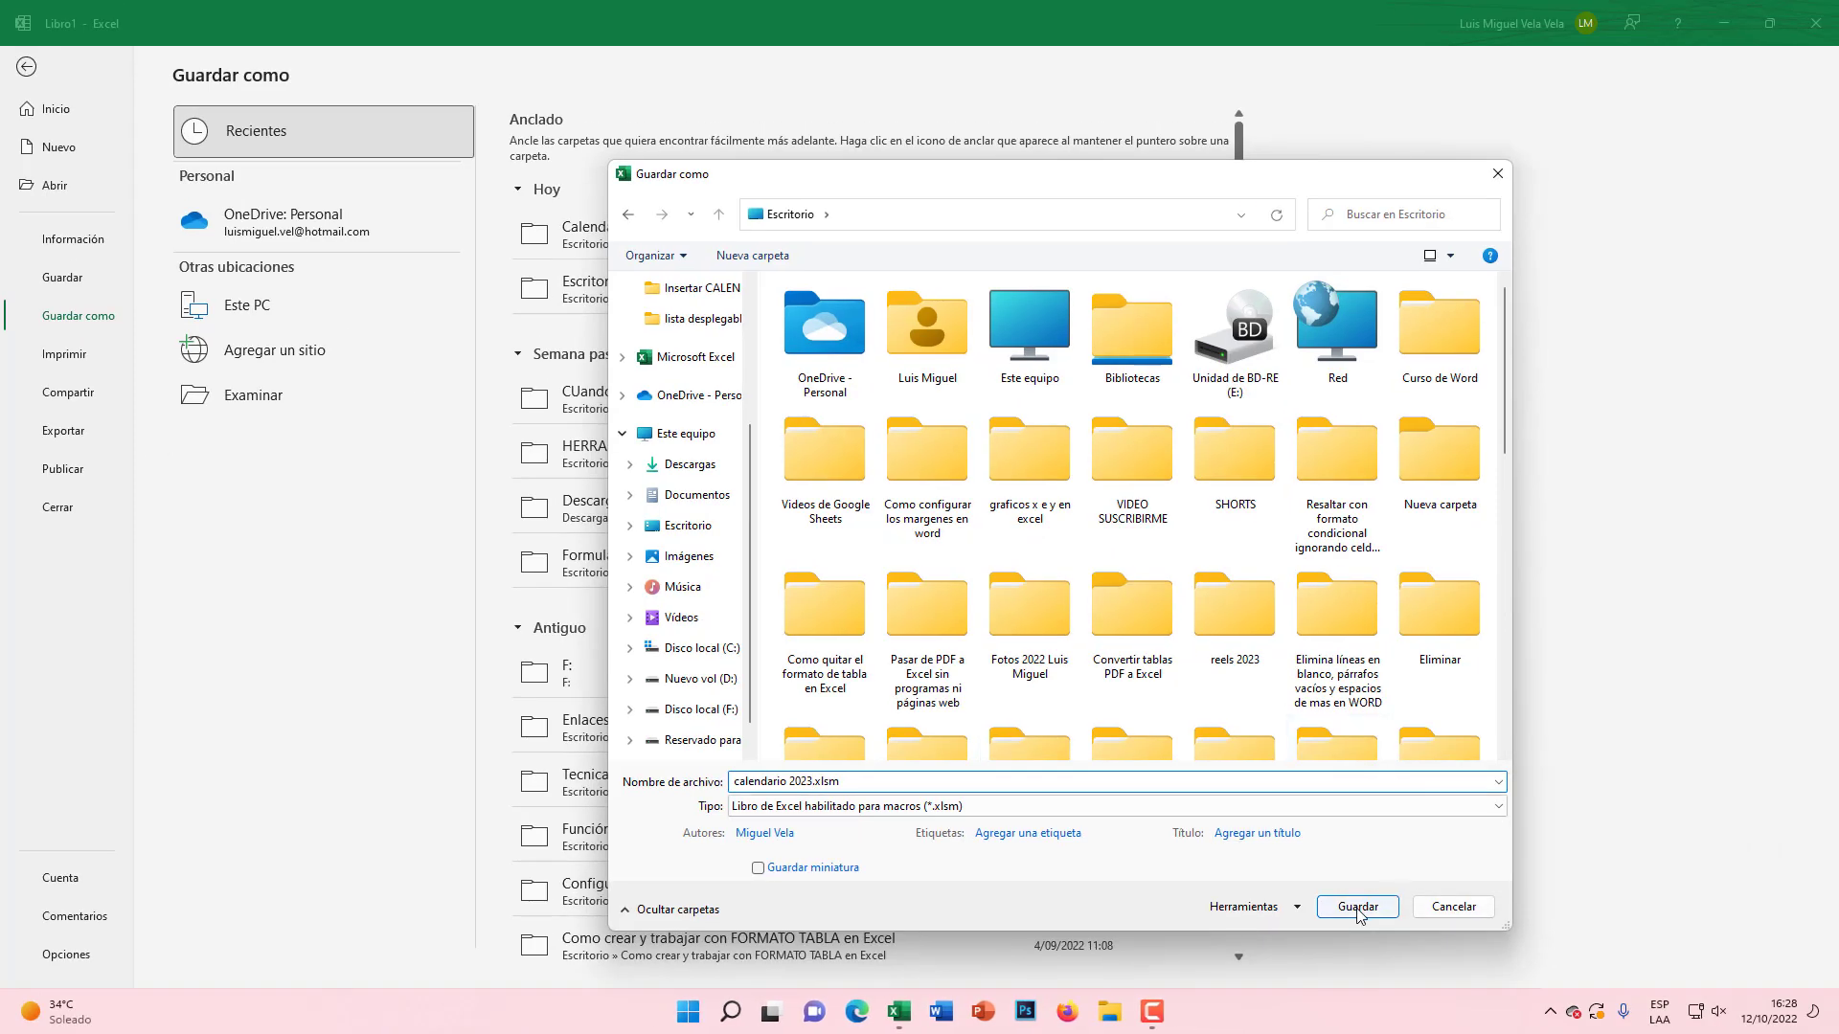
click(1358, 907)
click(480, 345)
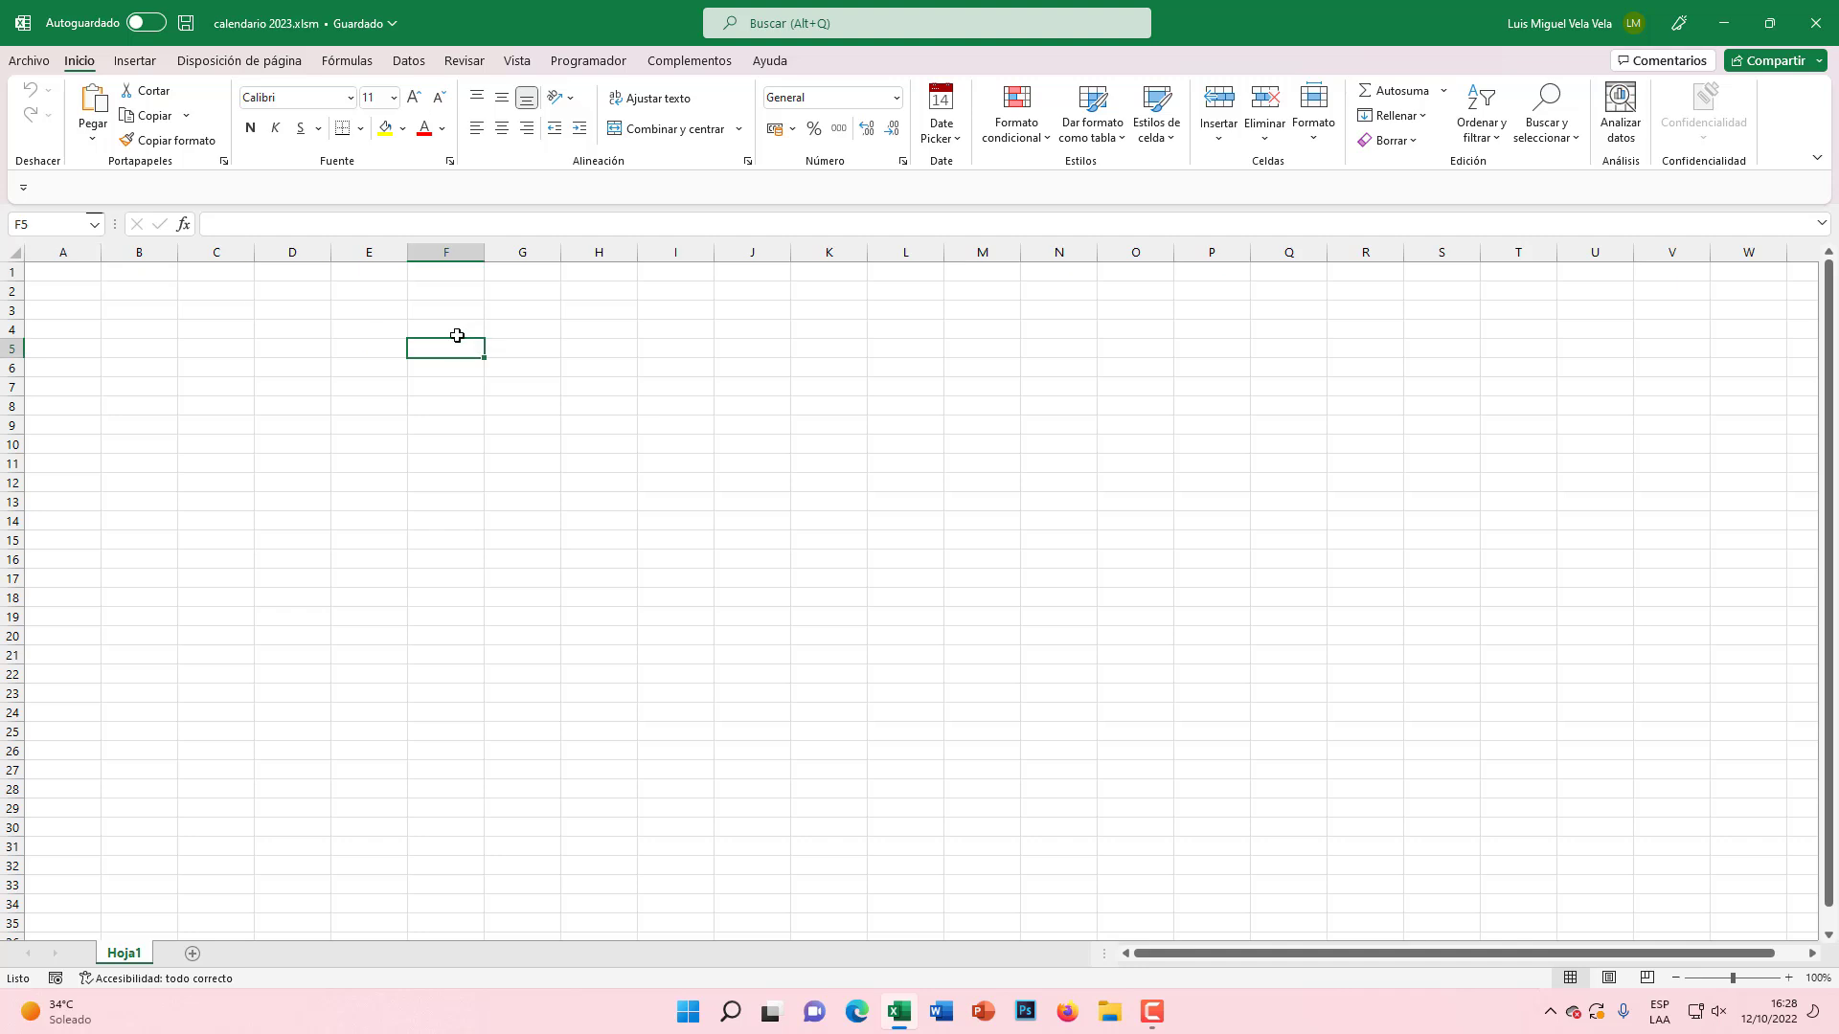
Step: Draw a rounded rectangle across the middle of Hoja1
click(132, 61)
click(326, 90)
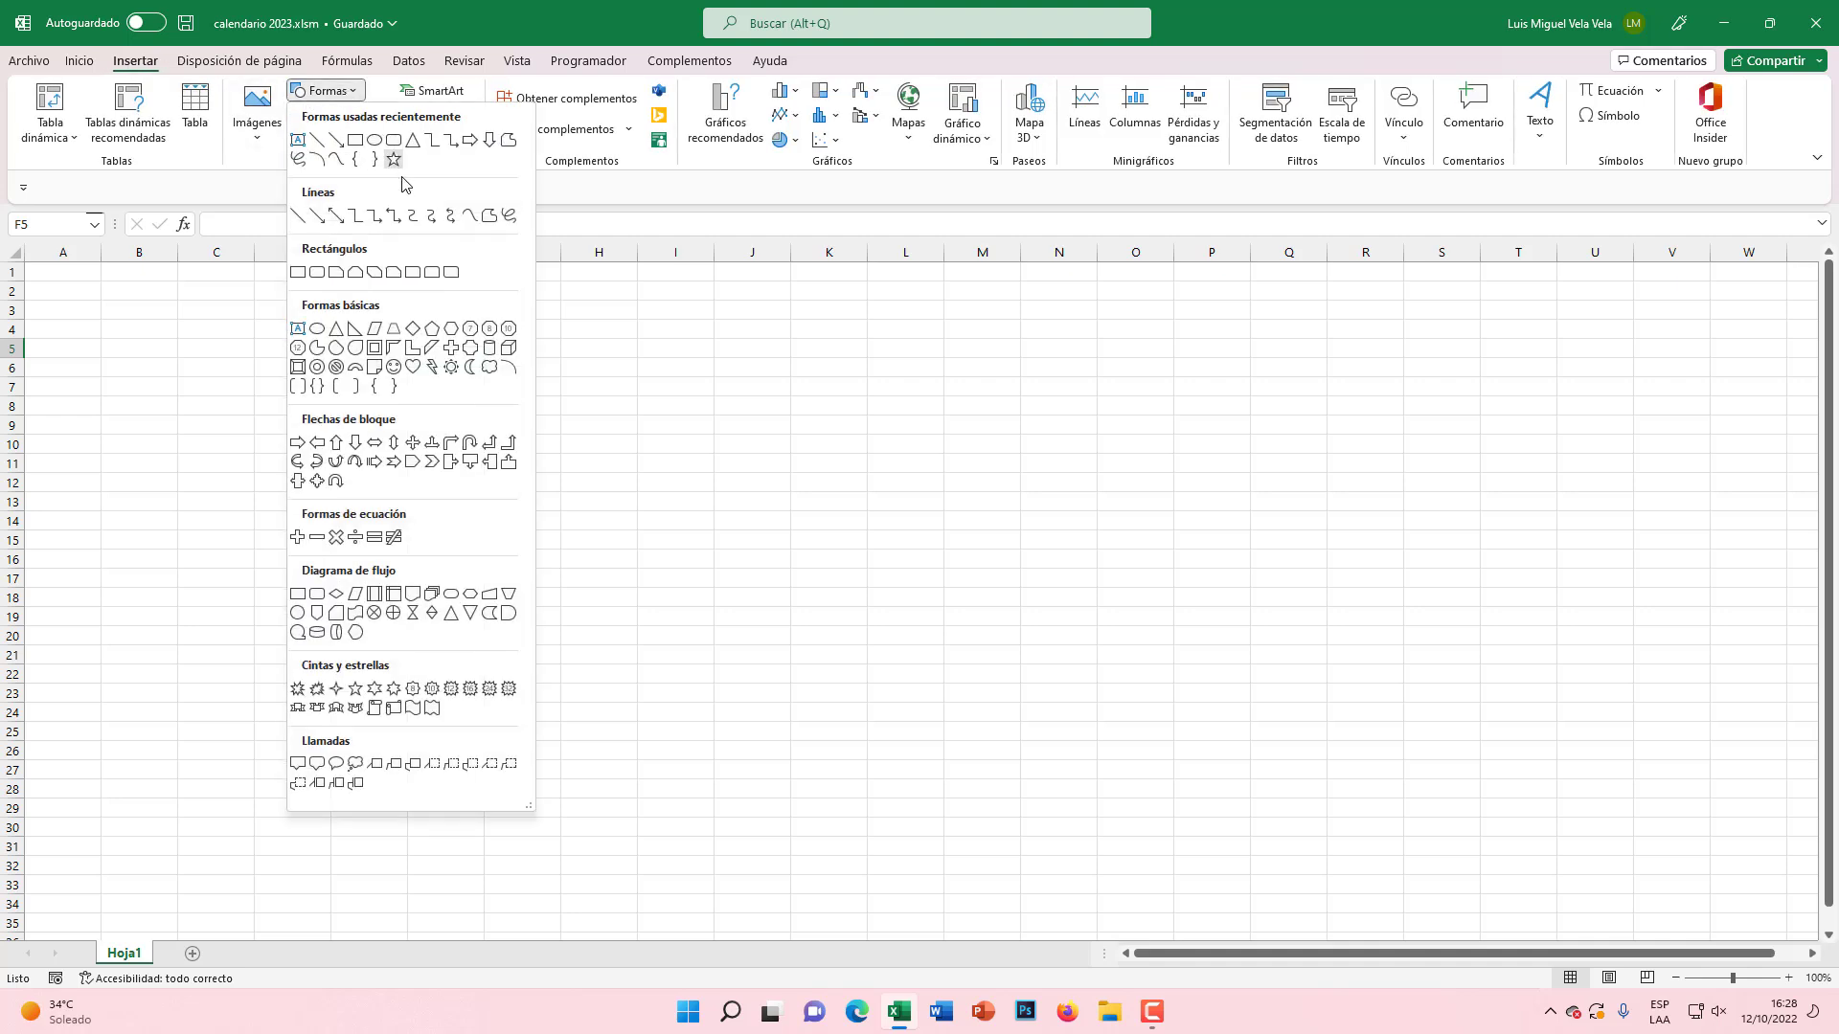
click(317, 272)
drag(446, 400, 1382, 598)
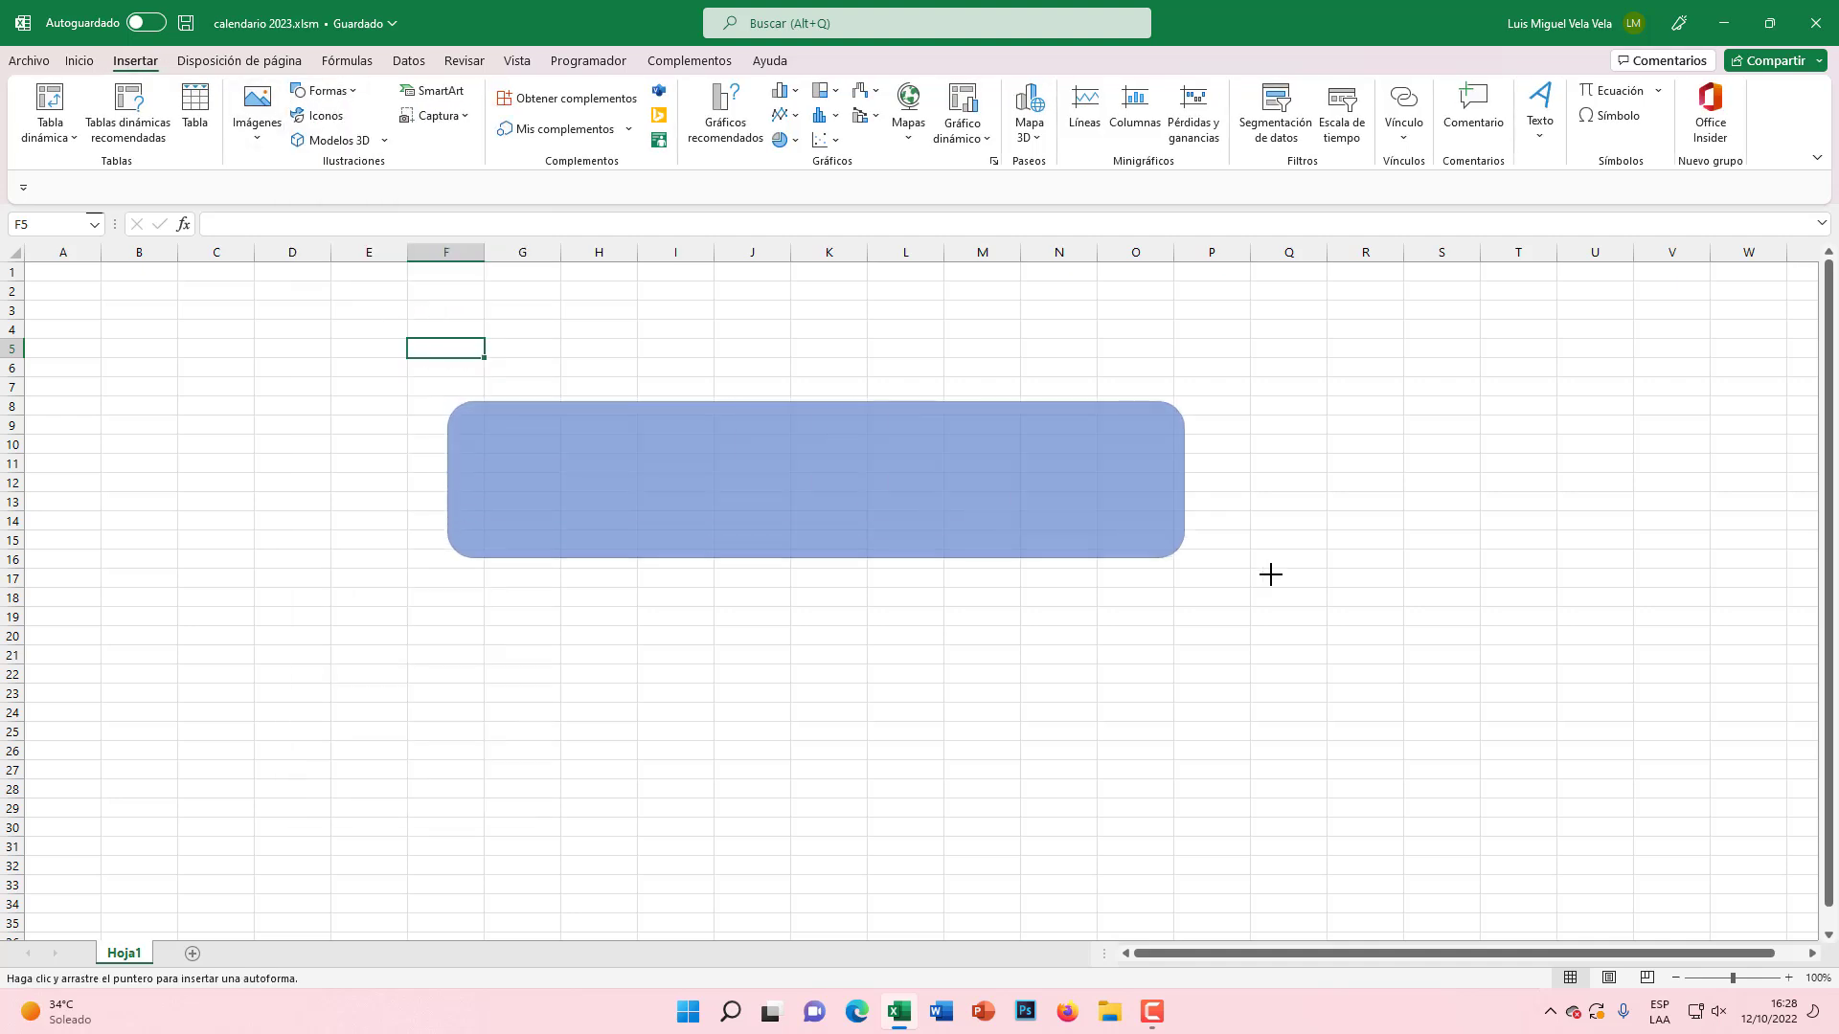
drag(956, 465, 927, 518)
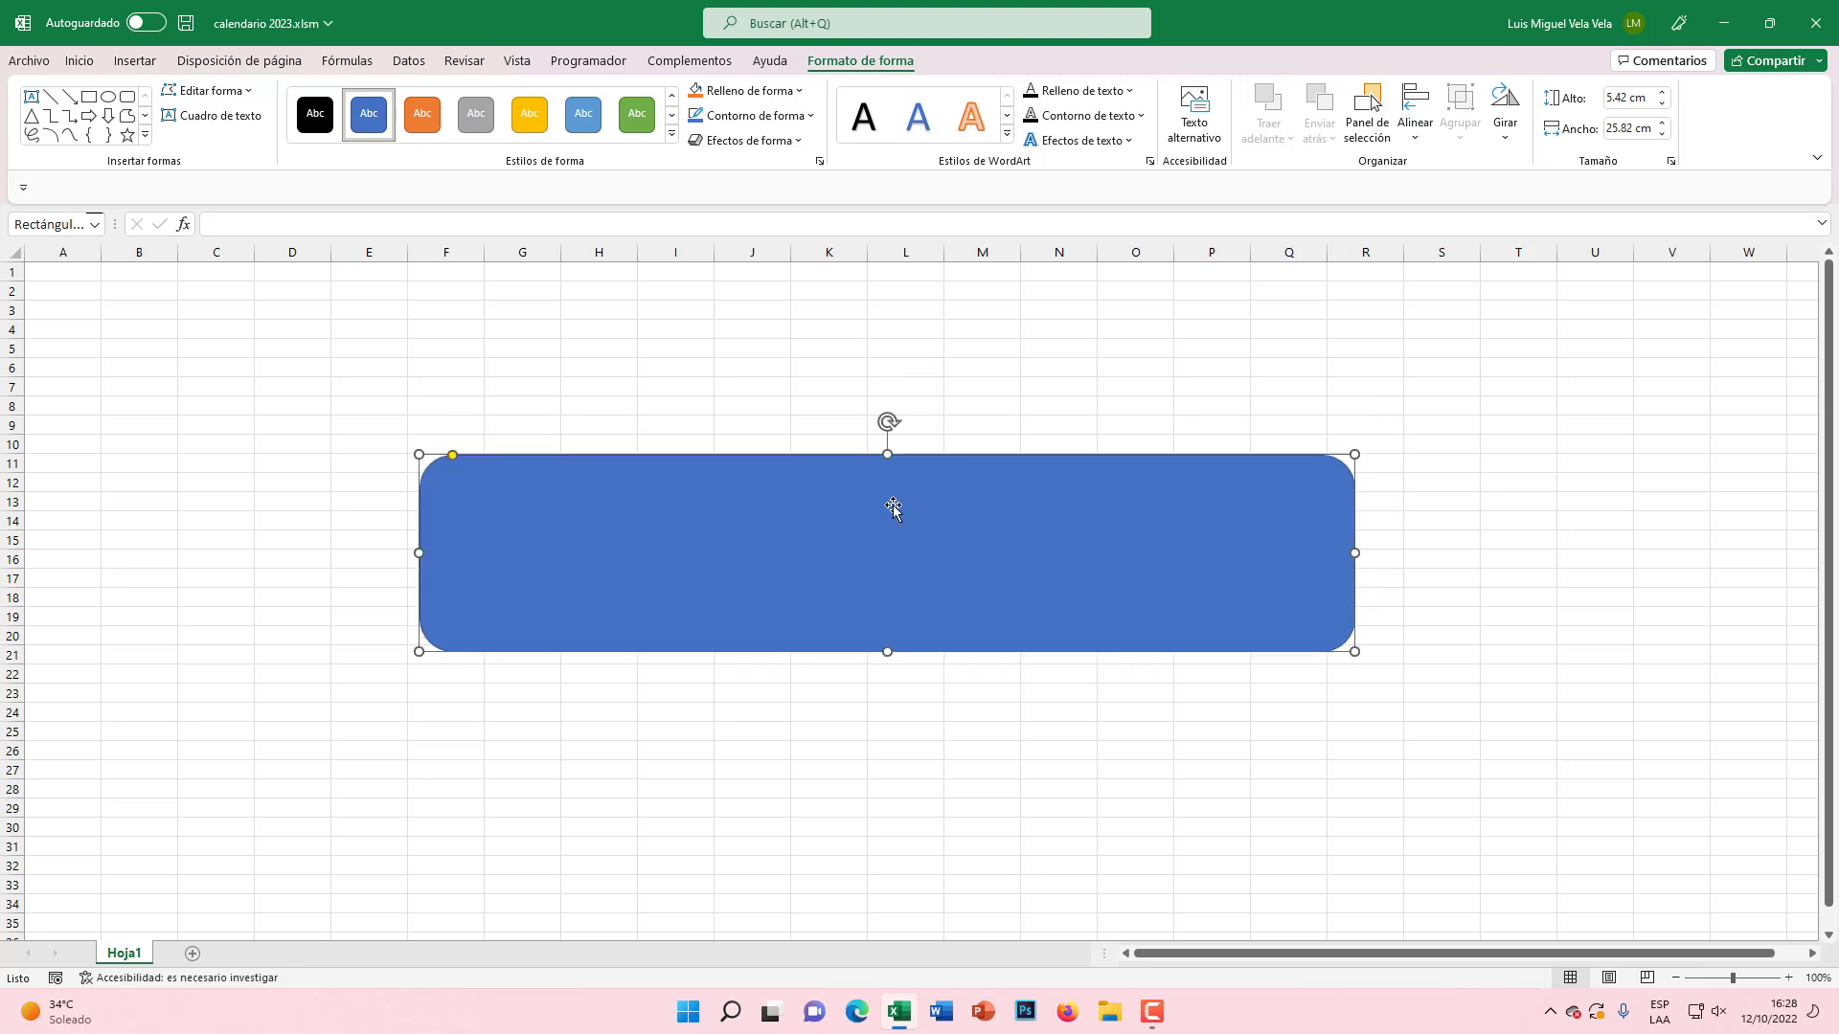
Step: Label the shape LLAMAR A FORMULARIO with horizontally centred text
right_click(862, 495)
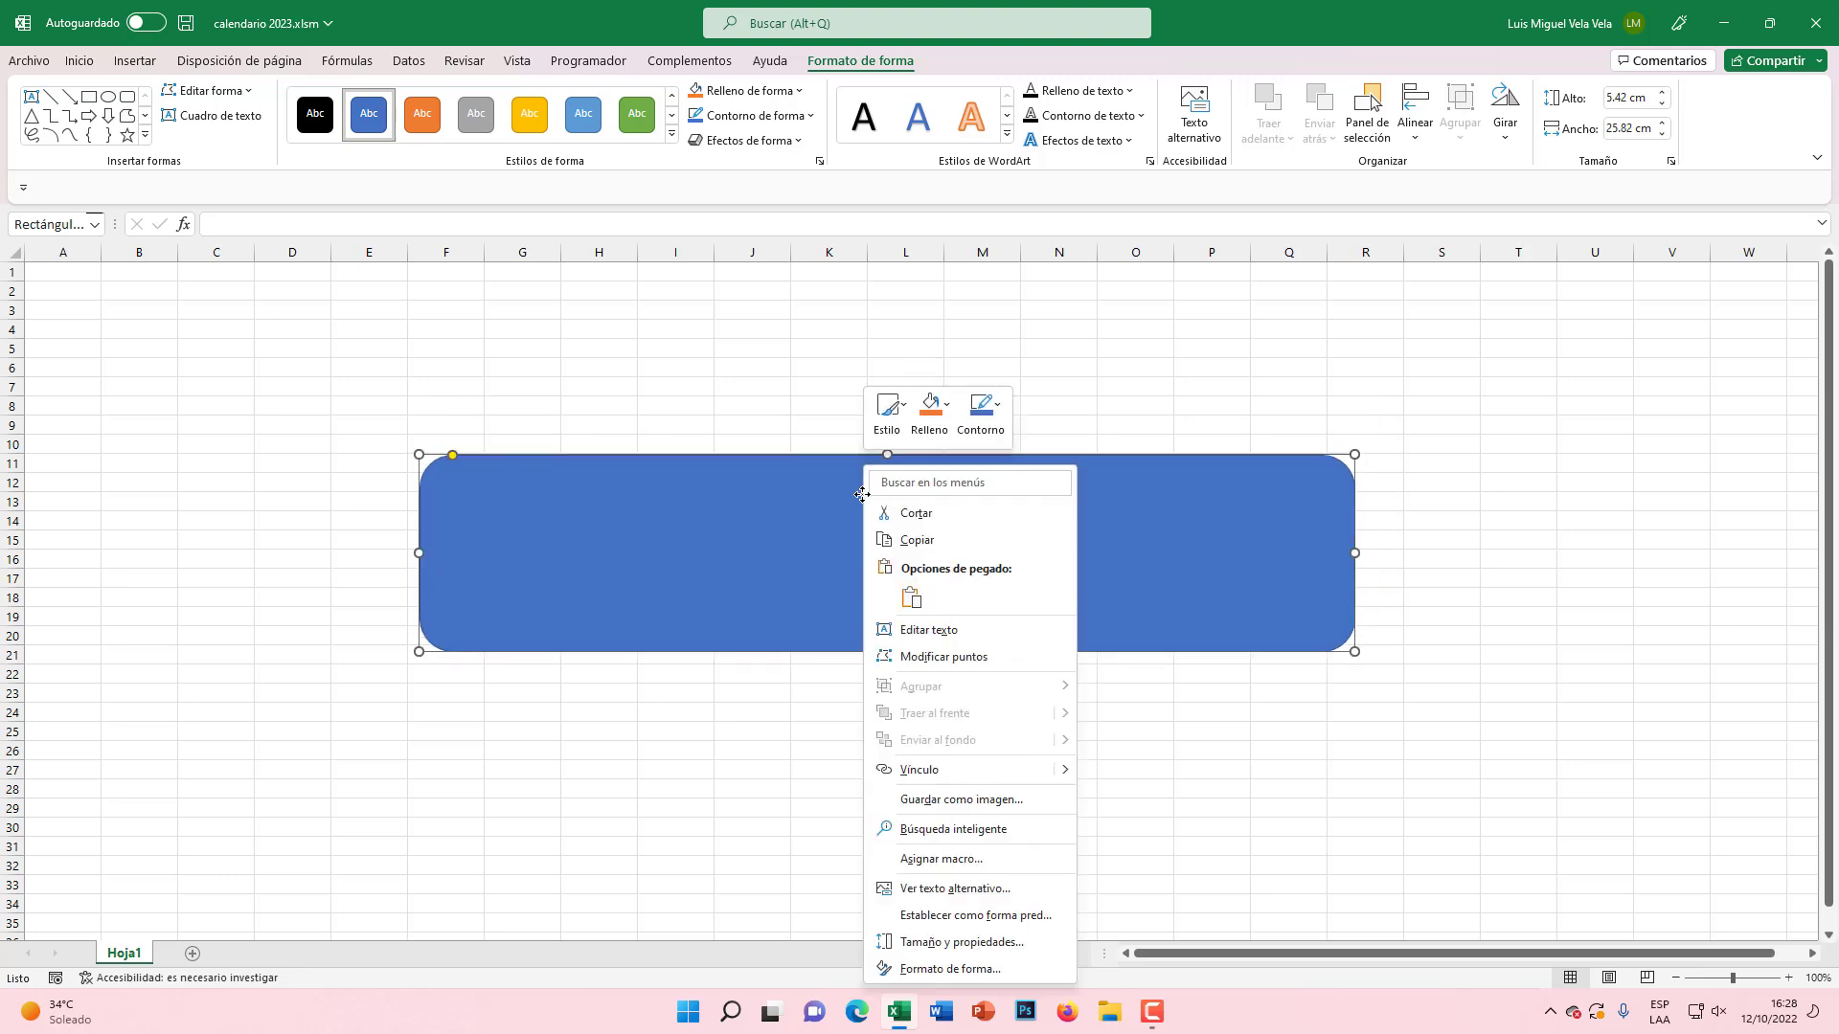
click(949, 631)
text(LLAMAR A FORMULARIO)
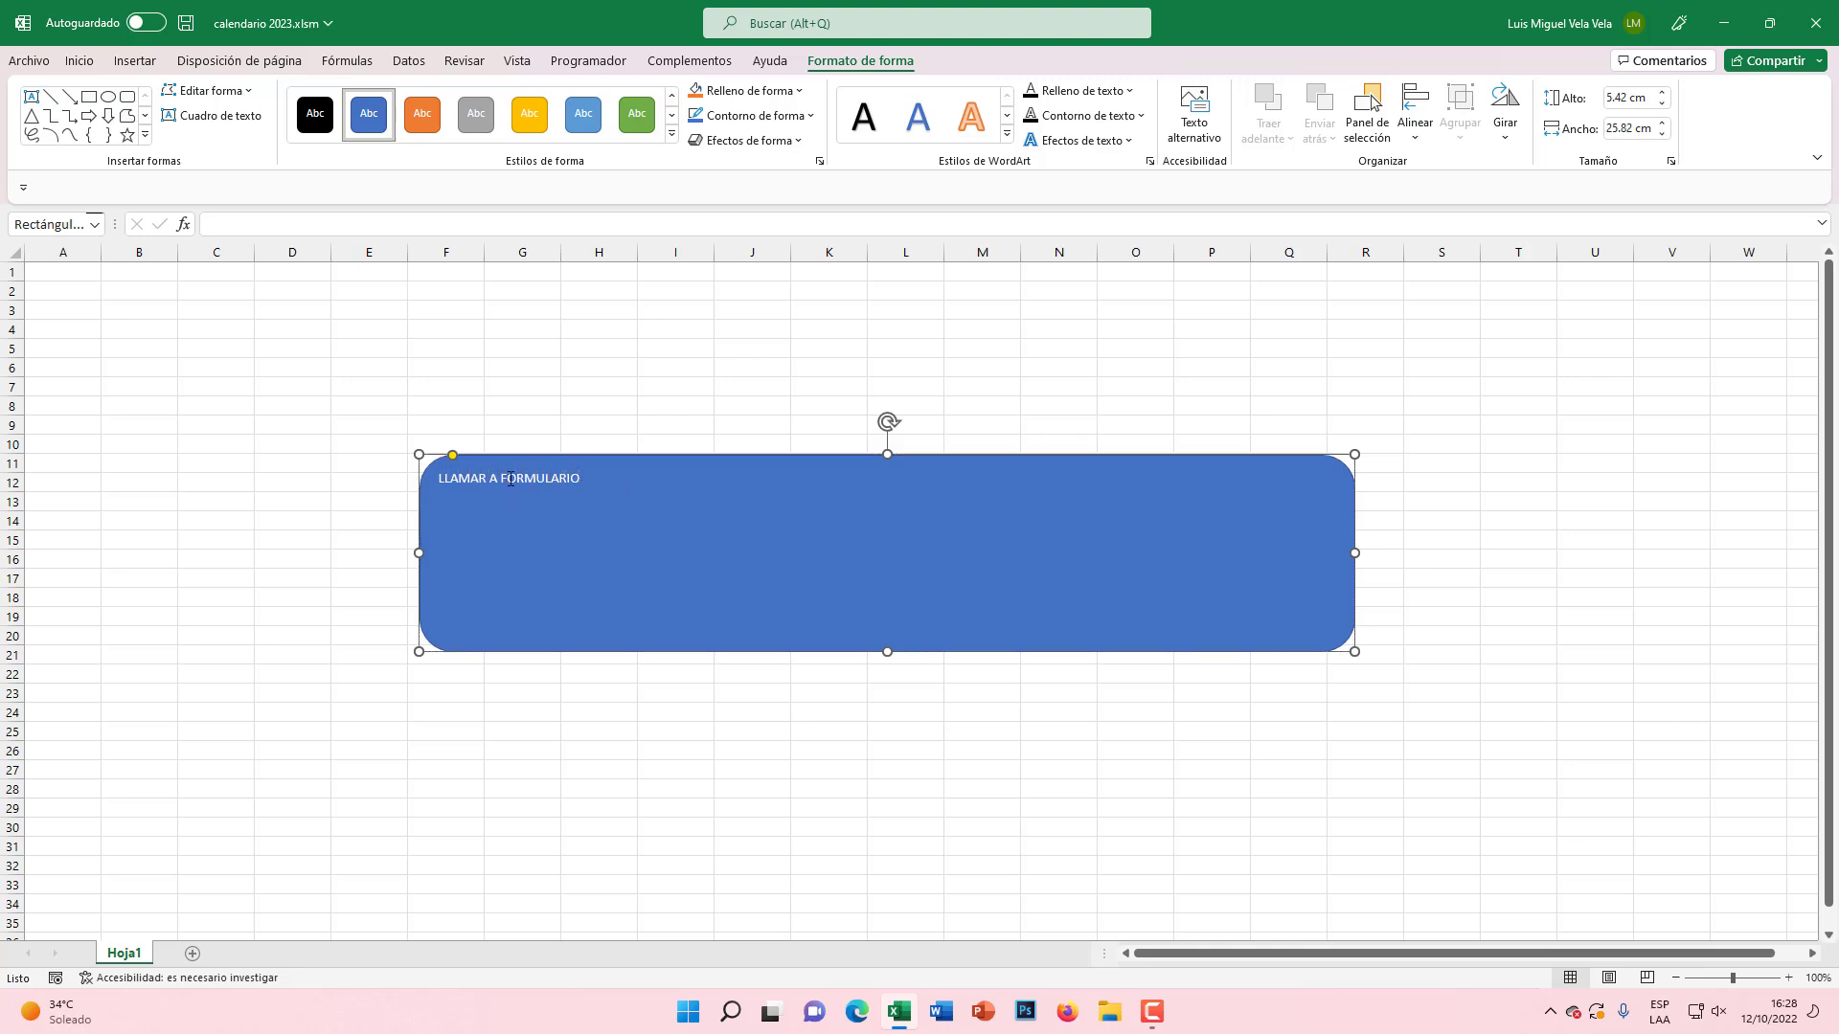
triple_click(508, 480)
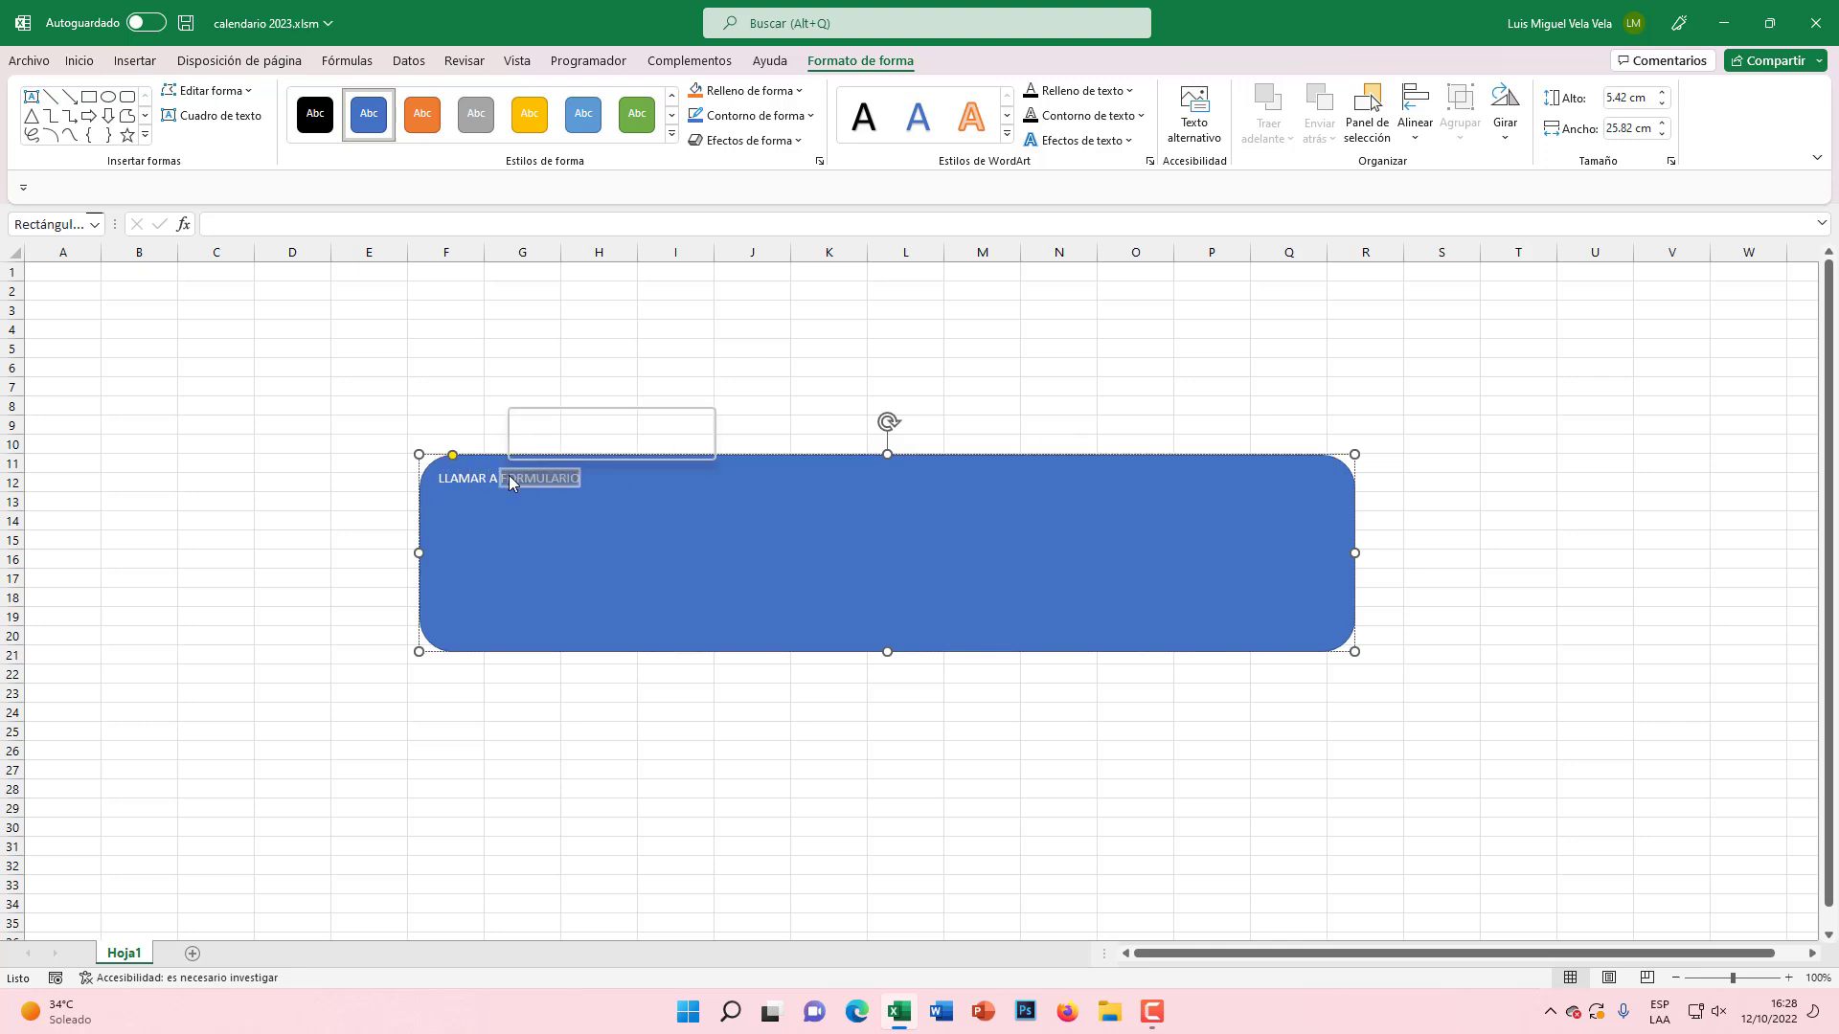
click(616, 446)
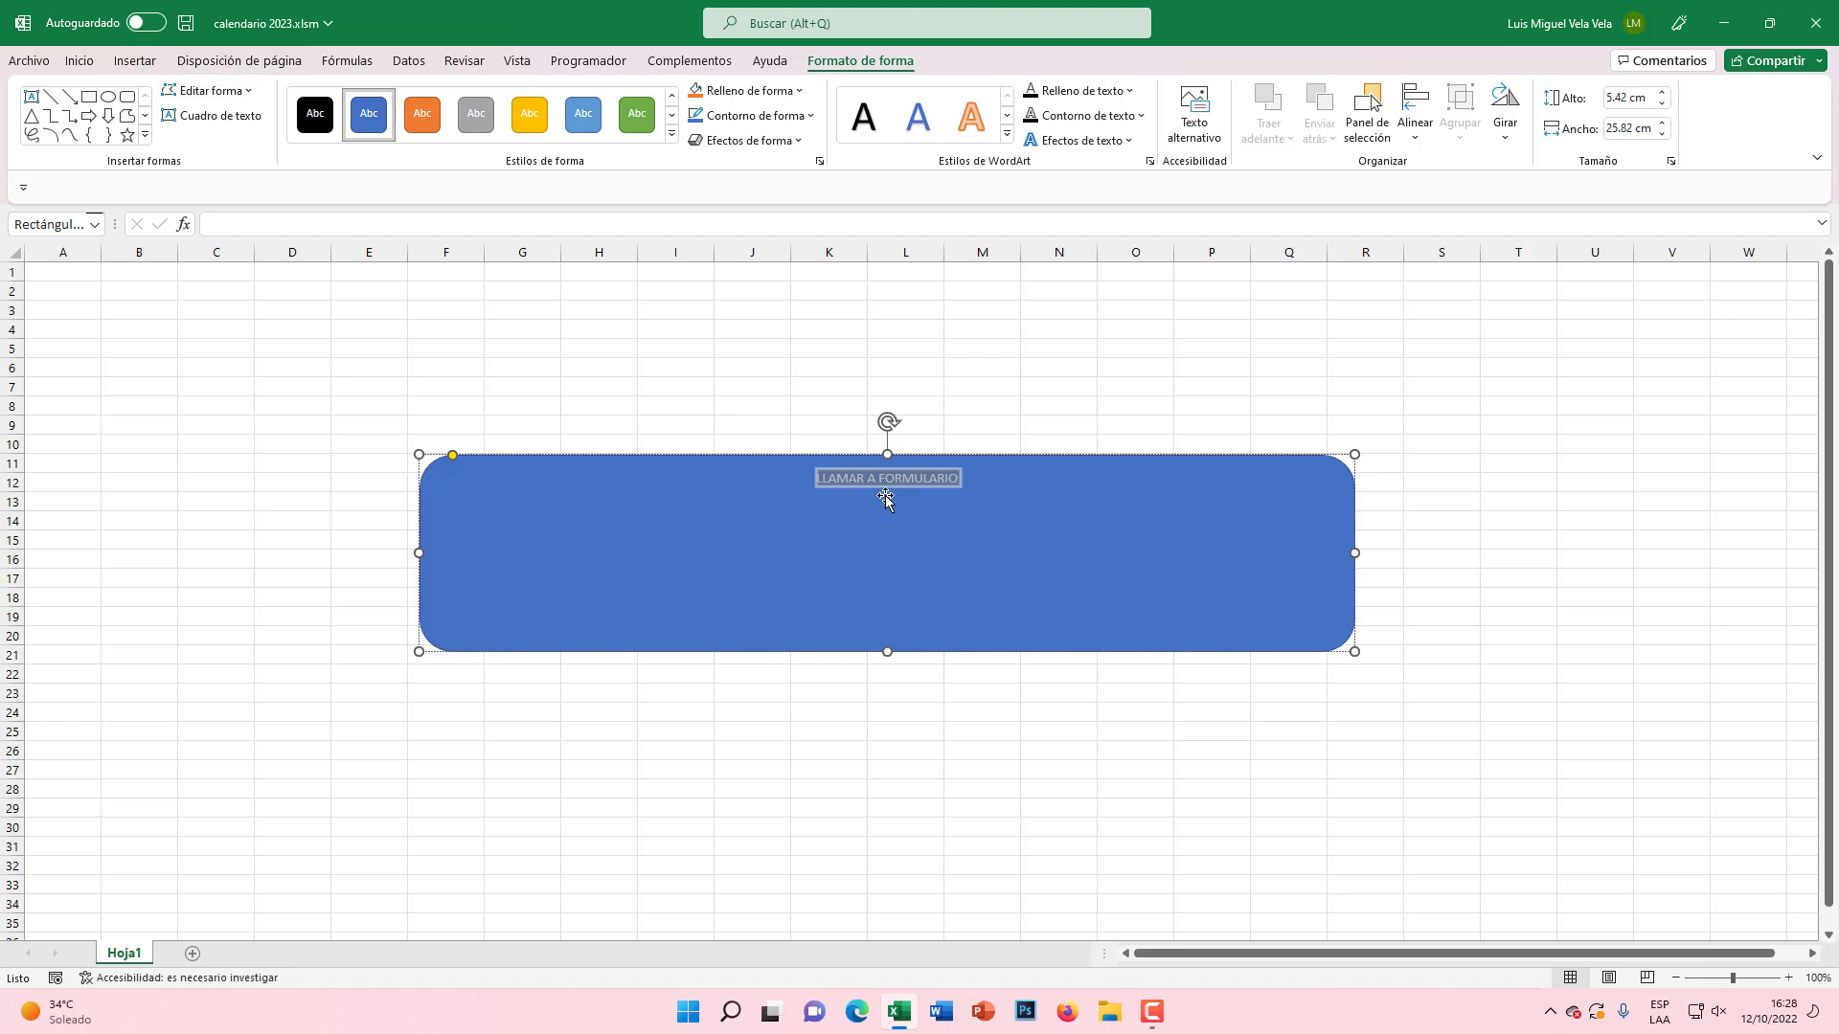
click(29, 60)
key(Escape)
Step: Enlarge the label font seven steps and make the rectangle shorter
click(86, 61)
click(414, 99)
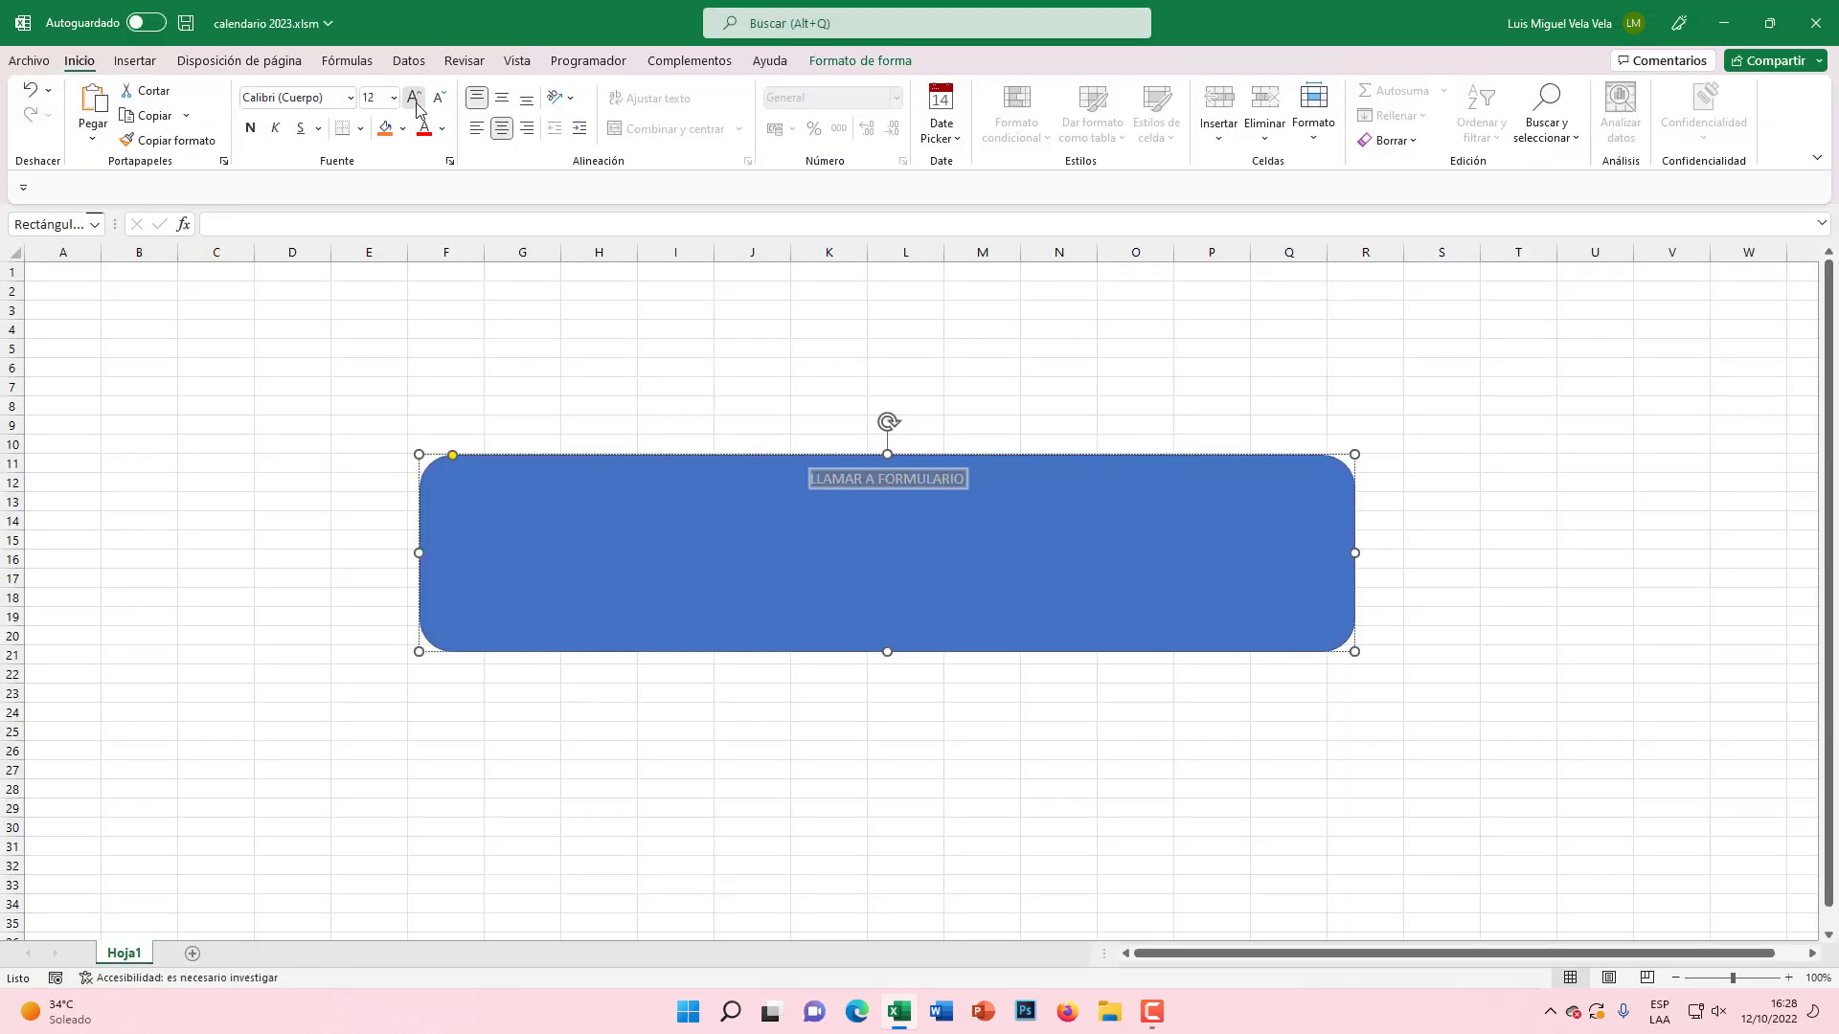
click(415, 98)
click(414, 99)
click(414, 99)
click(414, 98)
click(415, 97)
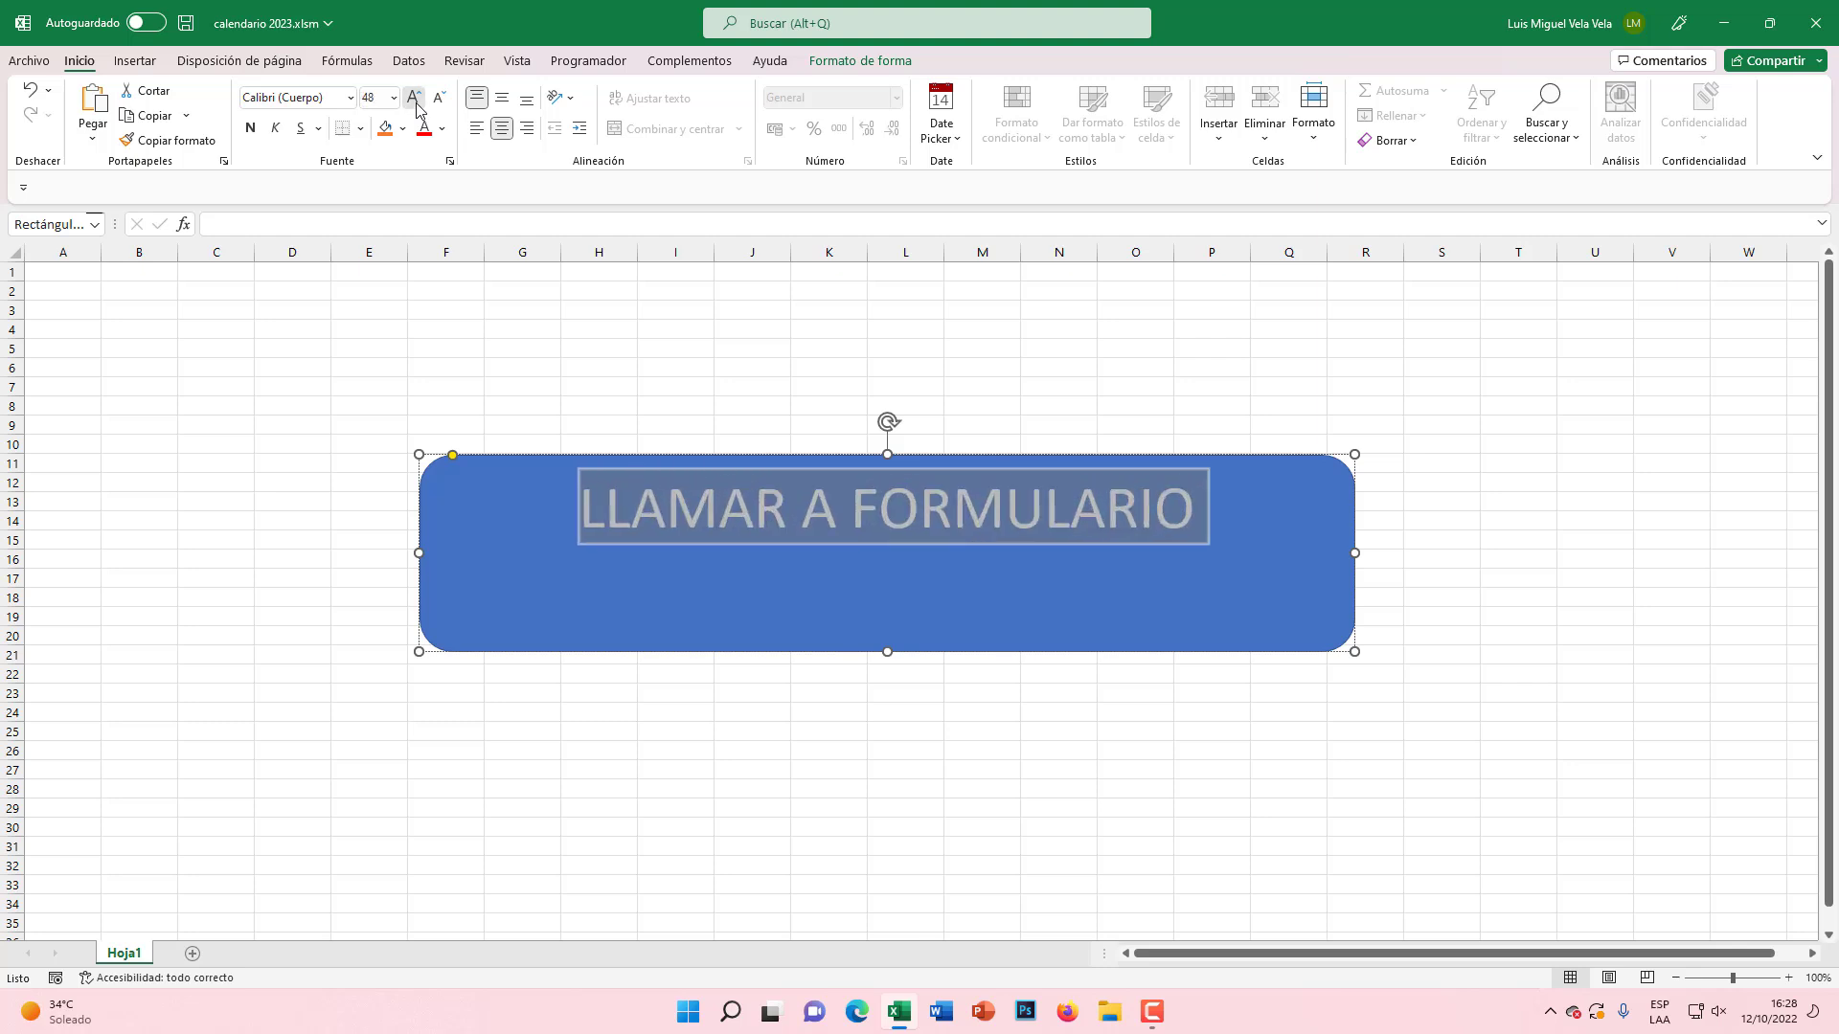
click(414, 97)
click(415, 98)
click(414, 98)
click(415, 98)
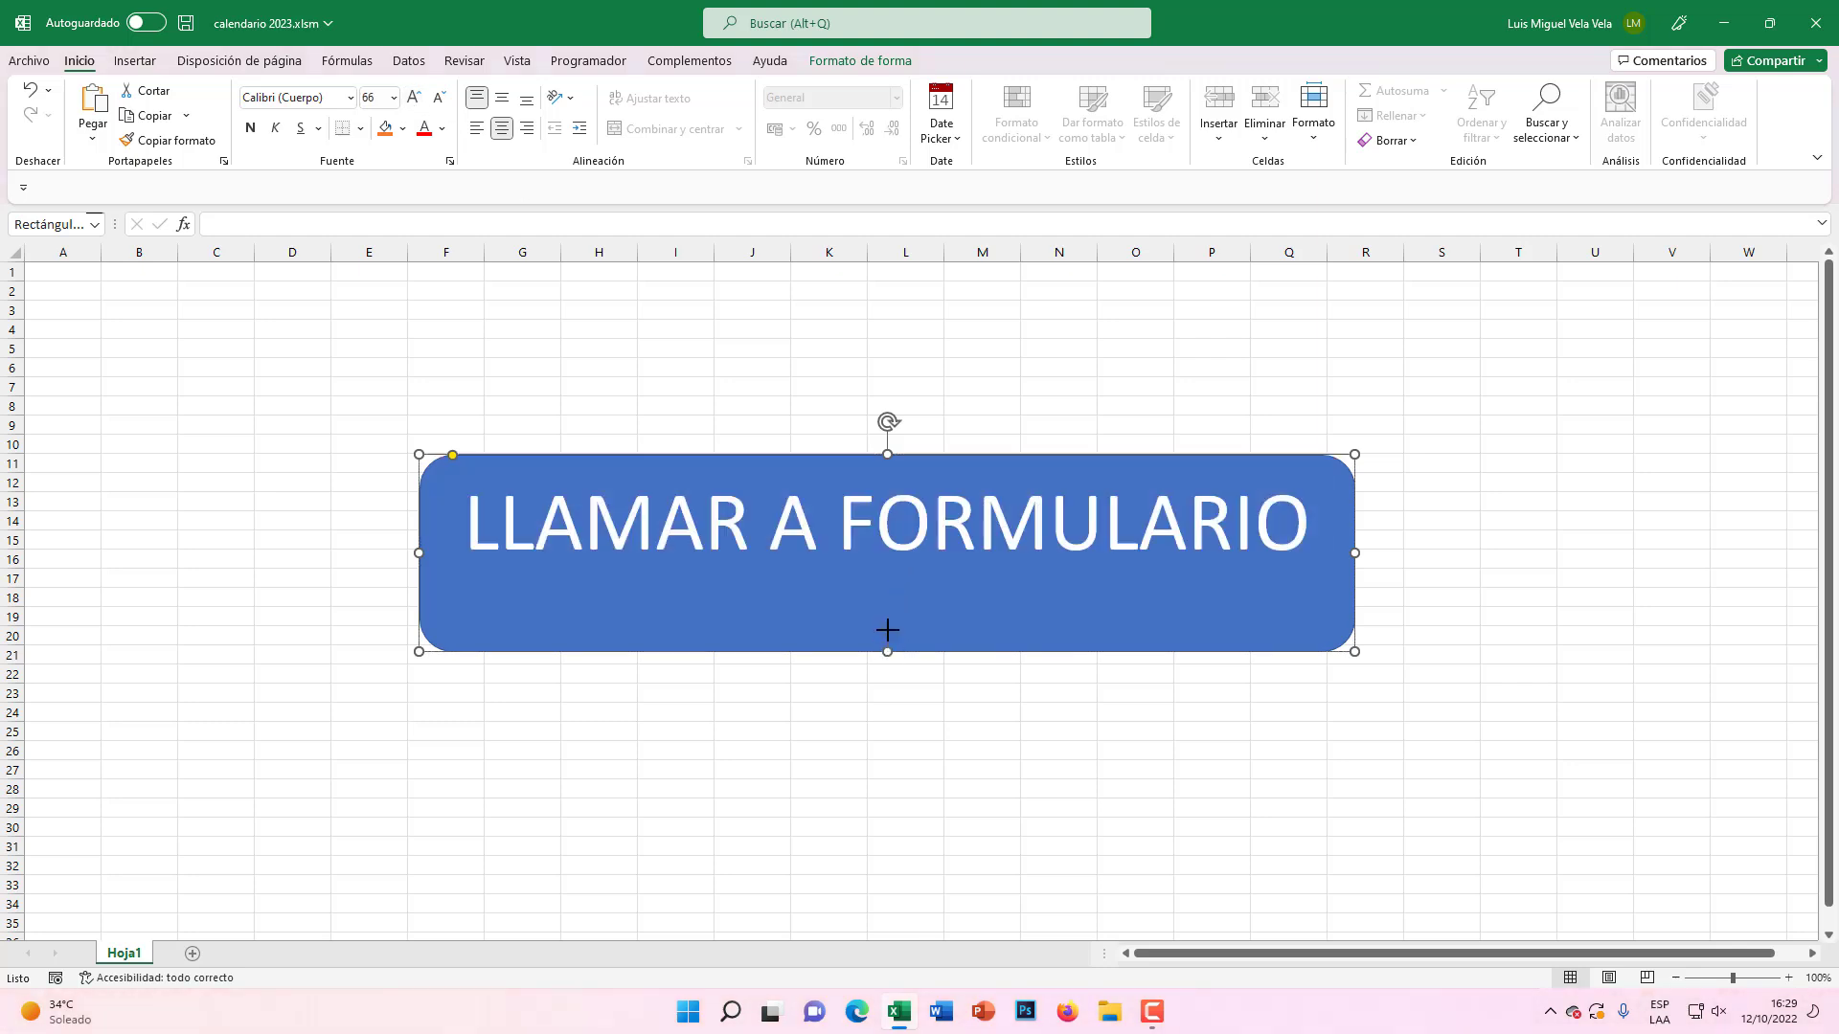
drag(887, 651, 886, 586)
click(921, 669)
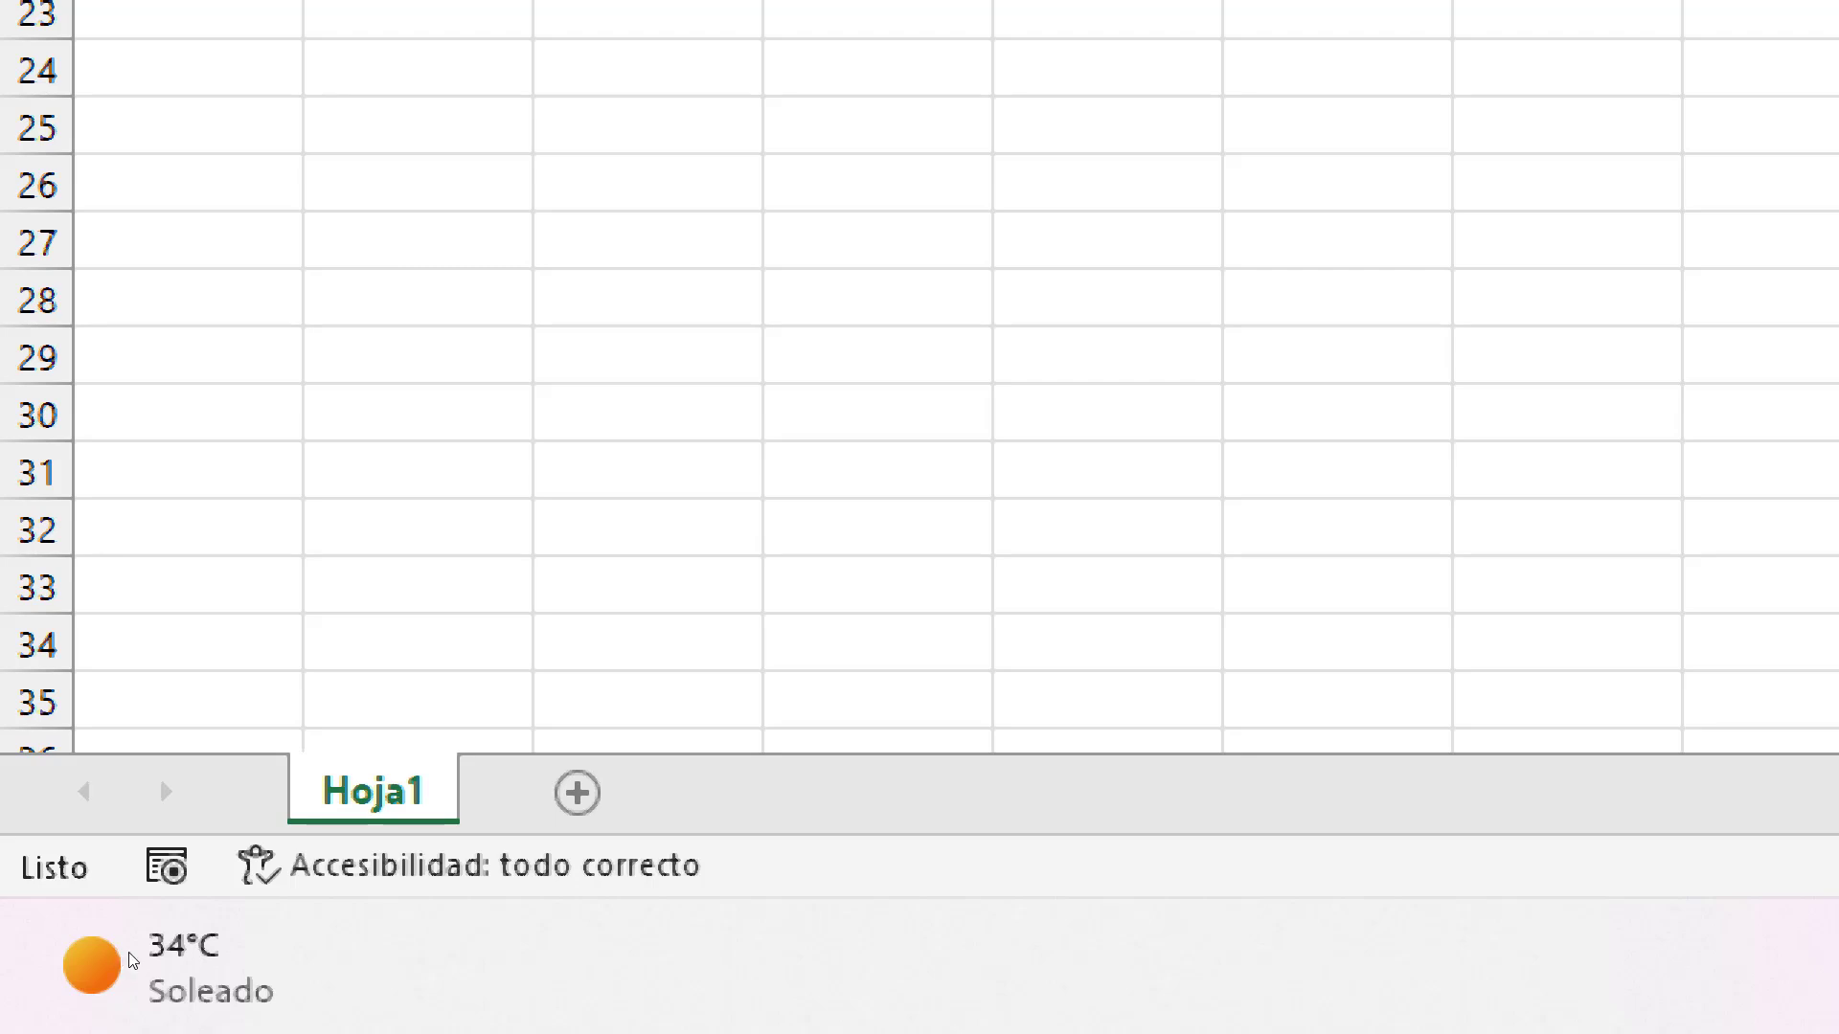
Step: Open Hoja1's code (Ver código) in the maximized VBA editor and insert a new UserForm
right_click(383, 789)
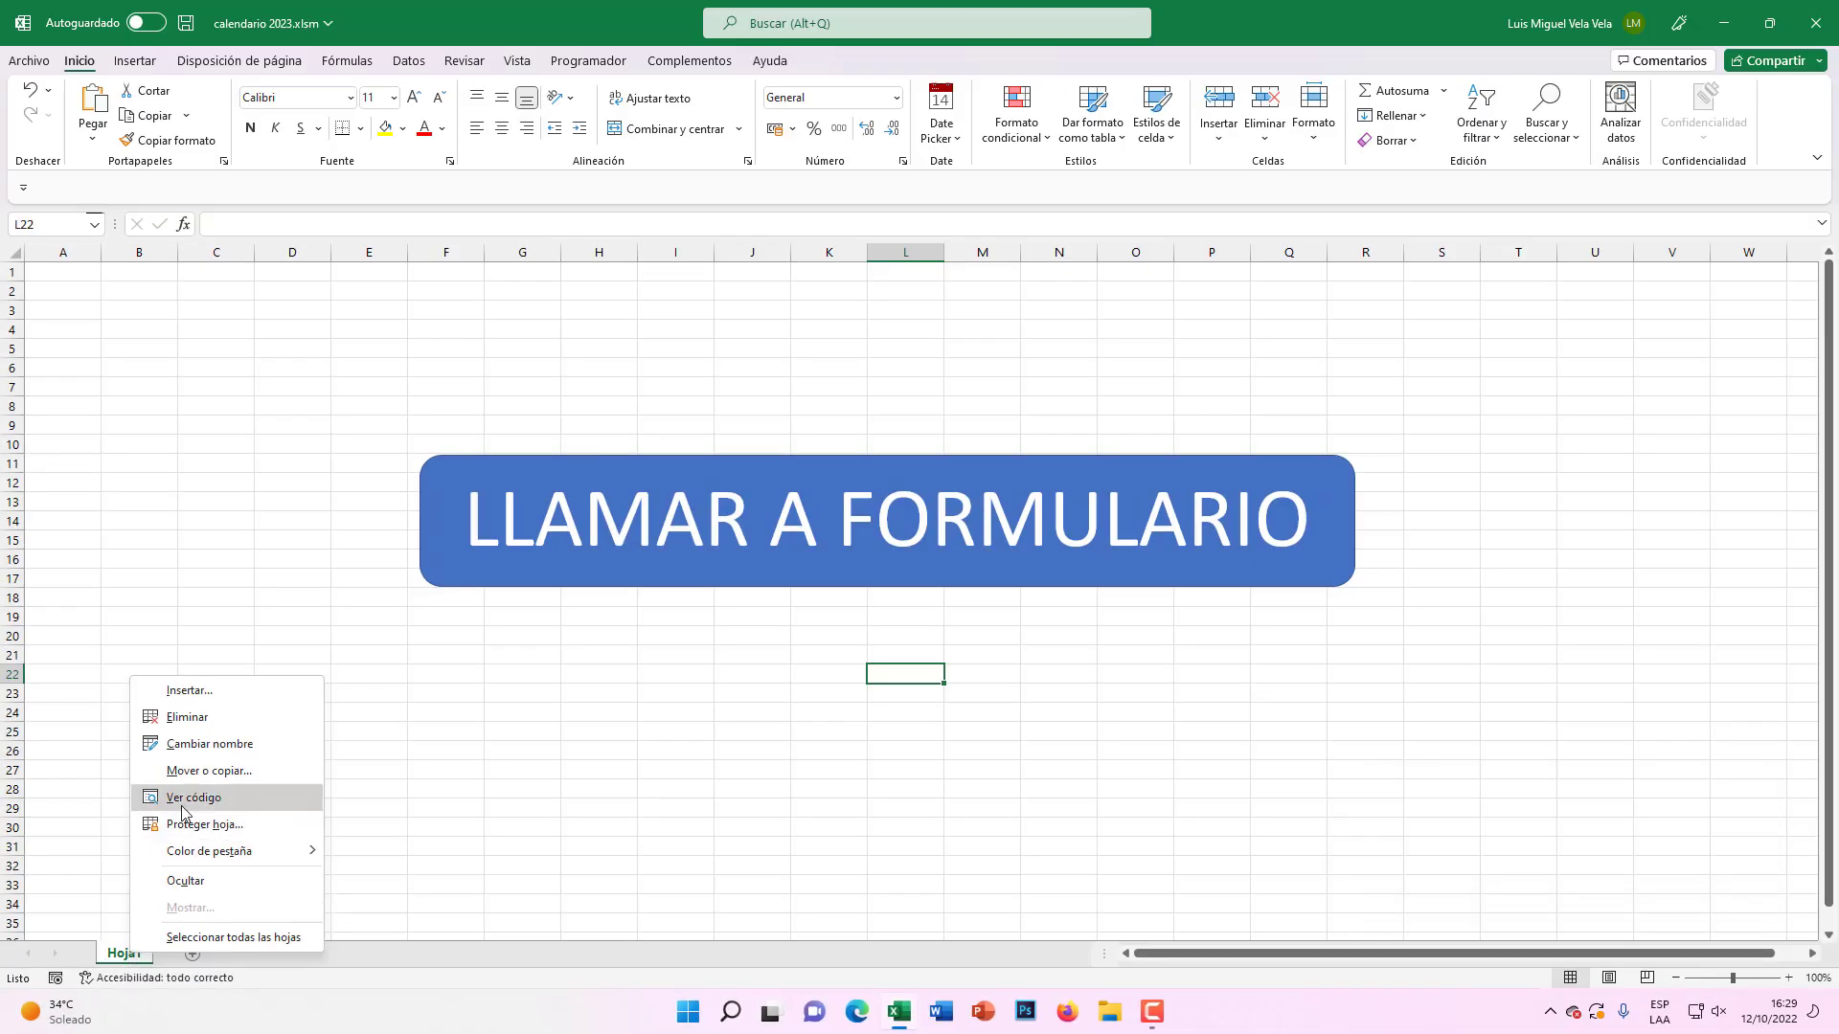
click(194, 798)
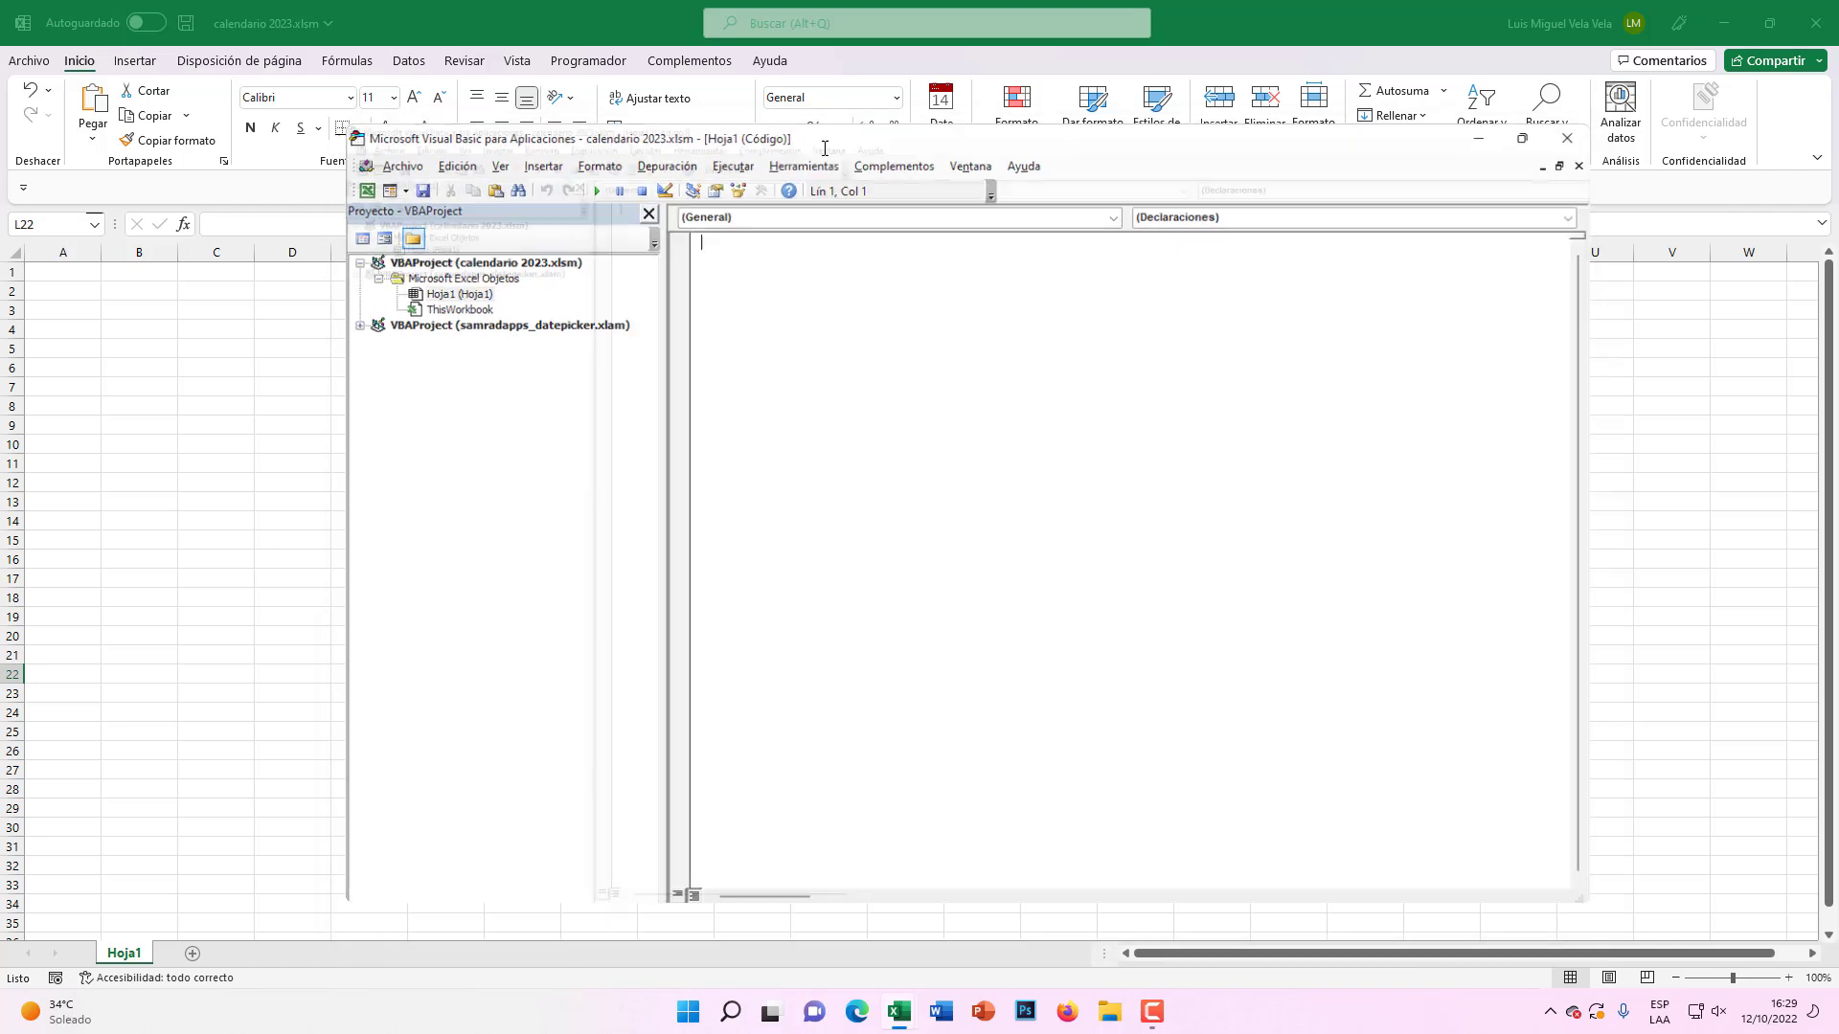
double_click(627, 135)
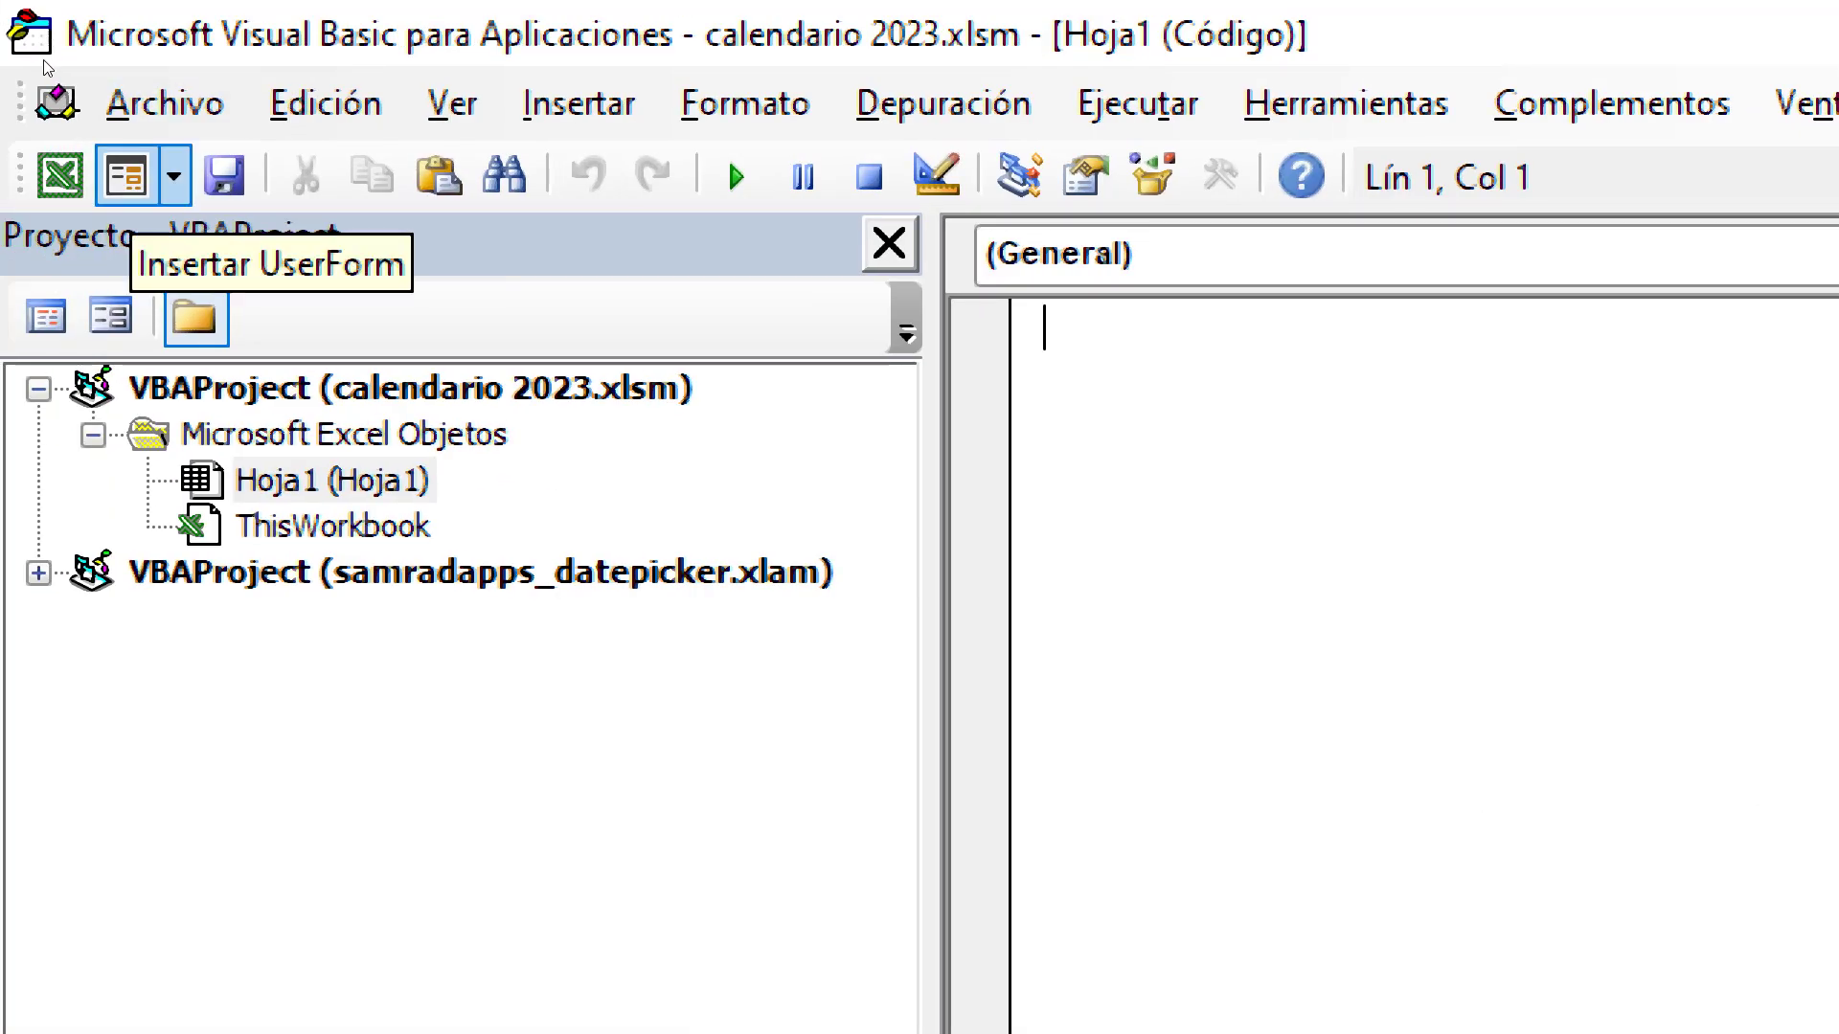
click(173, 176)
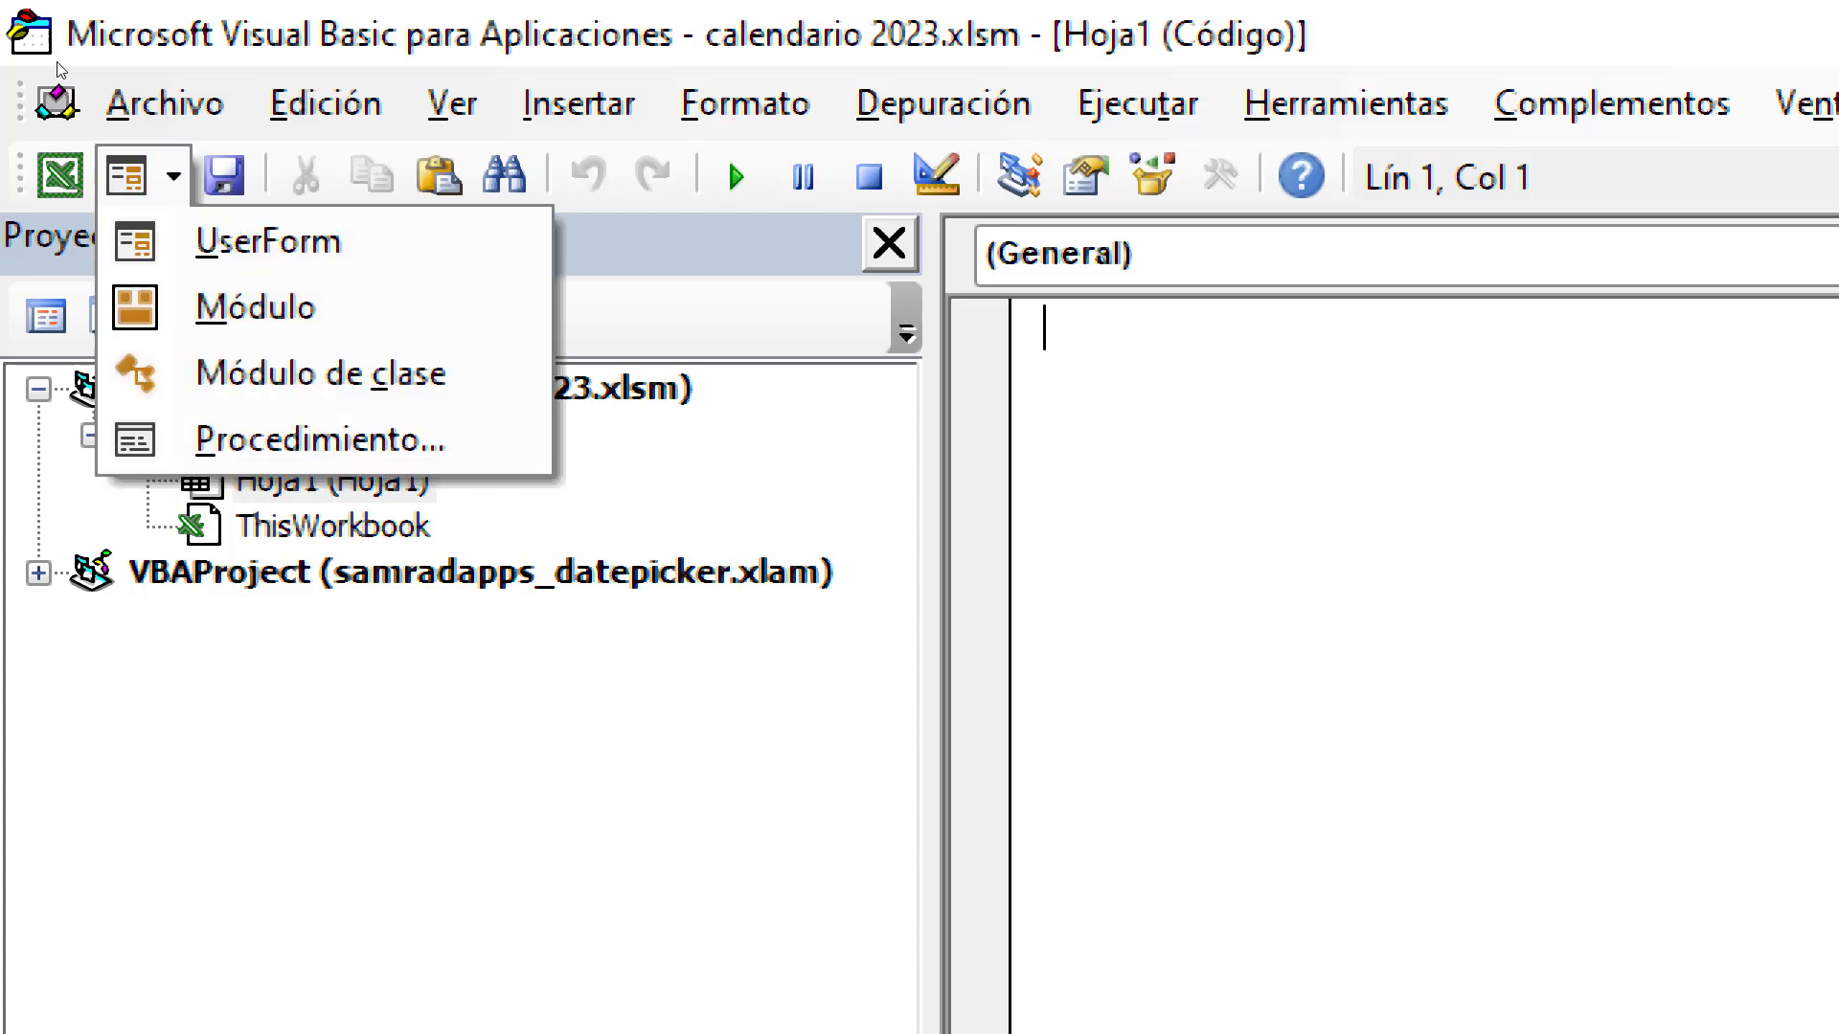
click(268, 242)
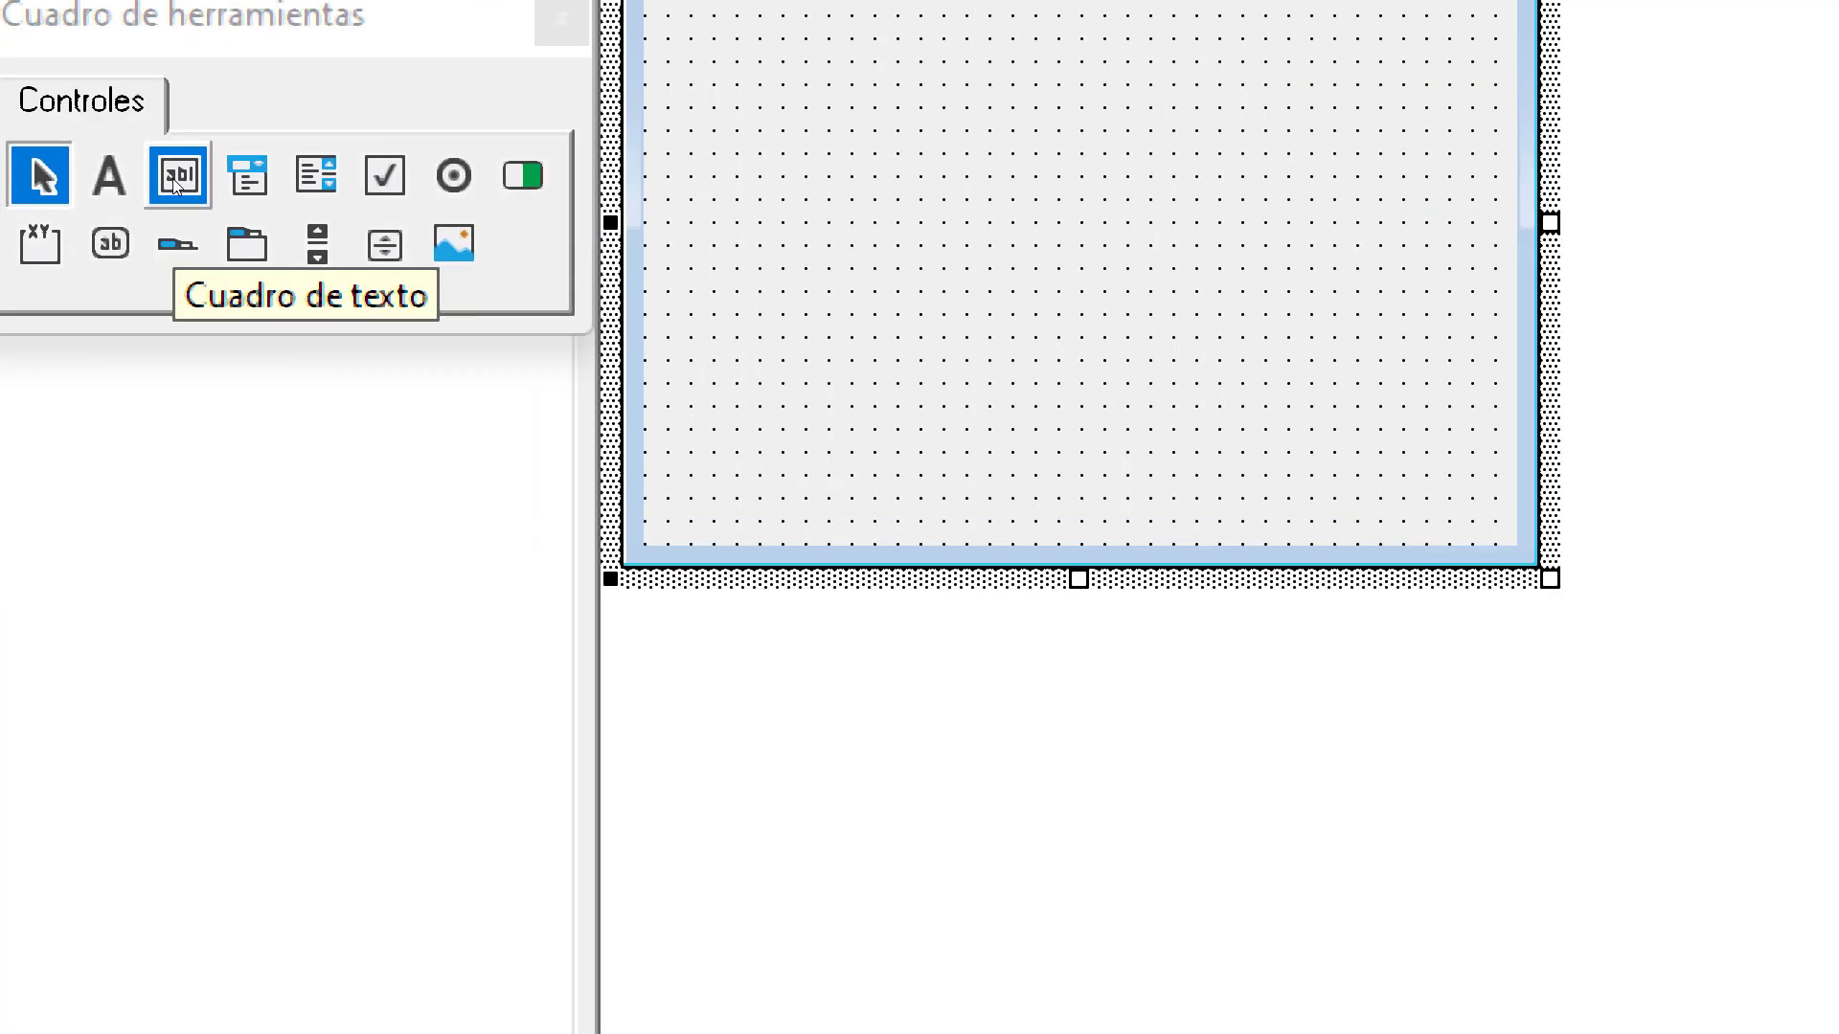
Step: Draw a wide TextBox on UserForm1 with a CommandButton to its right
click(177, 177)
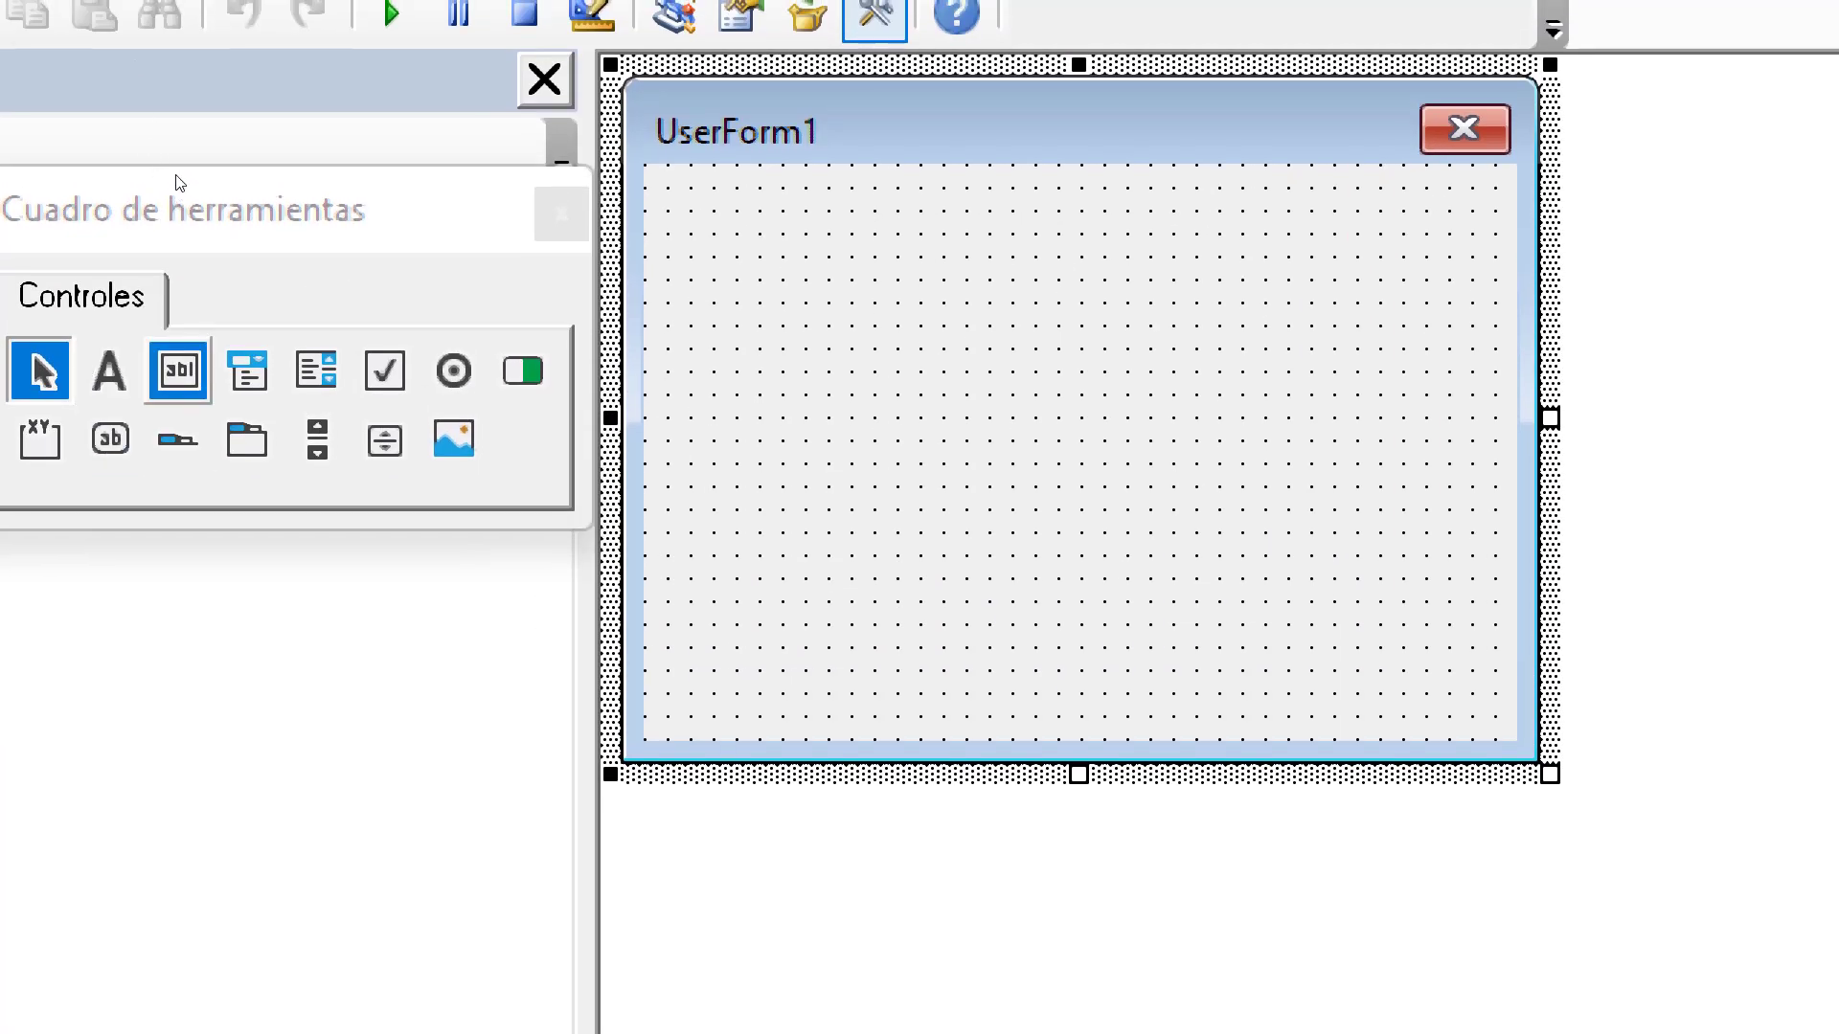
drag(760, 302, 1356, 369)
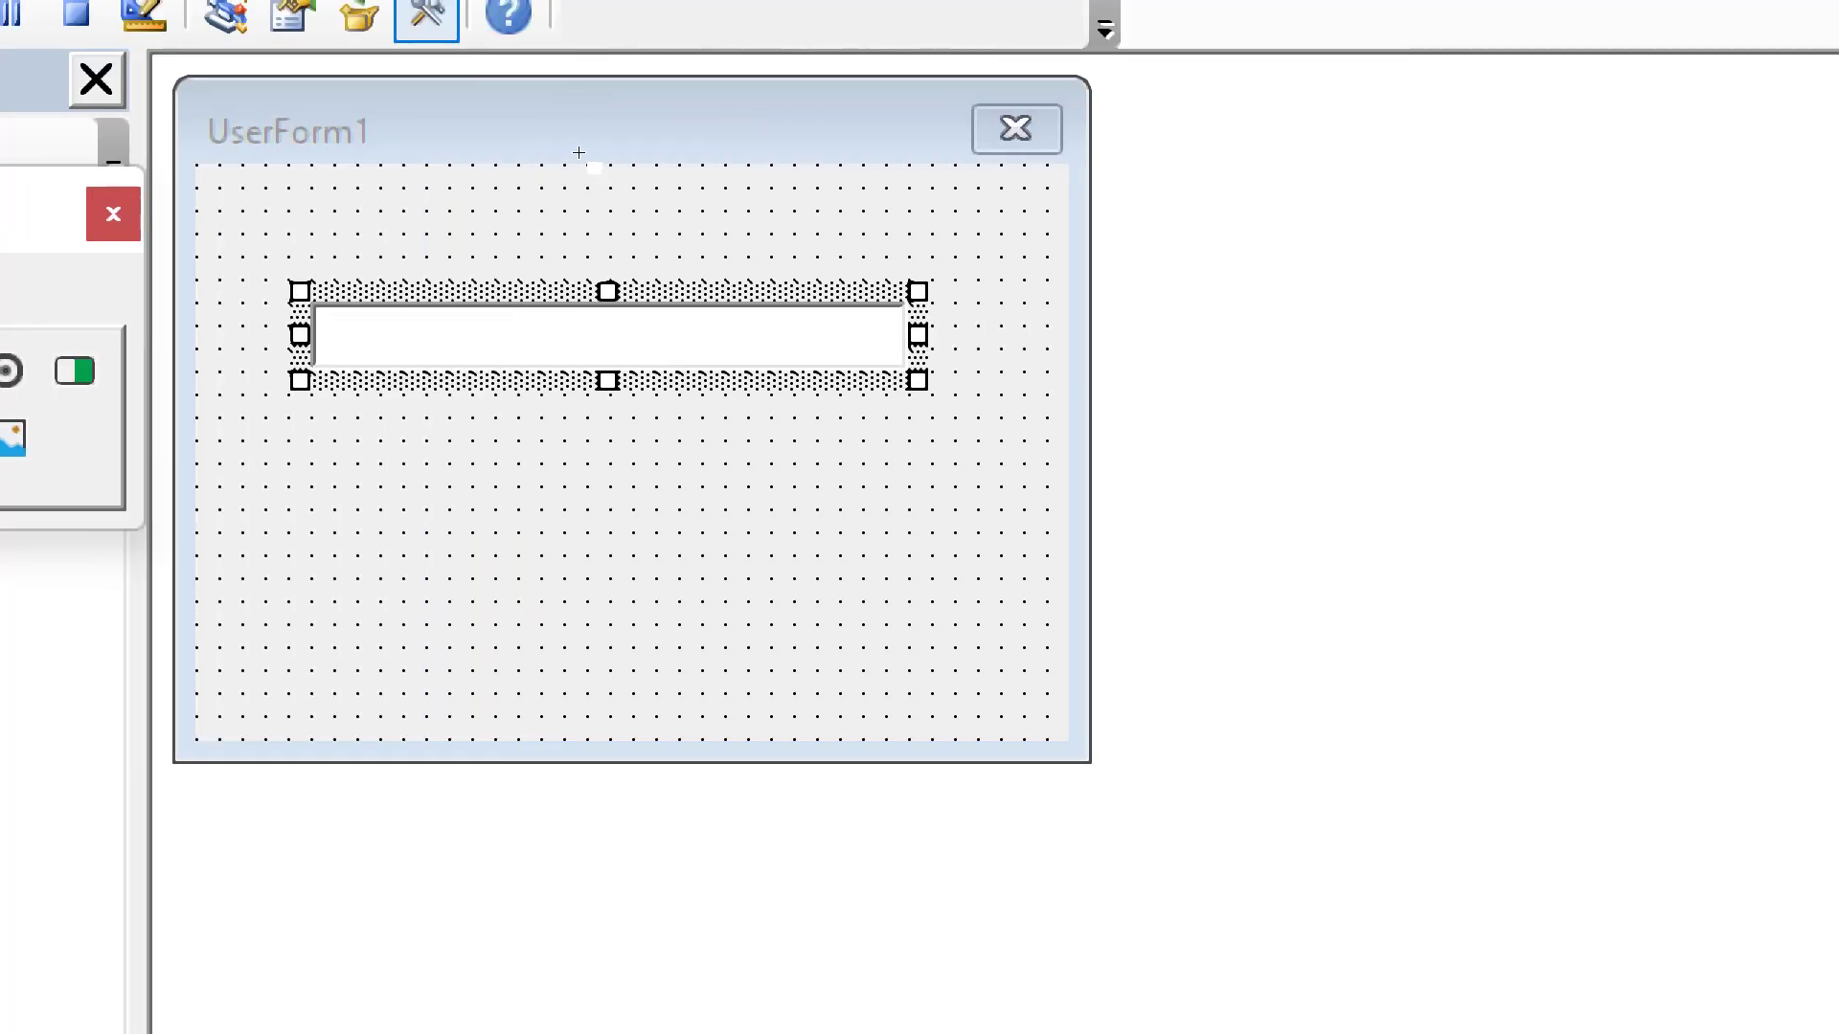
mouse_move(598, 169)
mouse_down()
mouse_move(611, 180)
mouse_move(590, 174)
mouse_up()
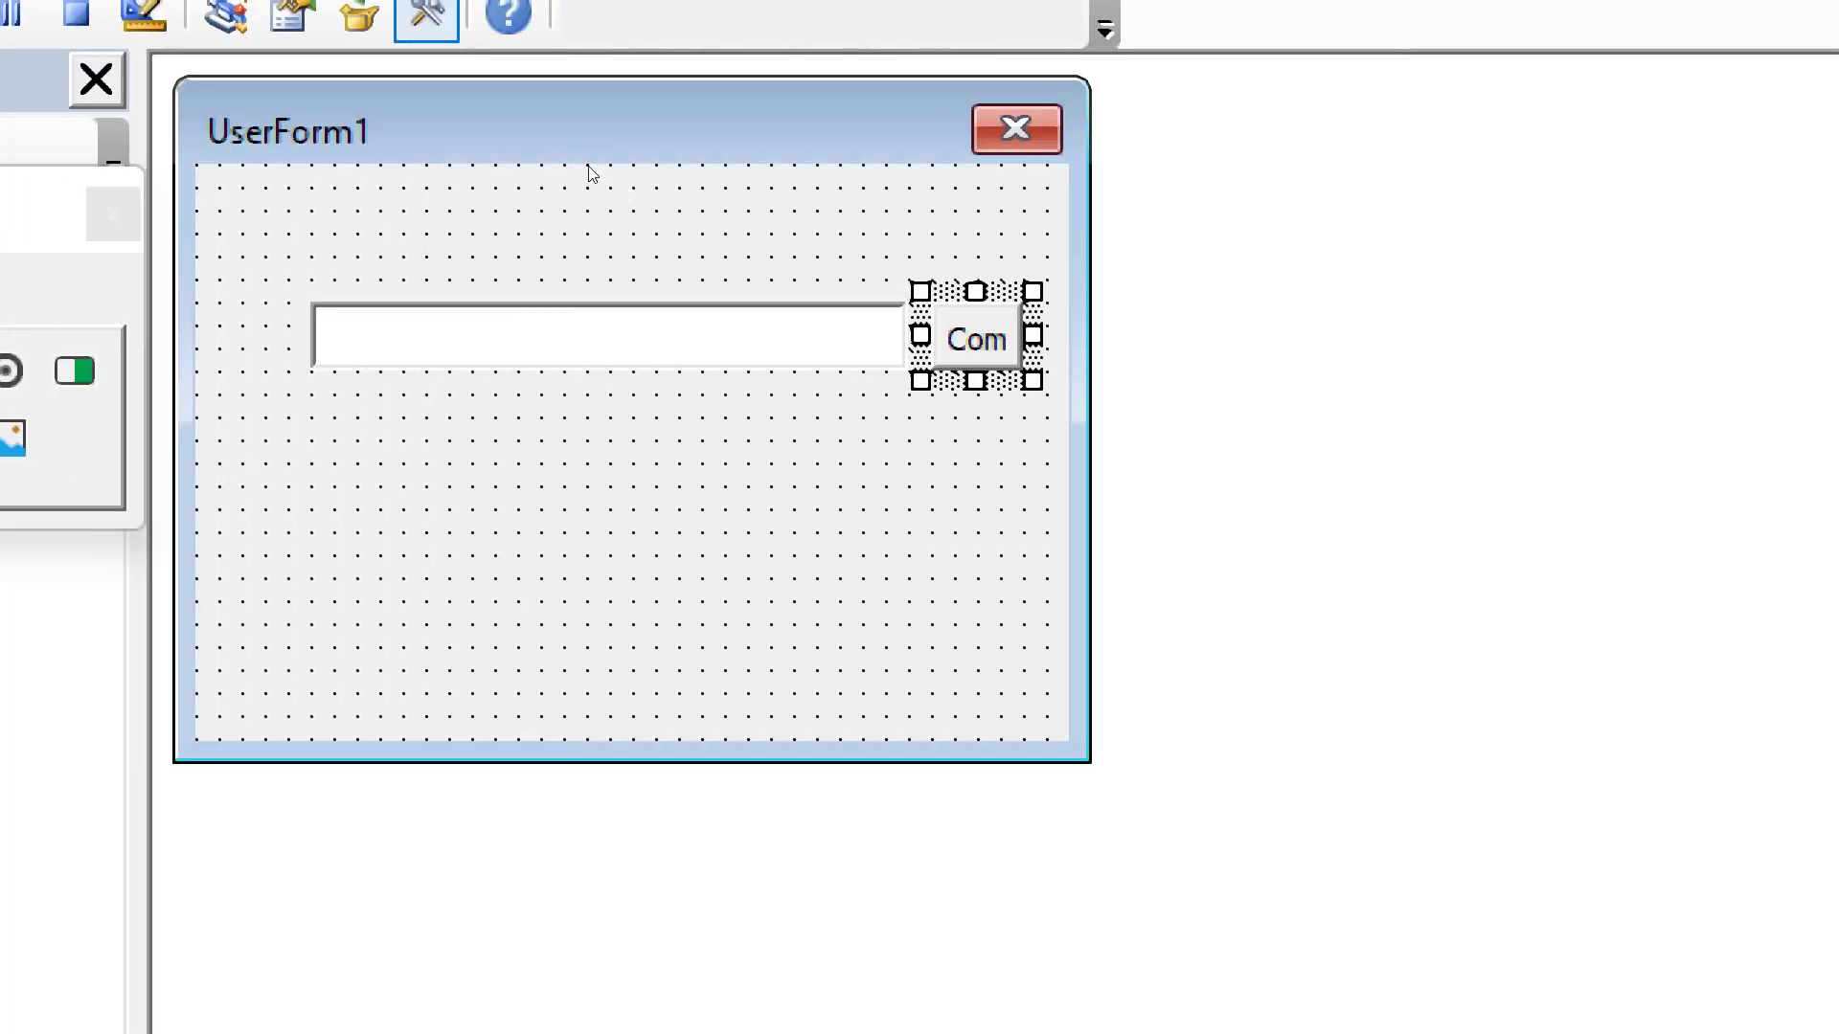
key(Right)
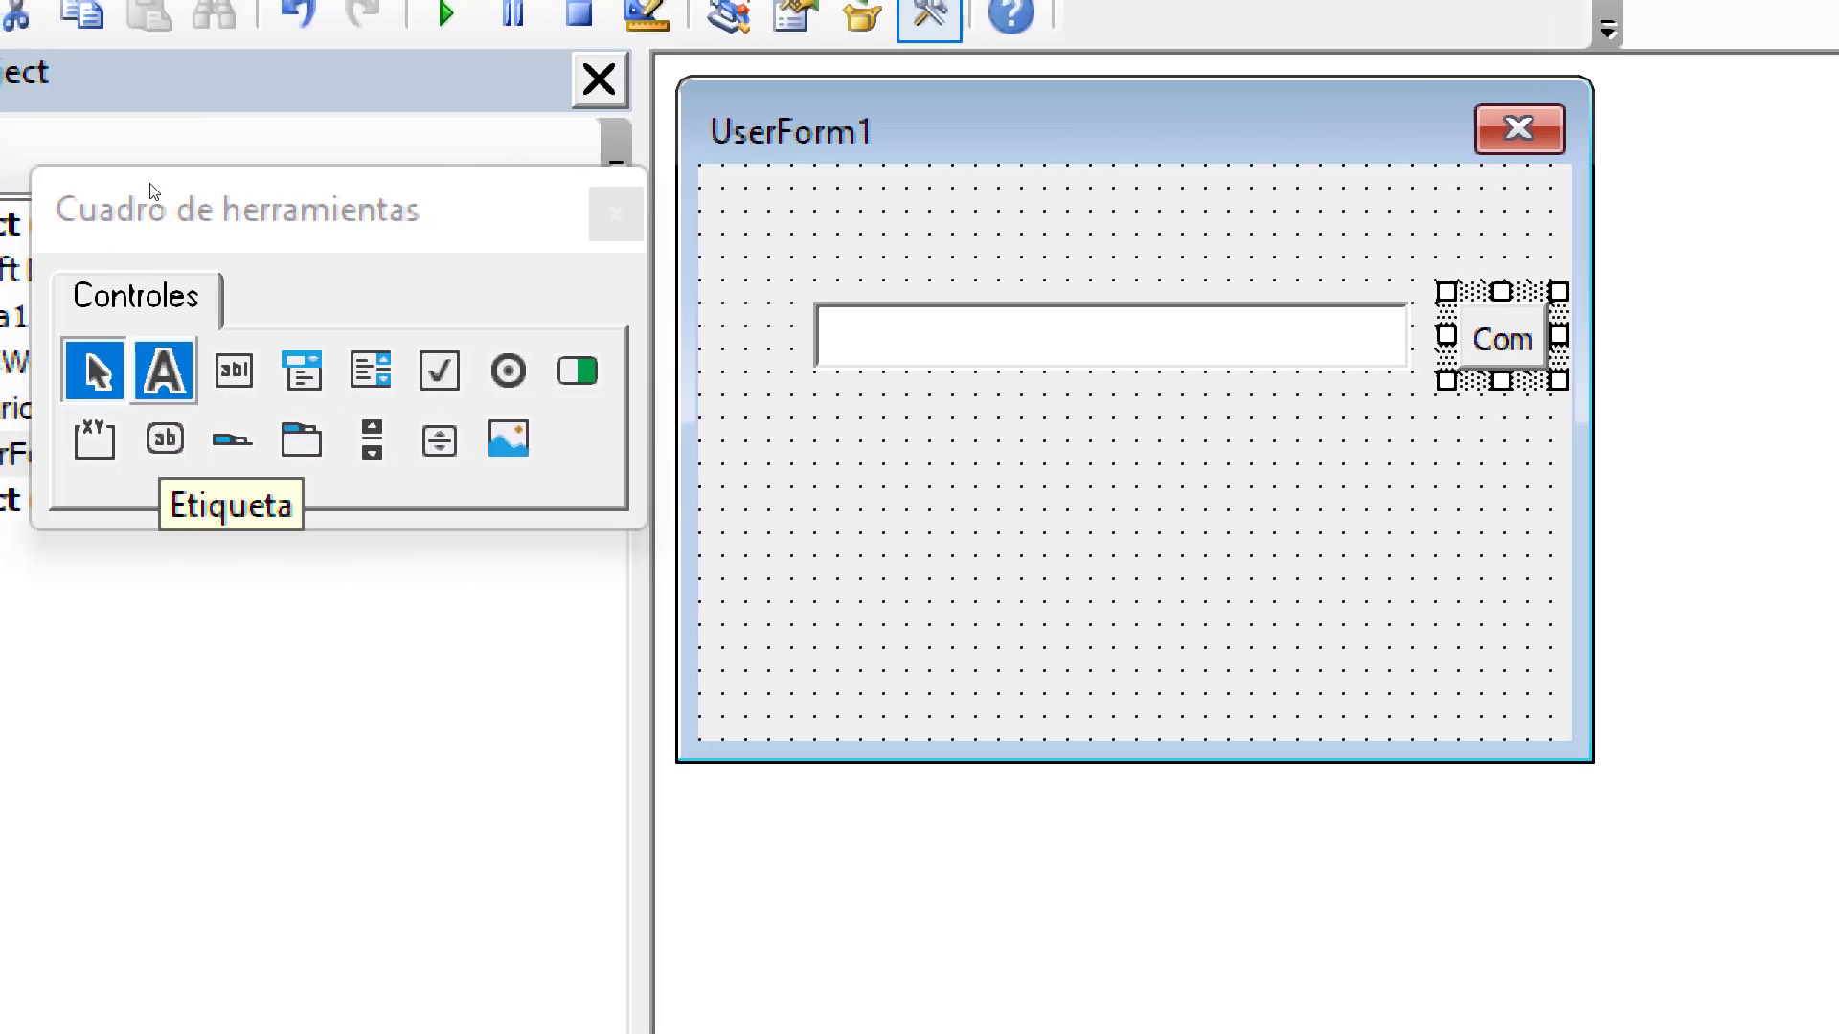
Step: Add a 'Seleccione la fecha:' label above the textbox and shift the textbox and button lower
click(164, 370)
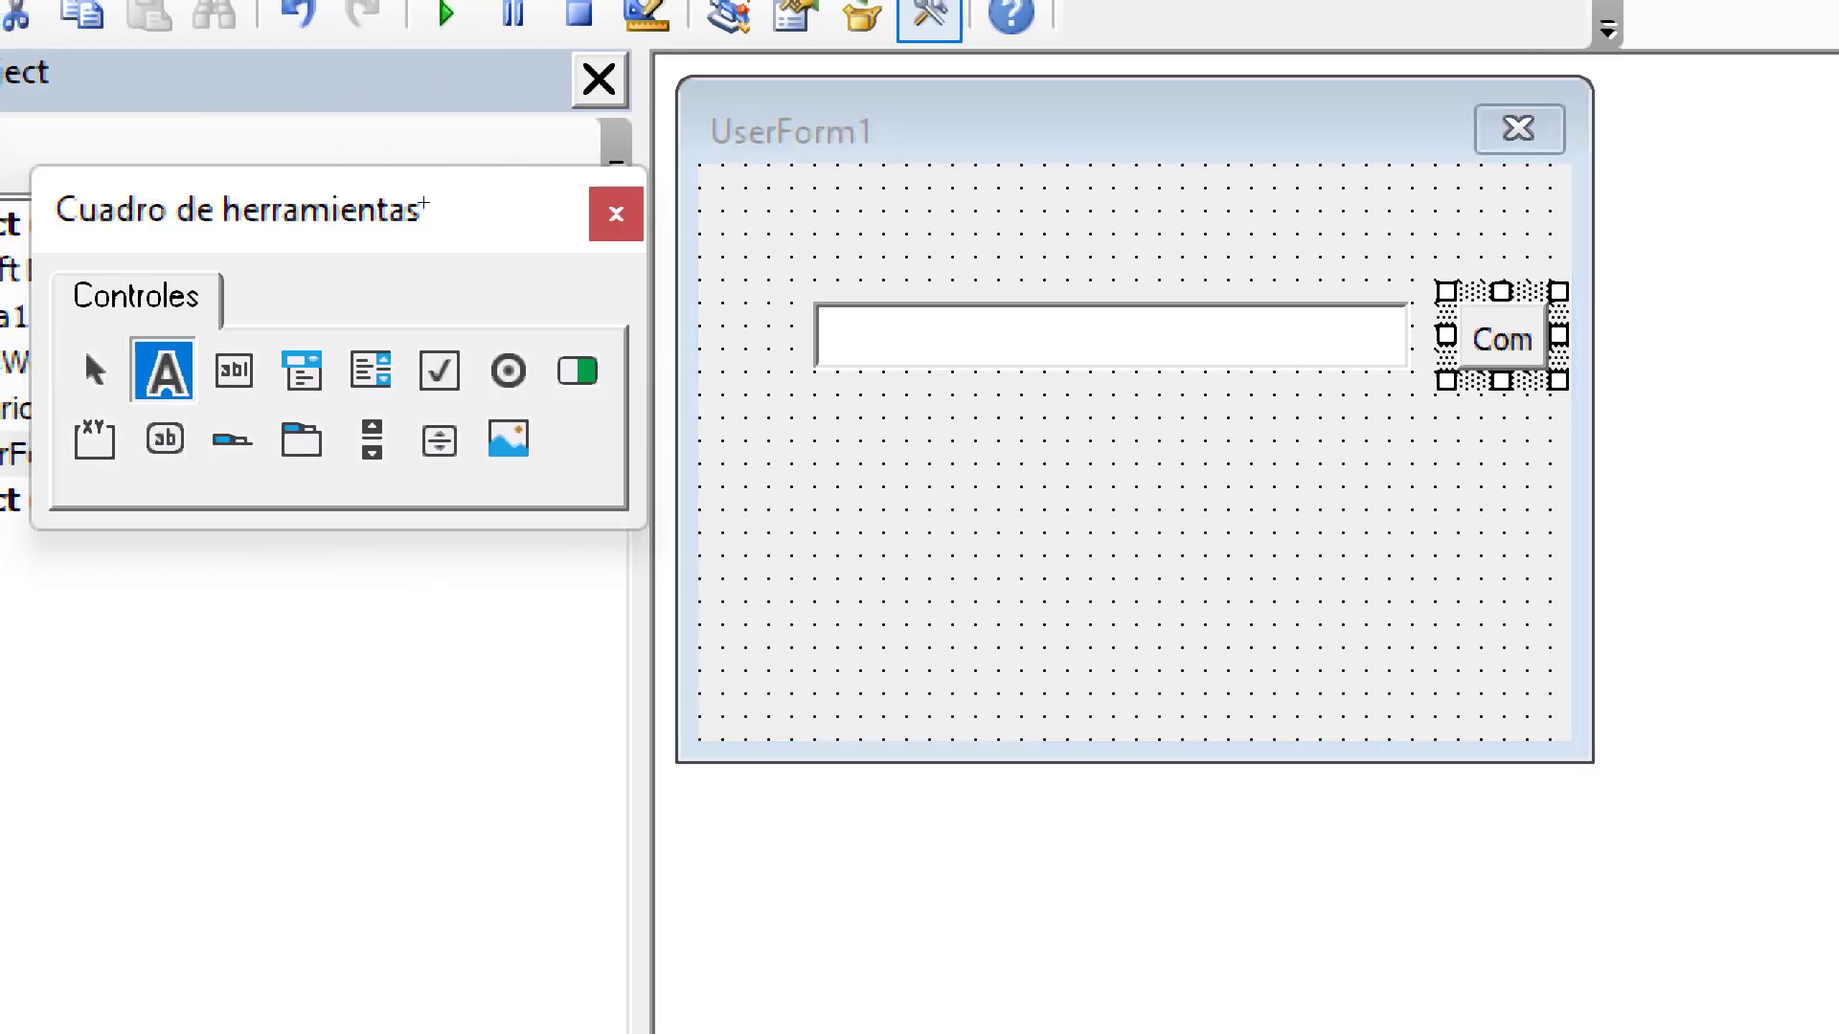
drag(814, 442, 1387, 507)
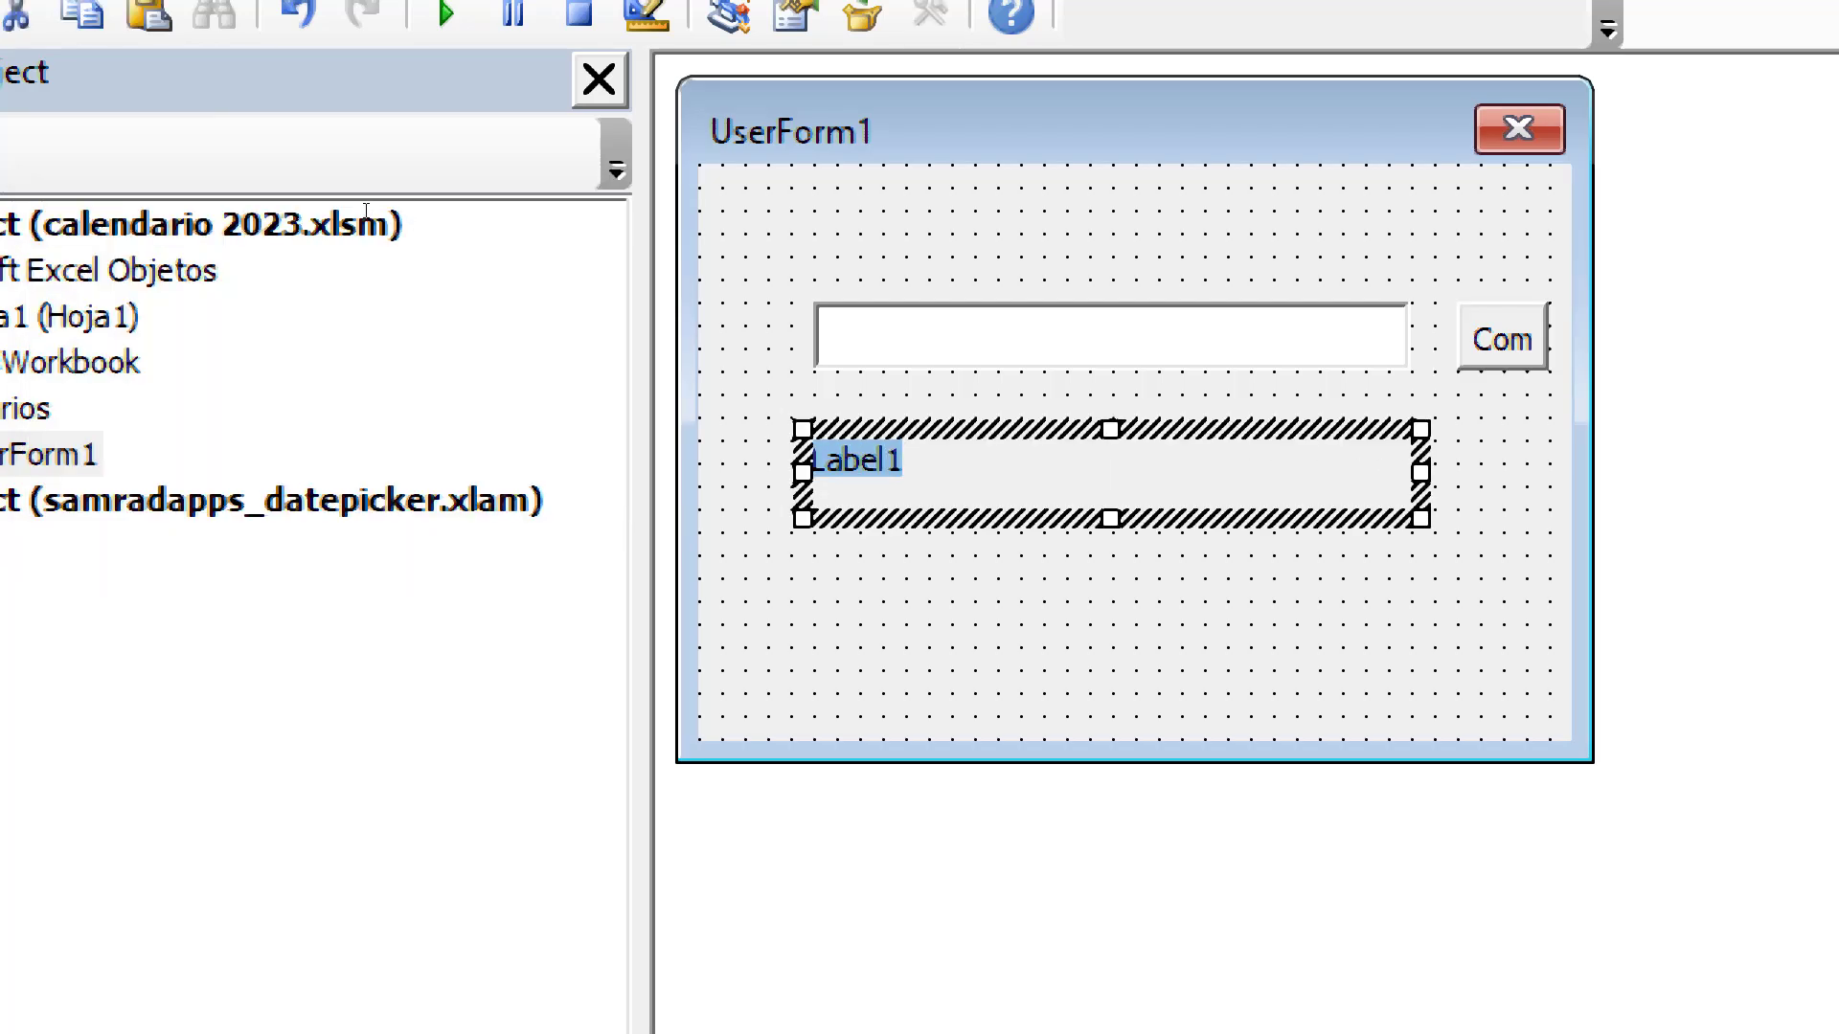
text(sELEC)
key(BackSpace)
key(BackSpace)
key(BackSpace)
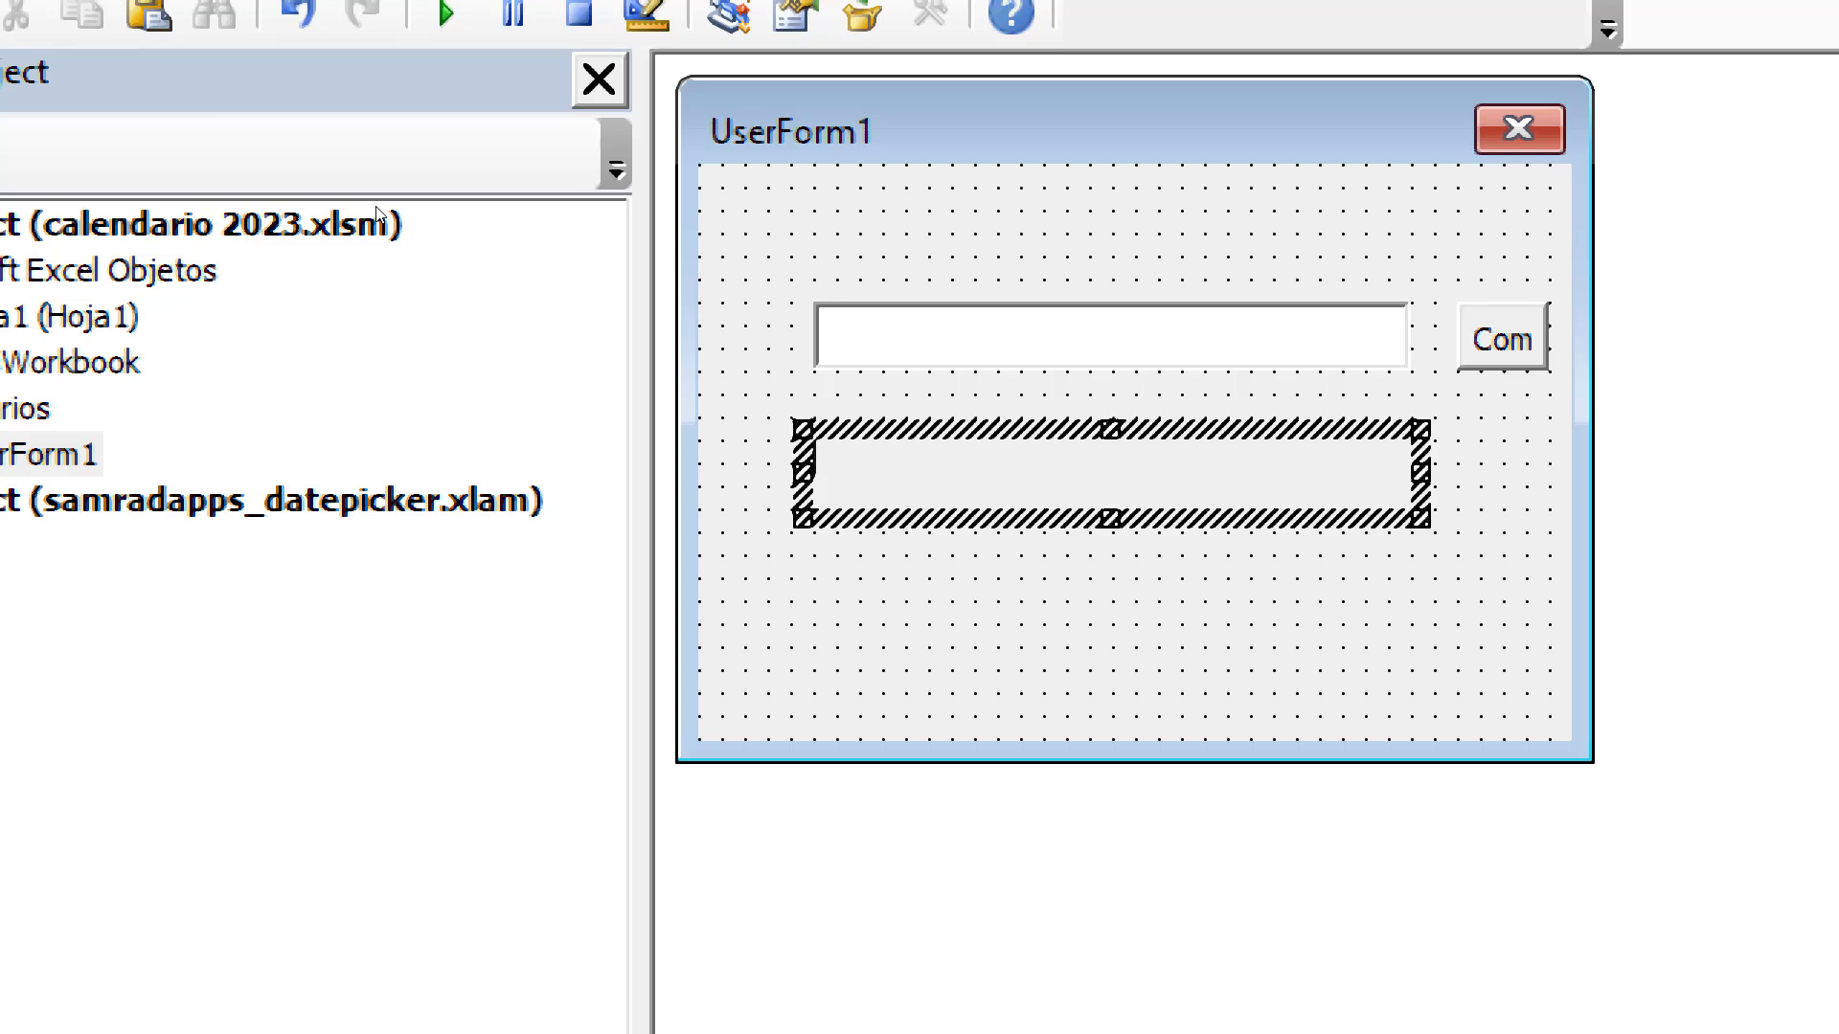
text(Sele)
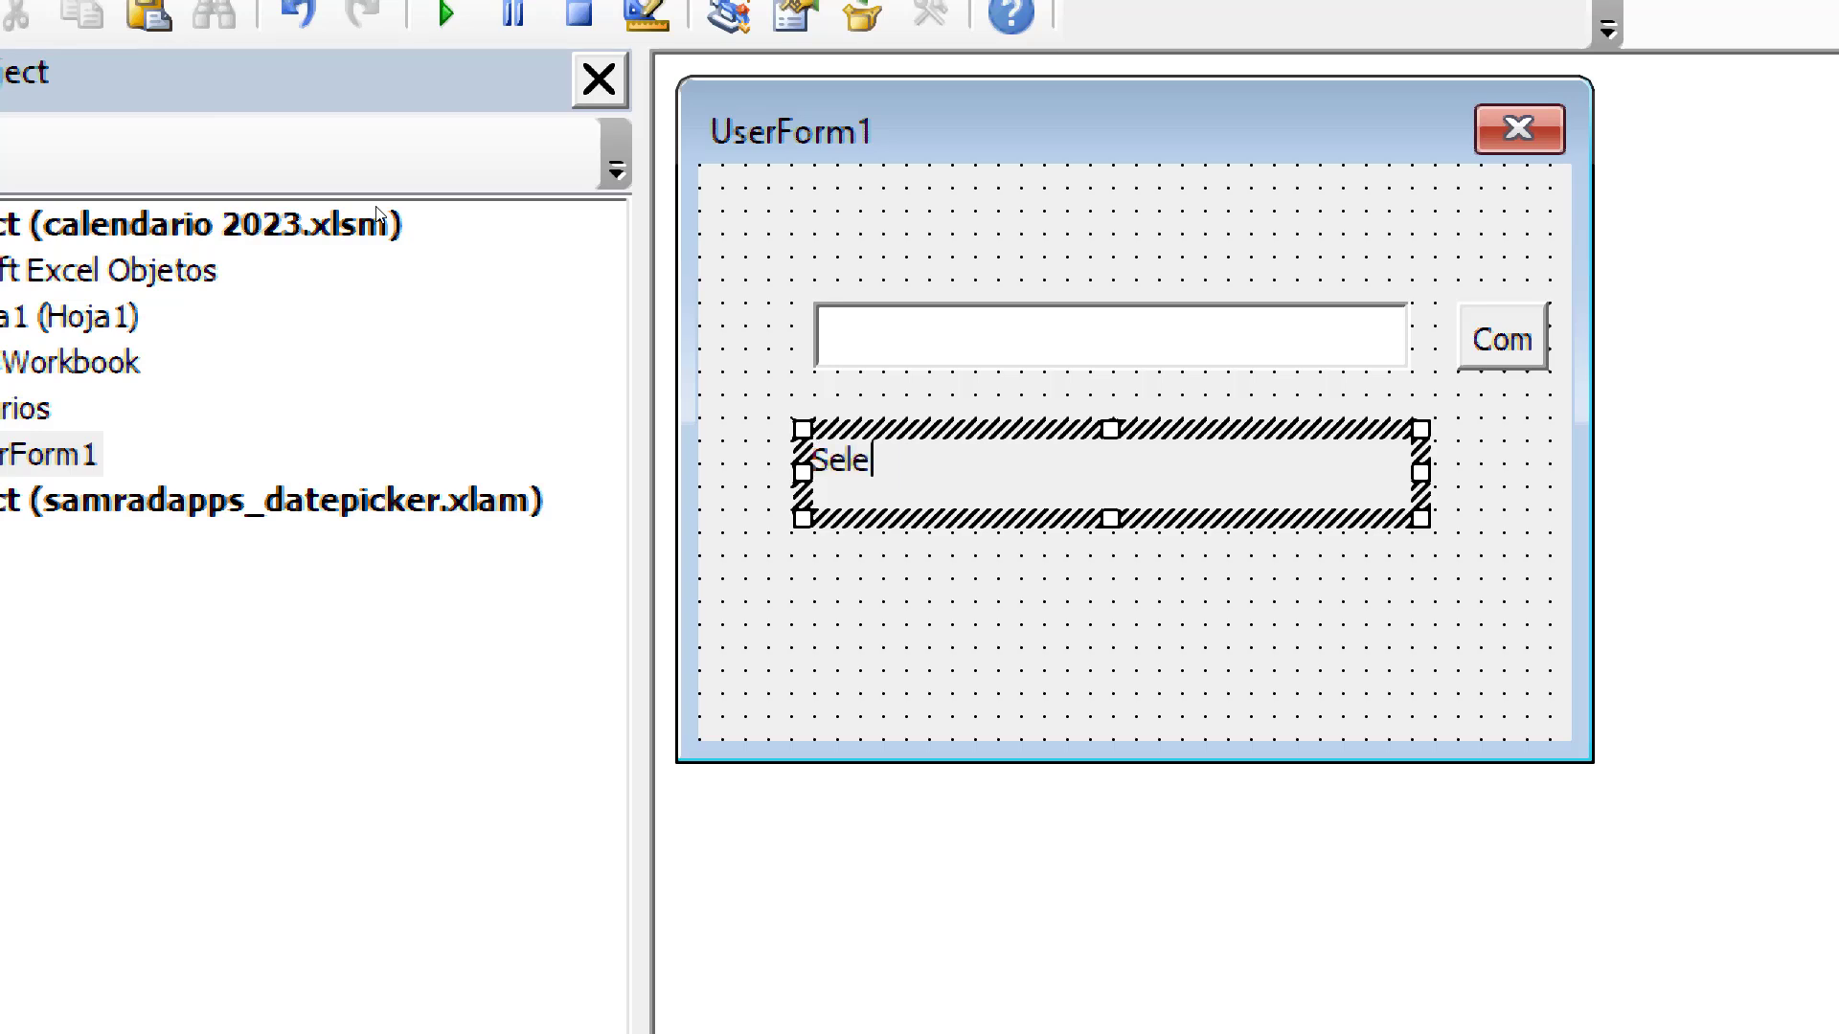
text(ccione la fecha;:)
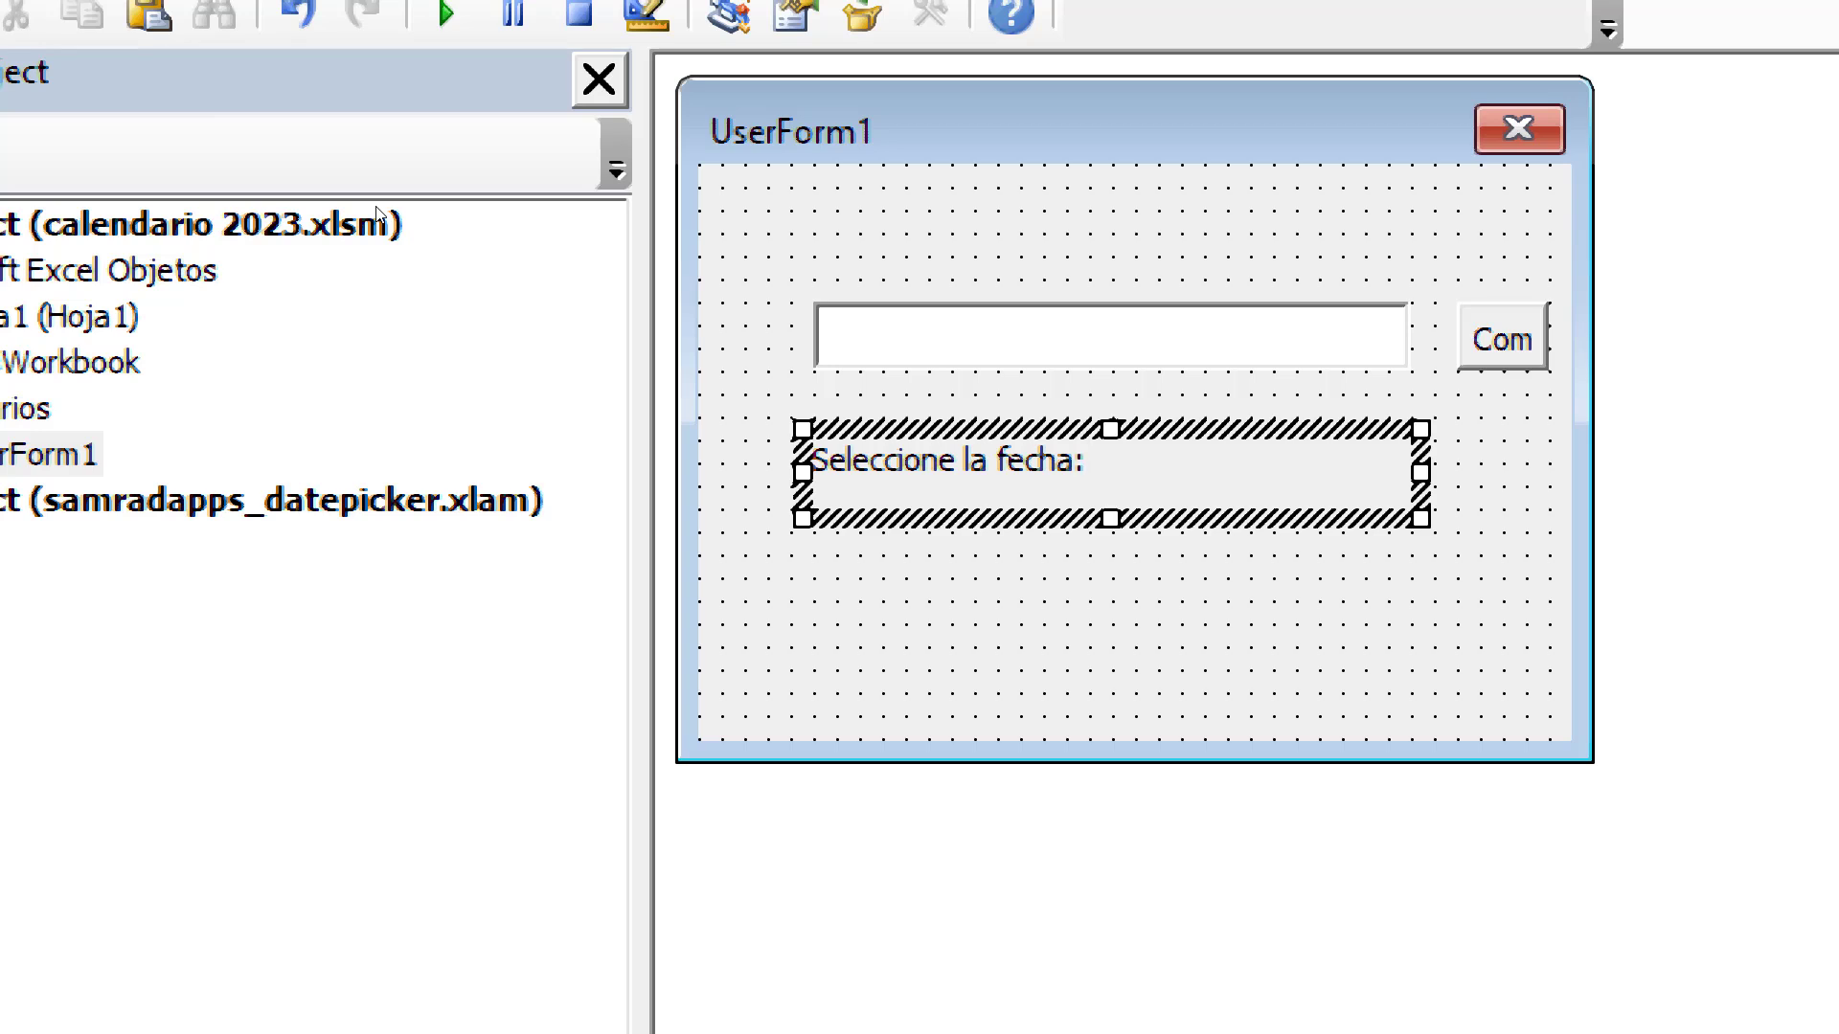
key(Left)
key(Left)
key(Left)
drag(919, 433, 919, 214)
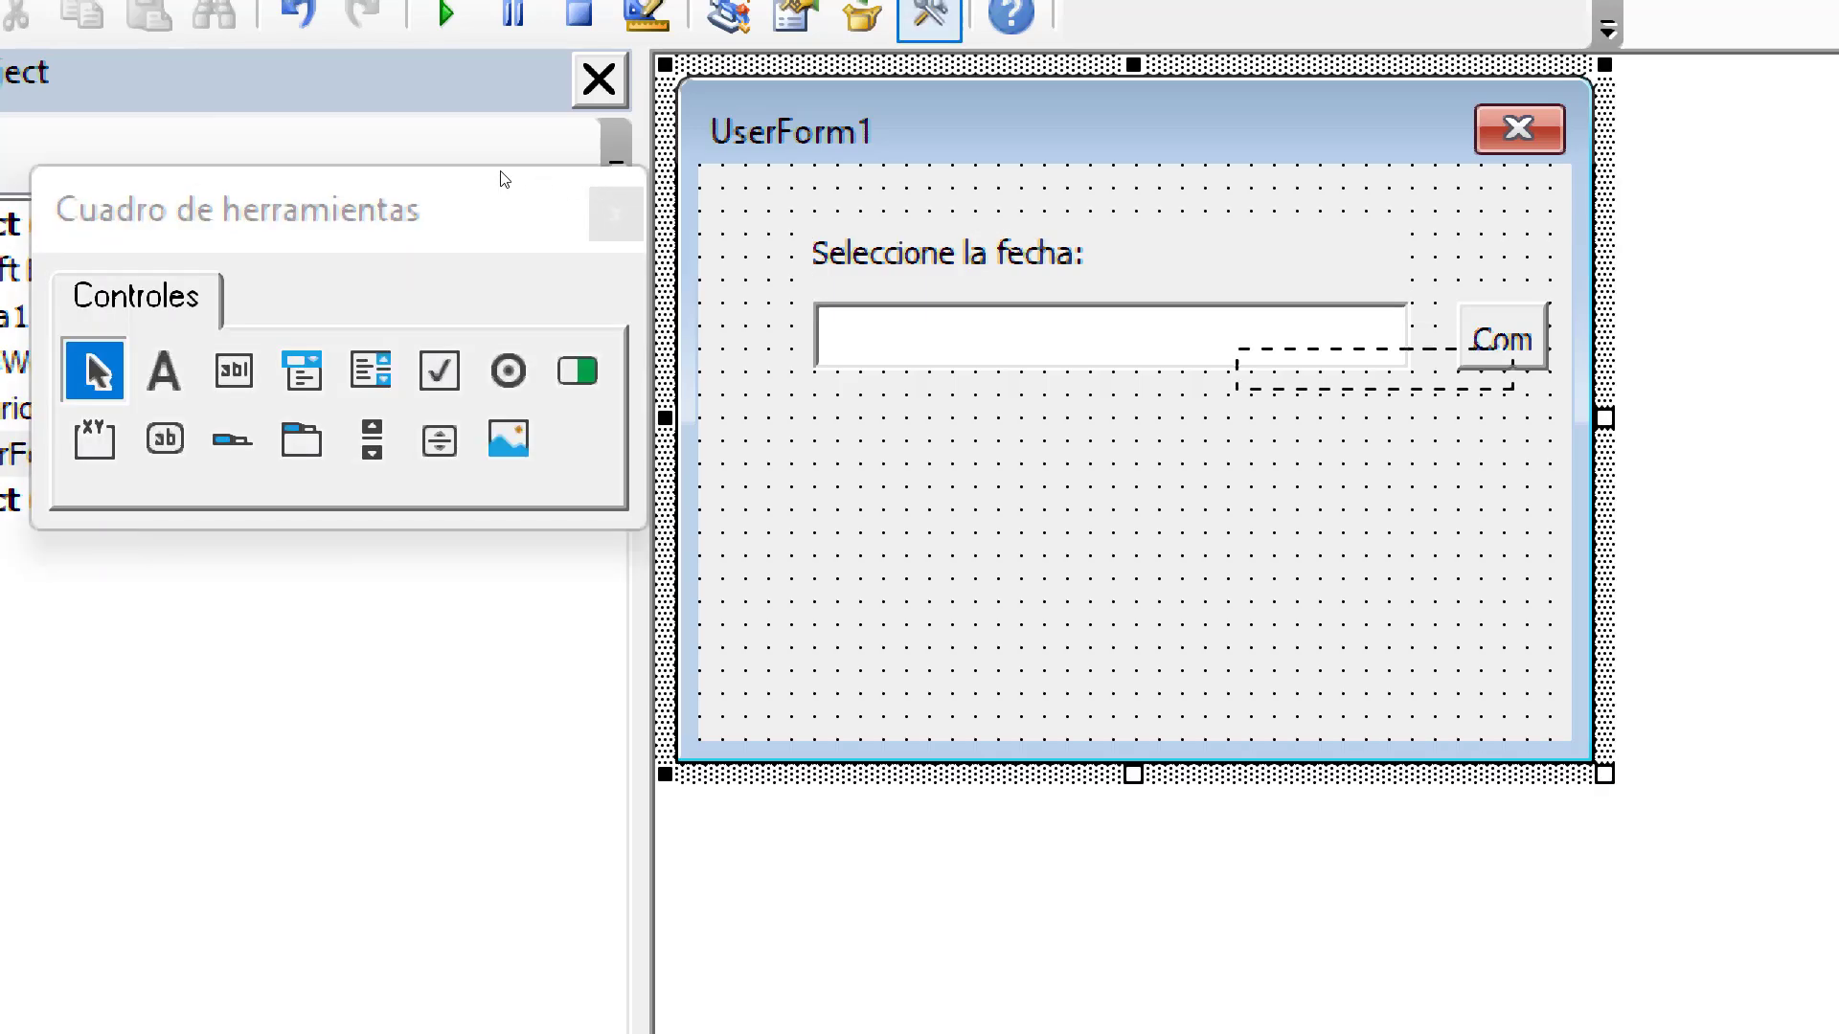
drag(1111, 335, 1111, 381)
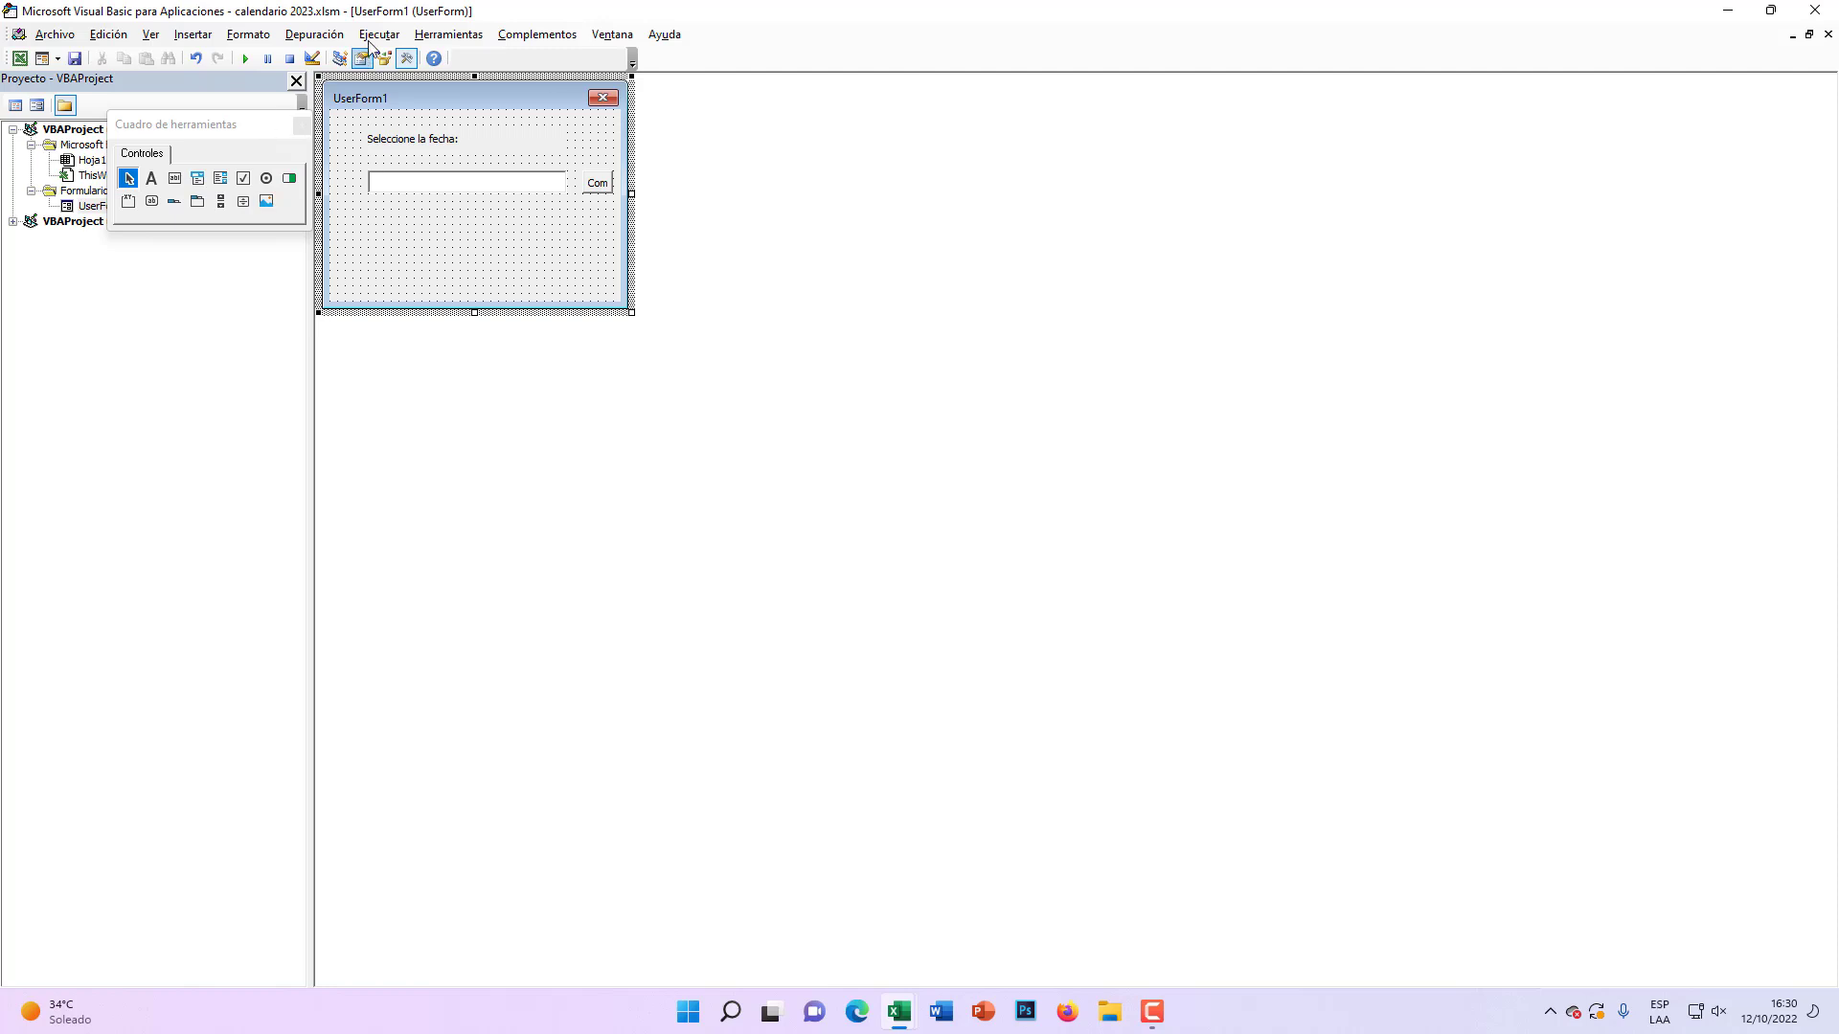
Step: Open the desktop folder Calendario Flotante en Formulario VBA de Excel maximized and browse its zip and CalendarForm files
key(super+d)
double_click(915, 151)
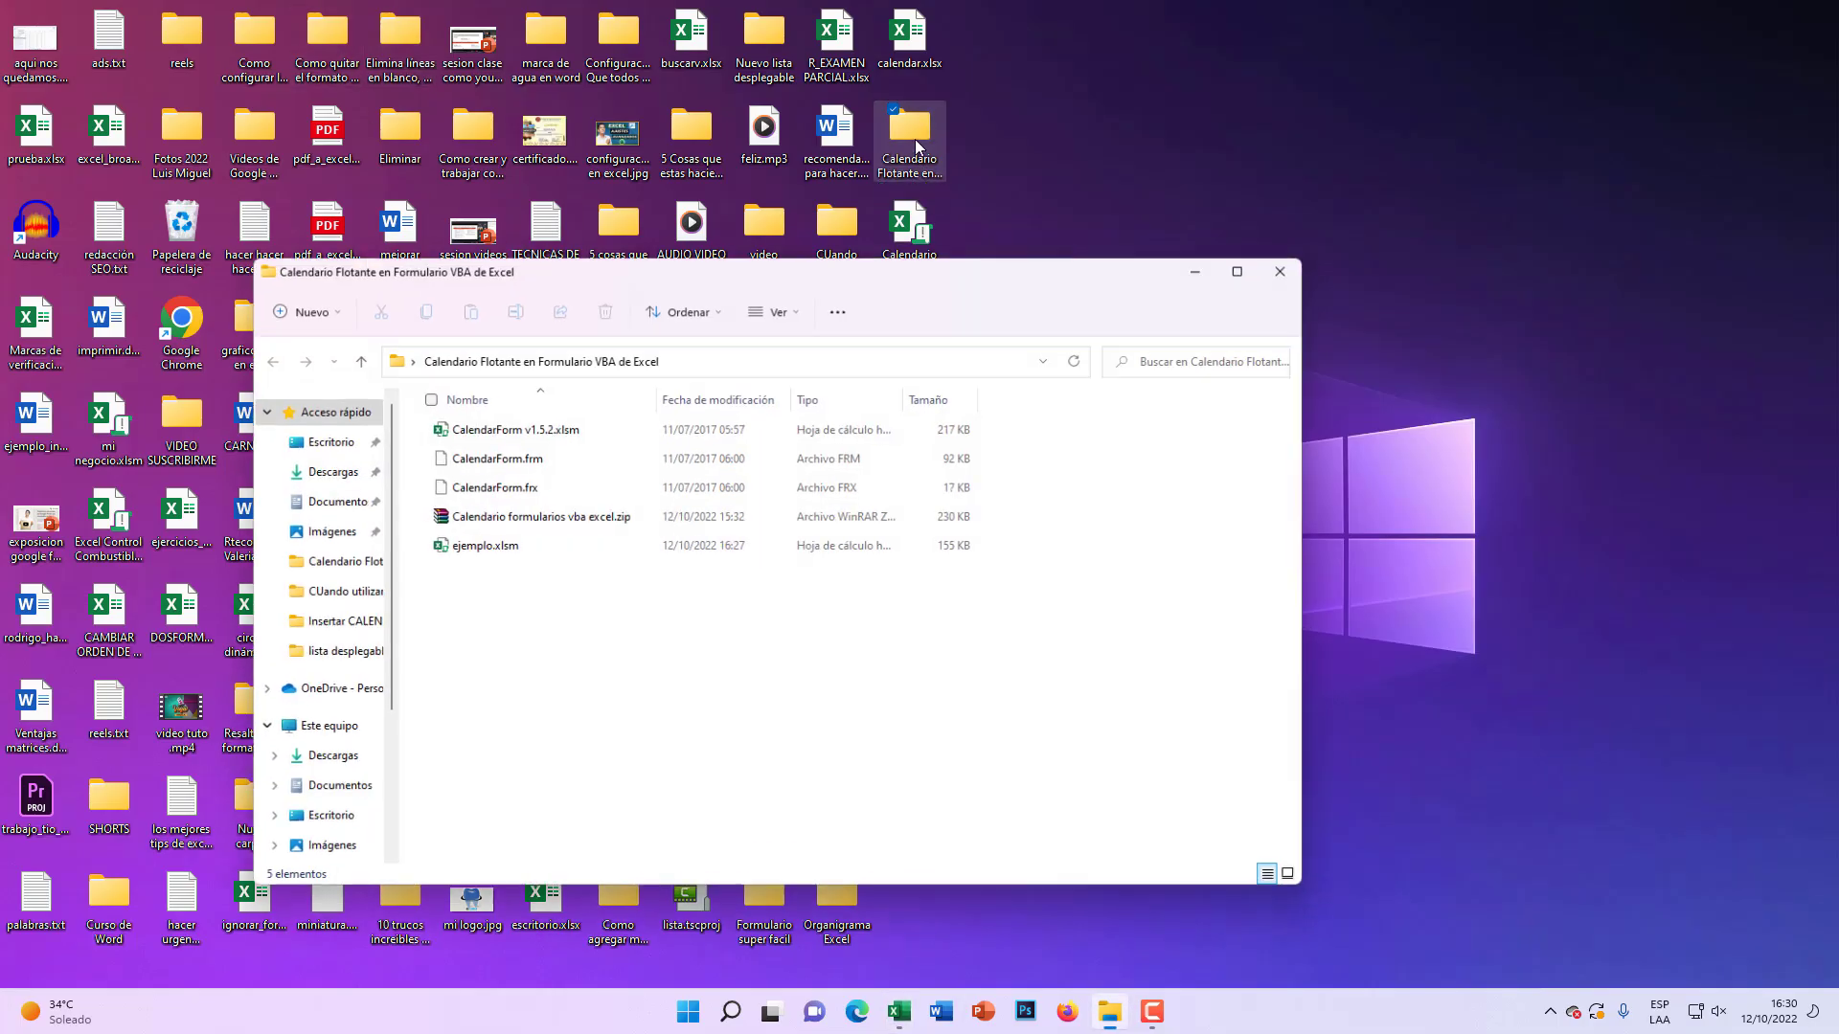
double_click(743, 272)
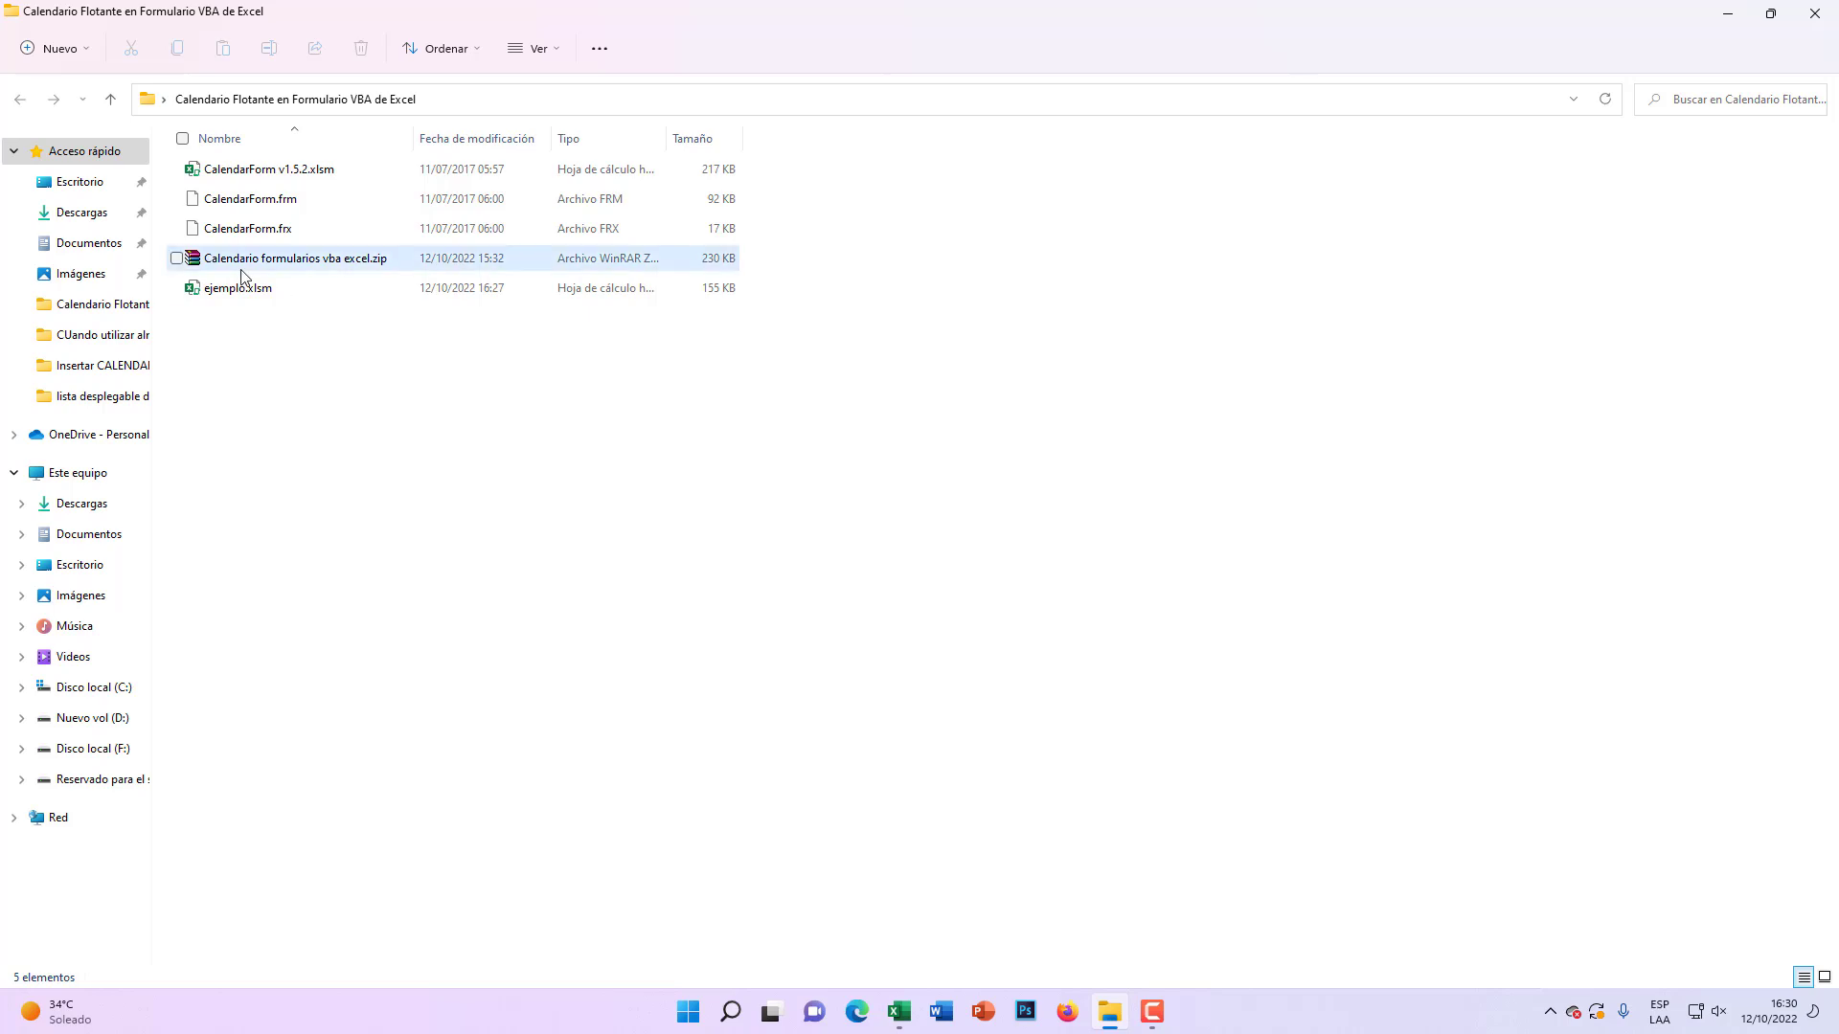
click(281, 257)
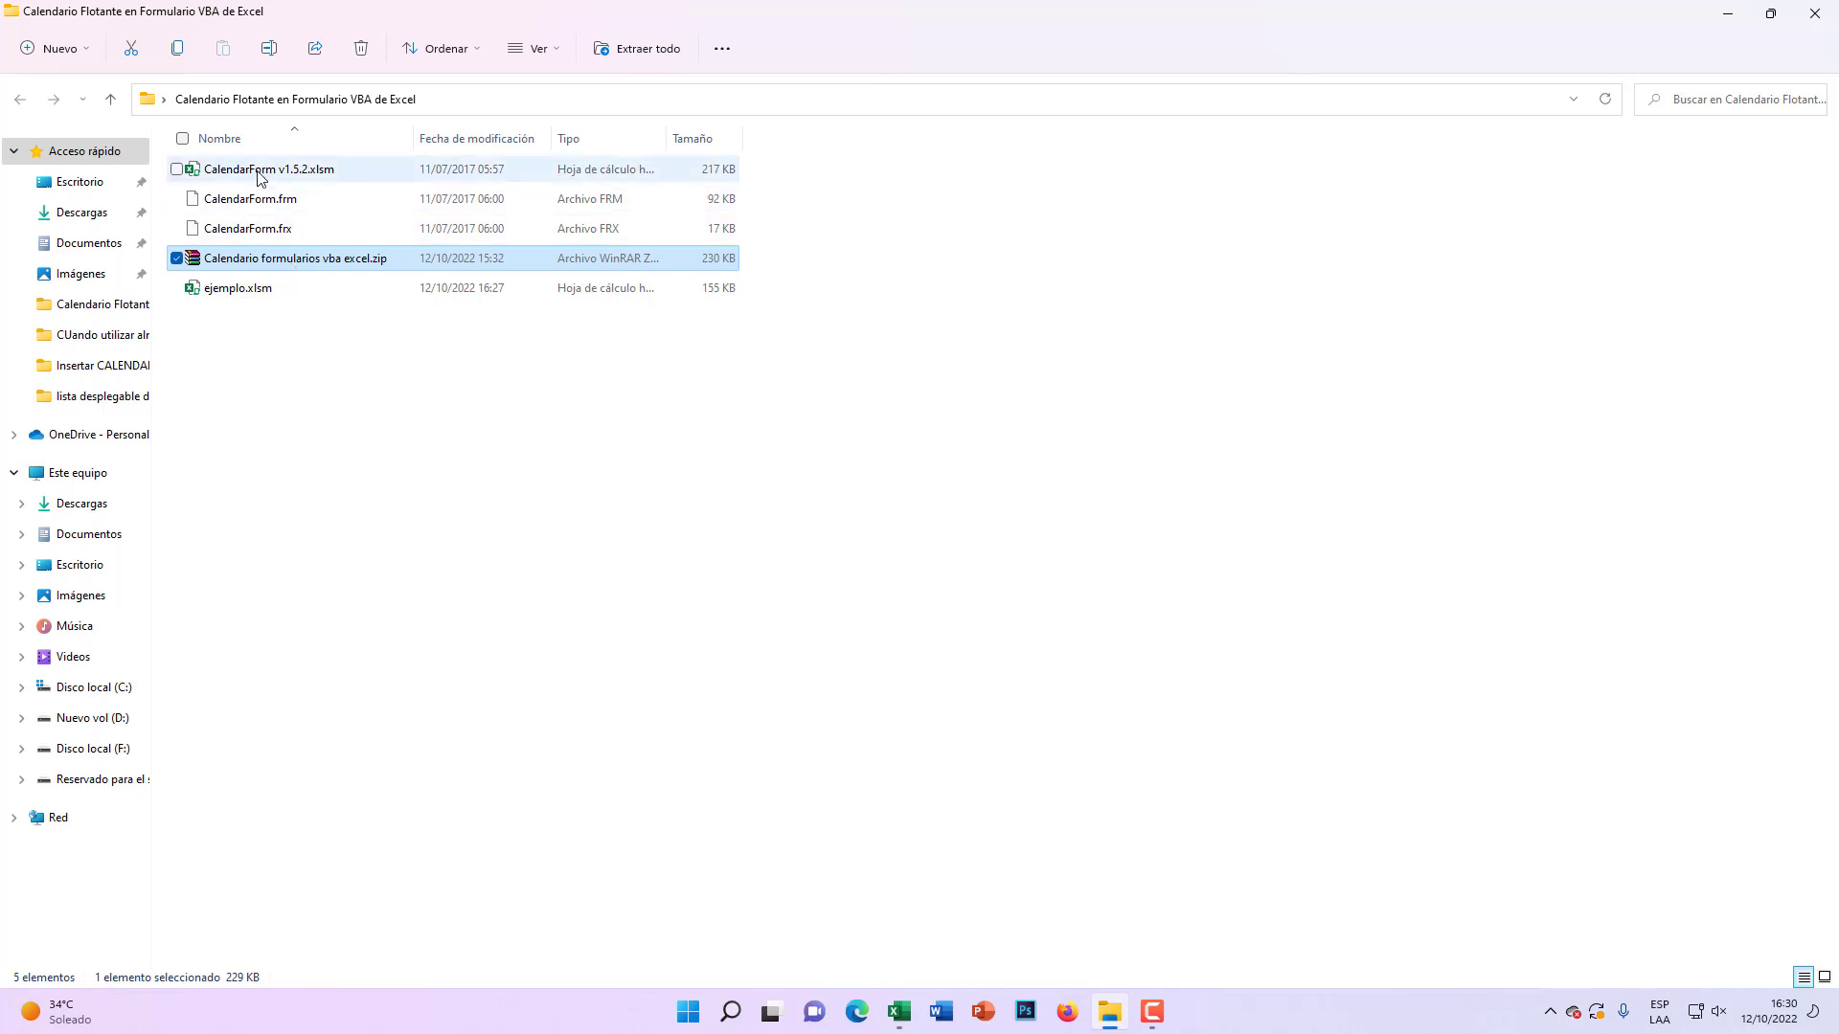
click(190, 174)
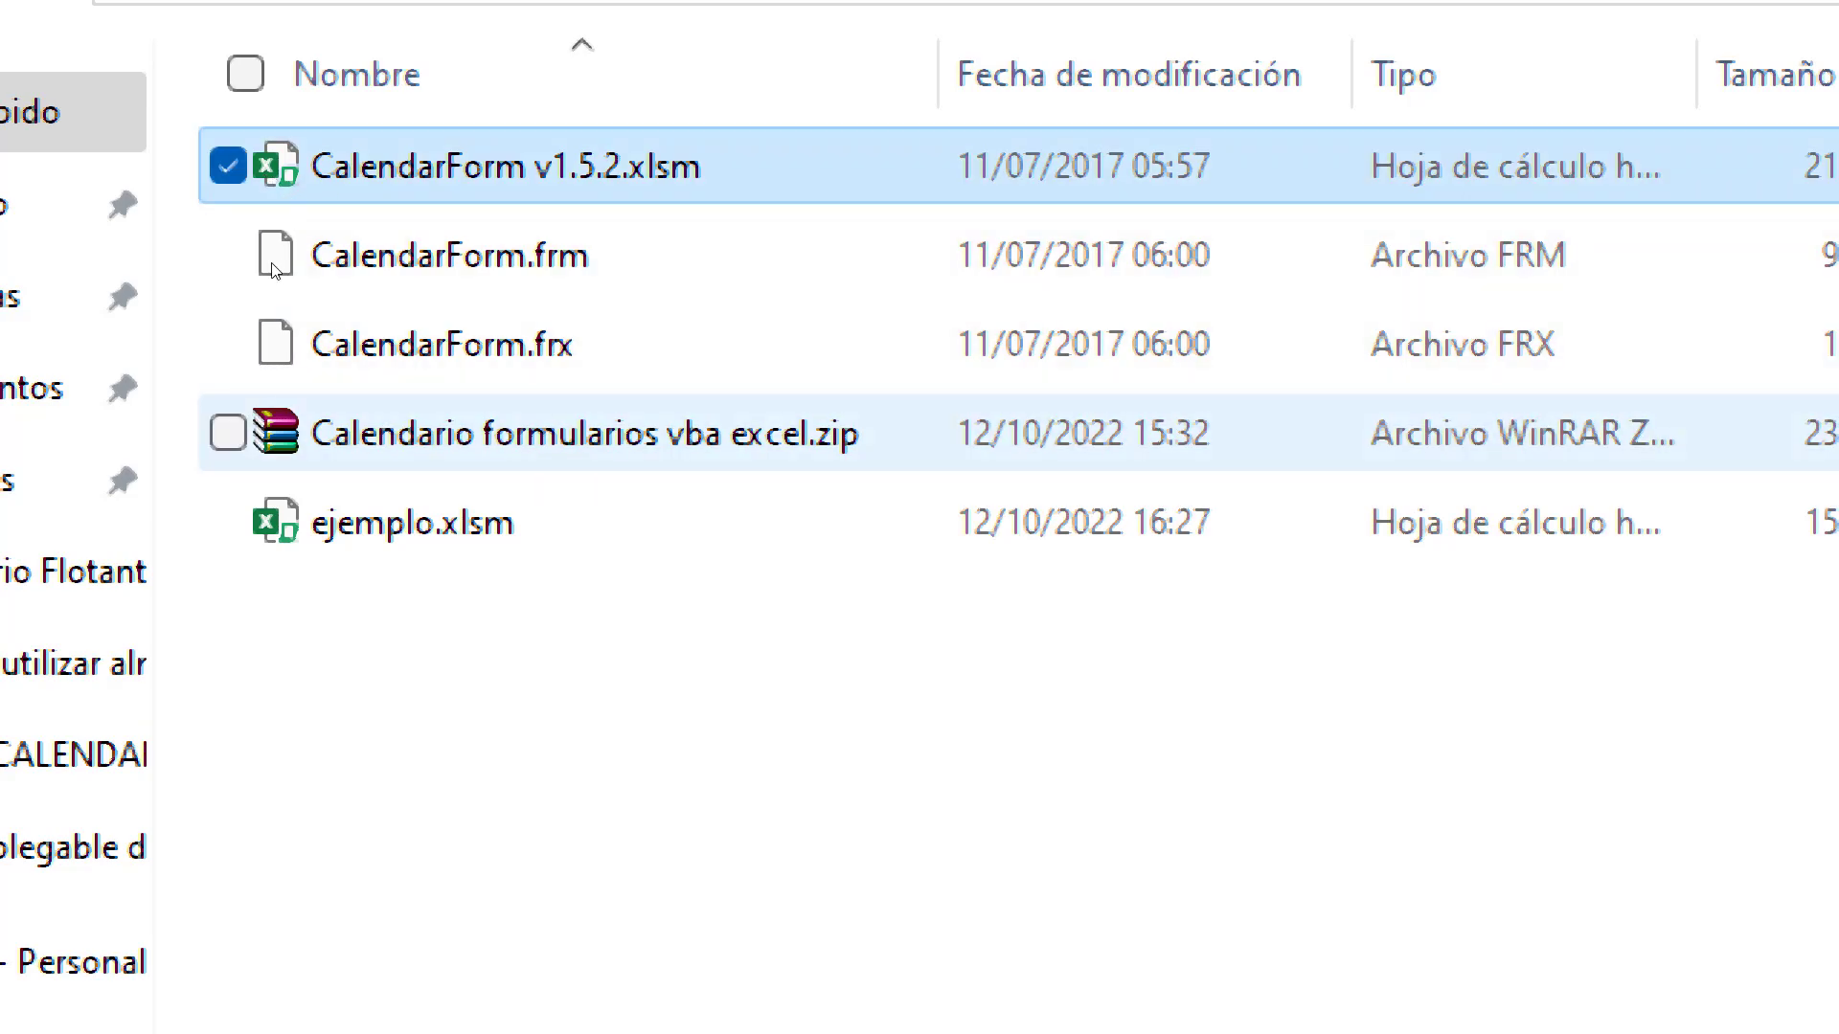
right_click(517, 455)
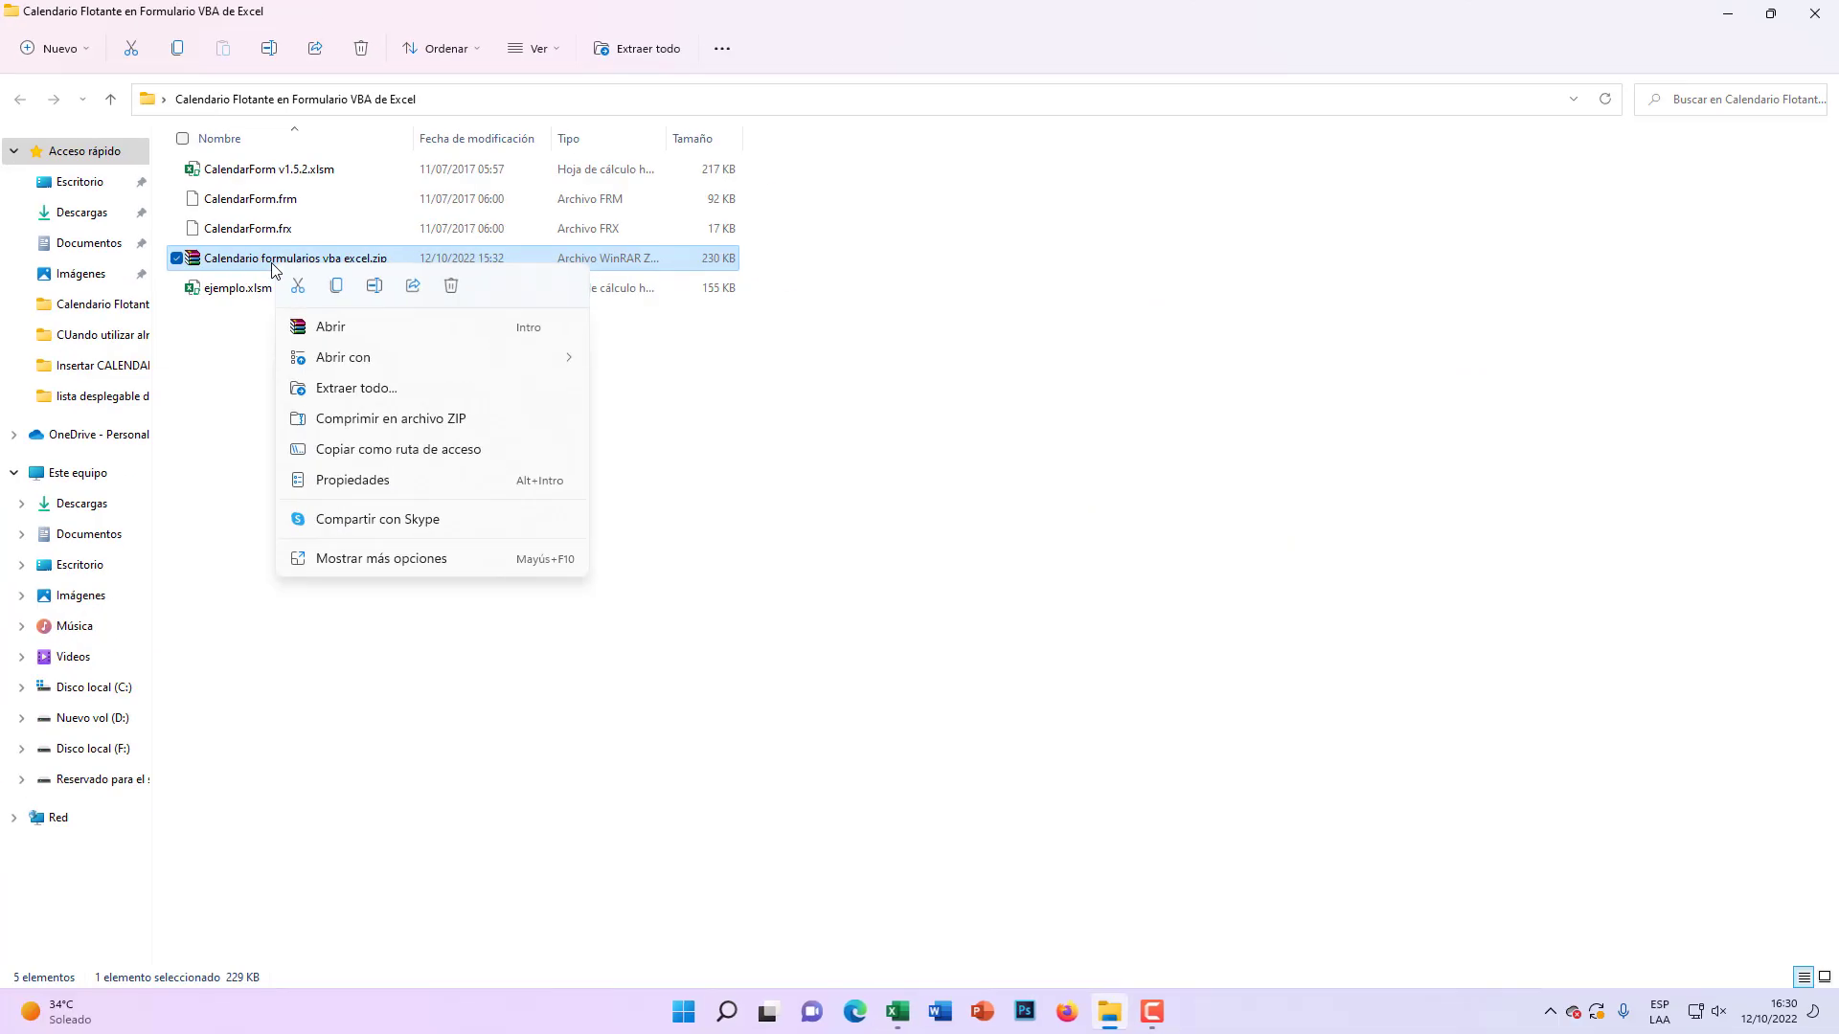
click(379, 567)
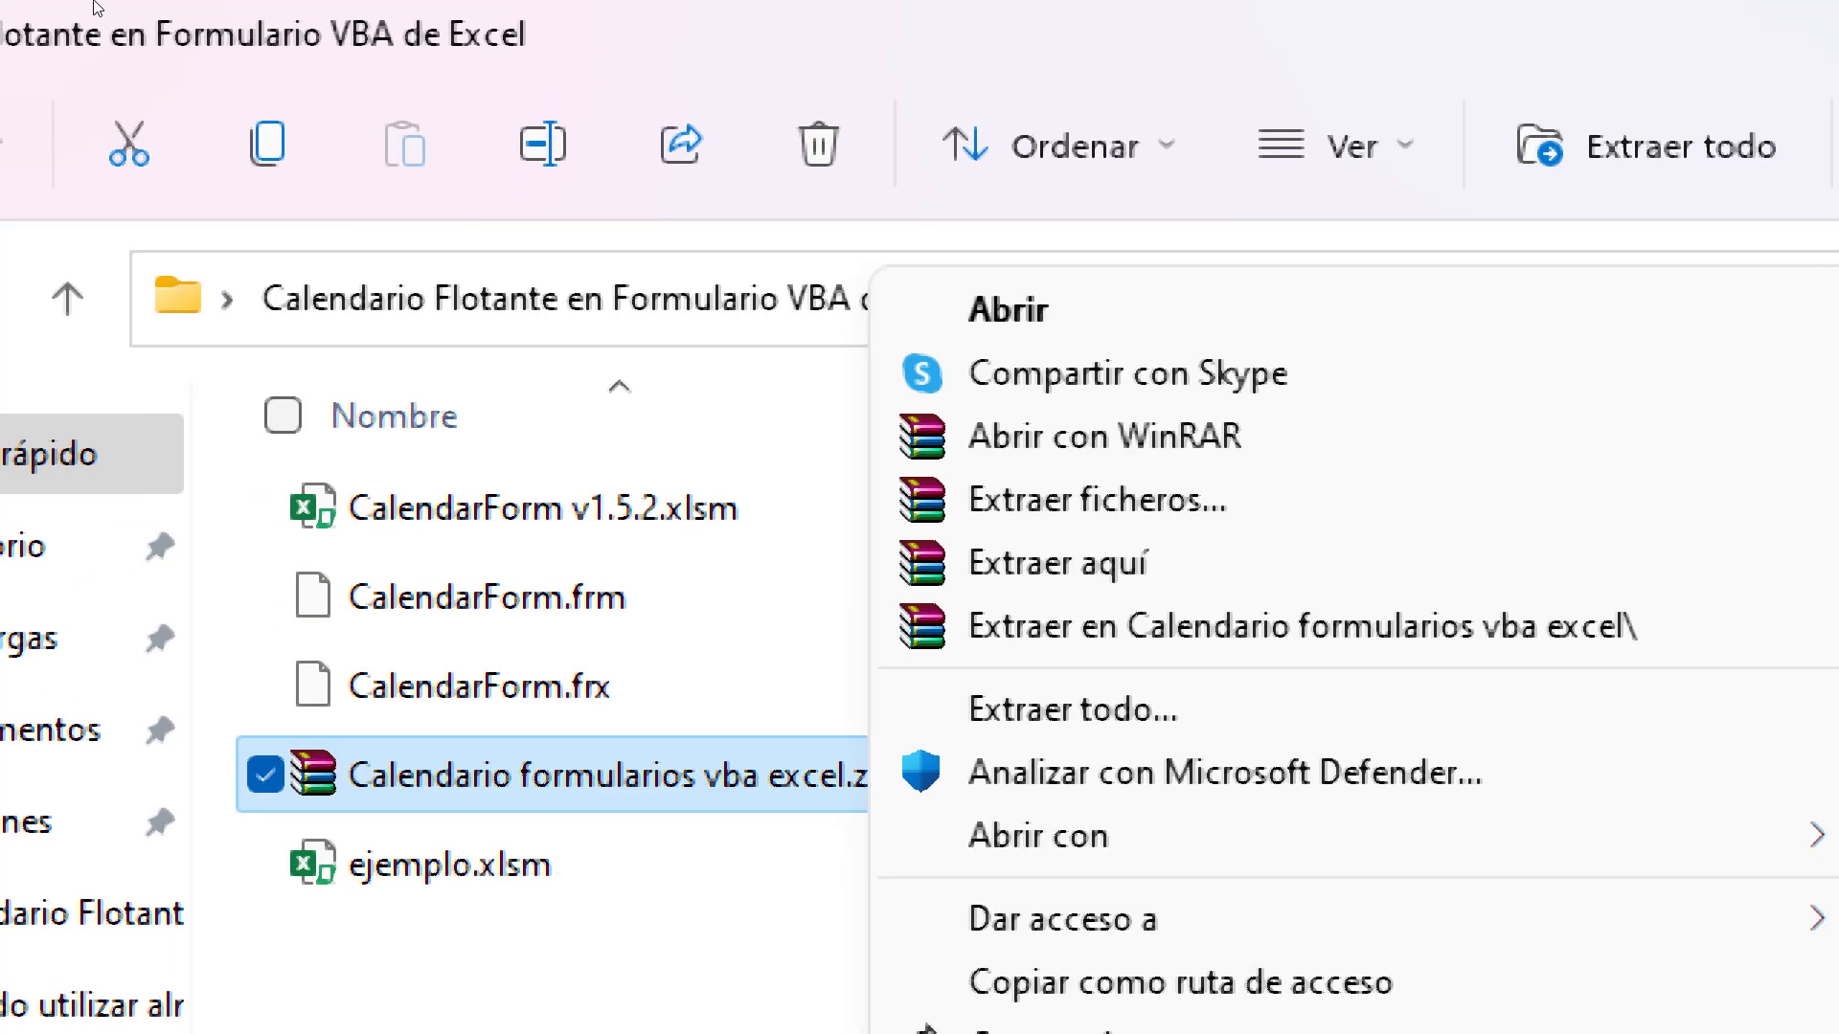
key(Escape)
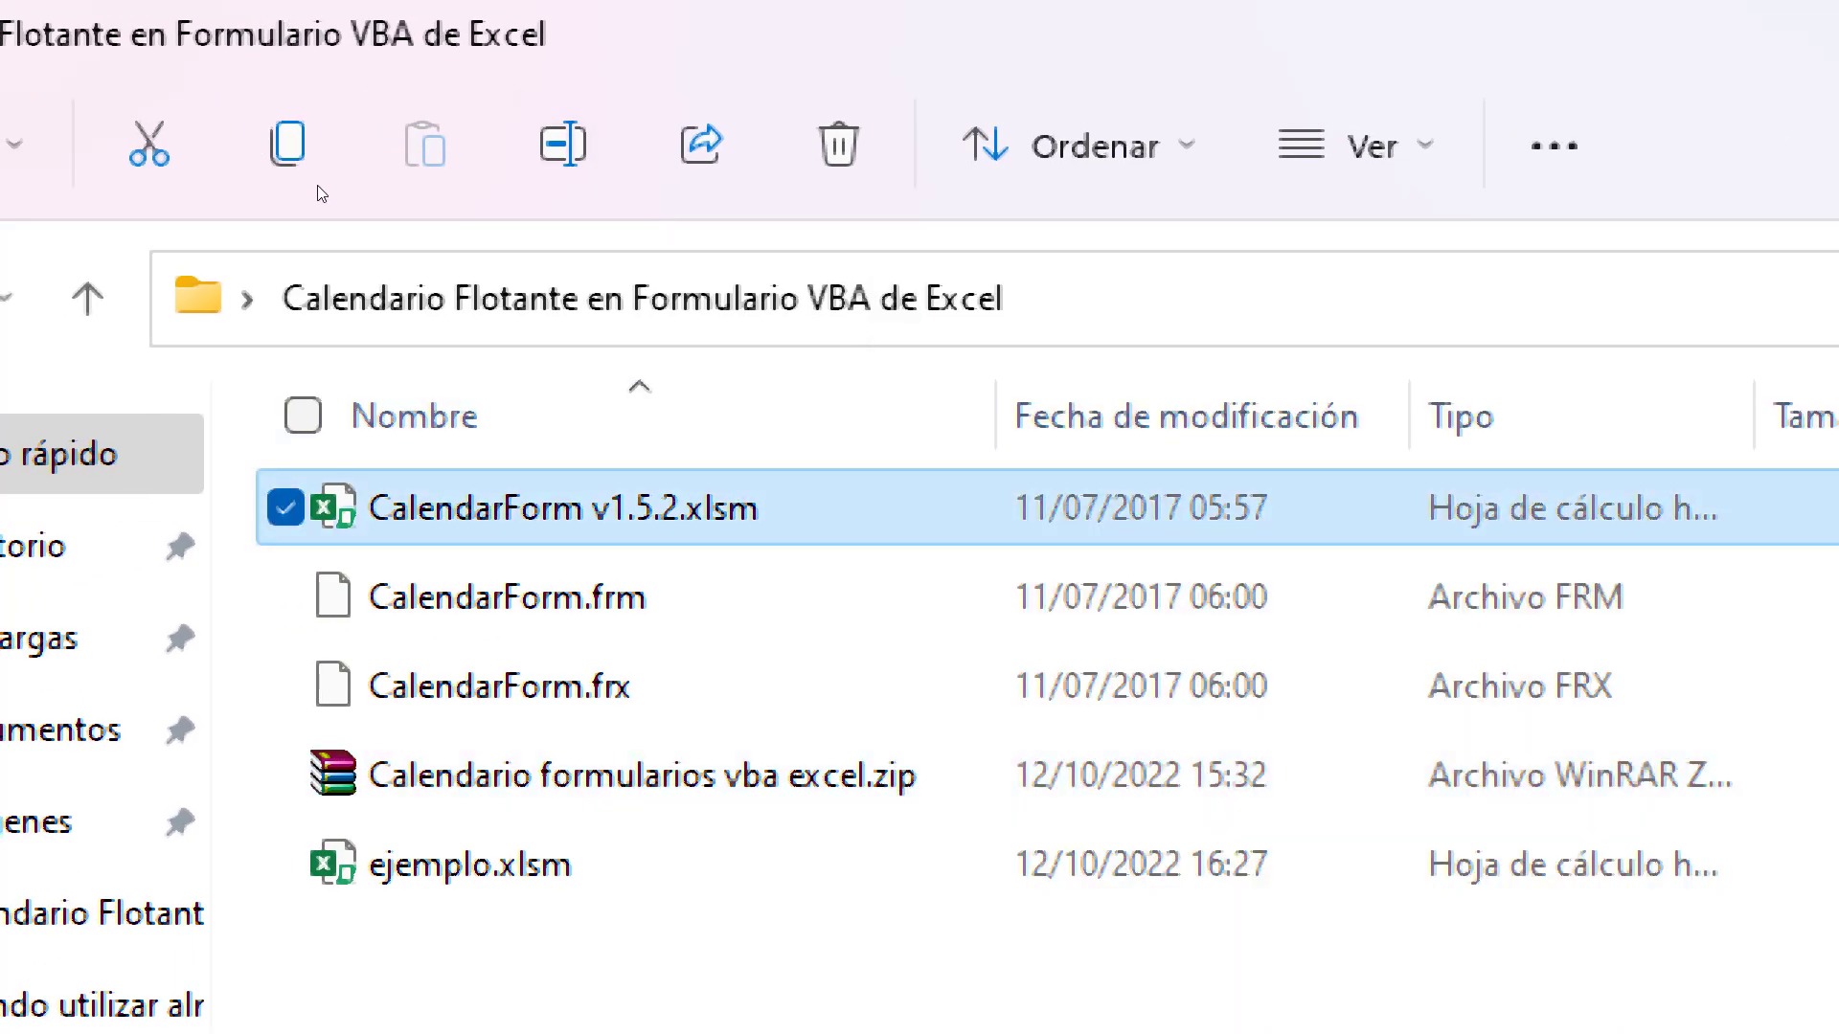
click(402, 508)
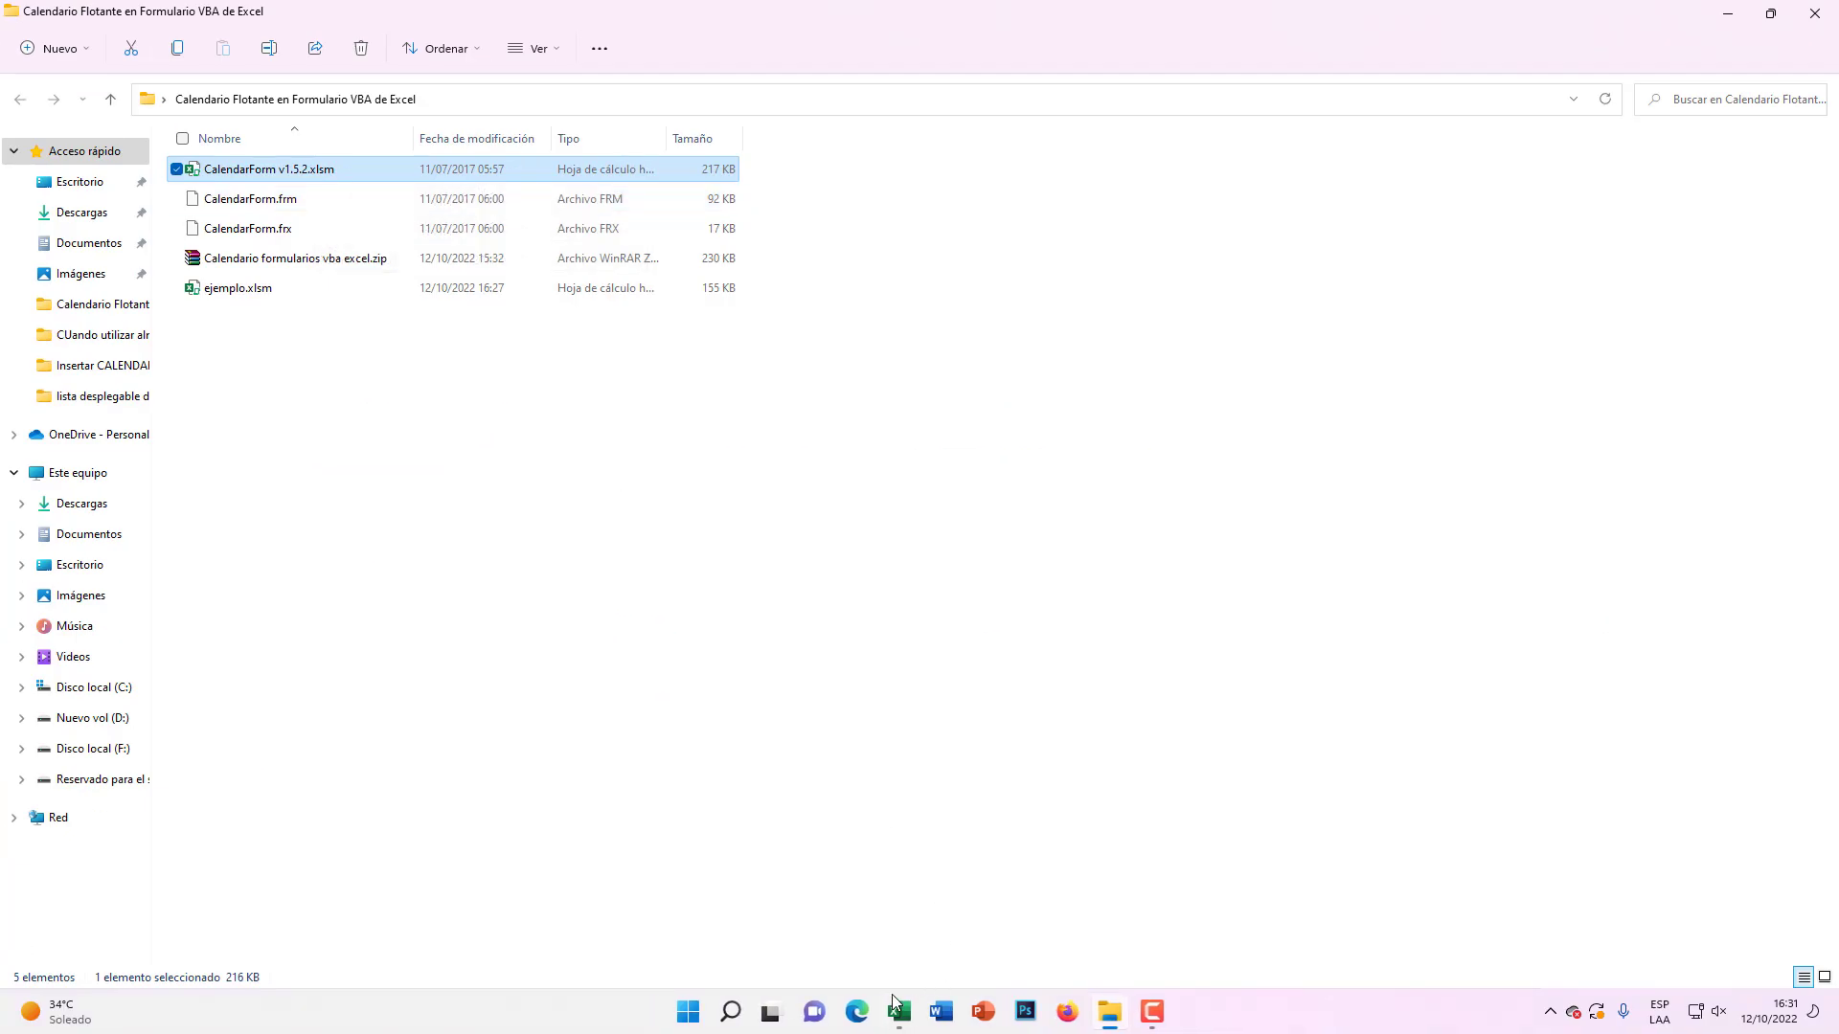
Step: Import CalendarForm.frm from the Calendario Flotante folder into the project's Formularios
click(964, 934)
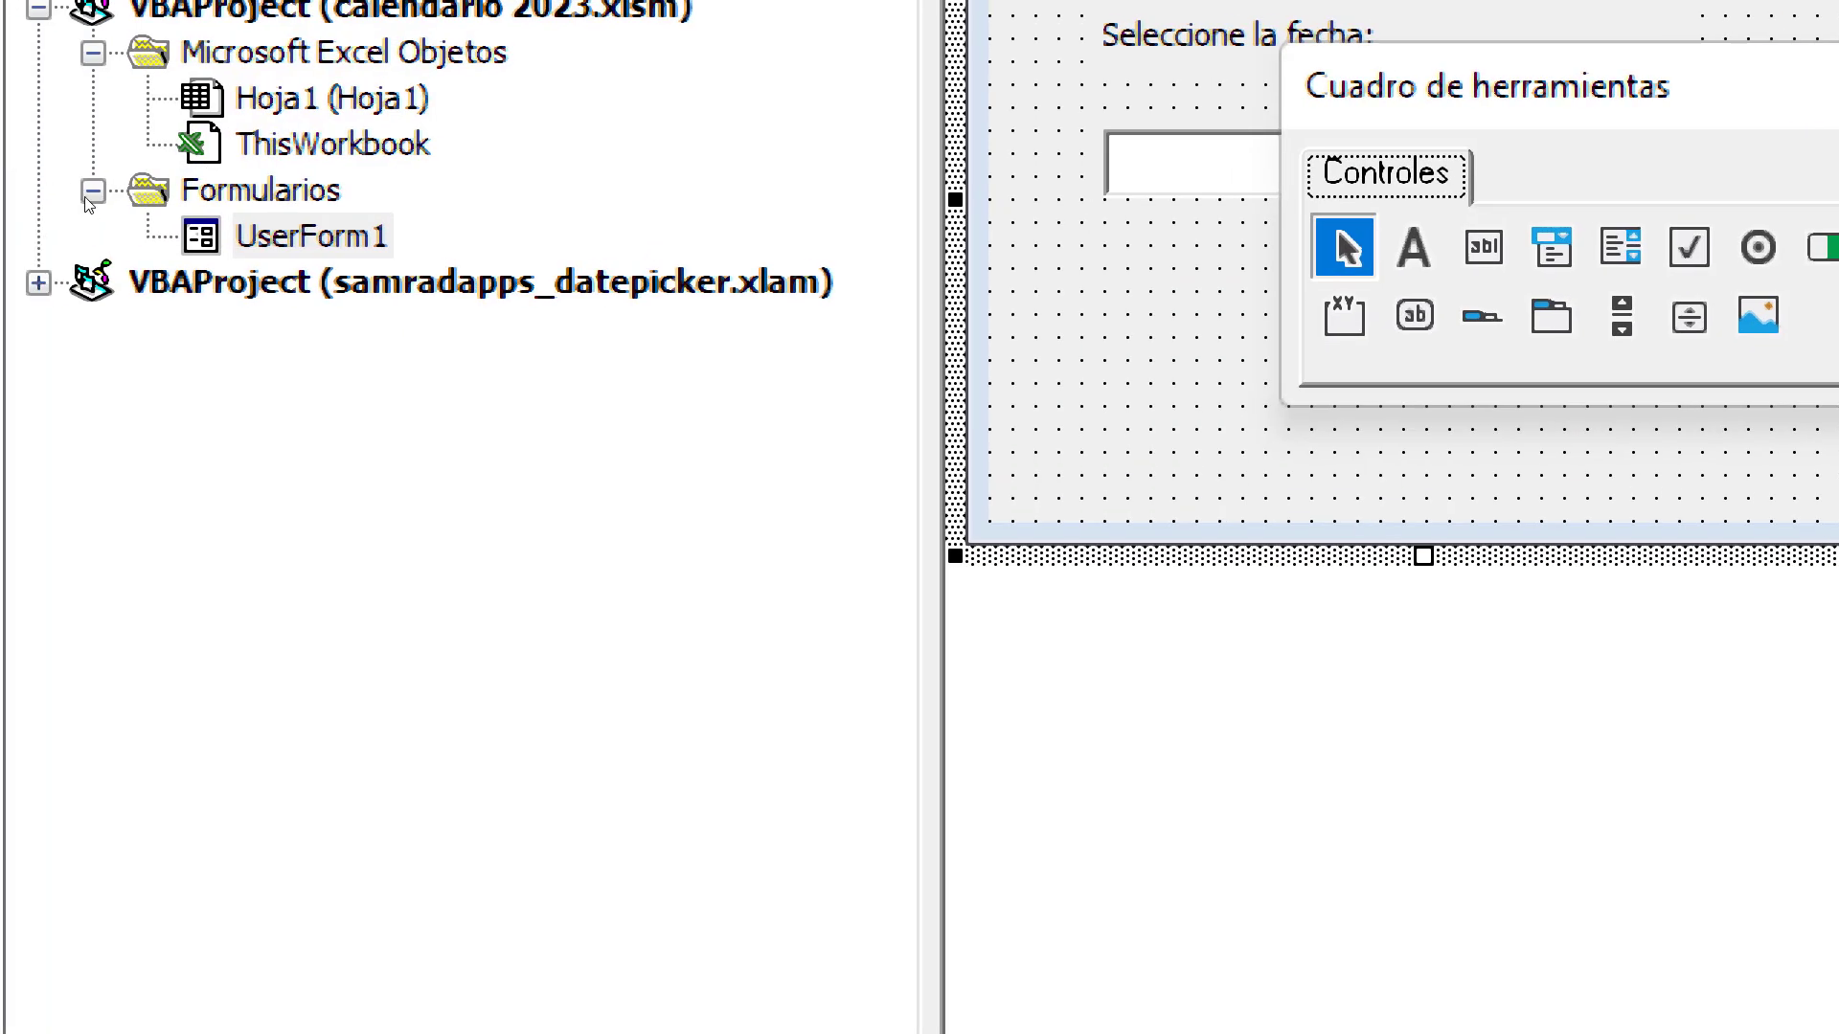
click(32, 195)
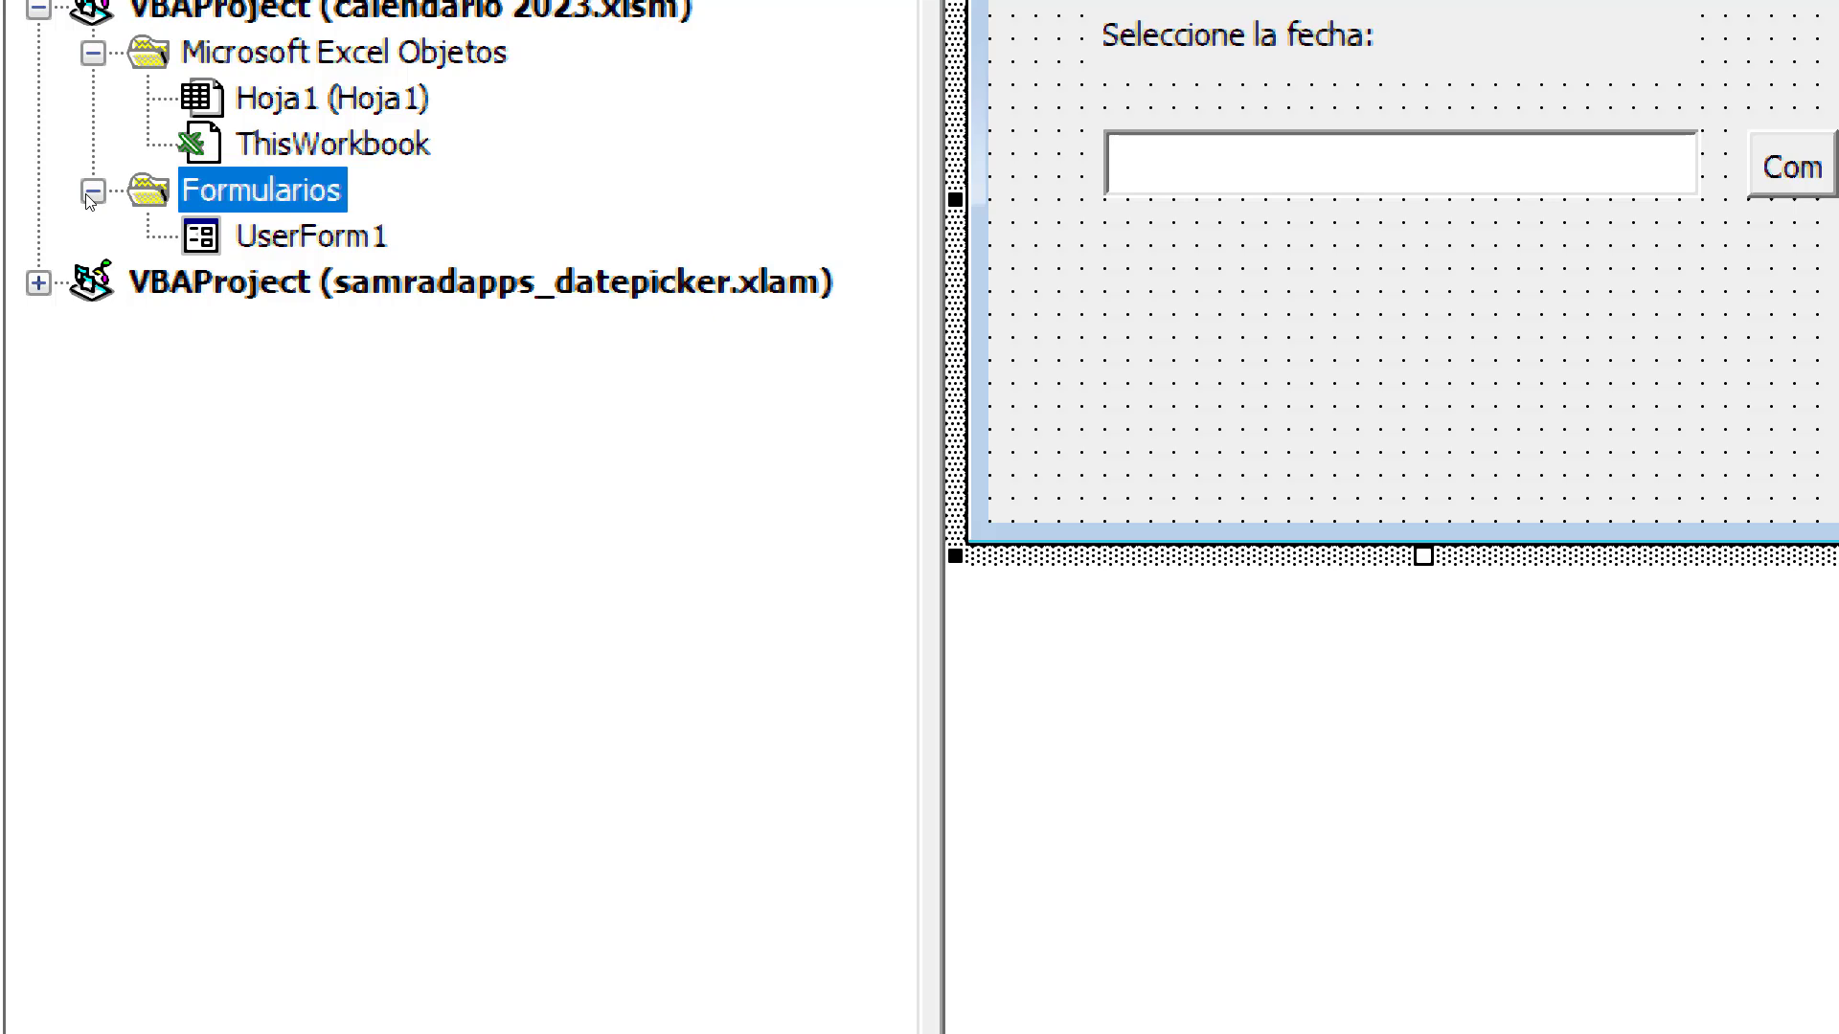
key(shift+F10)
key(Down)
key(Down)
key(Down)
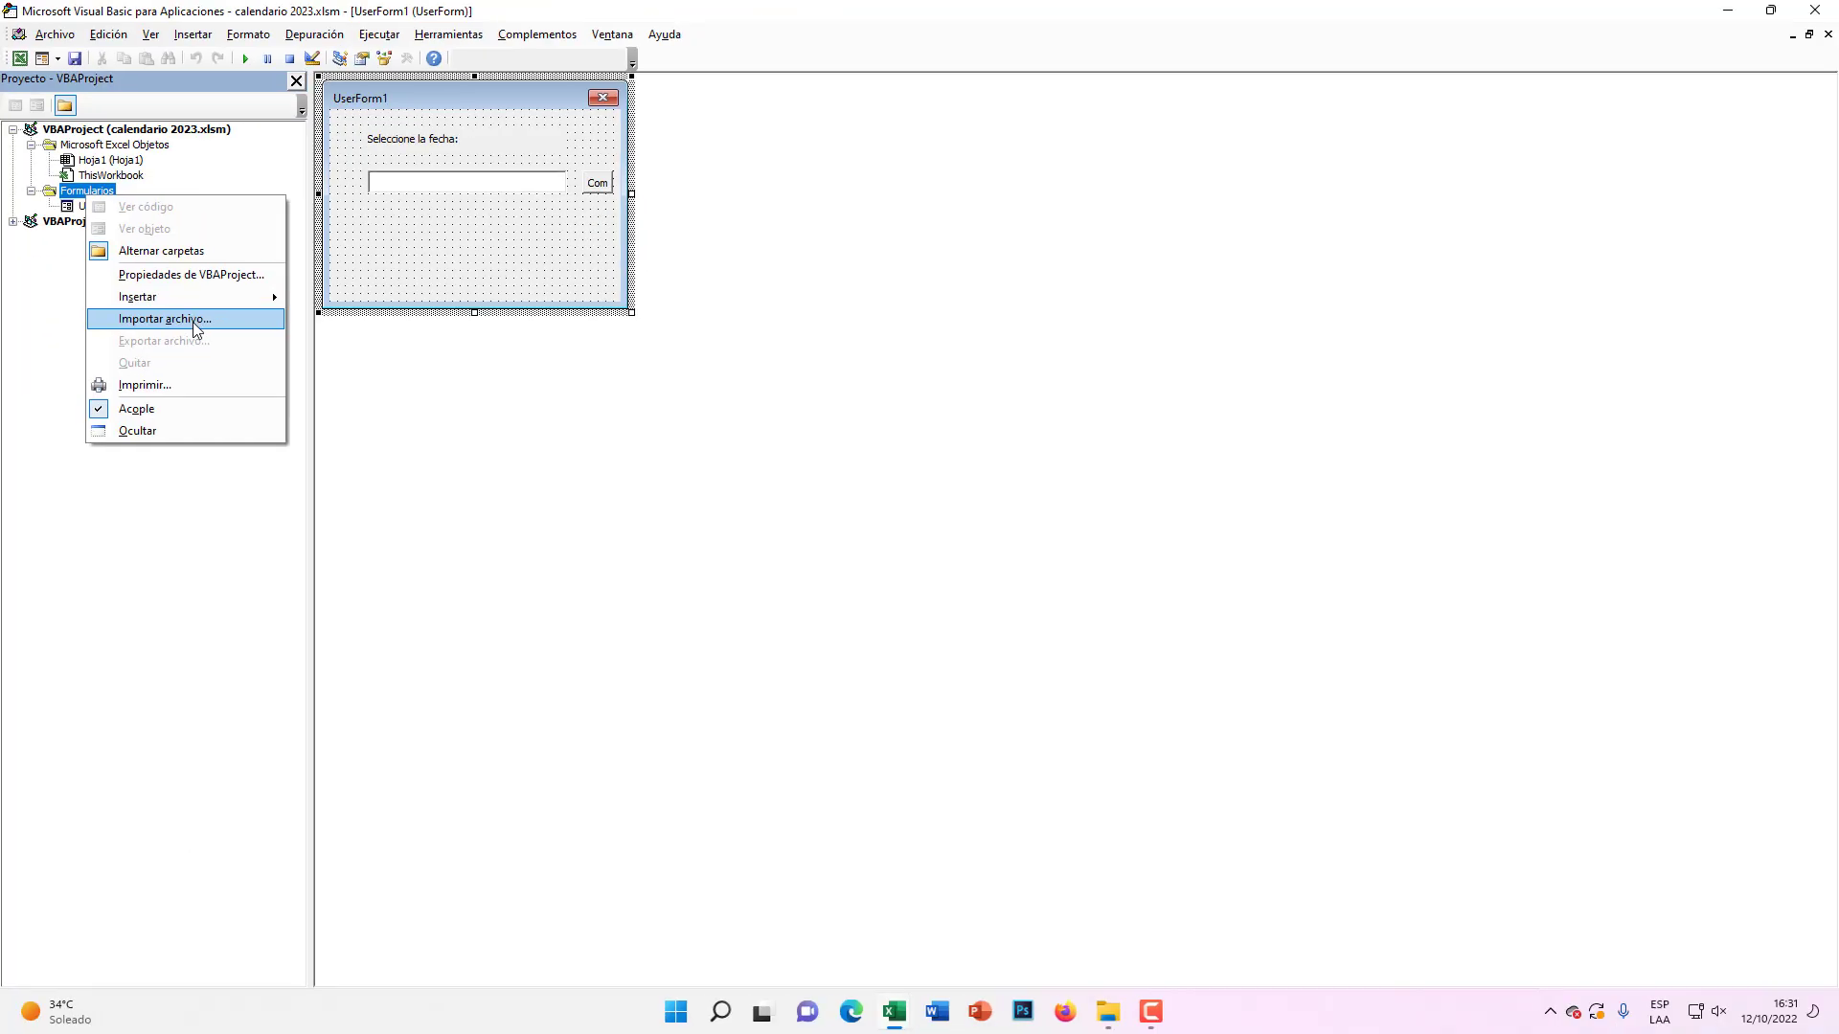
key(Return)
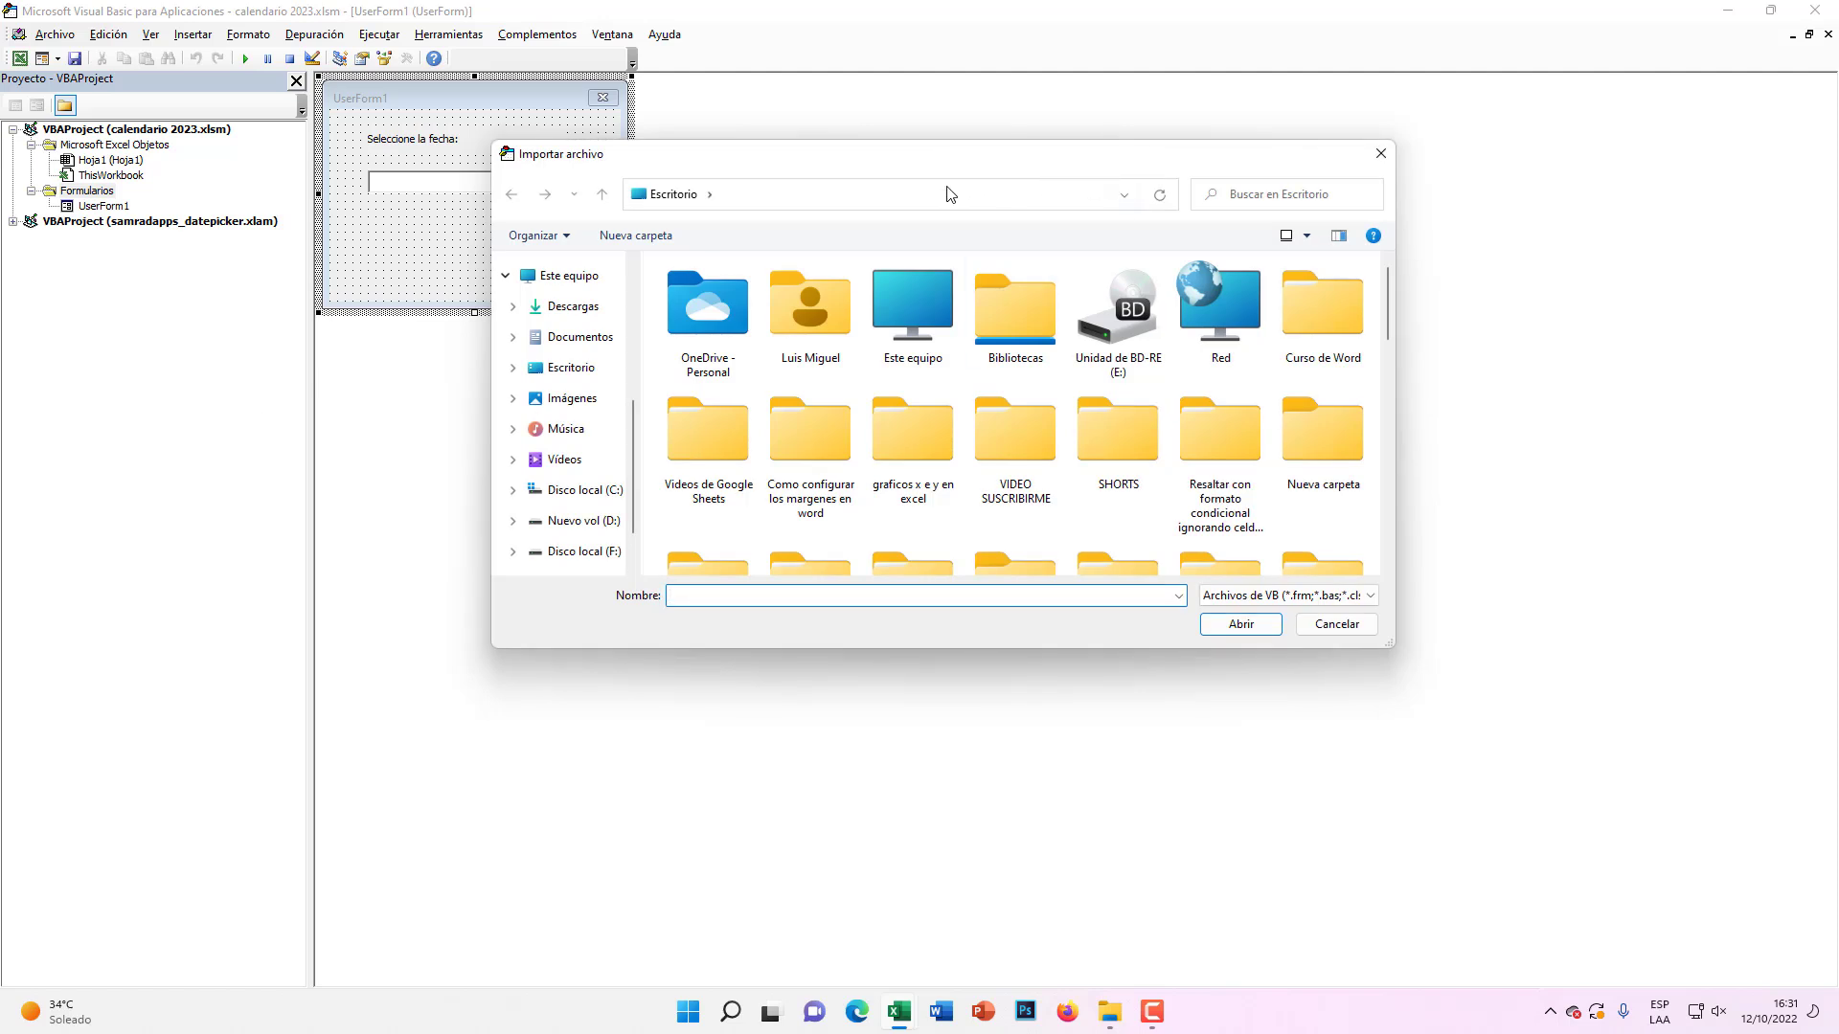
drag(1385, 297, 1393, 599)
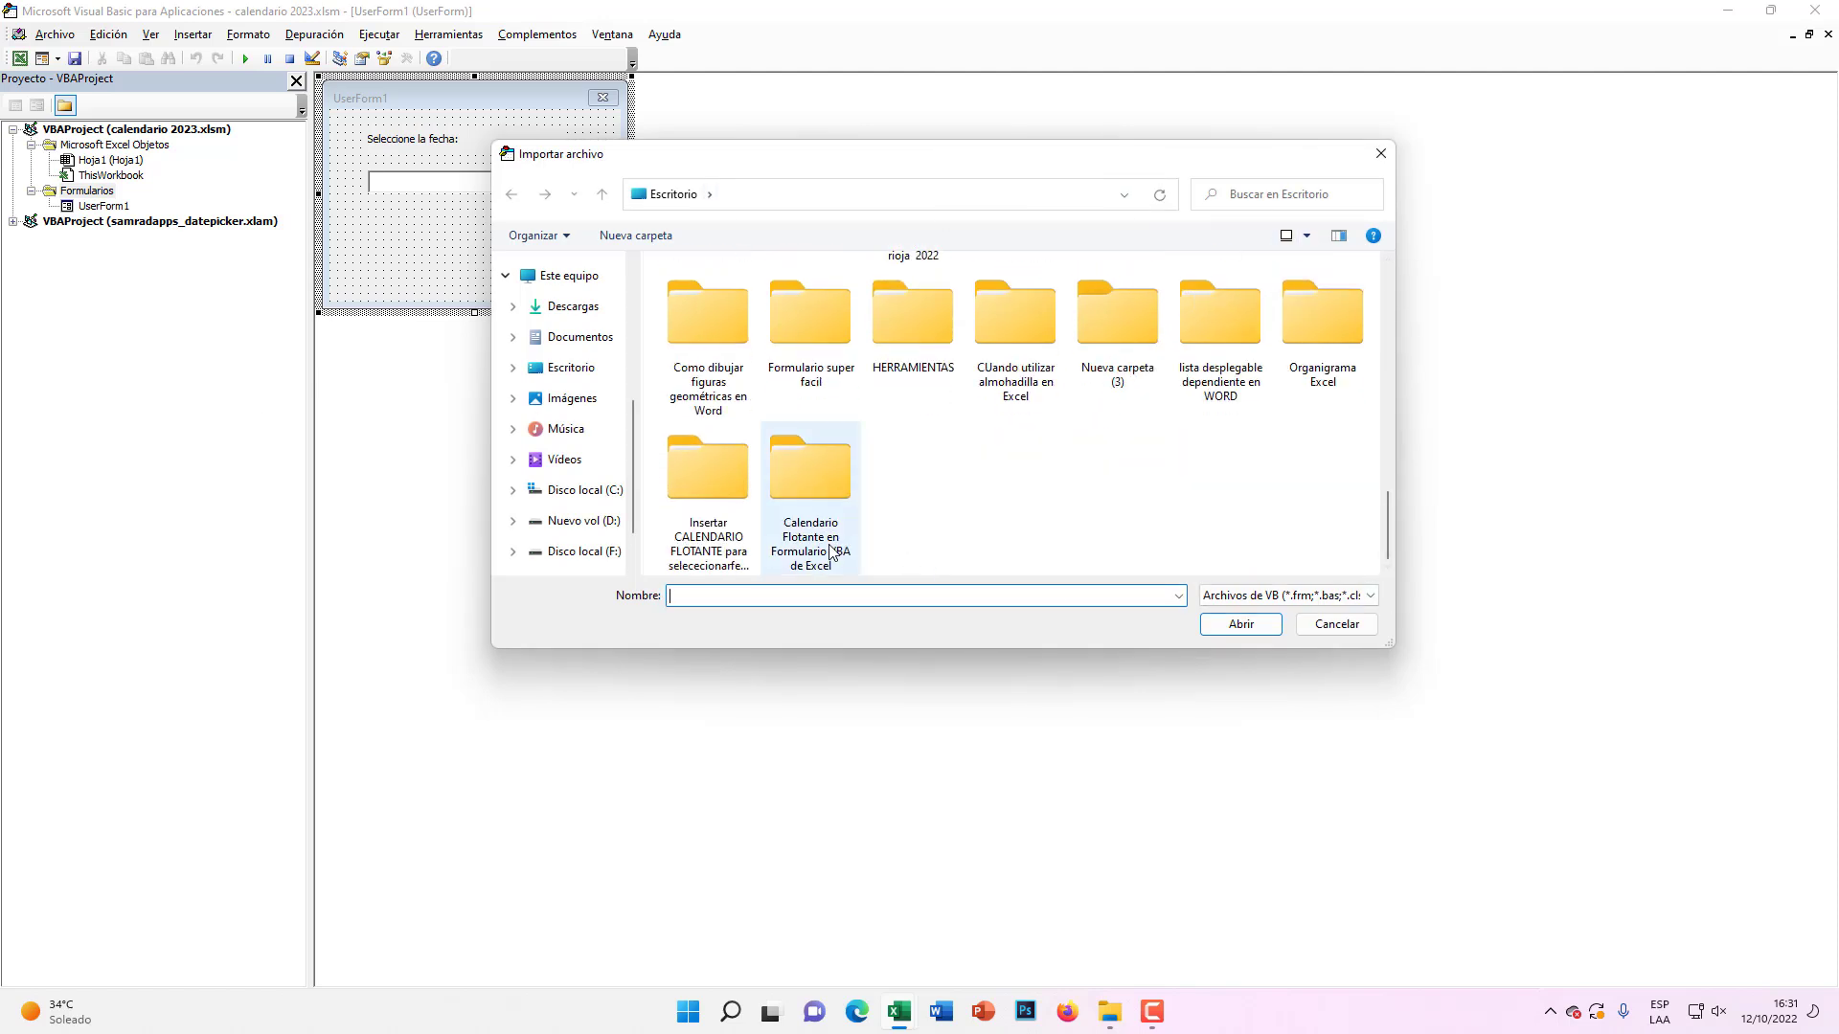
double_click(811, 484)
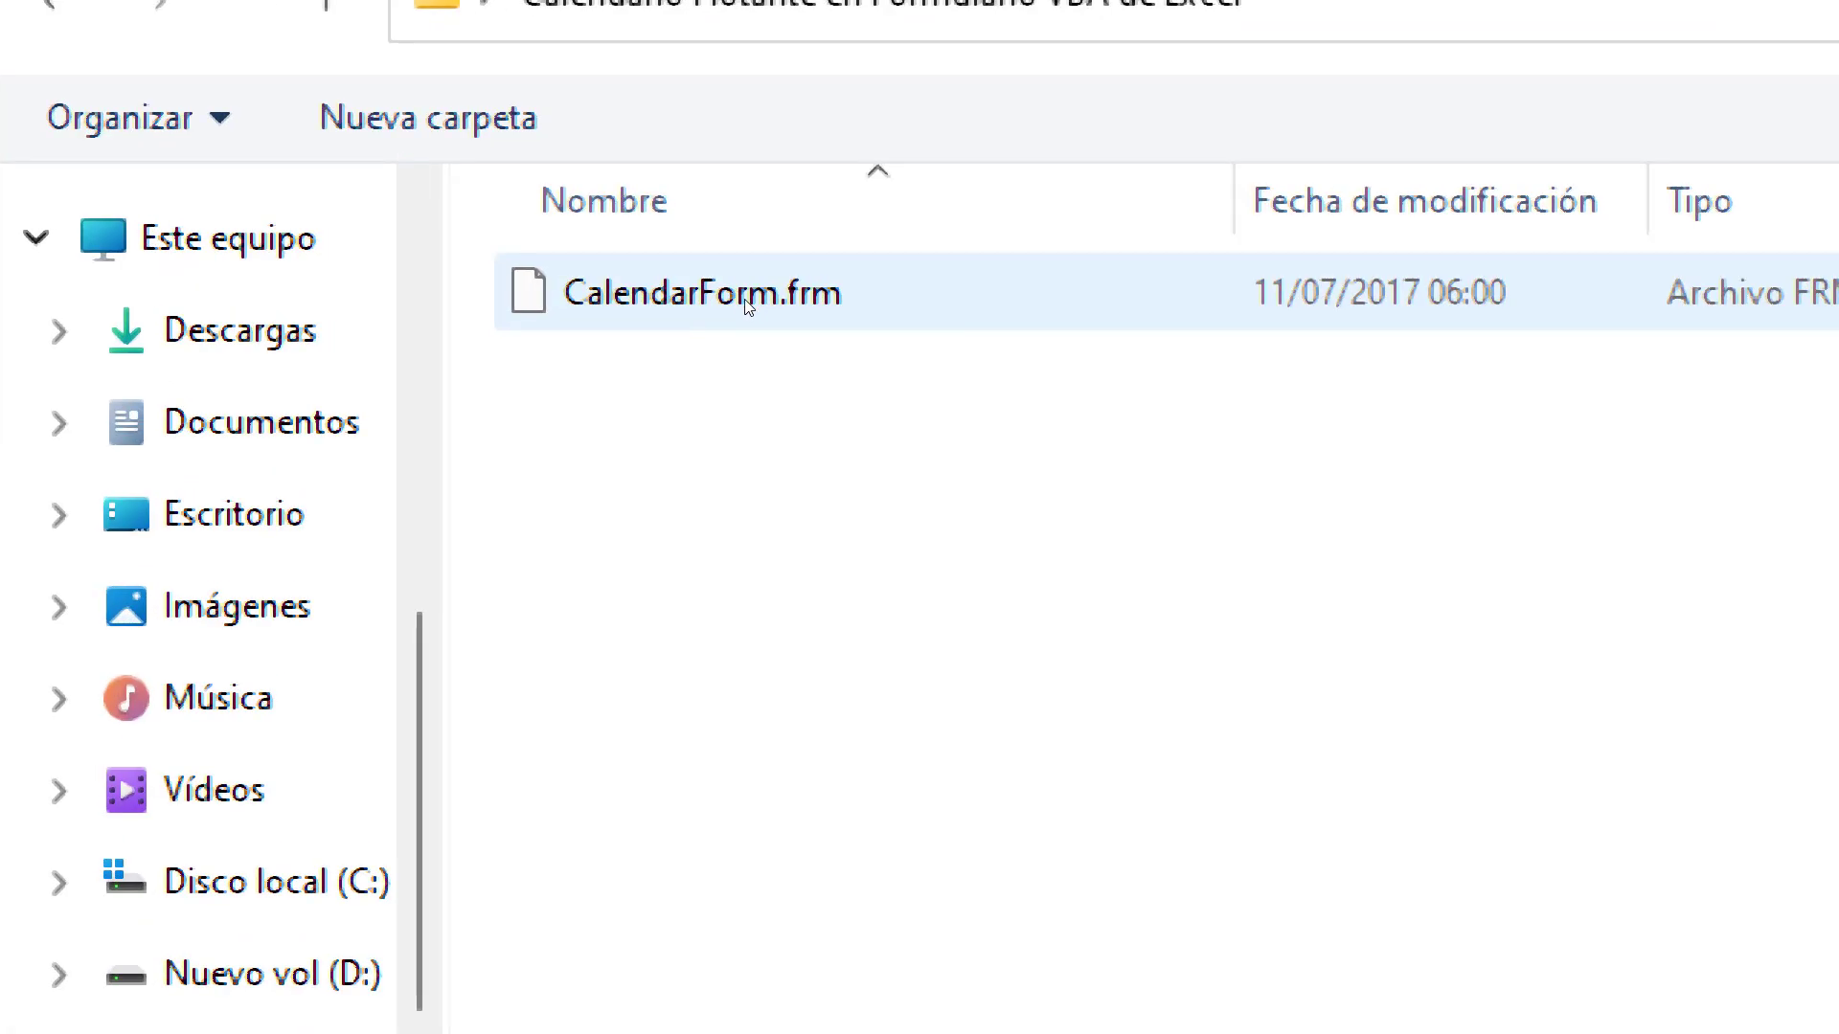
click(747, 304)
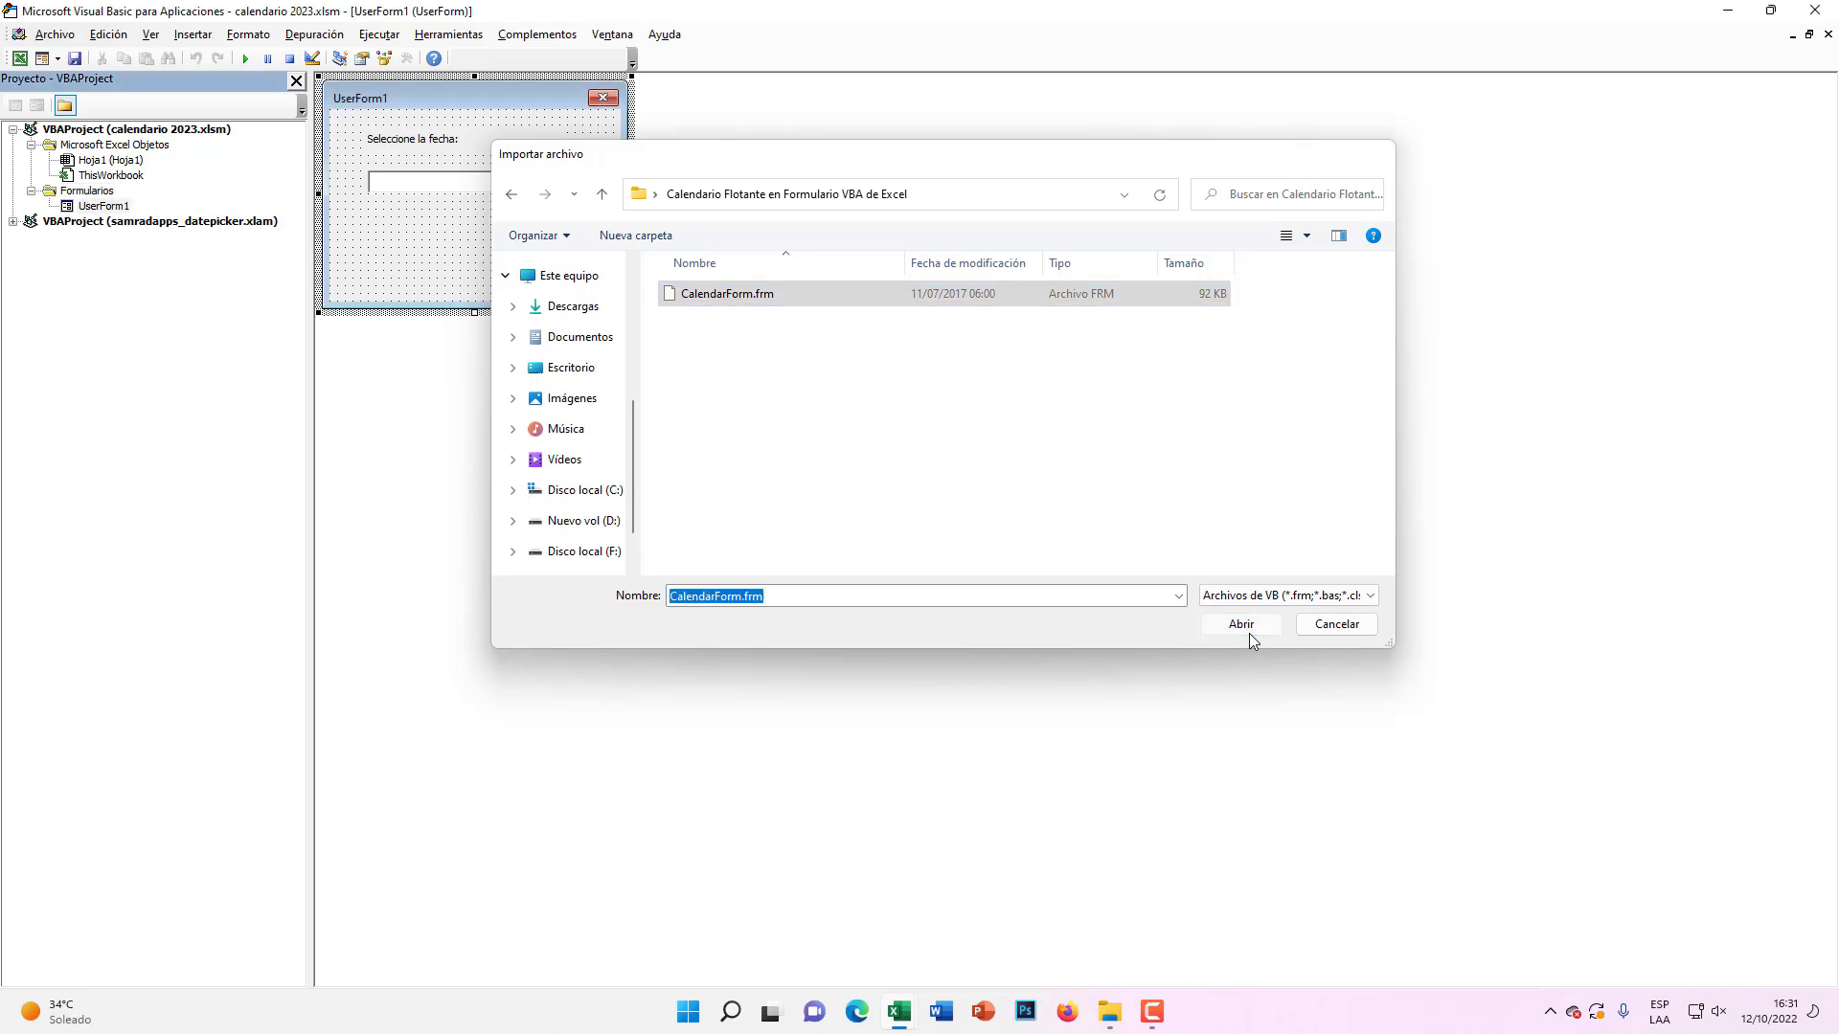
click(1245, 628)
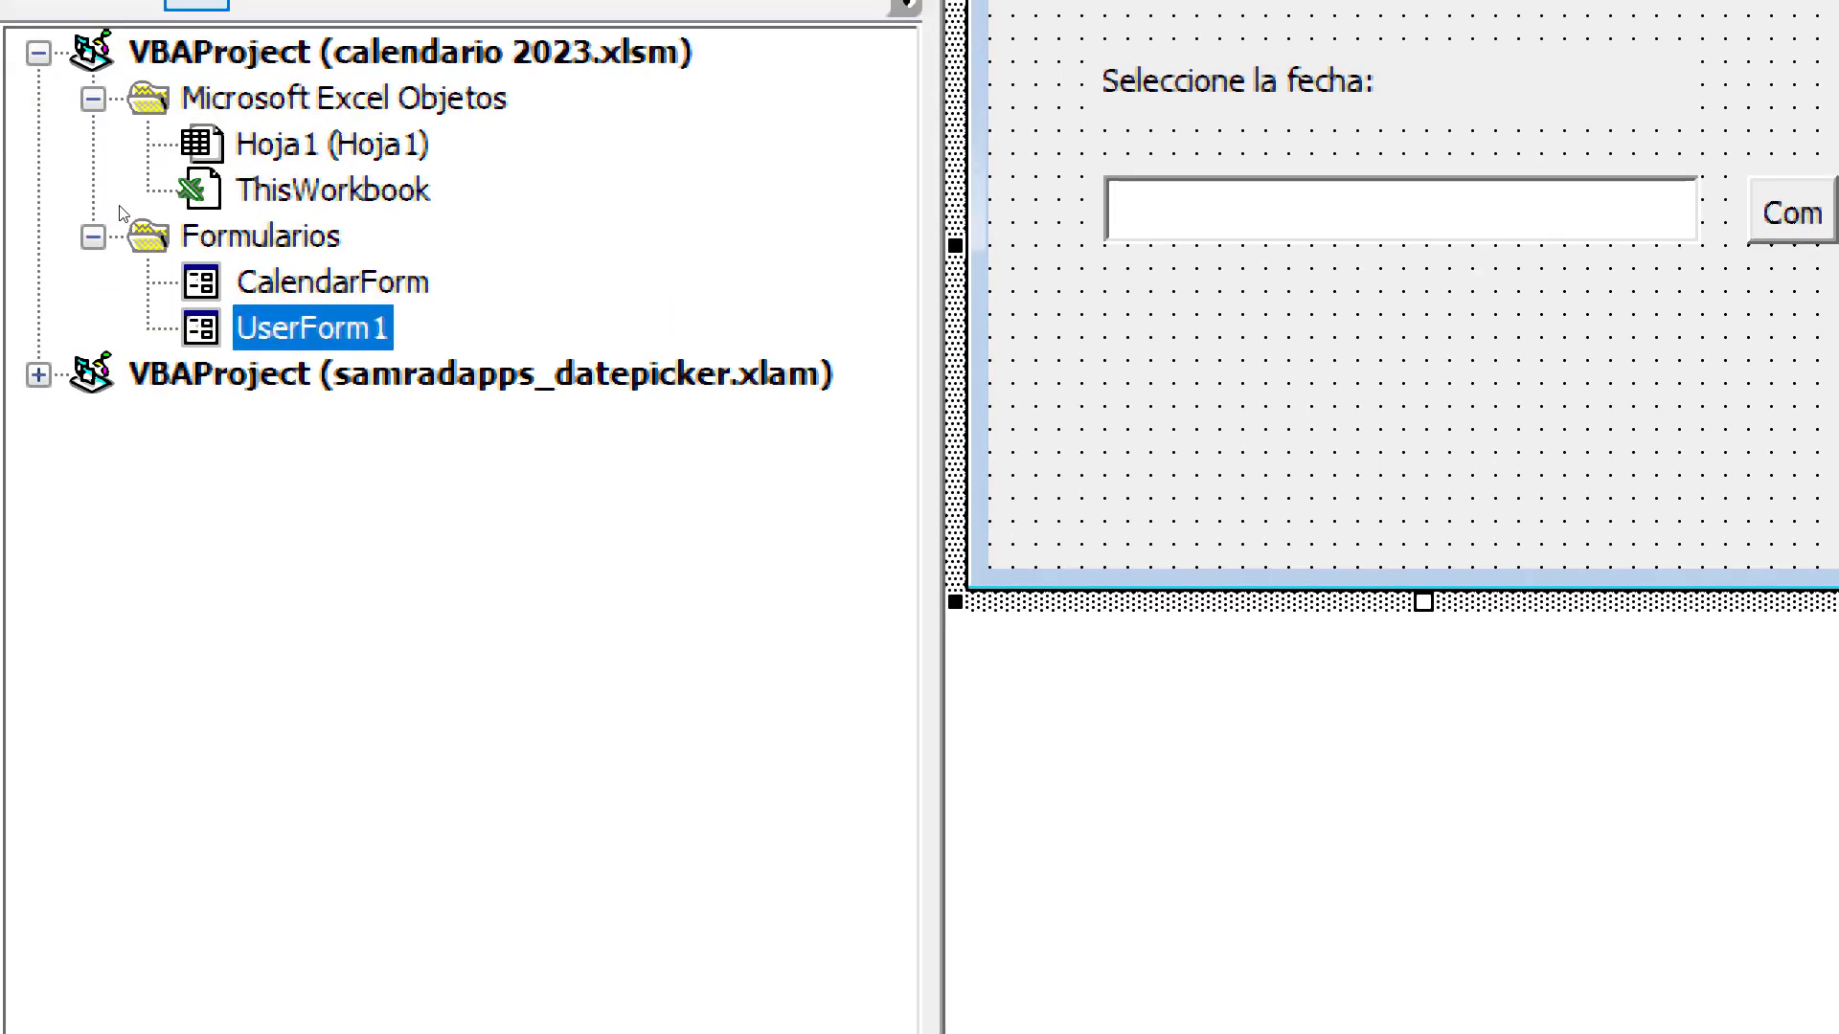
double_click(122, 207)
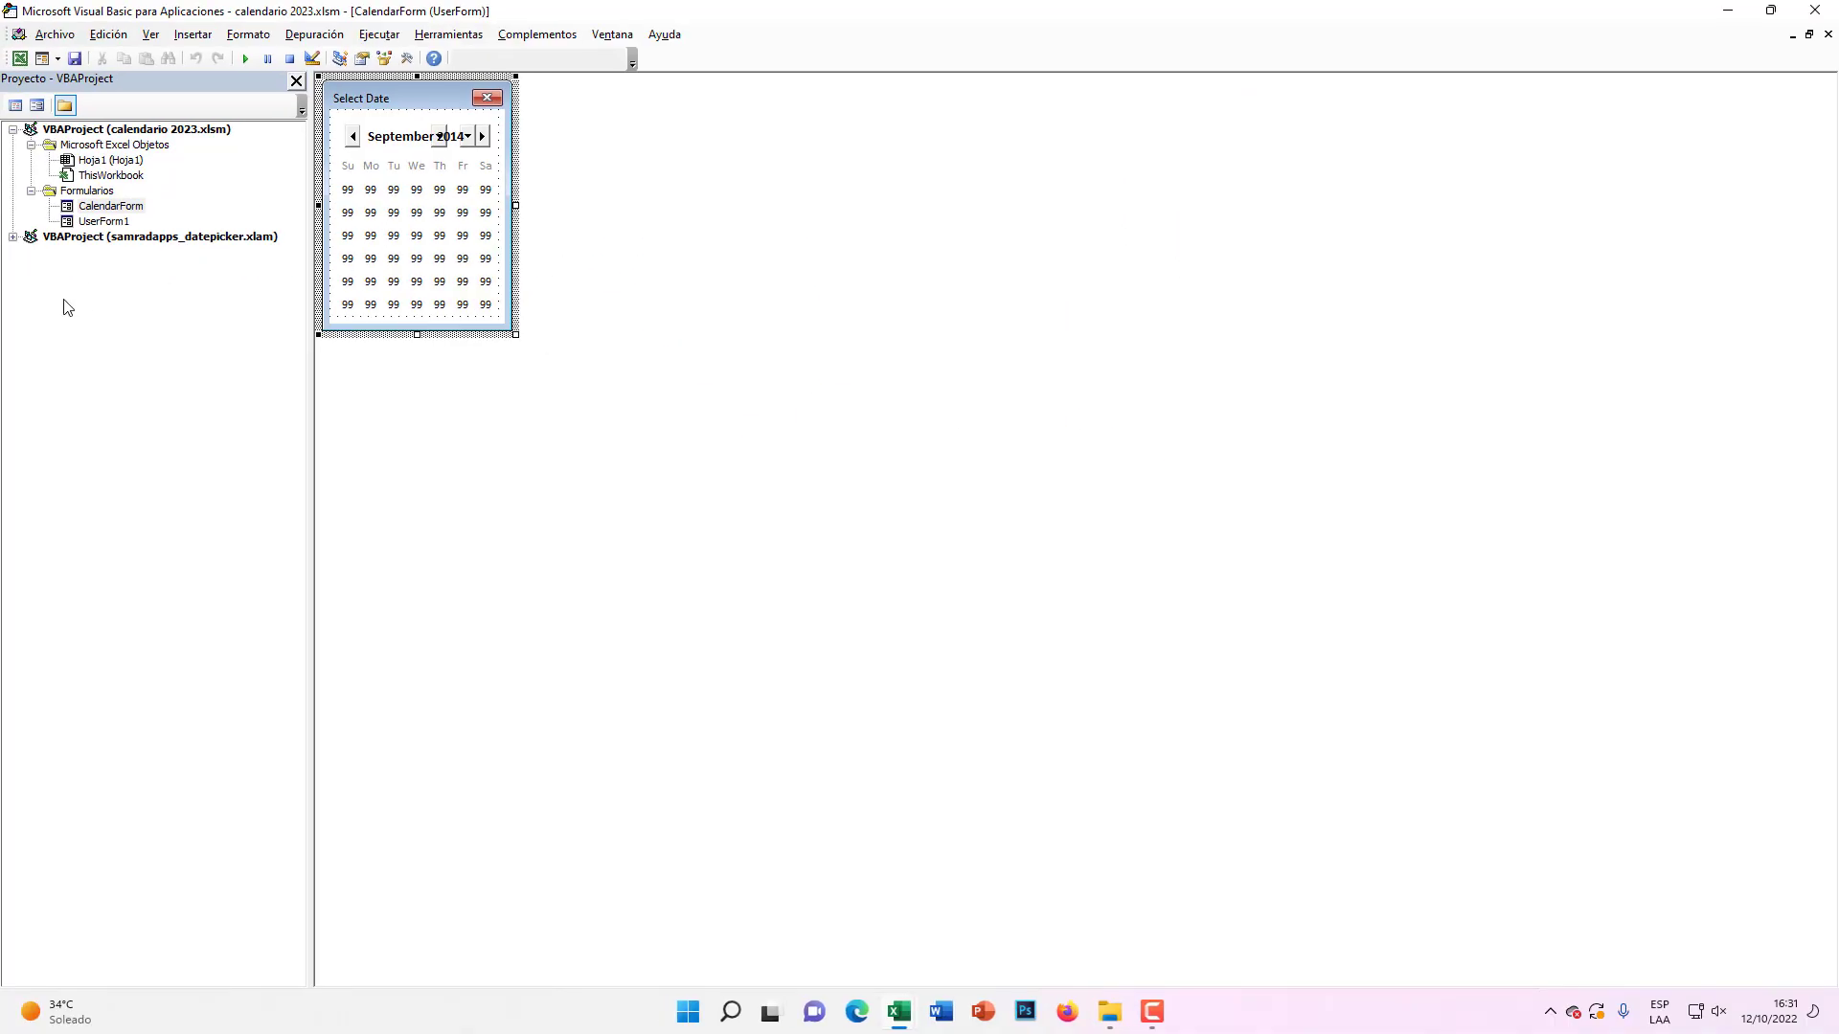
double_click(114, 223)
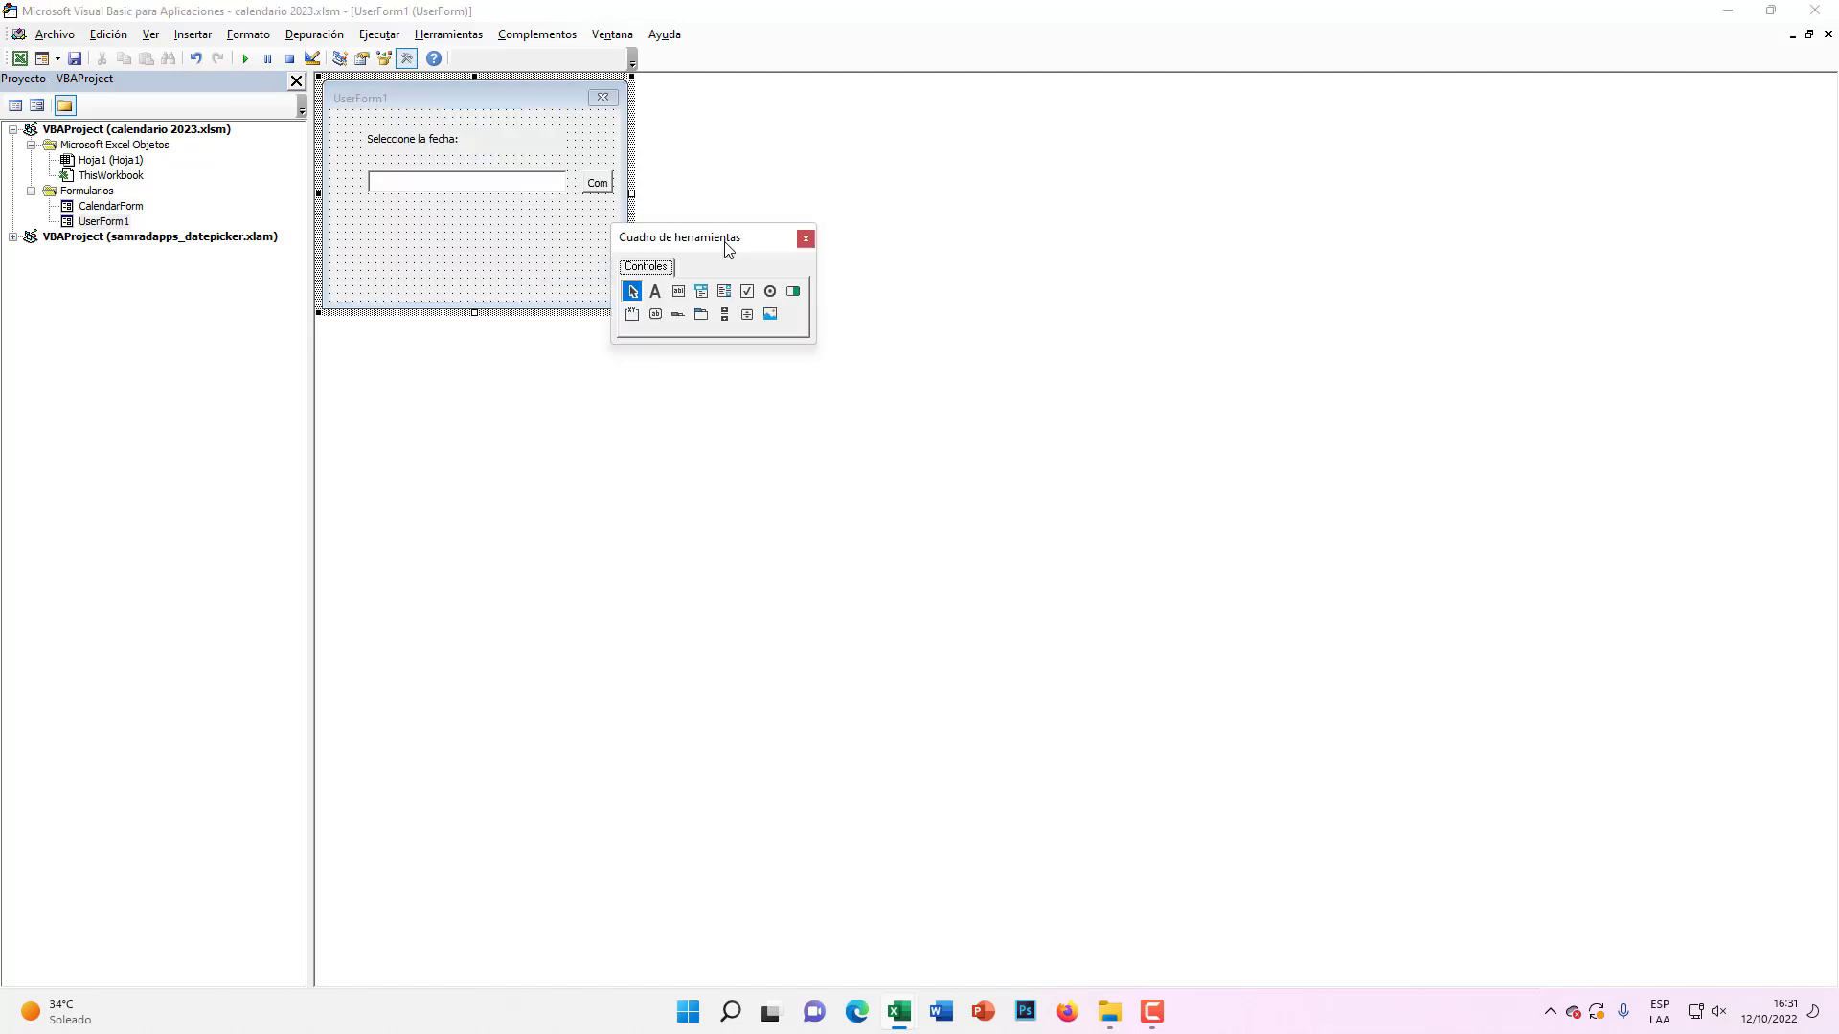
click(510, 178)
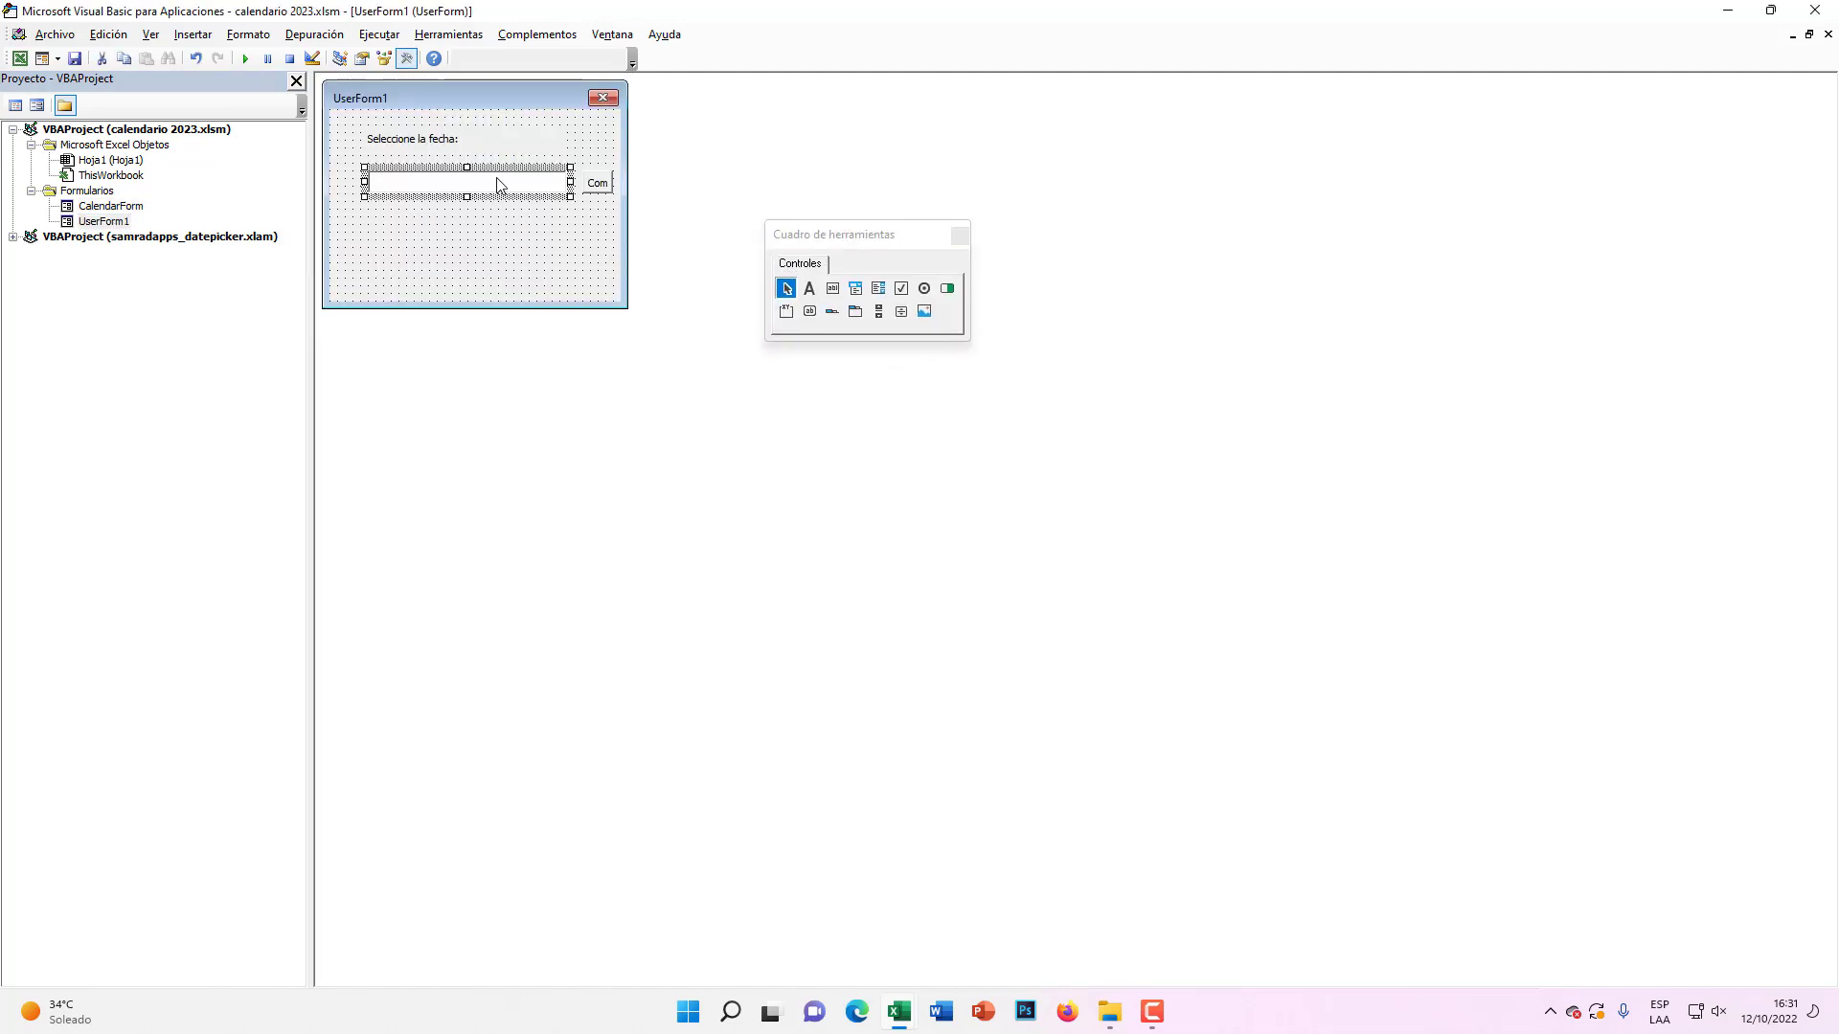
click(593, 191)
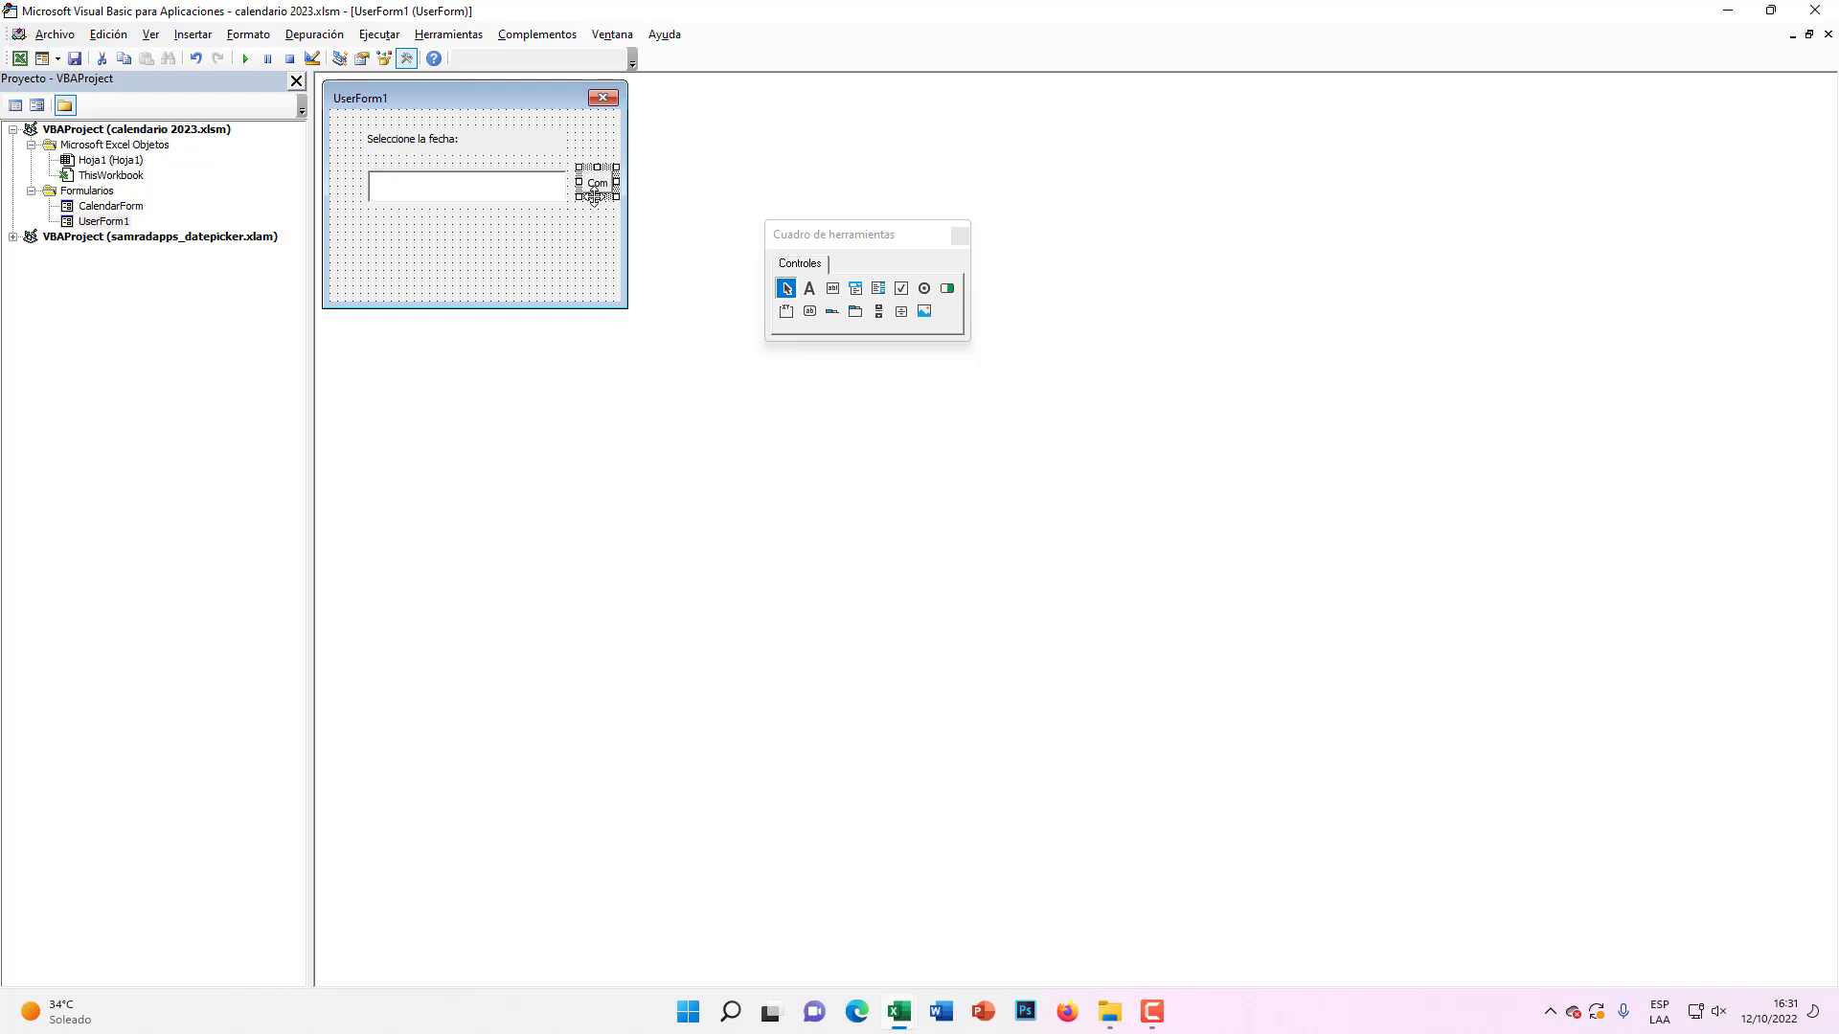
click(532, 222)
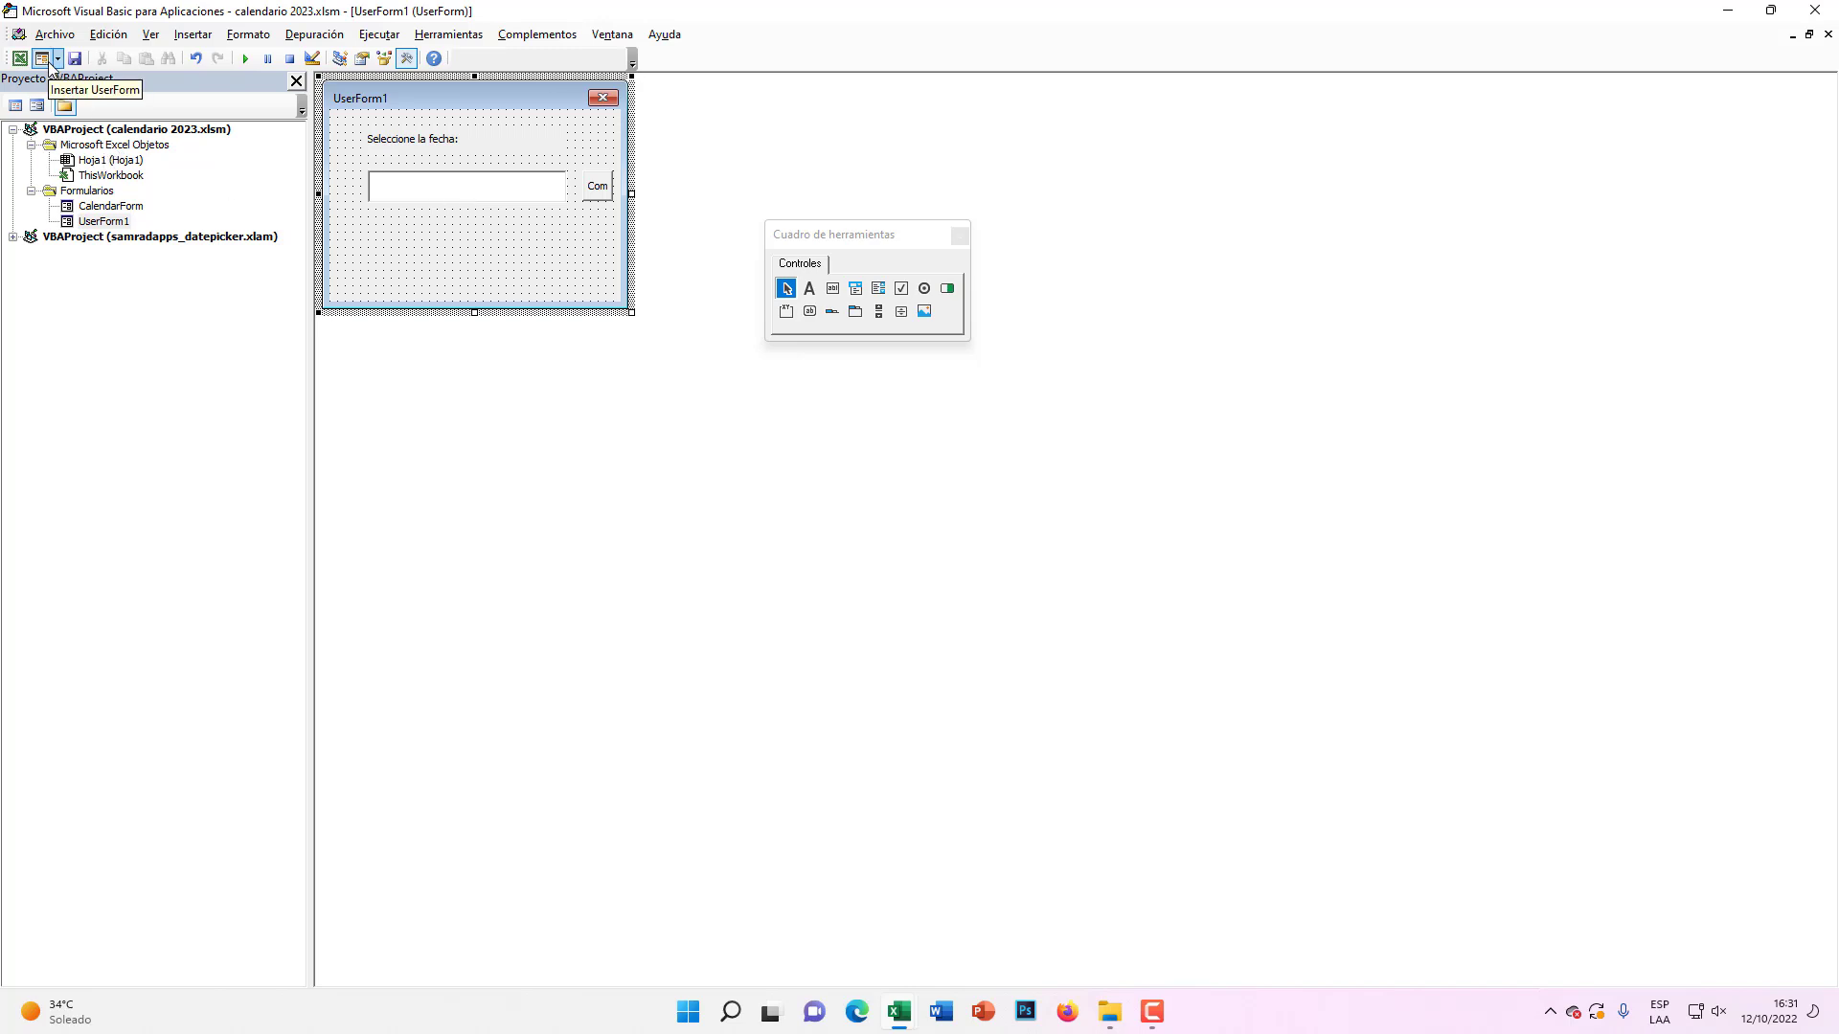
click(870, 968)
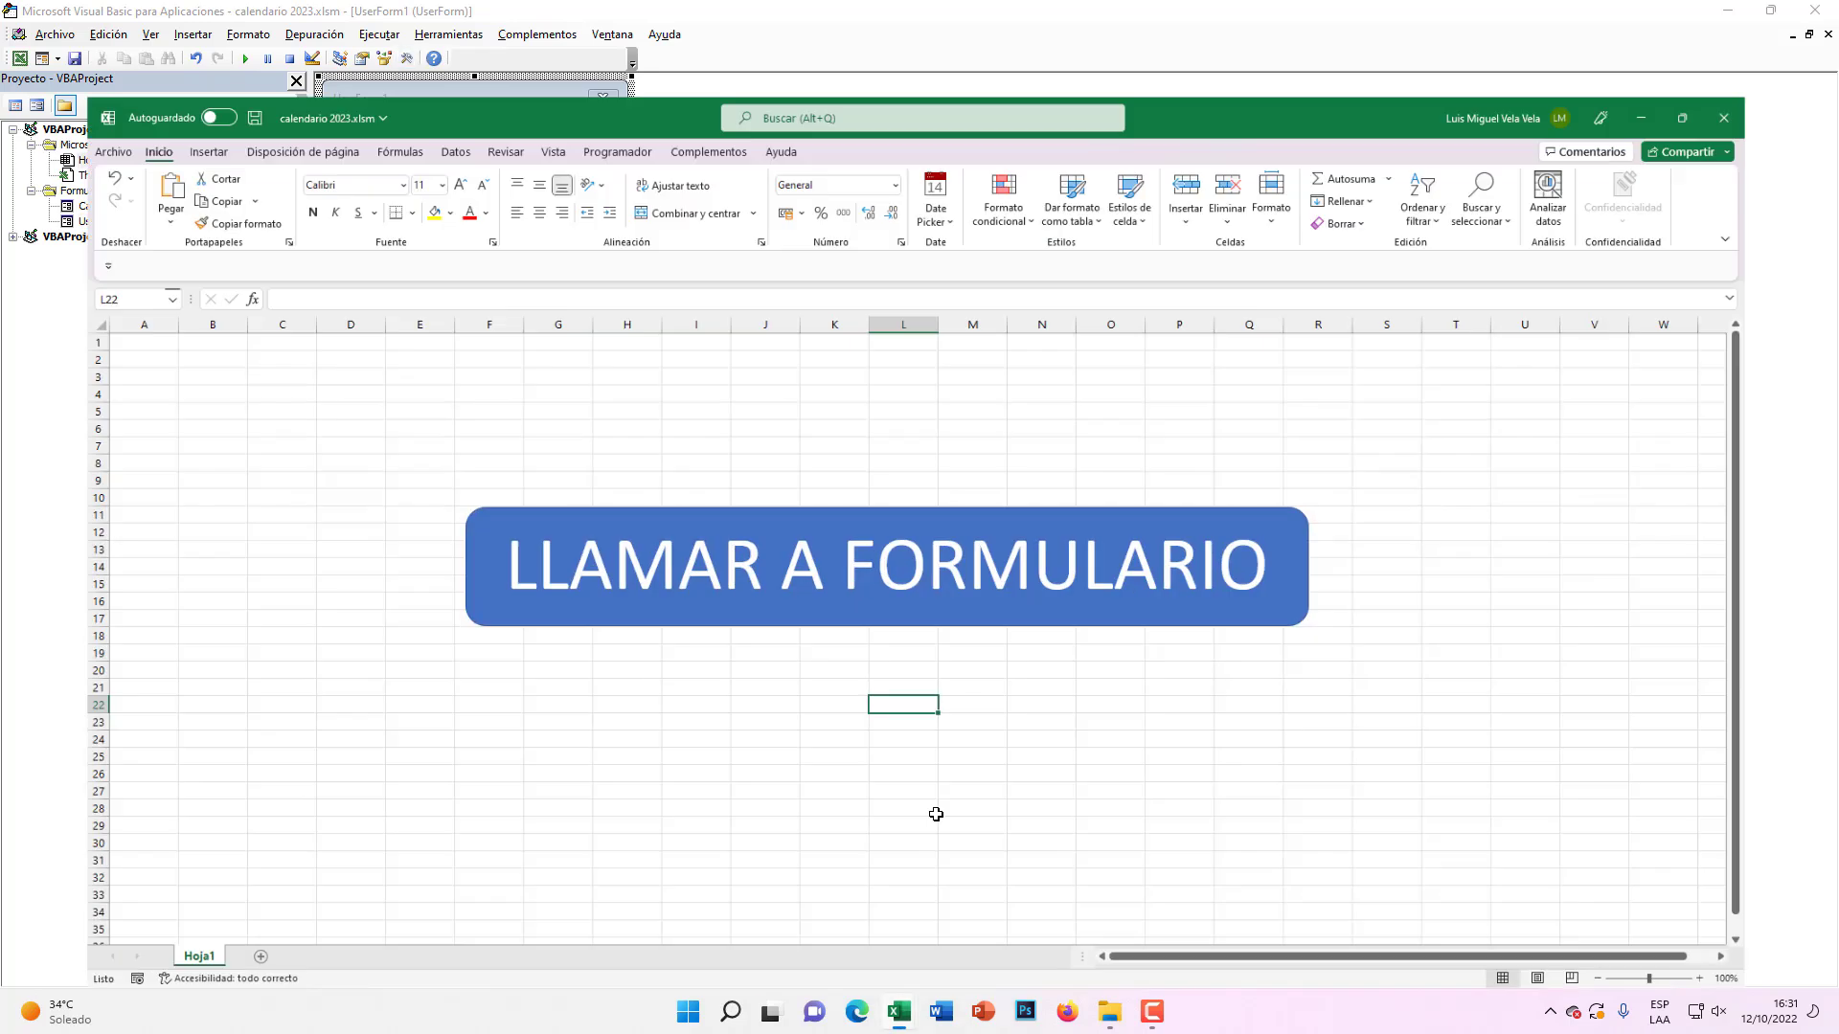
ctrl+click(1082, 574)
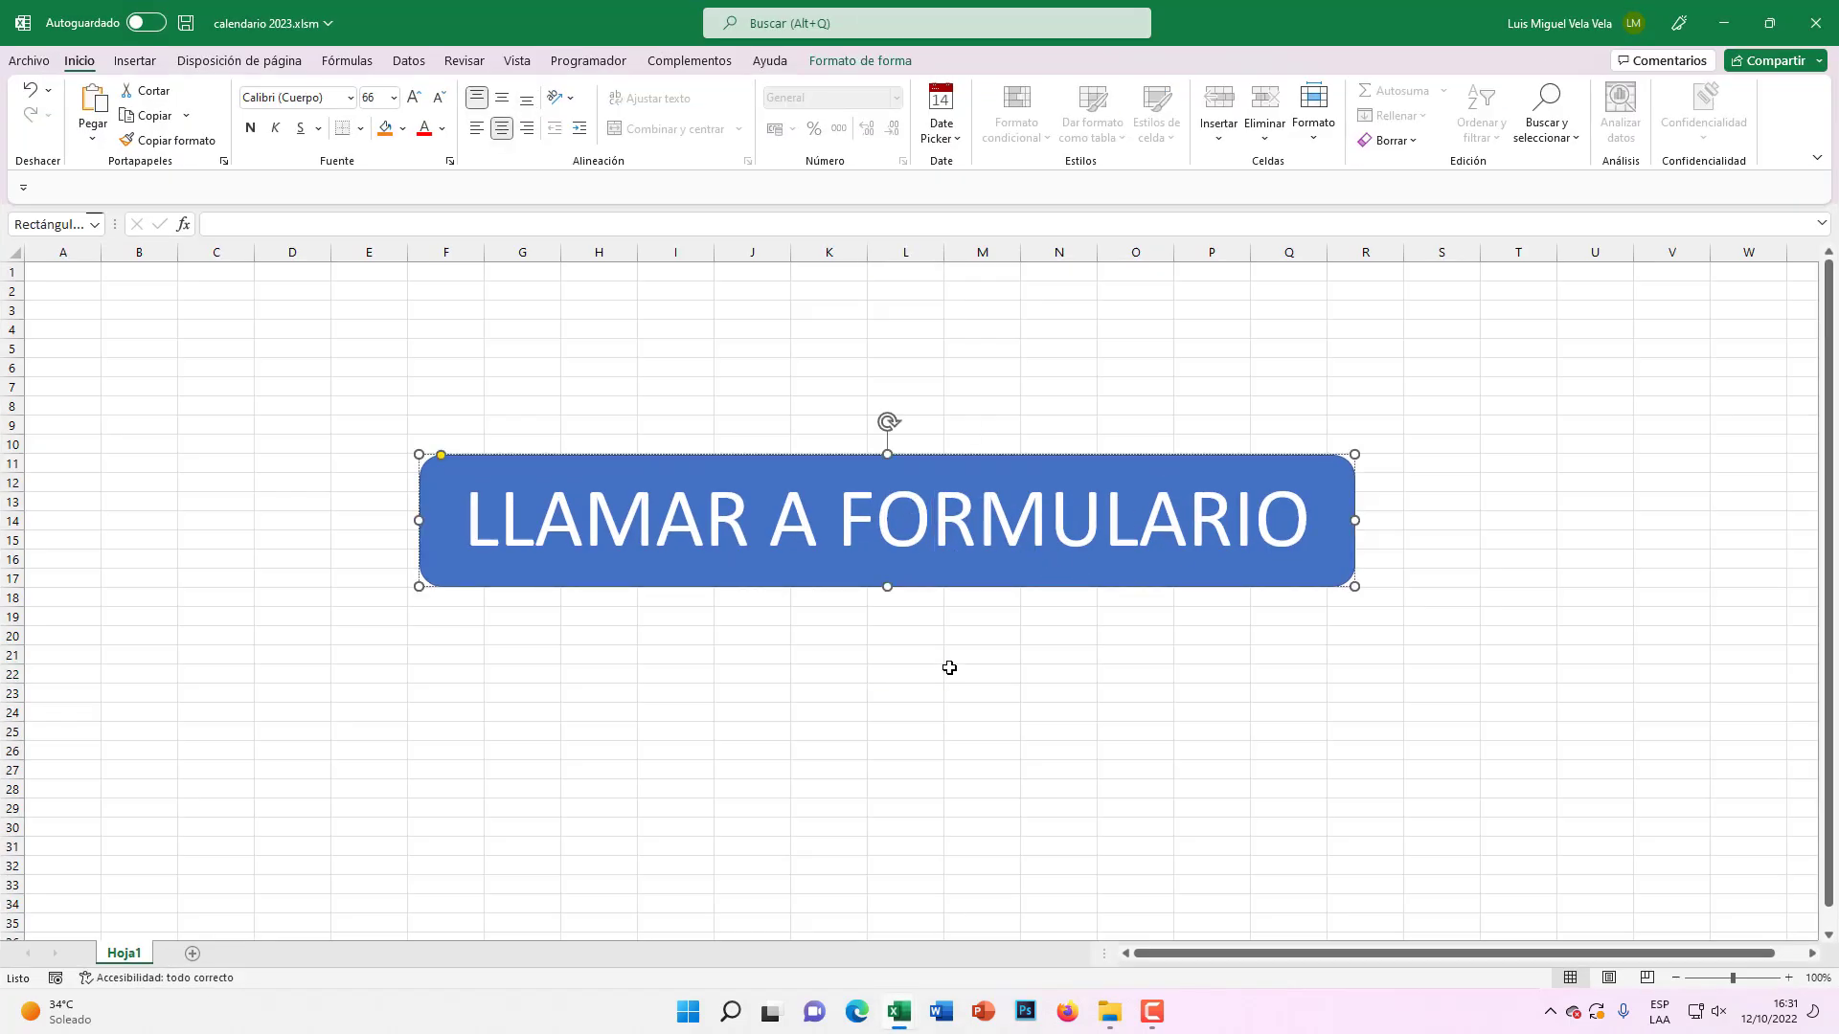
mouse_move(898, 1011)
click(936, 874)
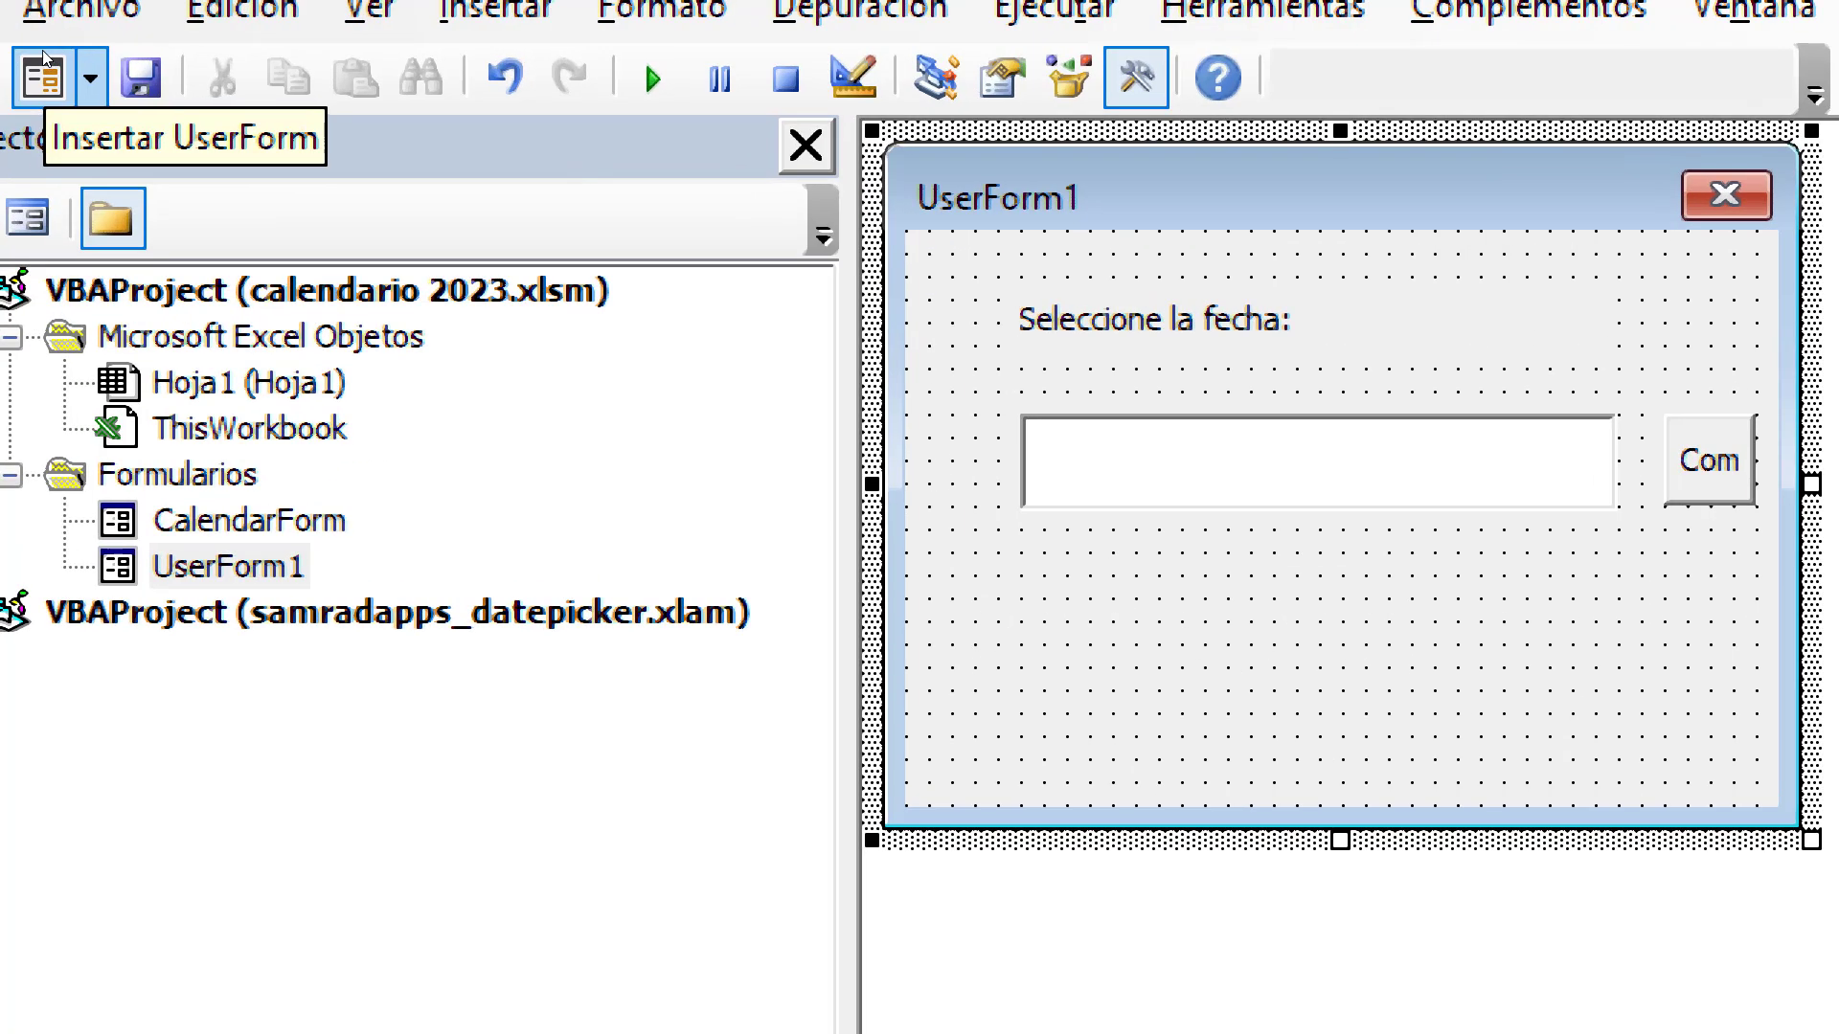
Step: Insert a new module and start the Sub llamar() procedure
key(alt)
key(ctrl+Tab)
key(Right)
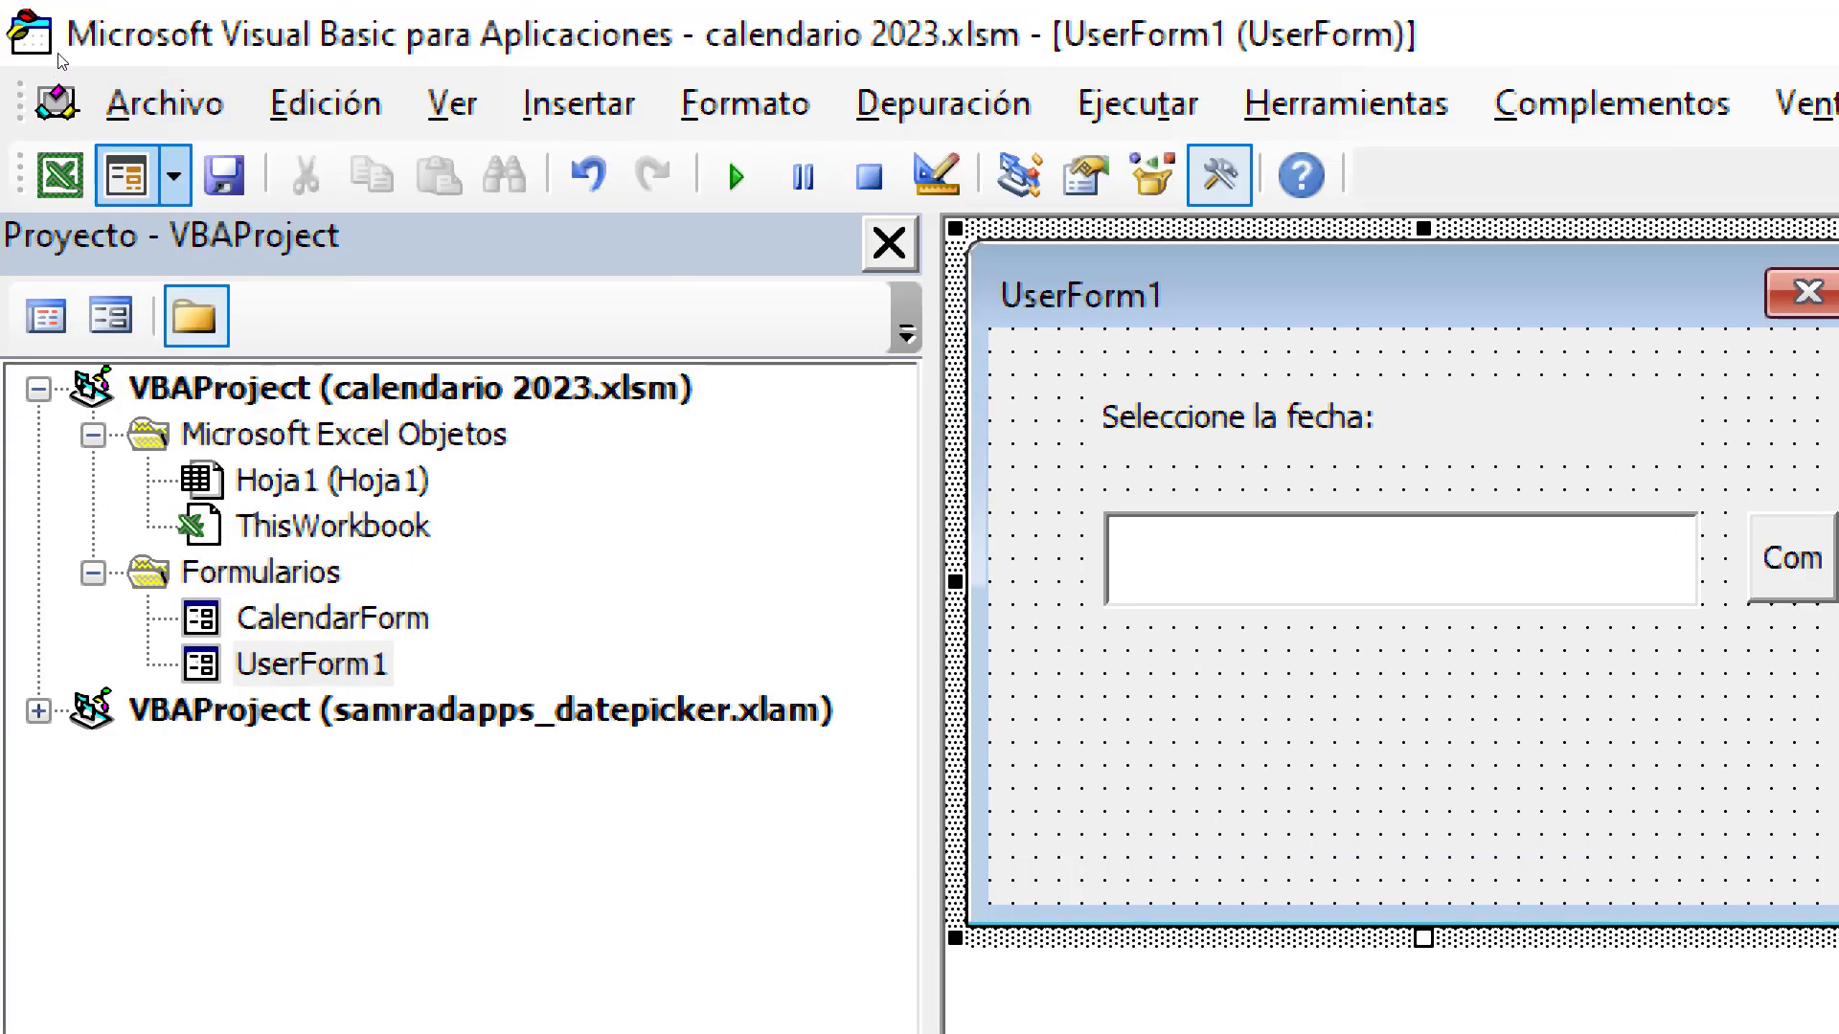
key(Down)
key(Down)
key(Return)
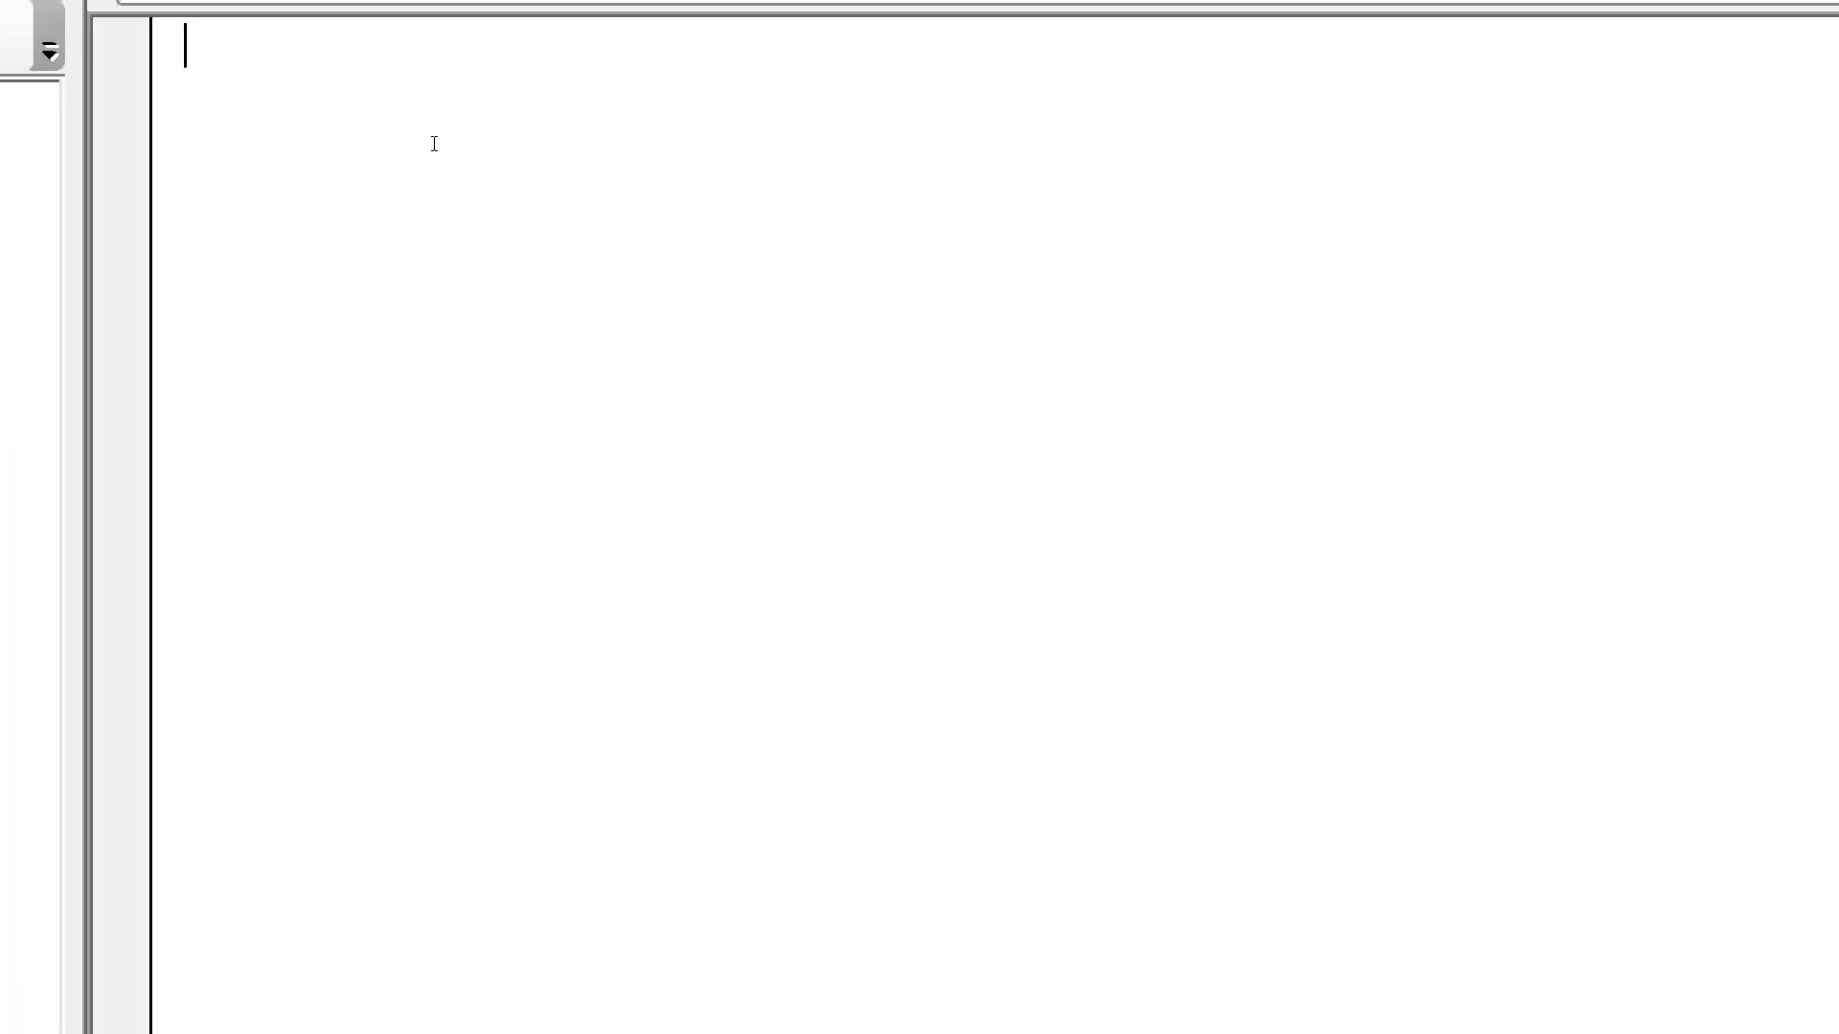
text(S)
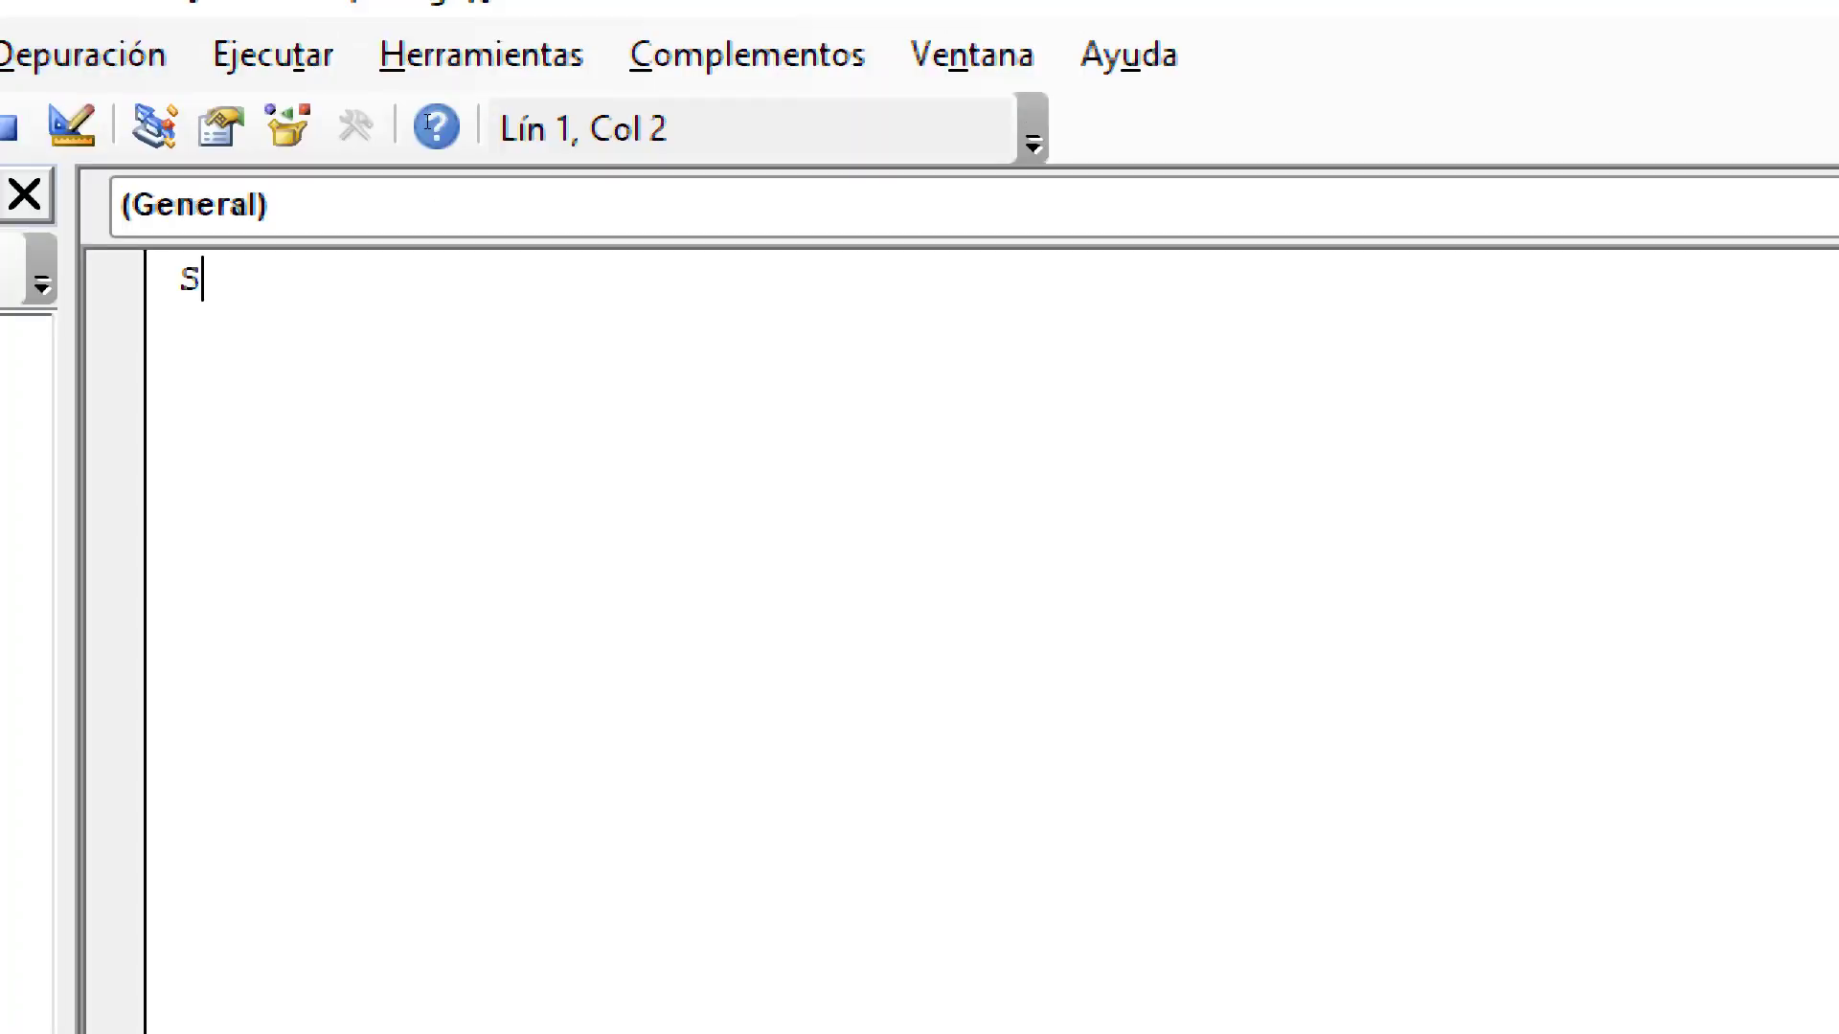
text(ub )
text(llamar)
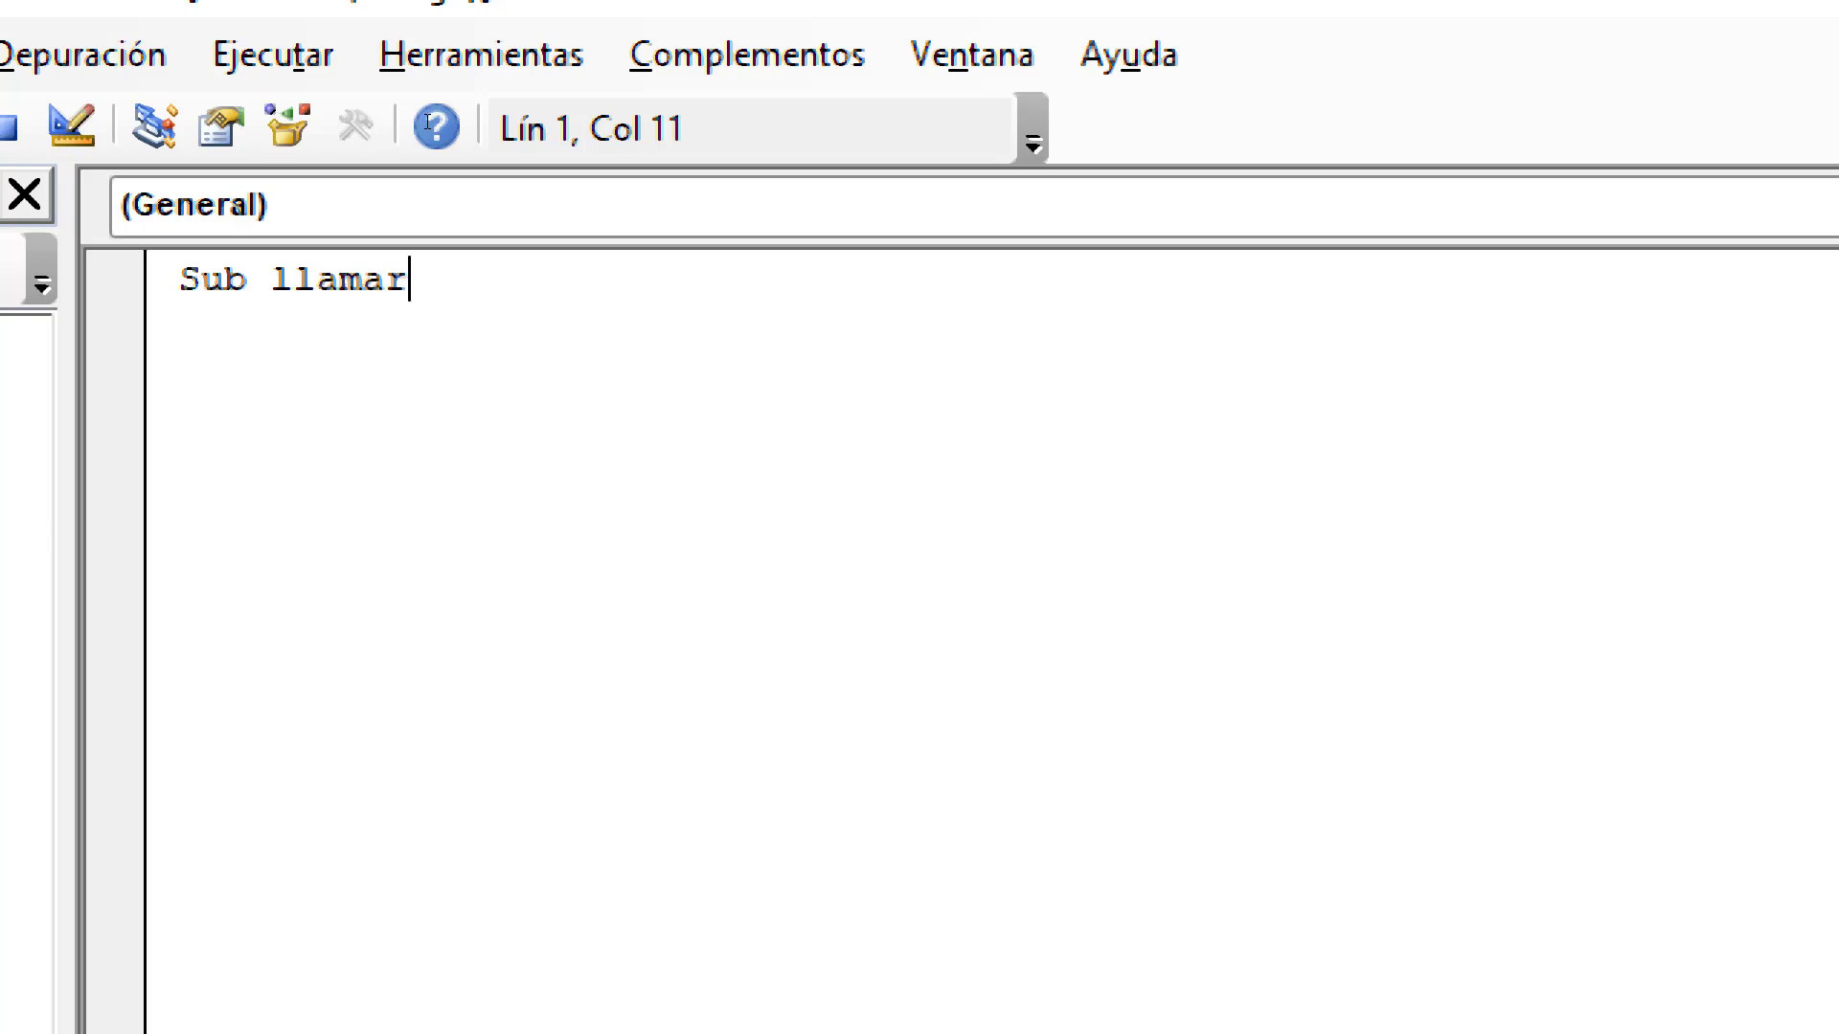
text(())
key(Return)
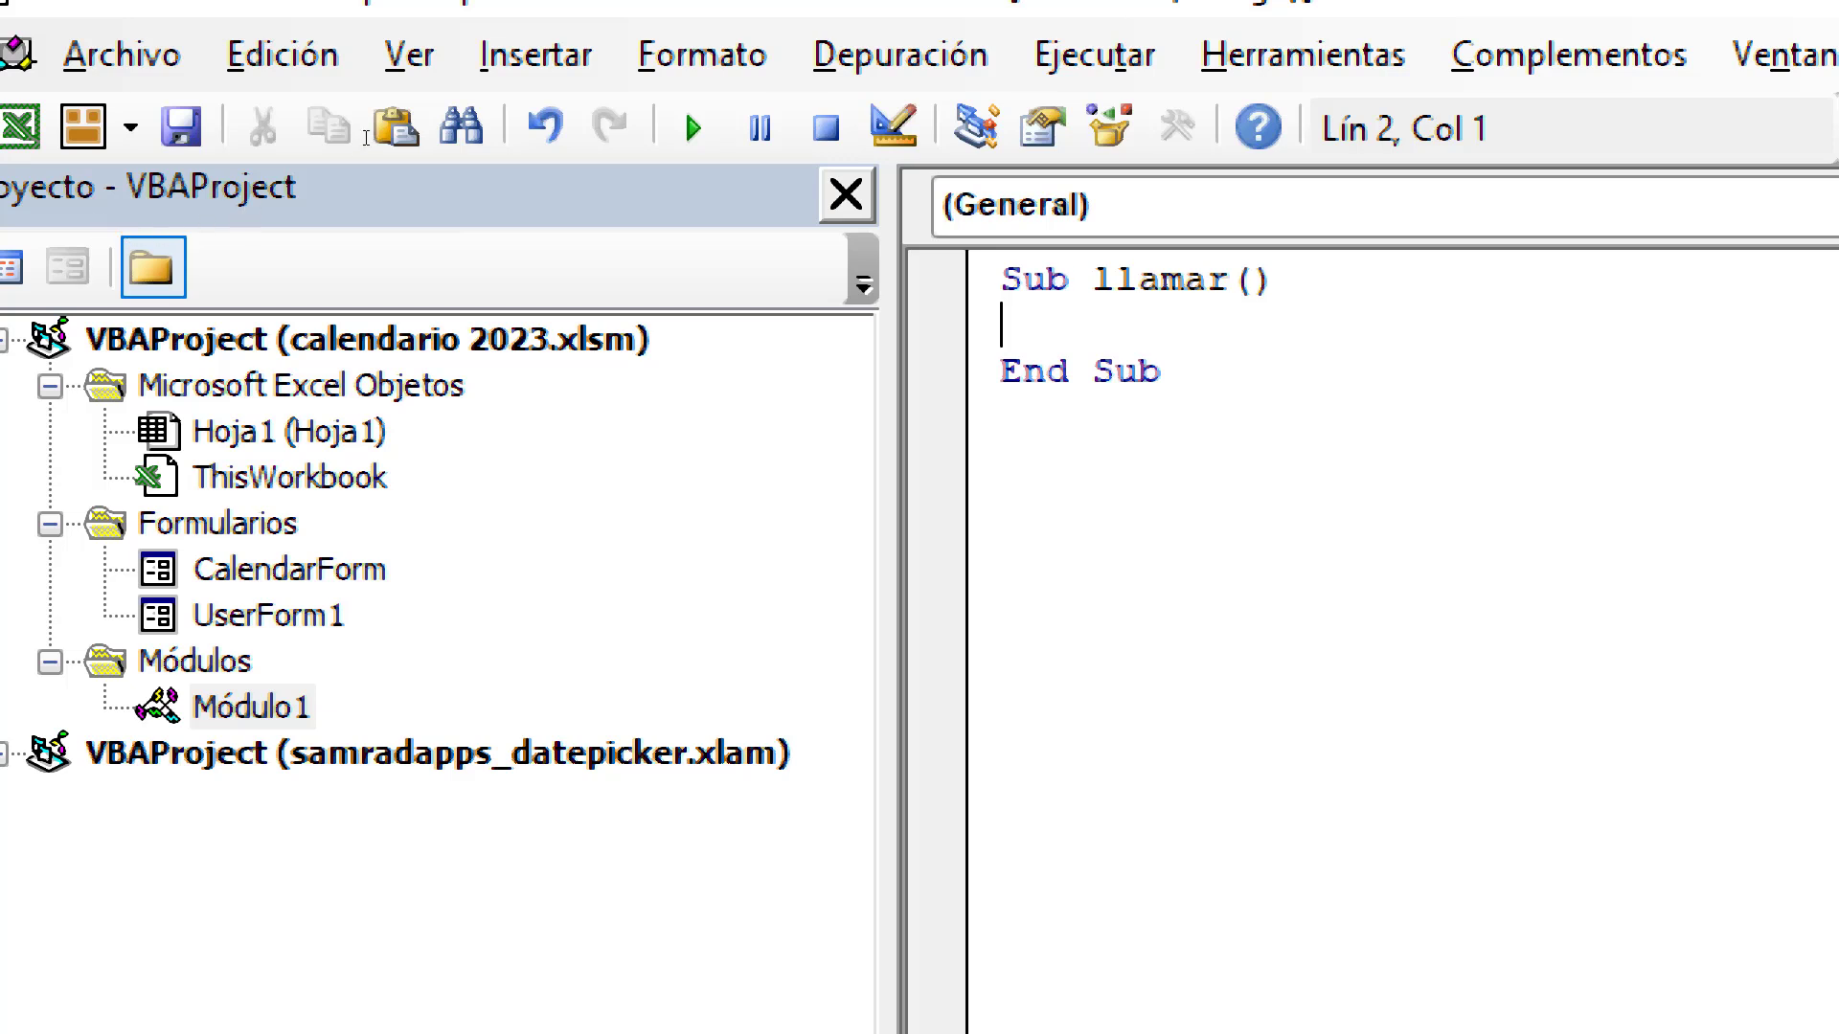
Step: Add UserForm1.Show as the body of the llamar macro
click(111, 229)
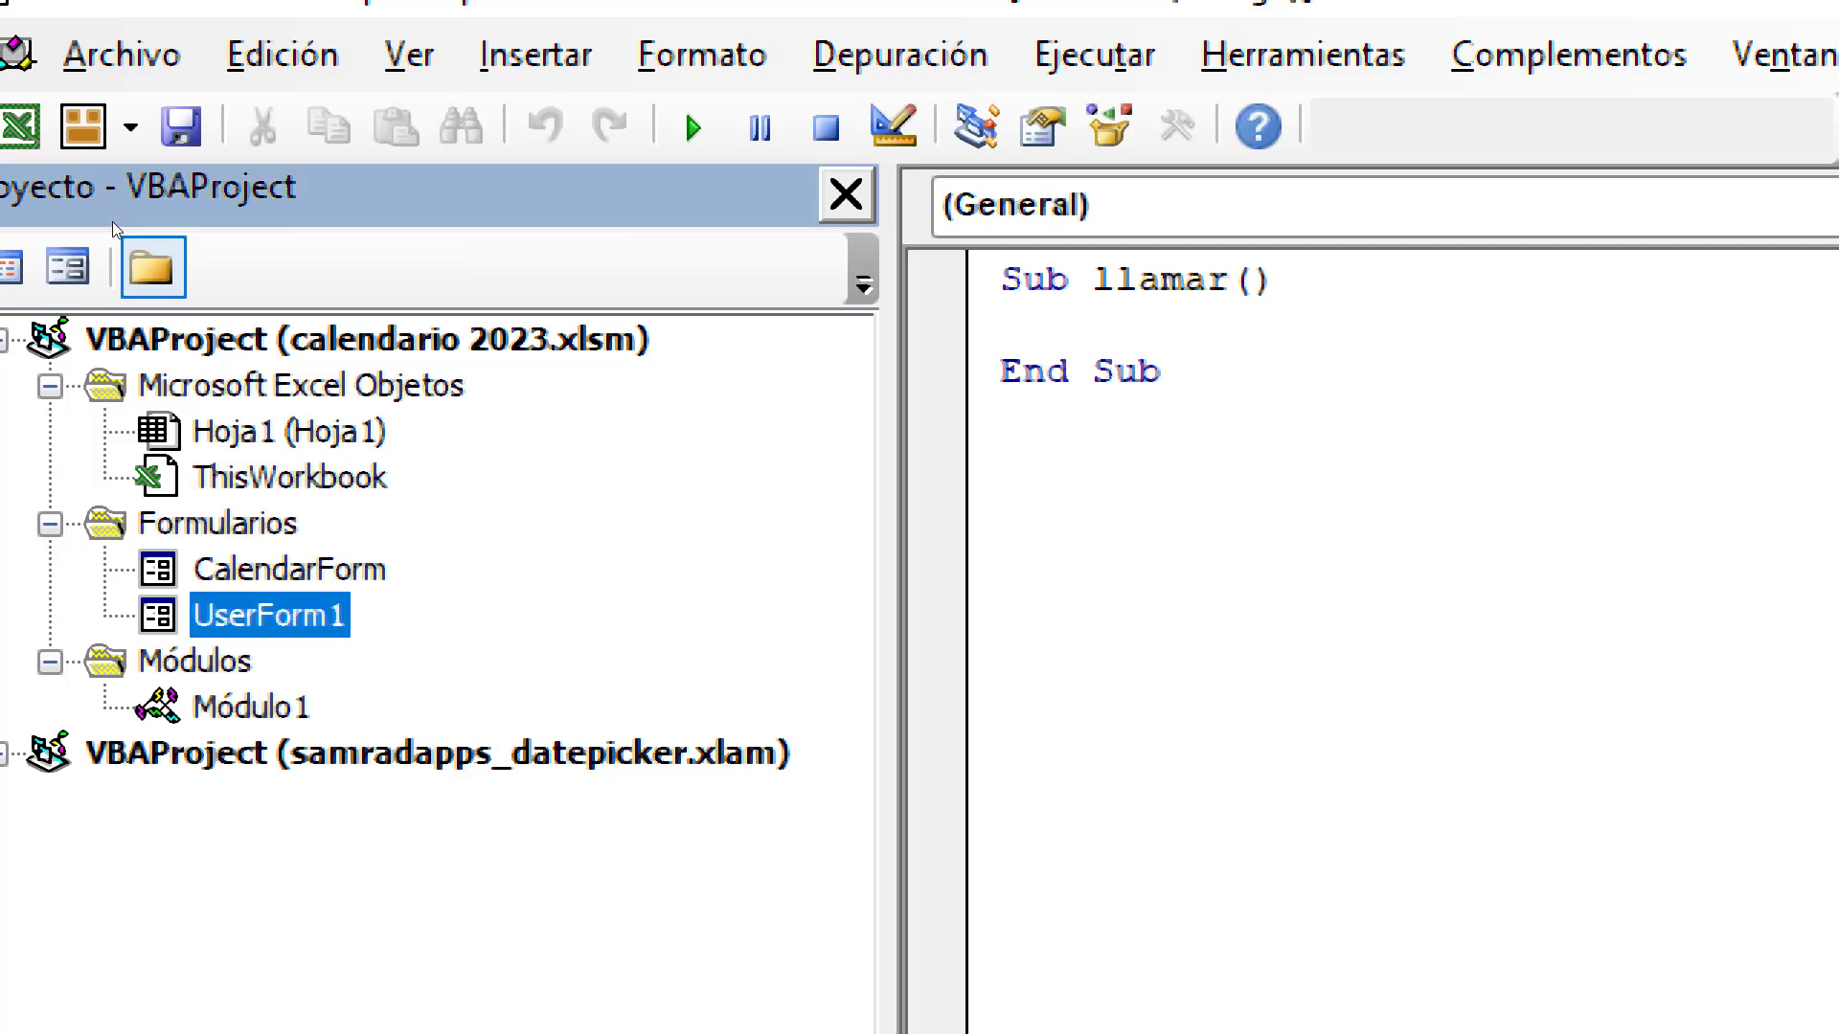
text(U)
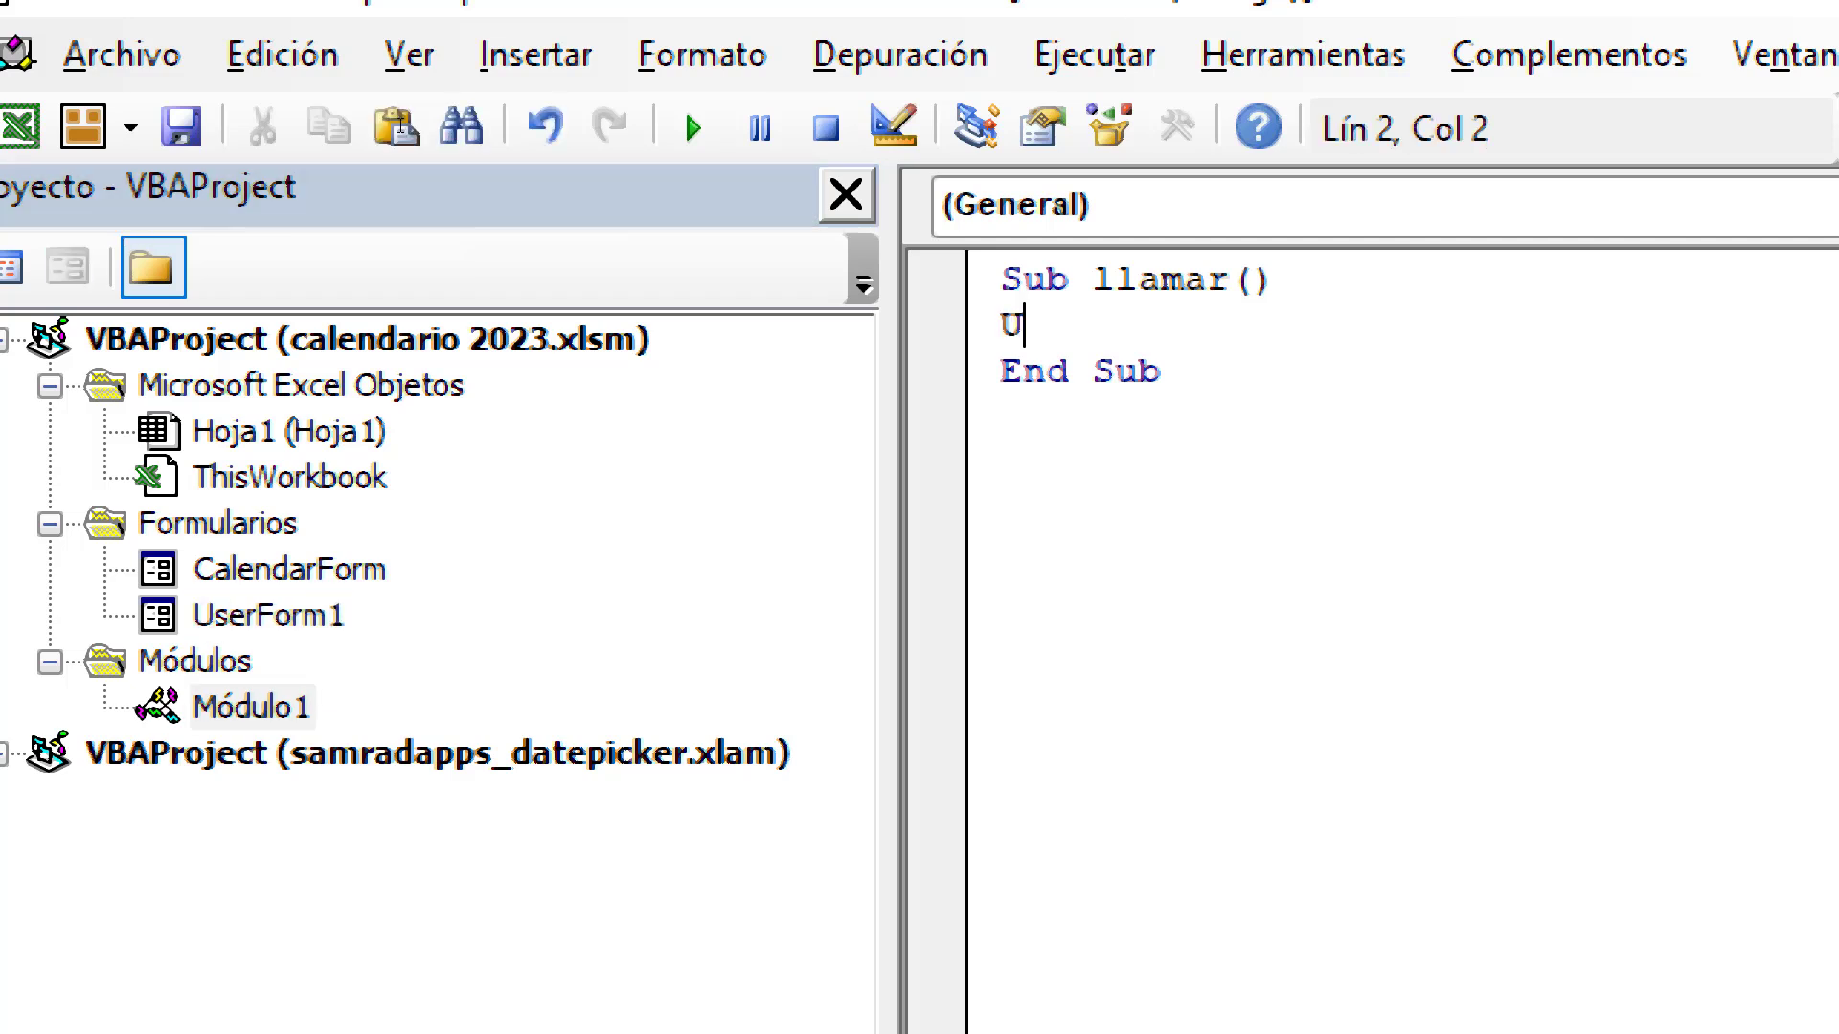
text(serForm)
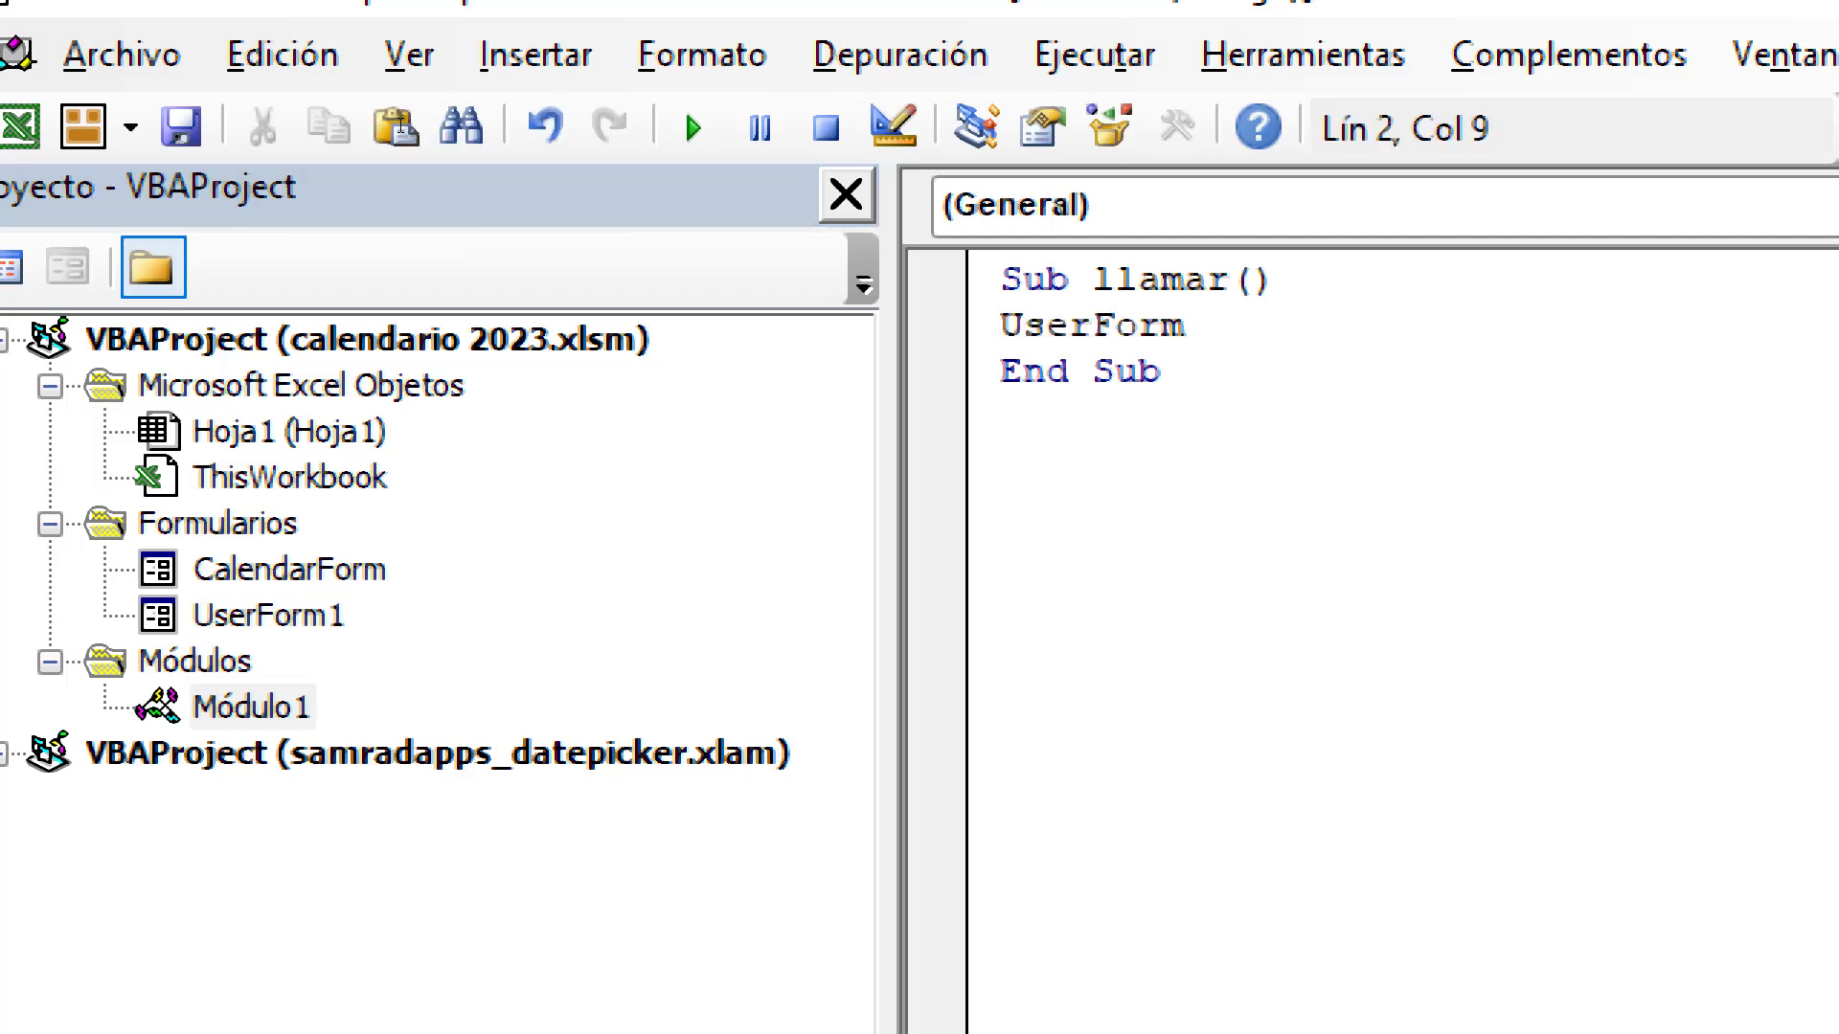
text(1.show)
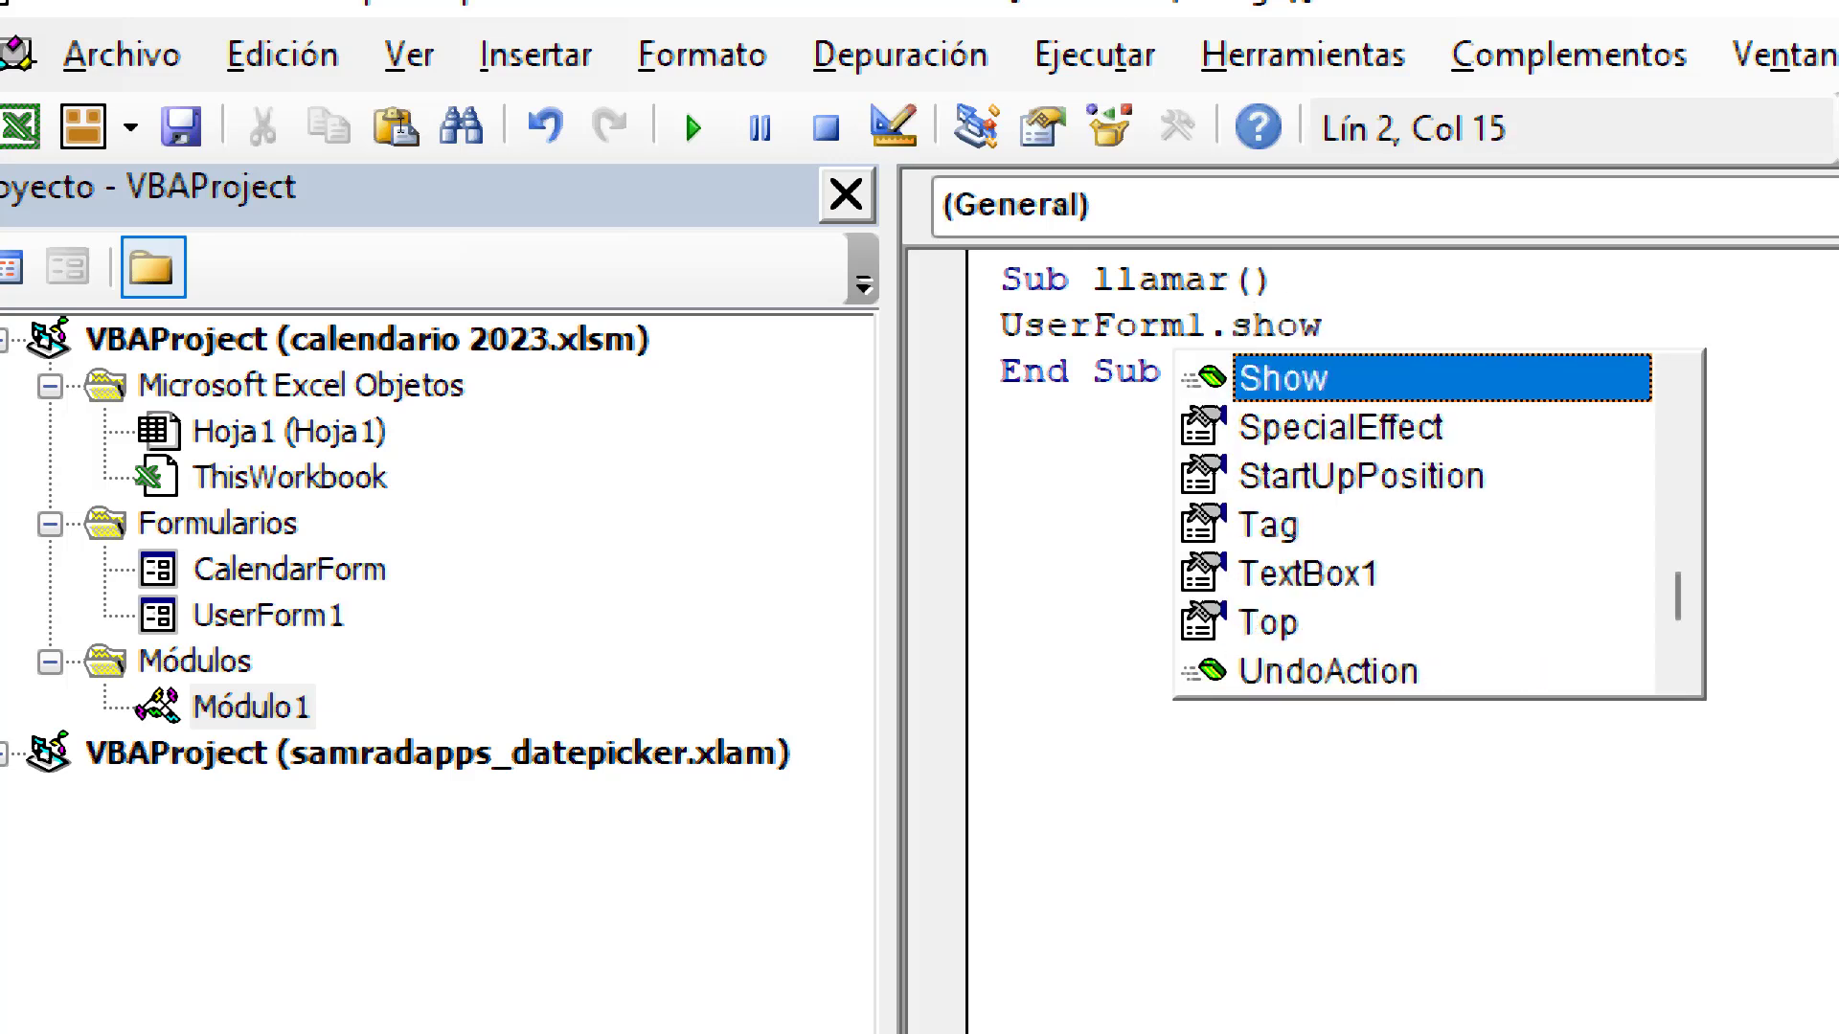
key(Tab)
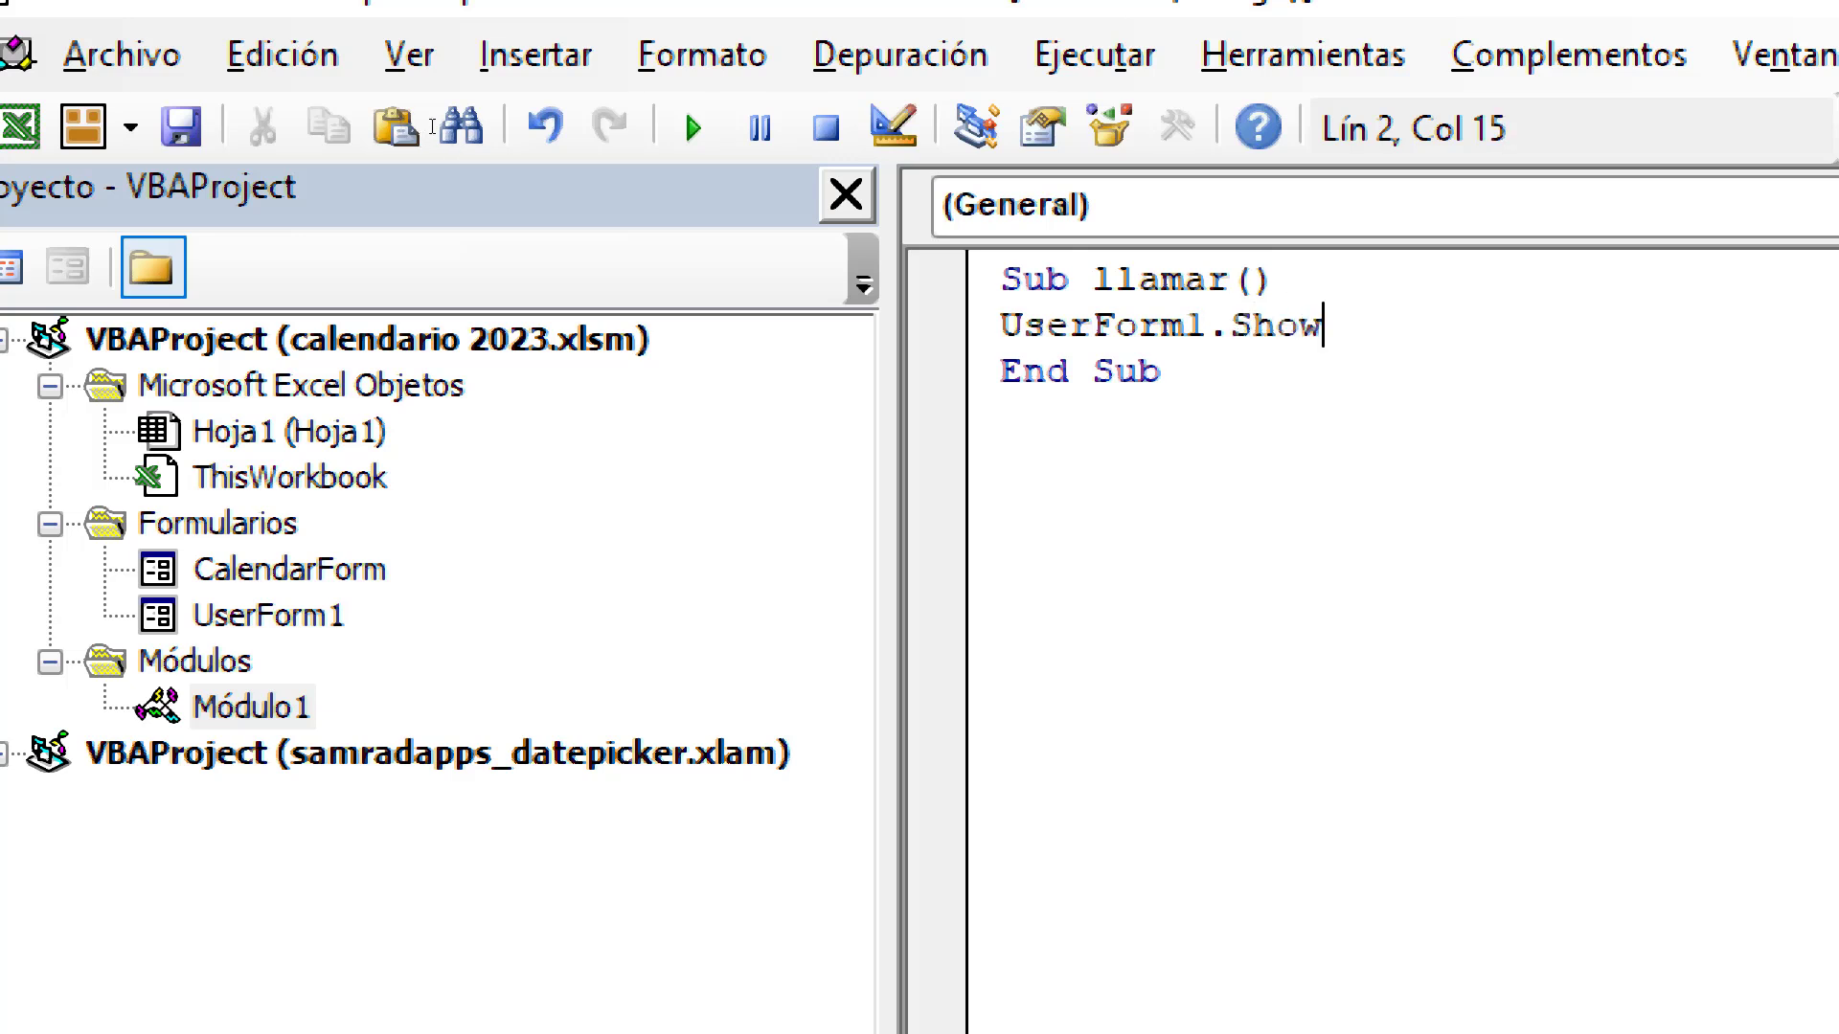
key(shift+Left)
key(shift+Left)
key(shift+Left)
key(shift+Left)
key(Left)
key(End)
key(shift+Left)
key(shift+Left)
key(shift+Left)
key(shift+Left)
Step: Select the llamar macro name and go back to the Excel workbook
key(ctrl+r)
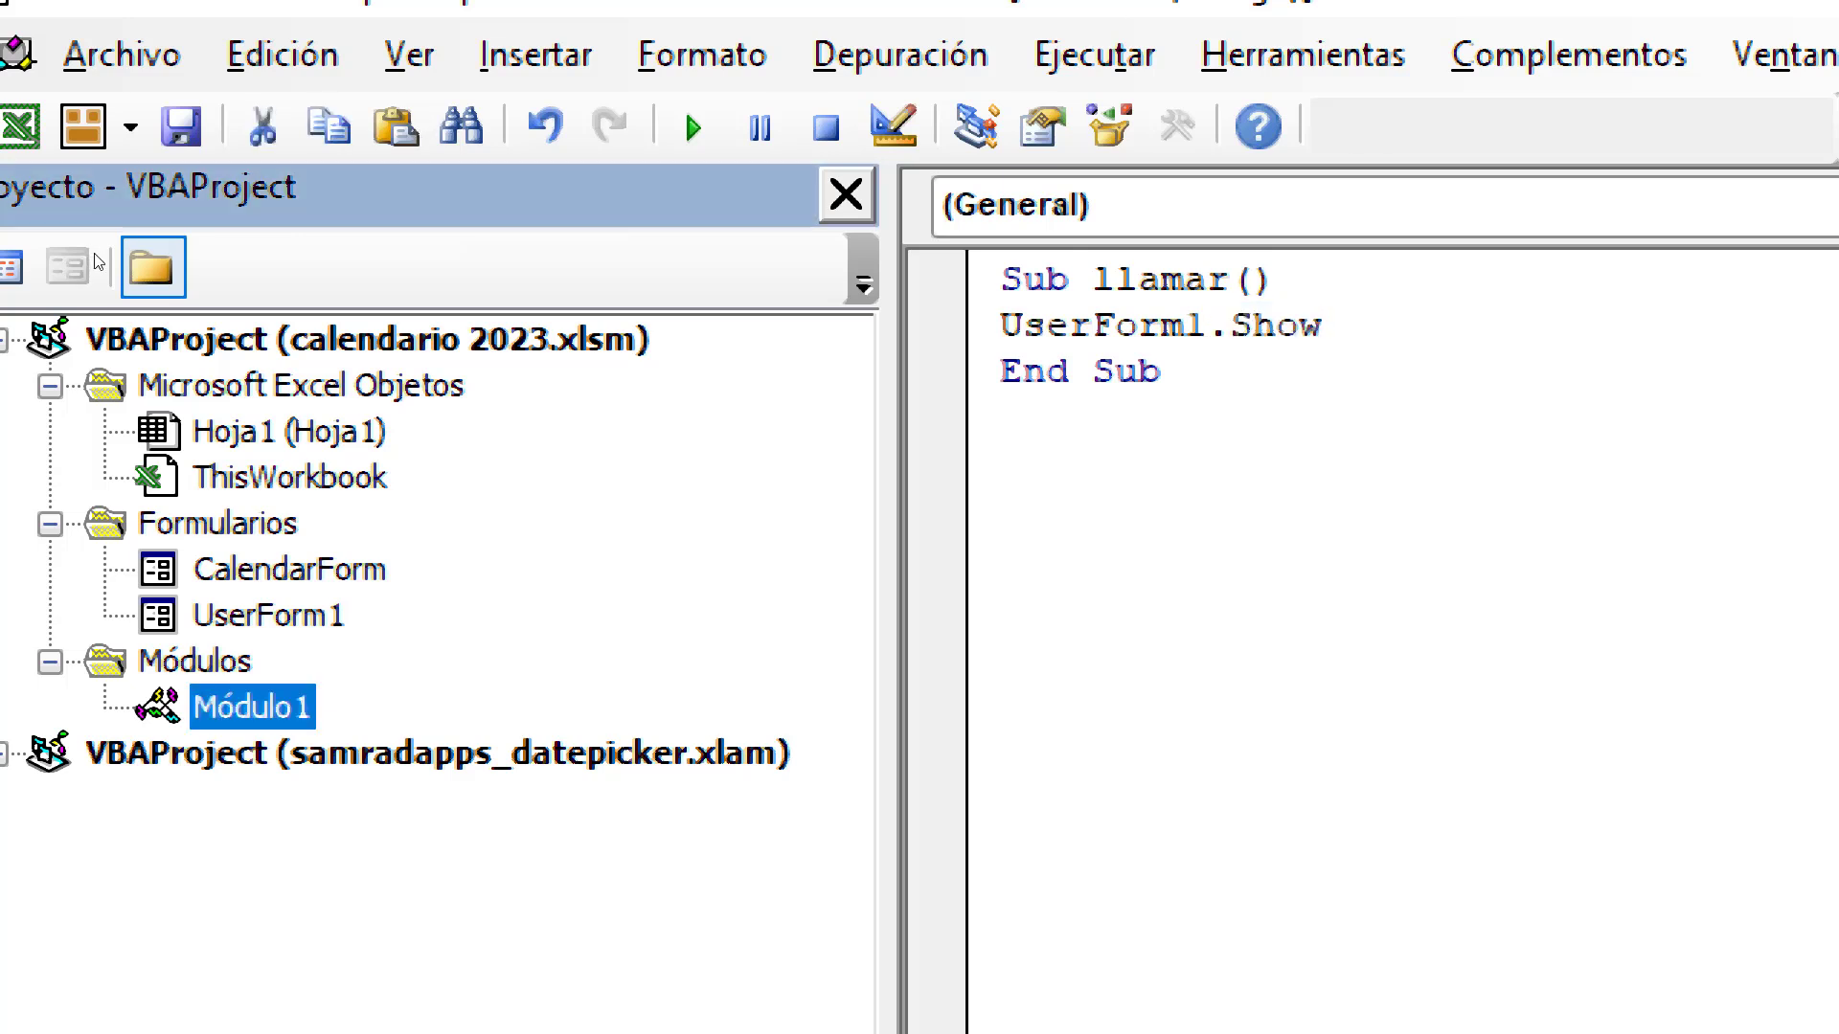
key(F7)
key(End)
key(Up)
key(Up)
key(Right)
key(Right)
key(Right)
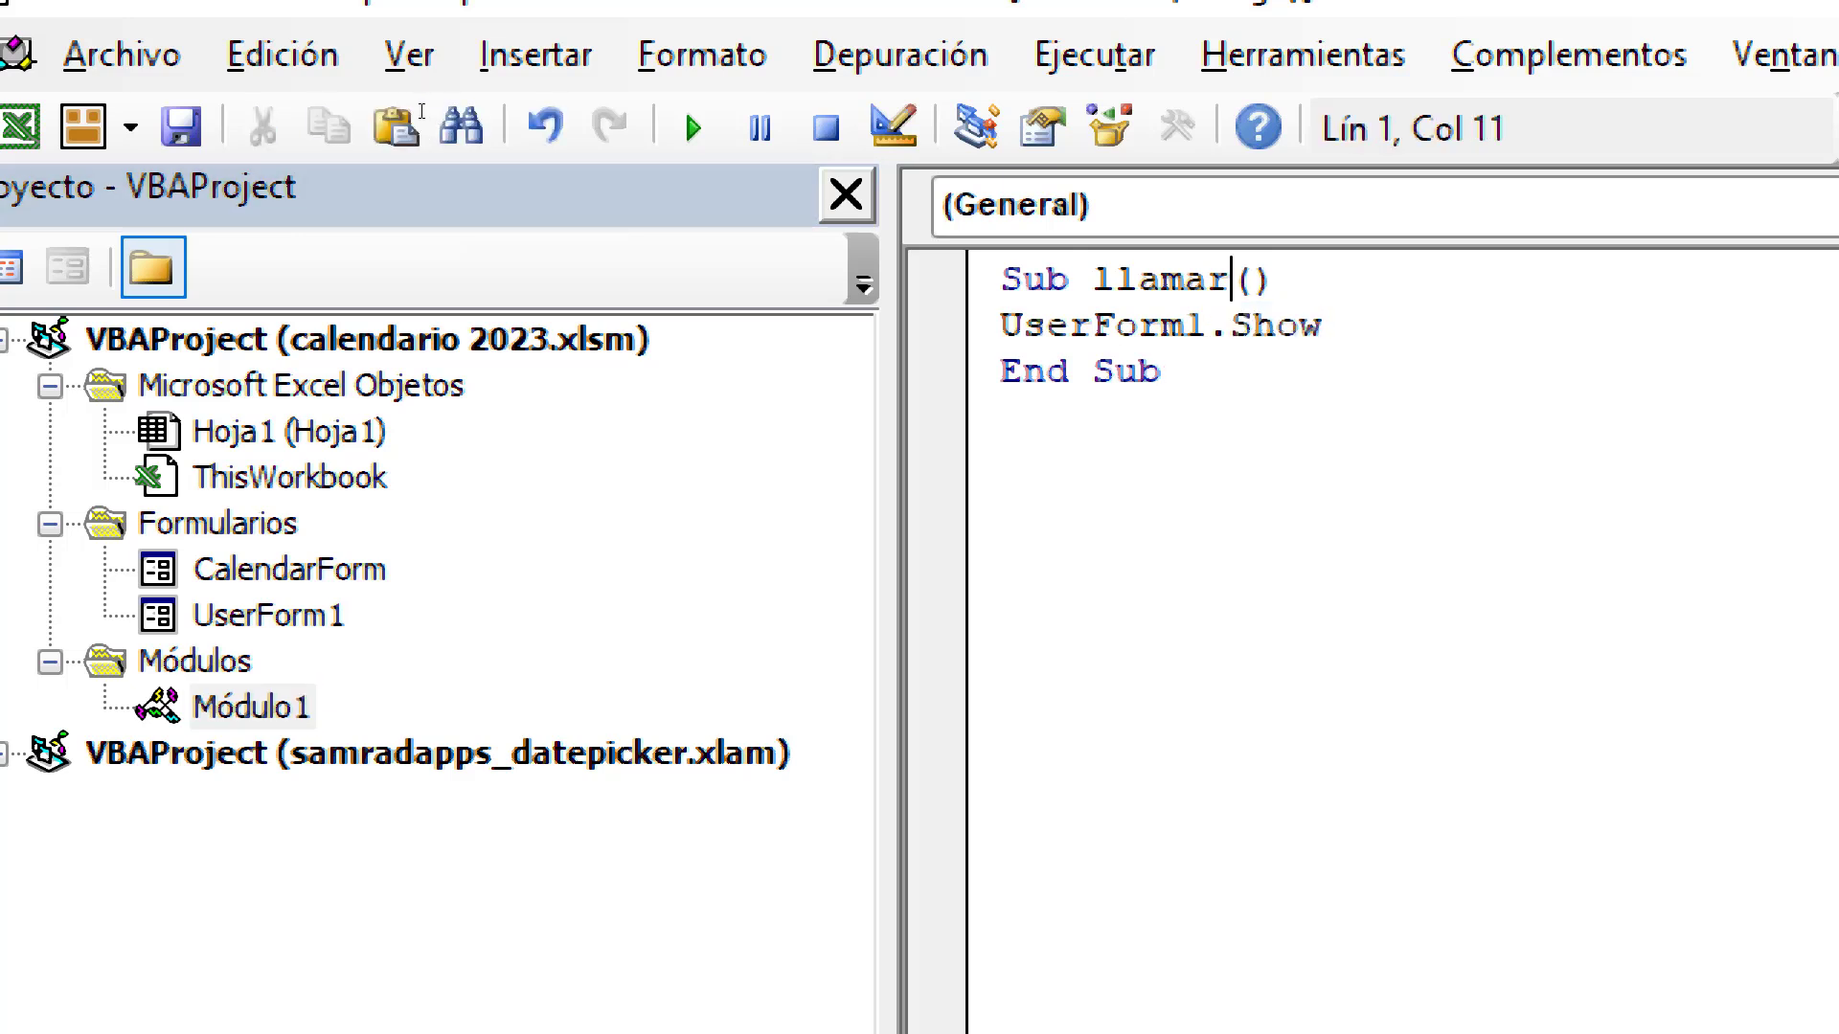
key(shift+Left)
key(shift+Left)
key(shift+Left)
key(shift+Left)
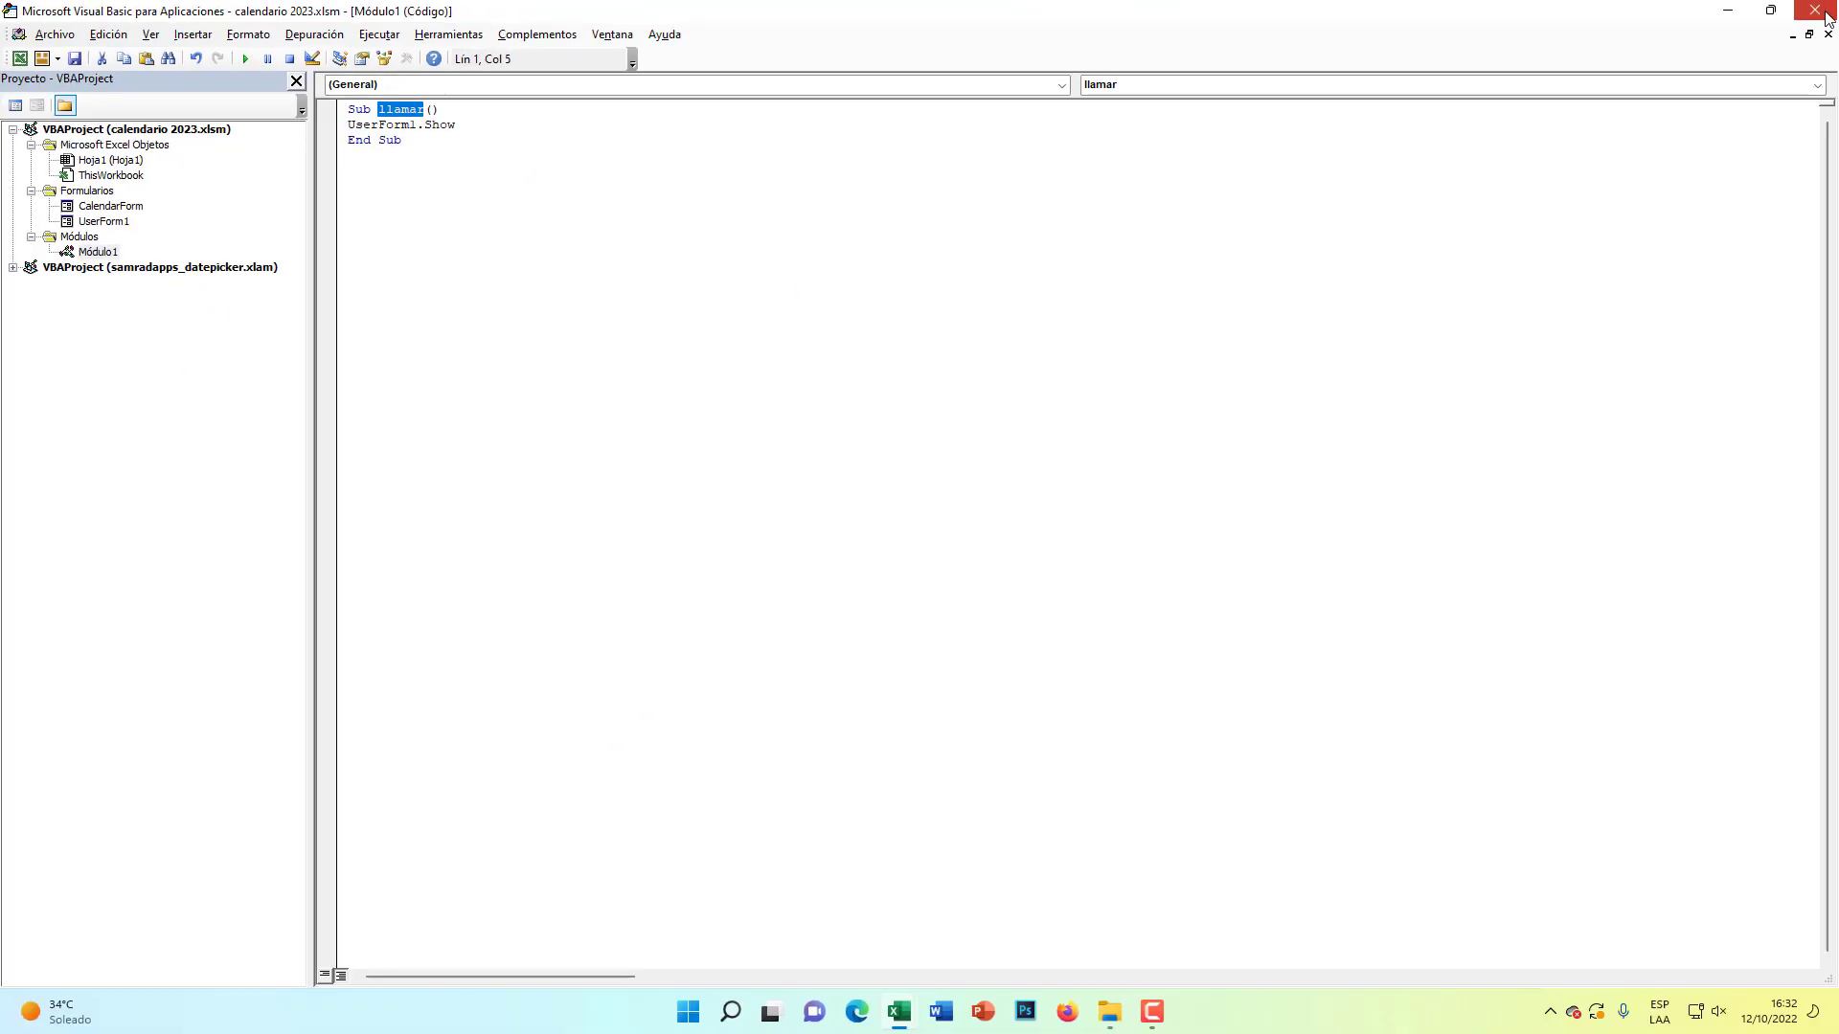
key(alt+F11)
key(Escape)
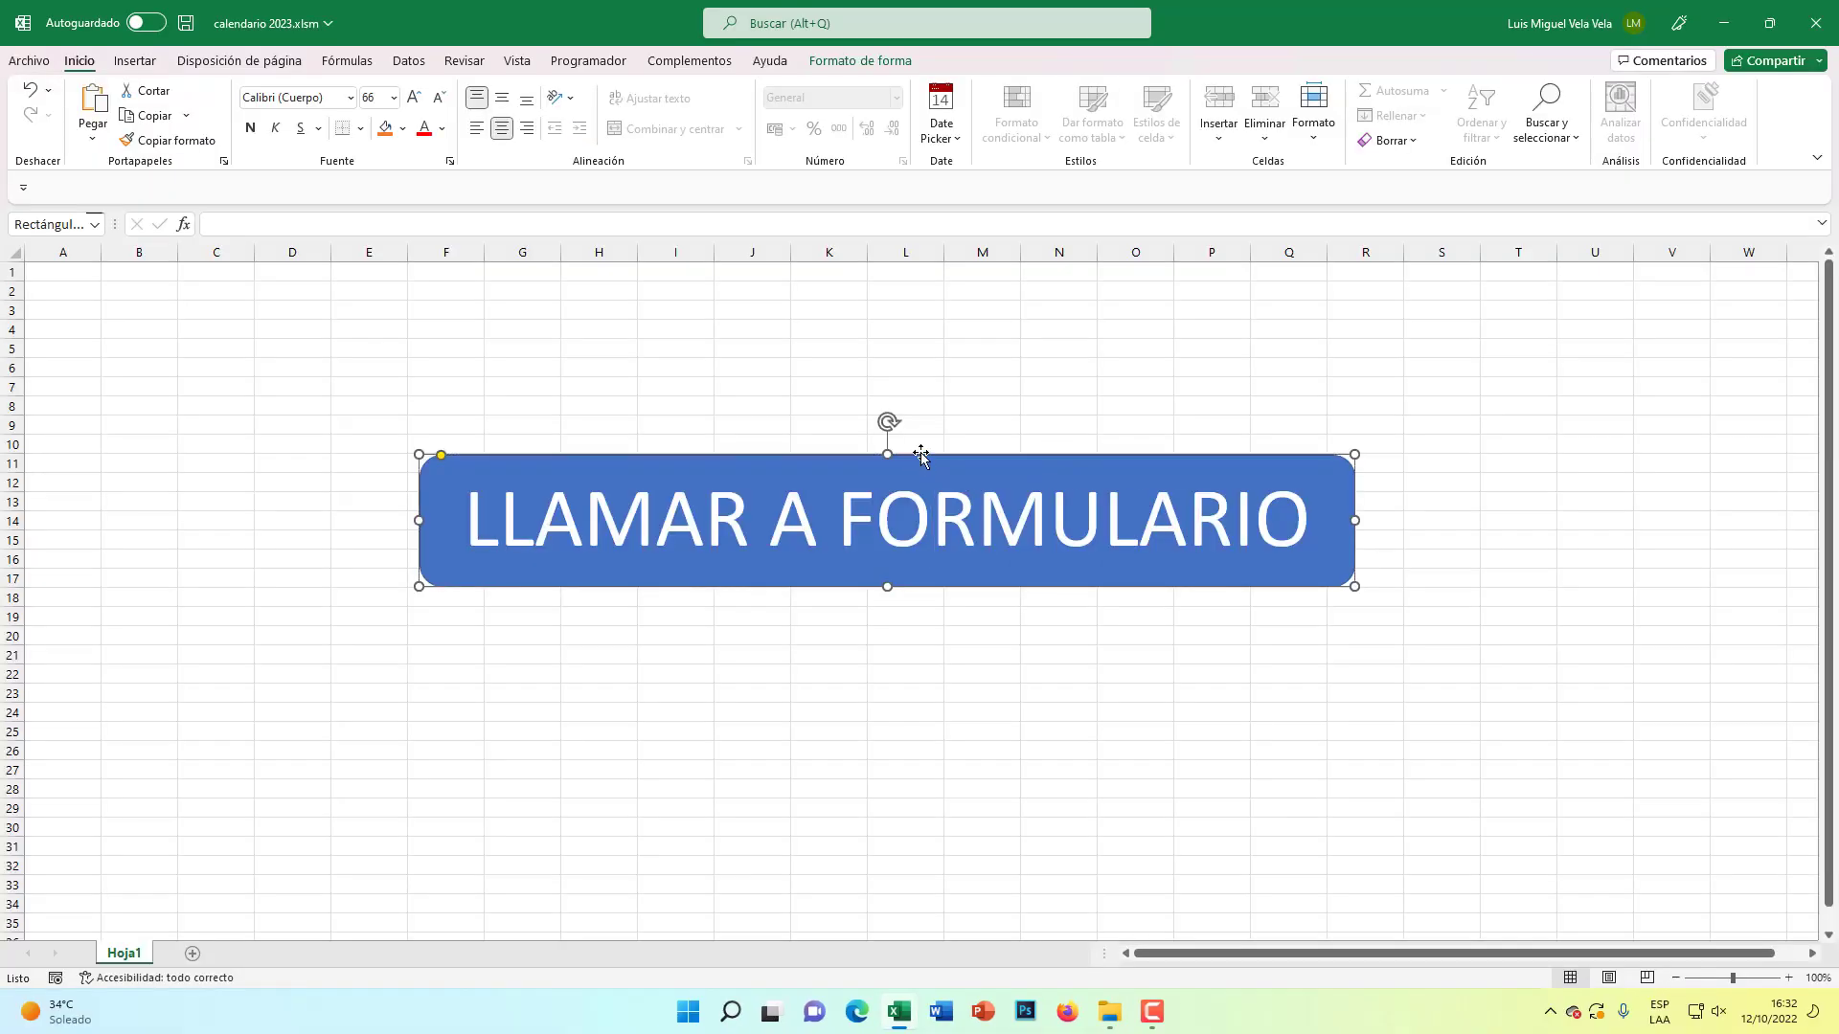
Step: Assign the llamar macro to the LLAMAR A FORMULARIO shape, then click it to open UserForm1
right_click(931, 460)
key(Escape)
right_click(859, 438)
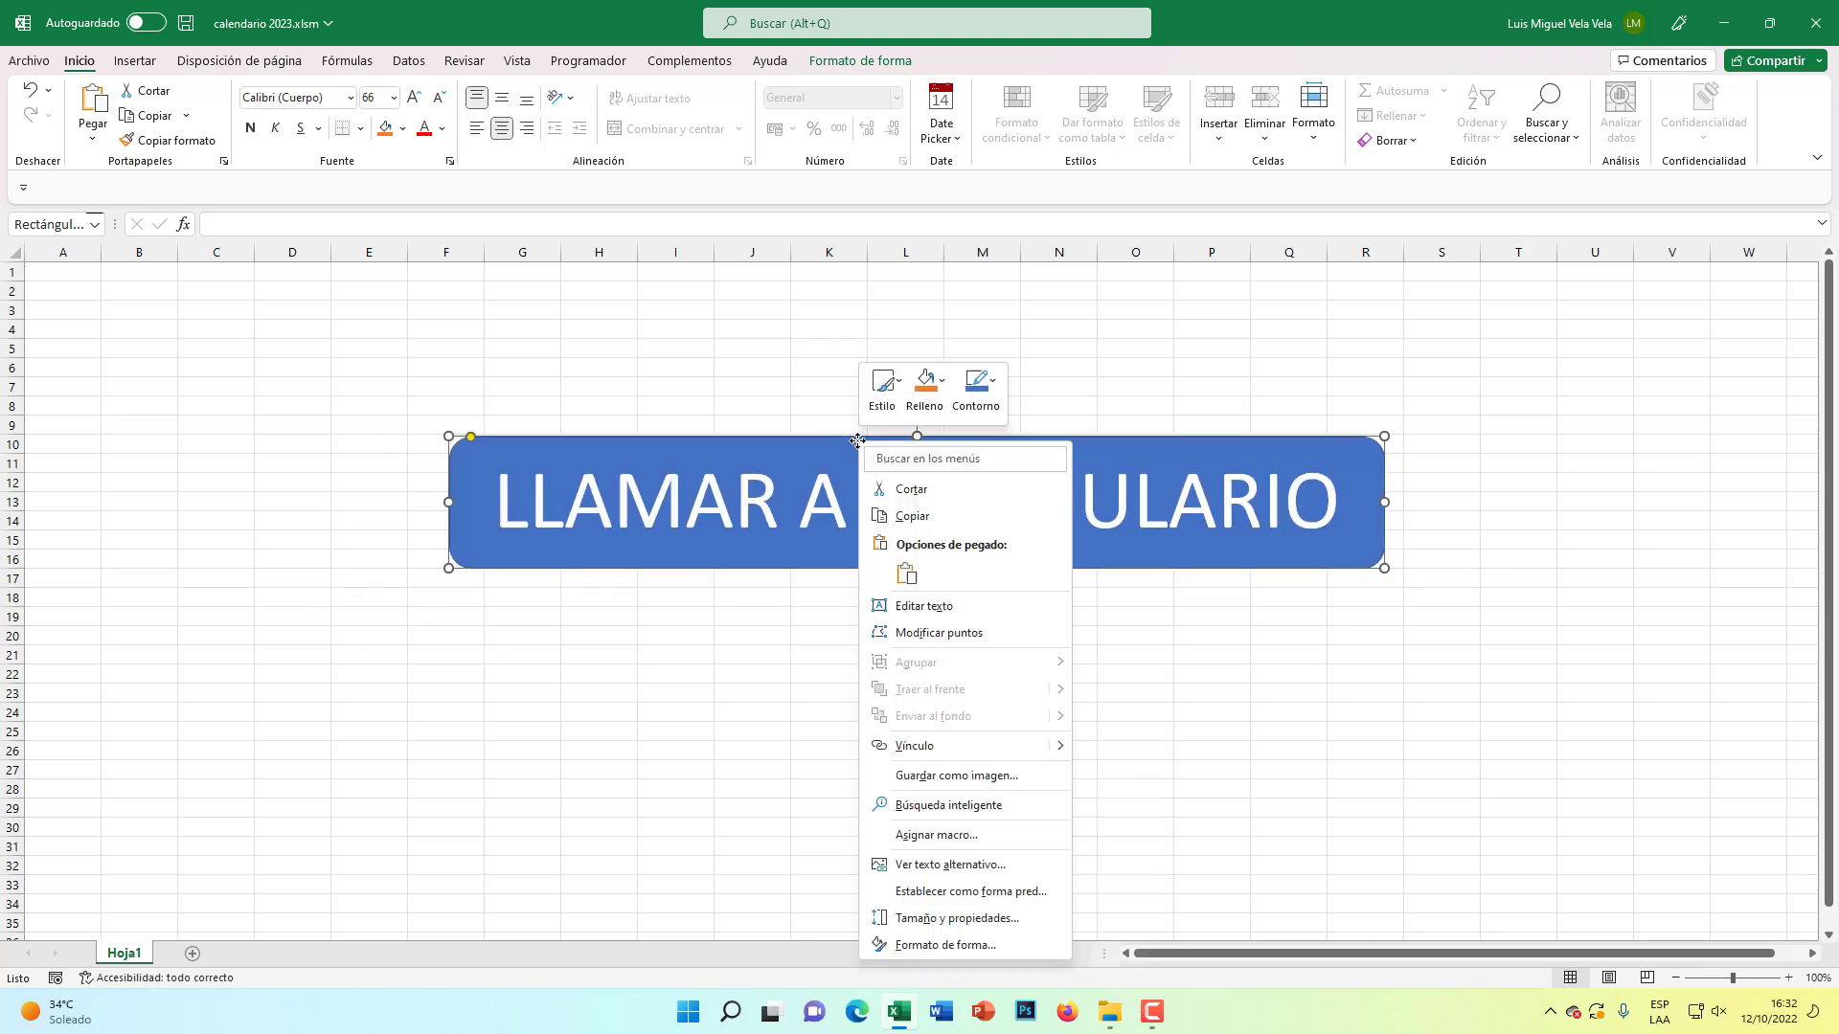
click(951, 836)
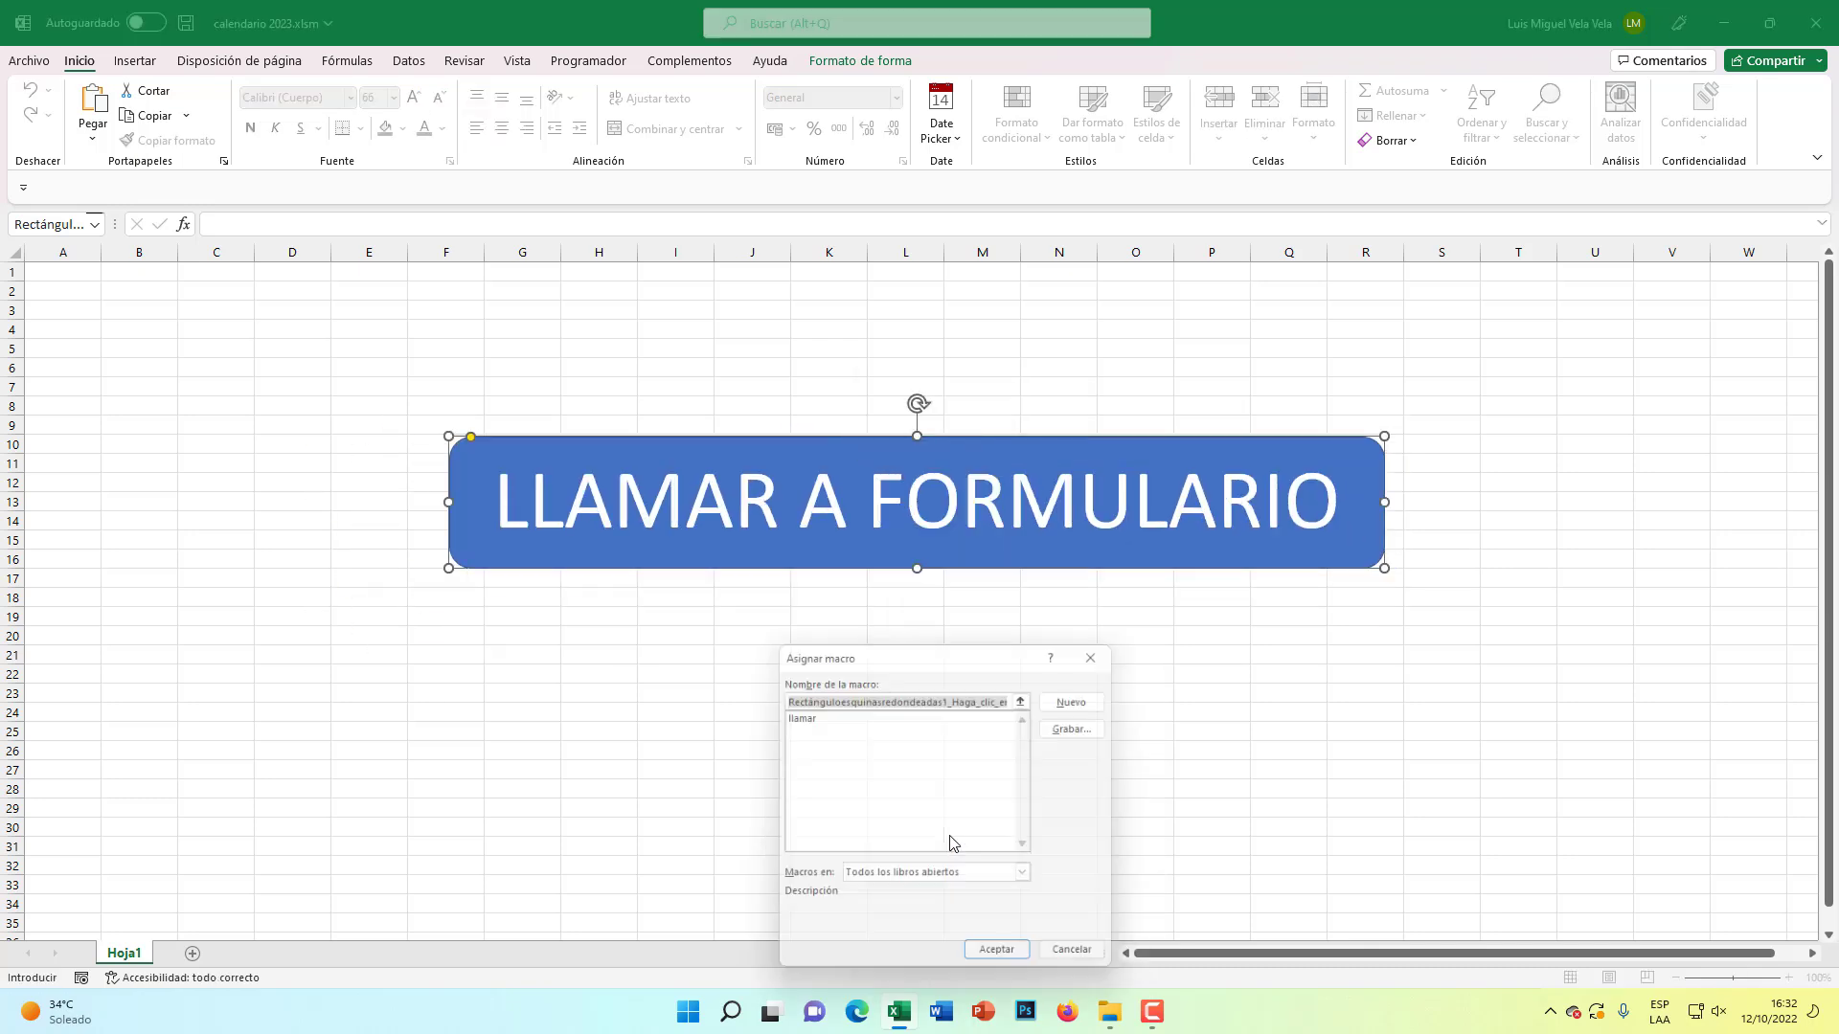
click(825, 511)
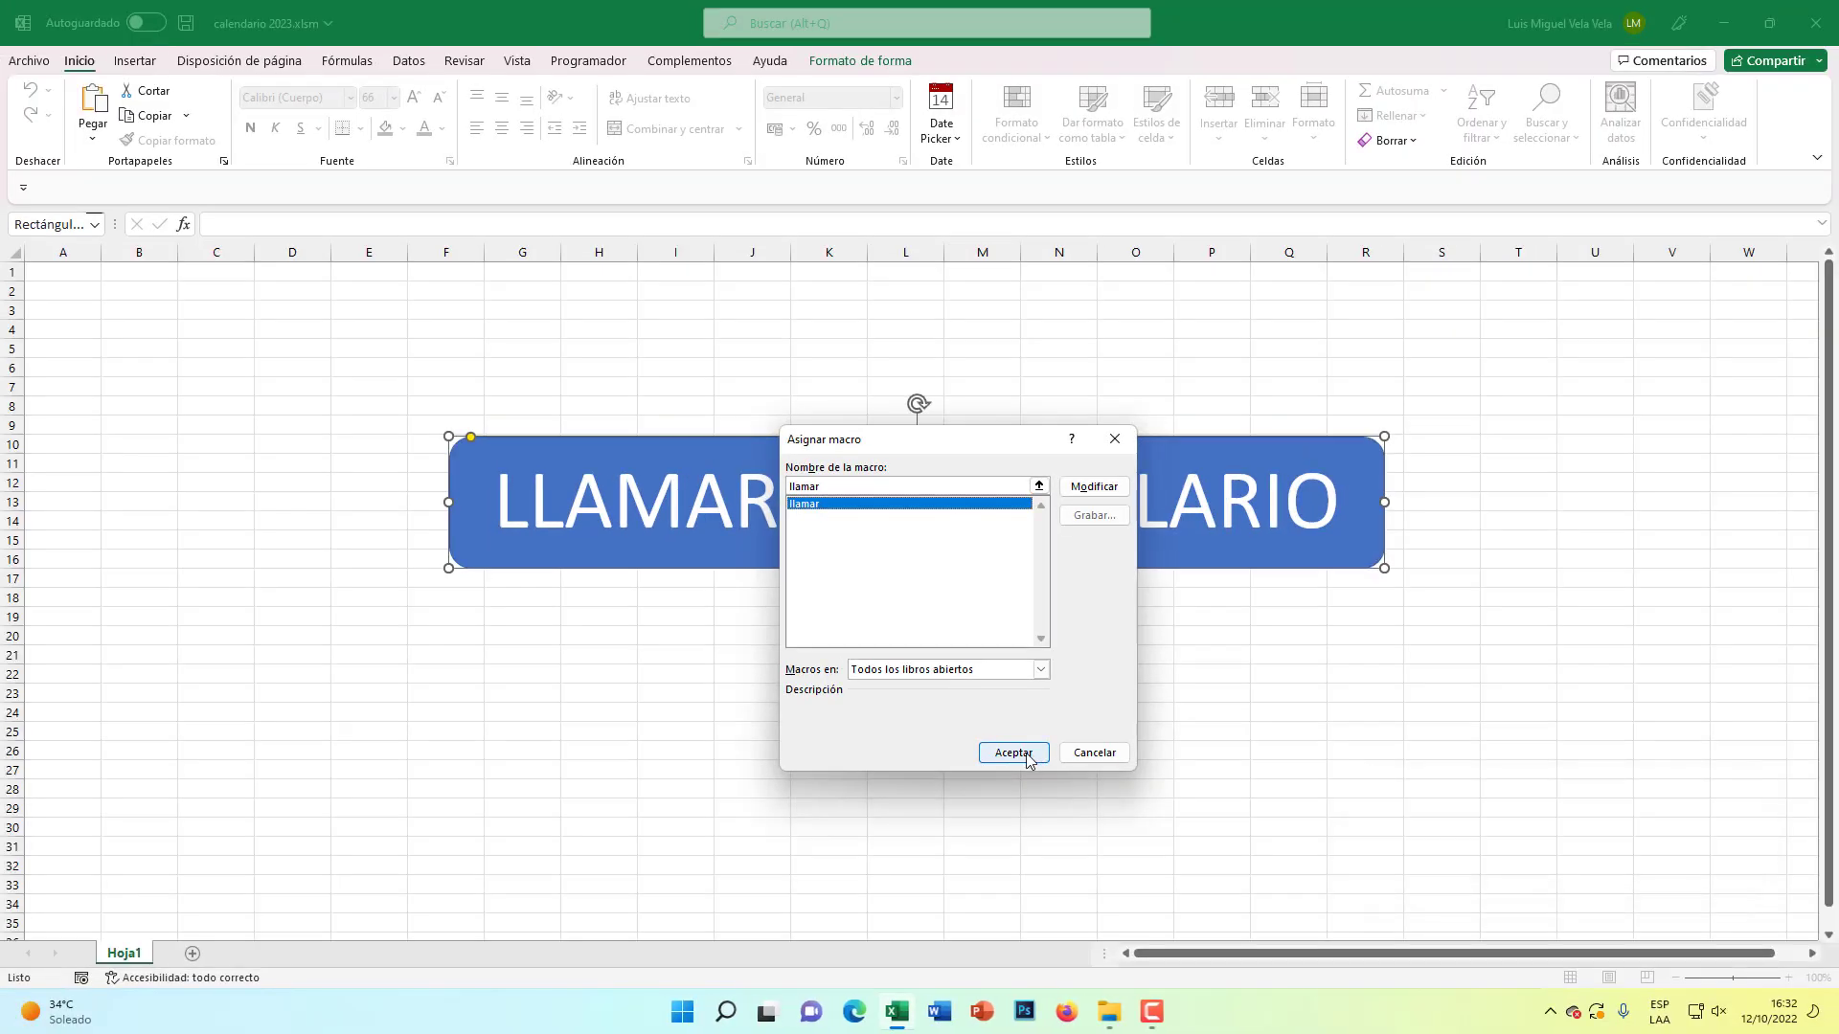
click(1013, 752)
click(842, 691)
click(914, 520)
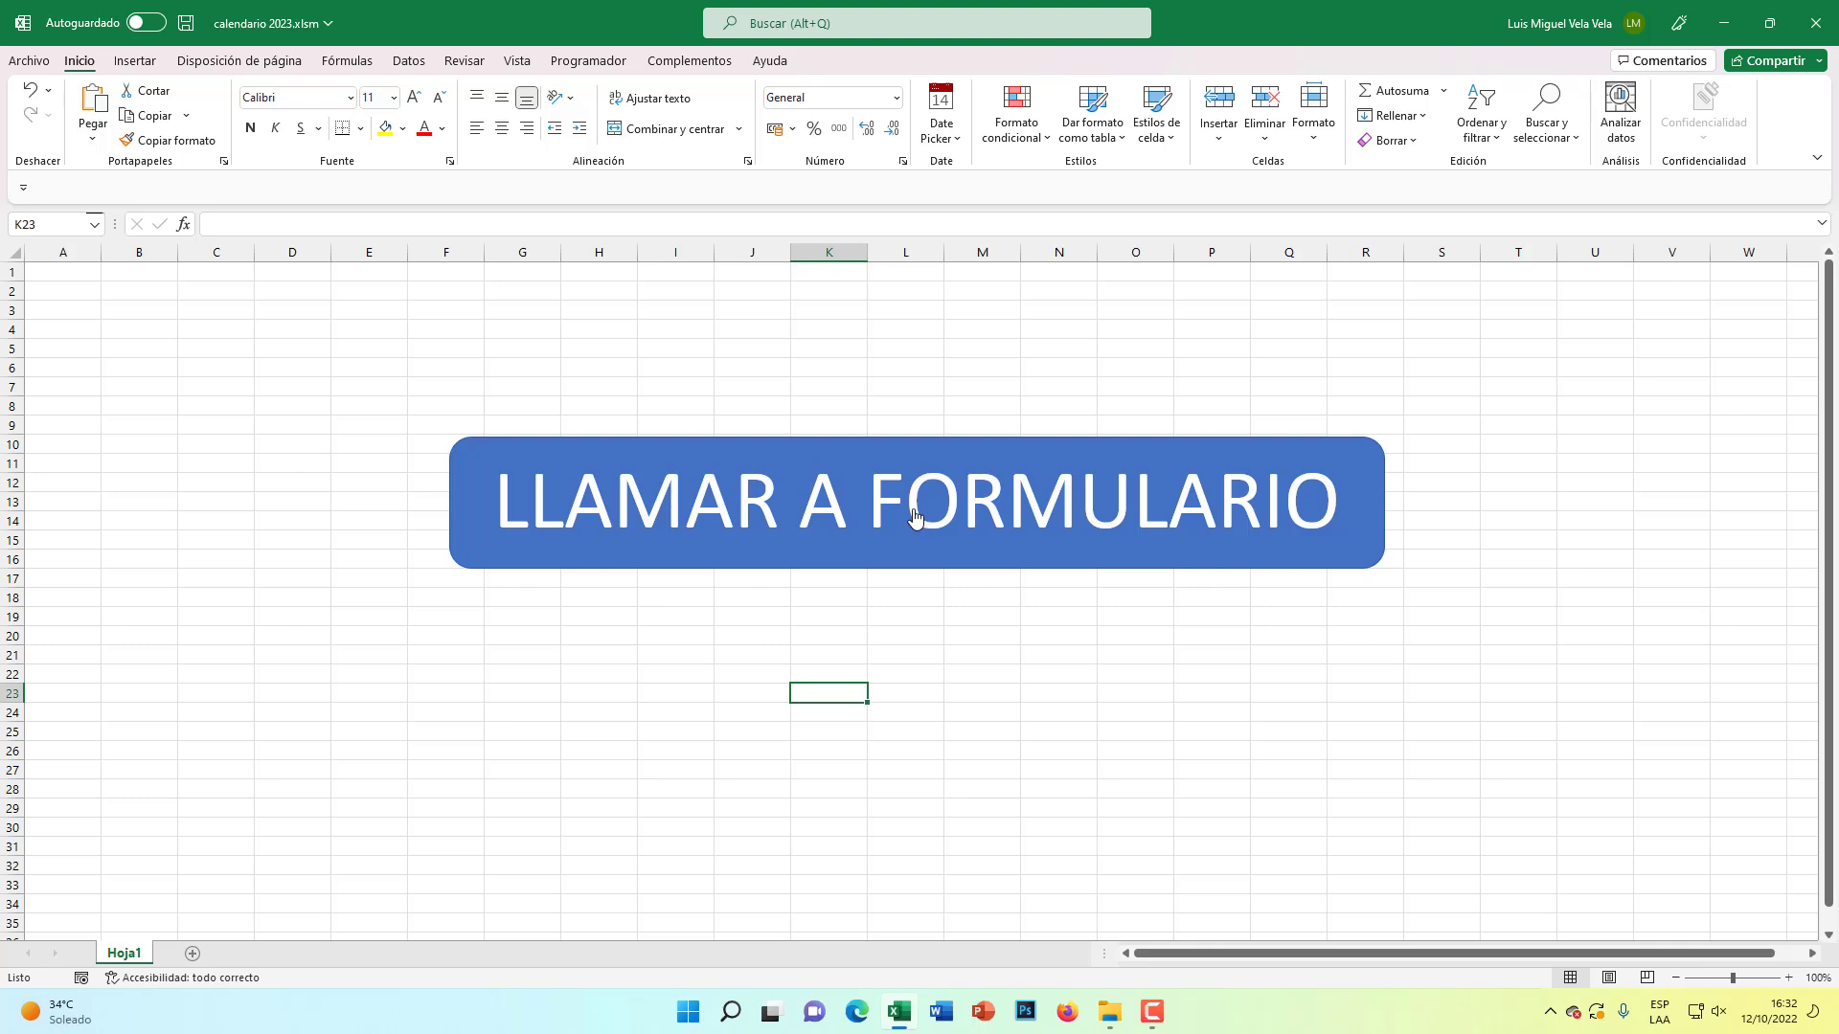
Step: Close the running UserForm1, end the interrupted code, and bring up the Hoja1 tab's menu
drag(927, 406, 926, 391)
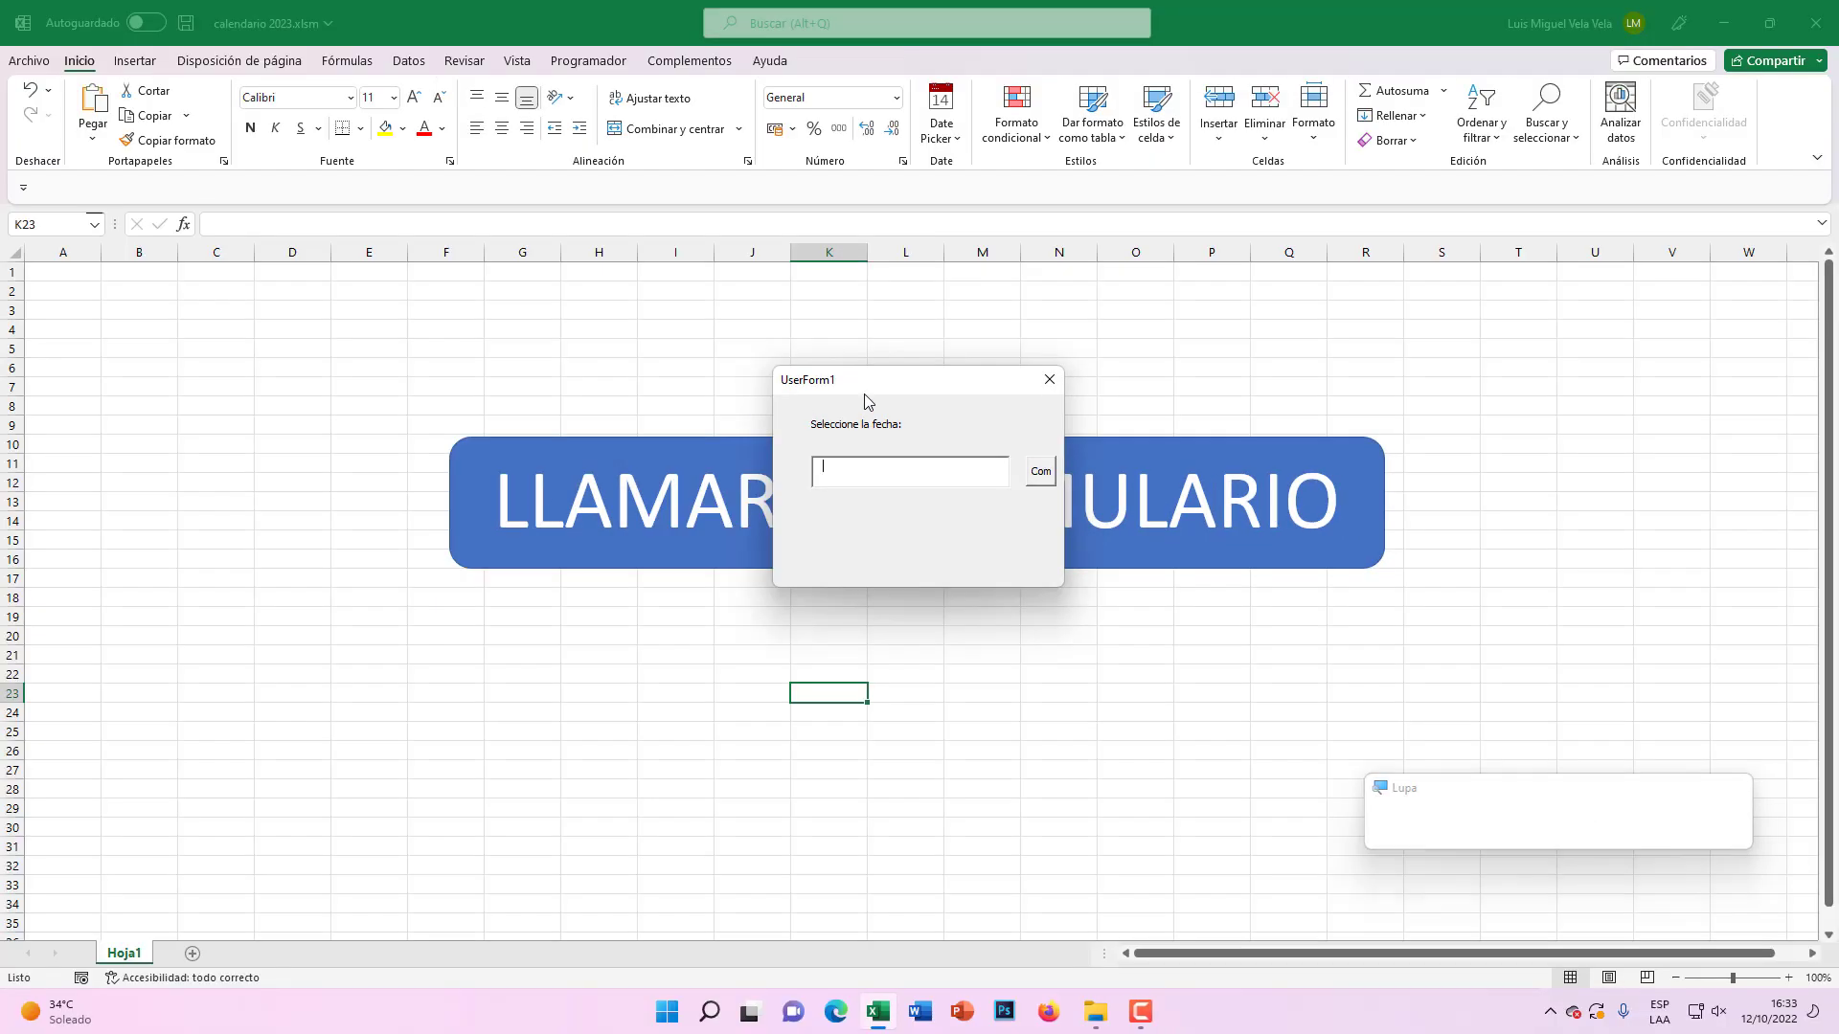
click(1046, 375)
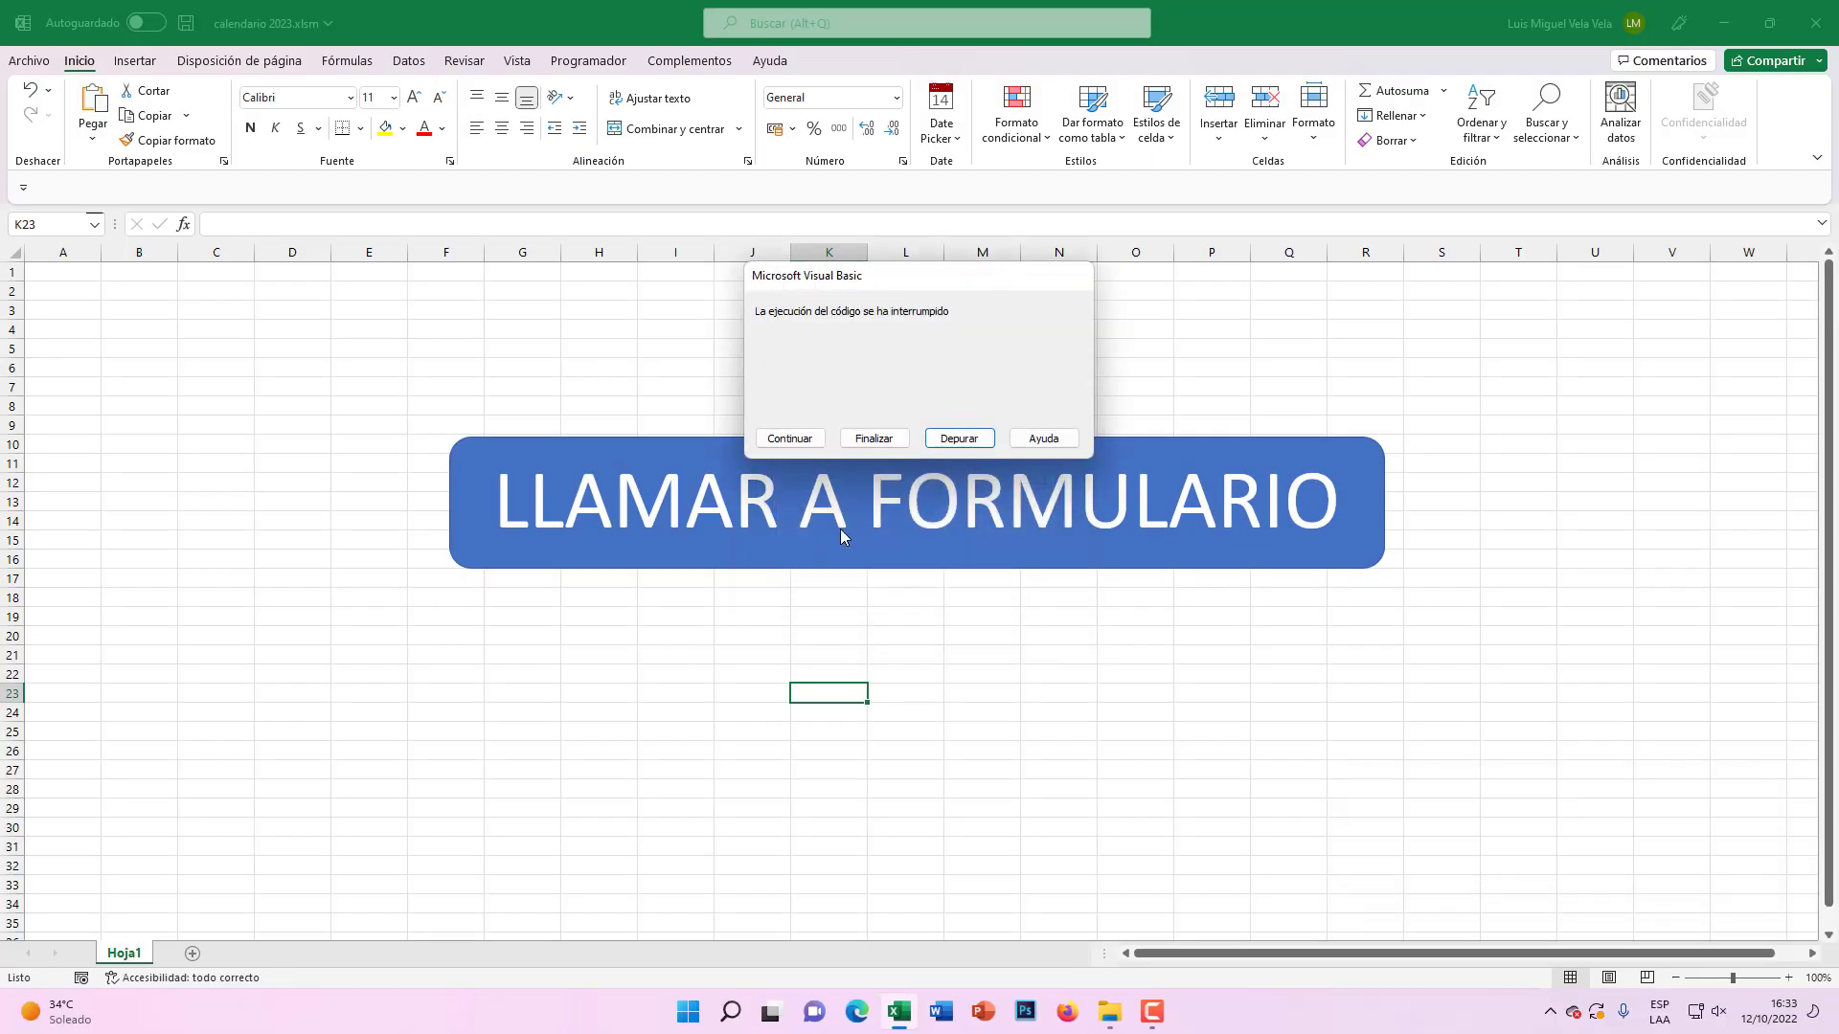
click(874, 439)
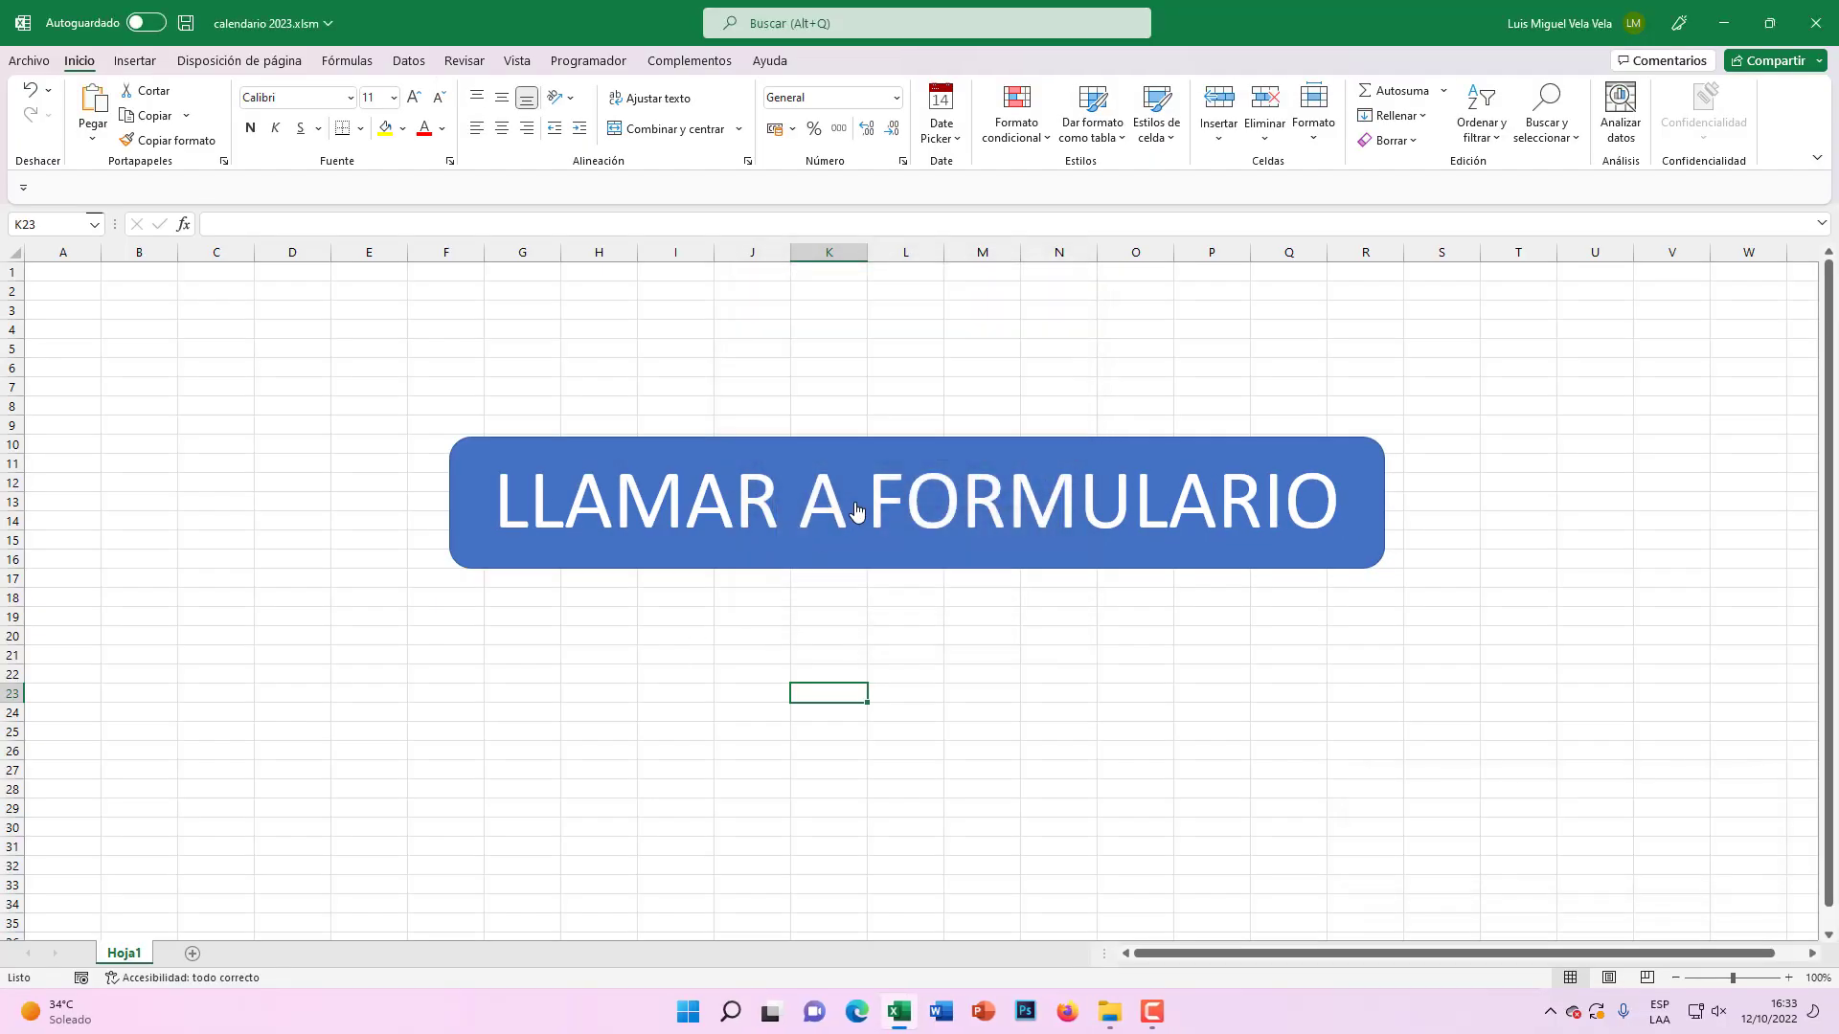
right_click(125, 957)
Step: Open UserForm1, create the TextBox1_Change handler, and declare Dim fecha As Date in it
click(199, 809)
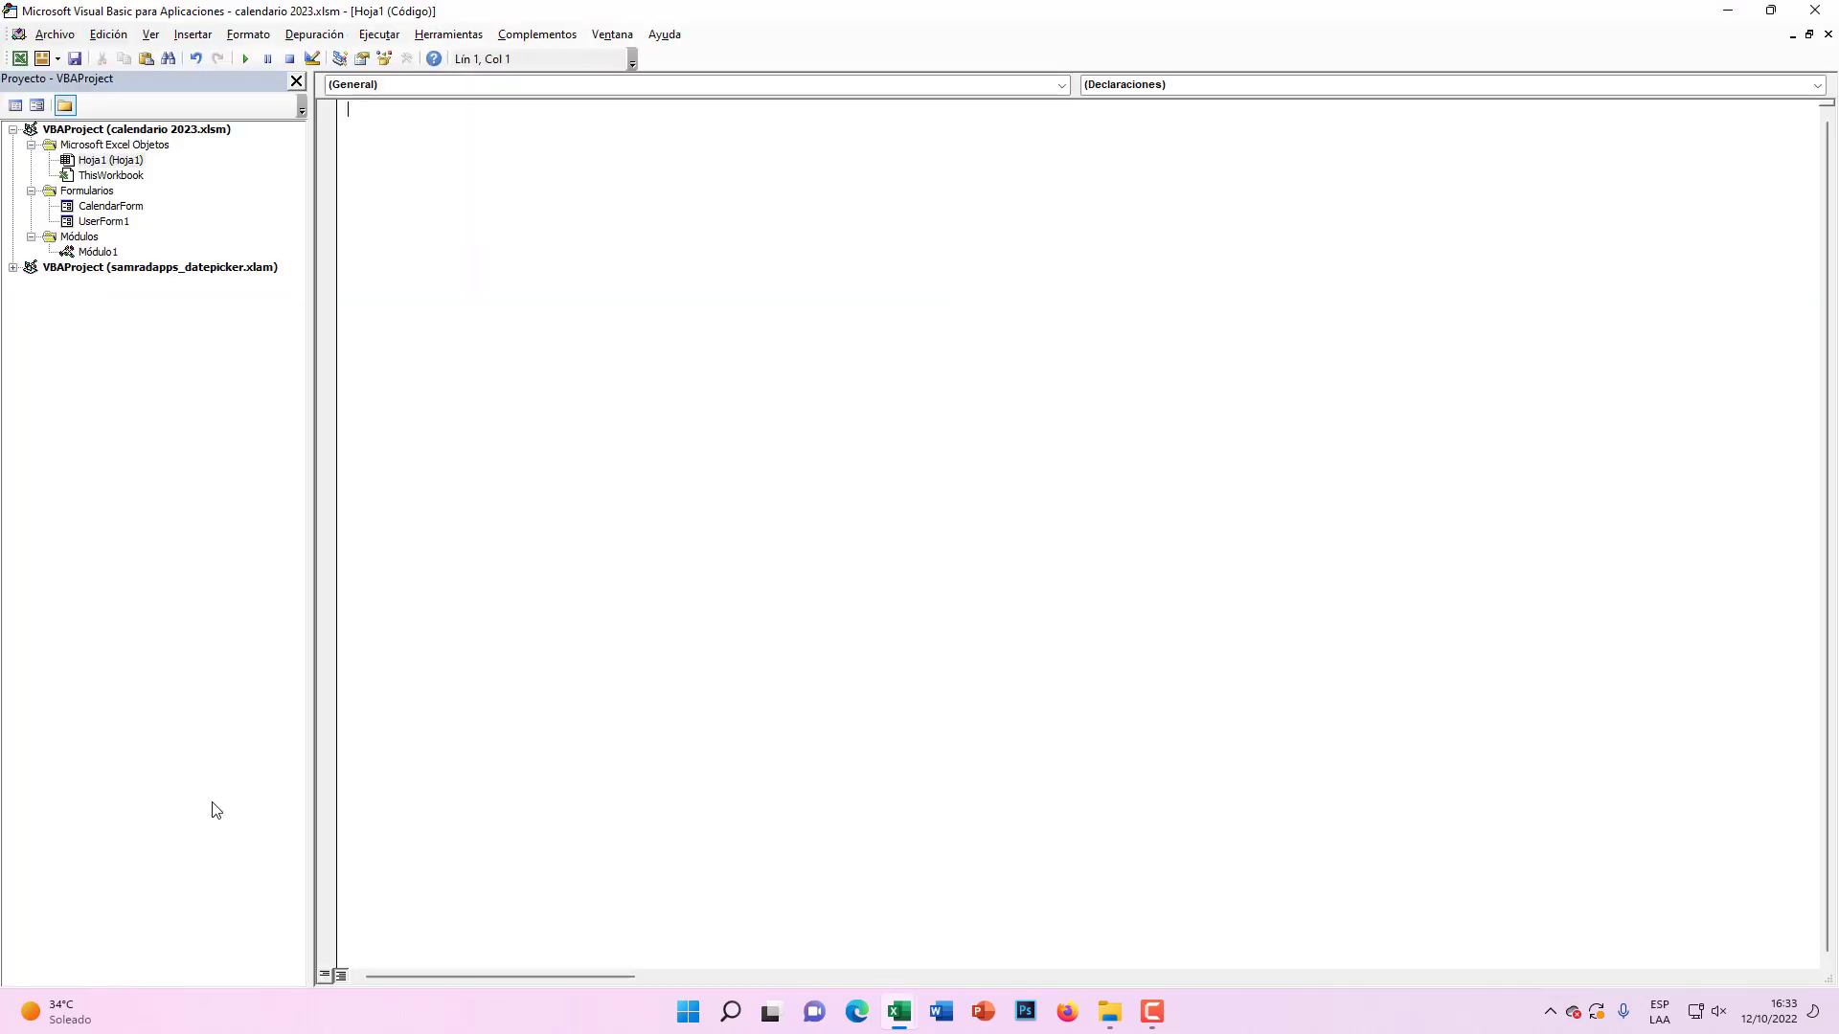
click(110, 221)
double_click(110, 221)
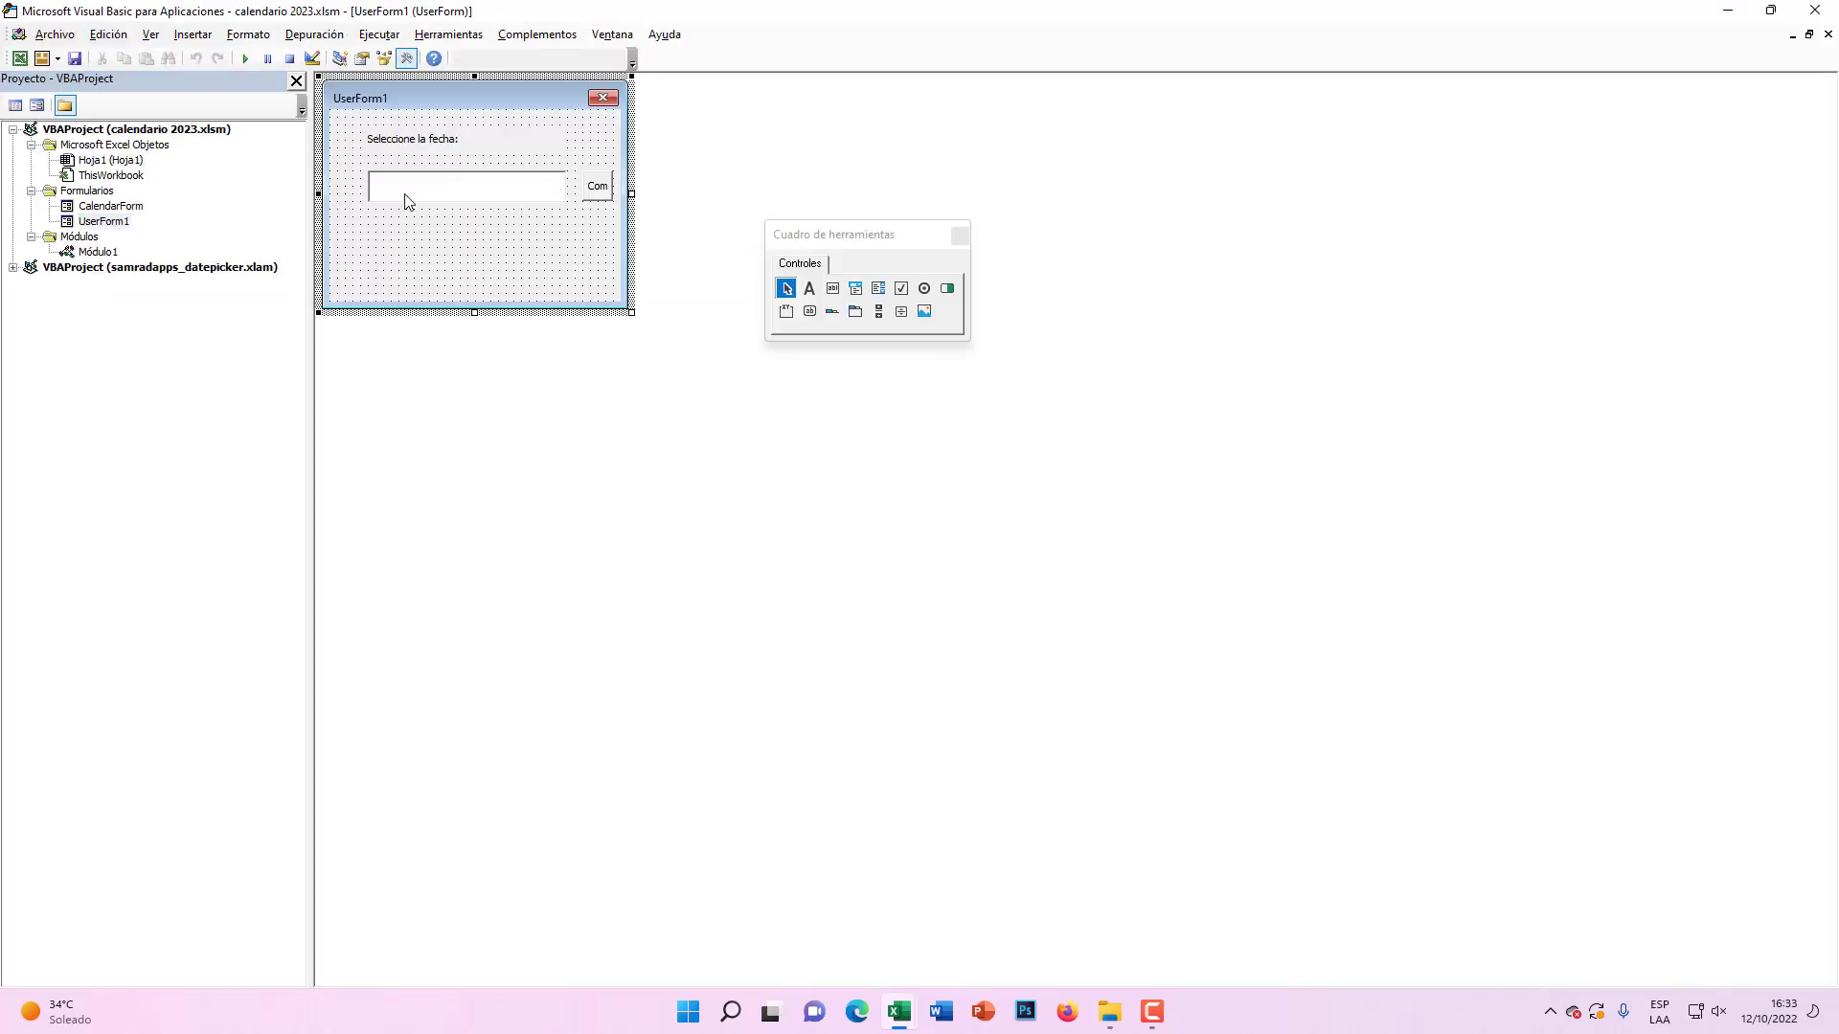
click(436, 187)
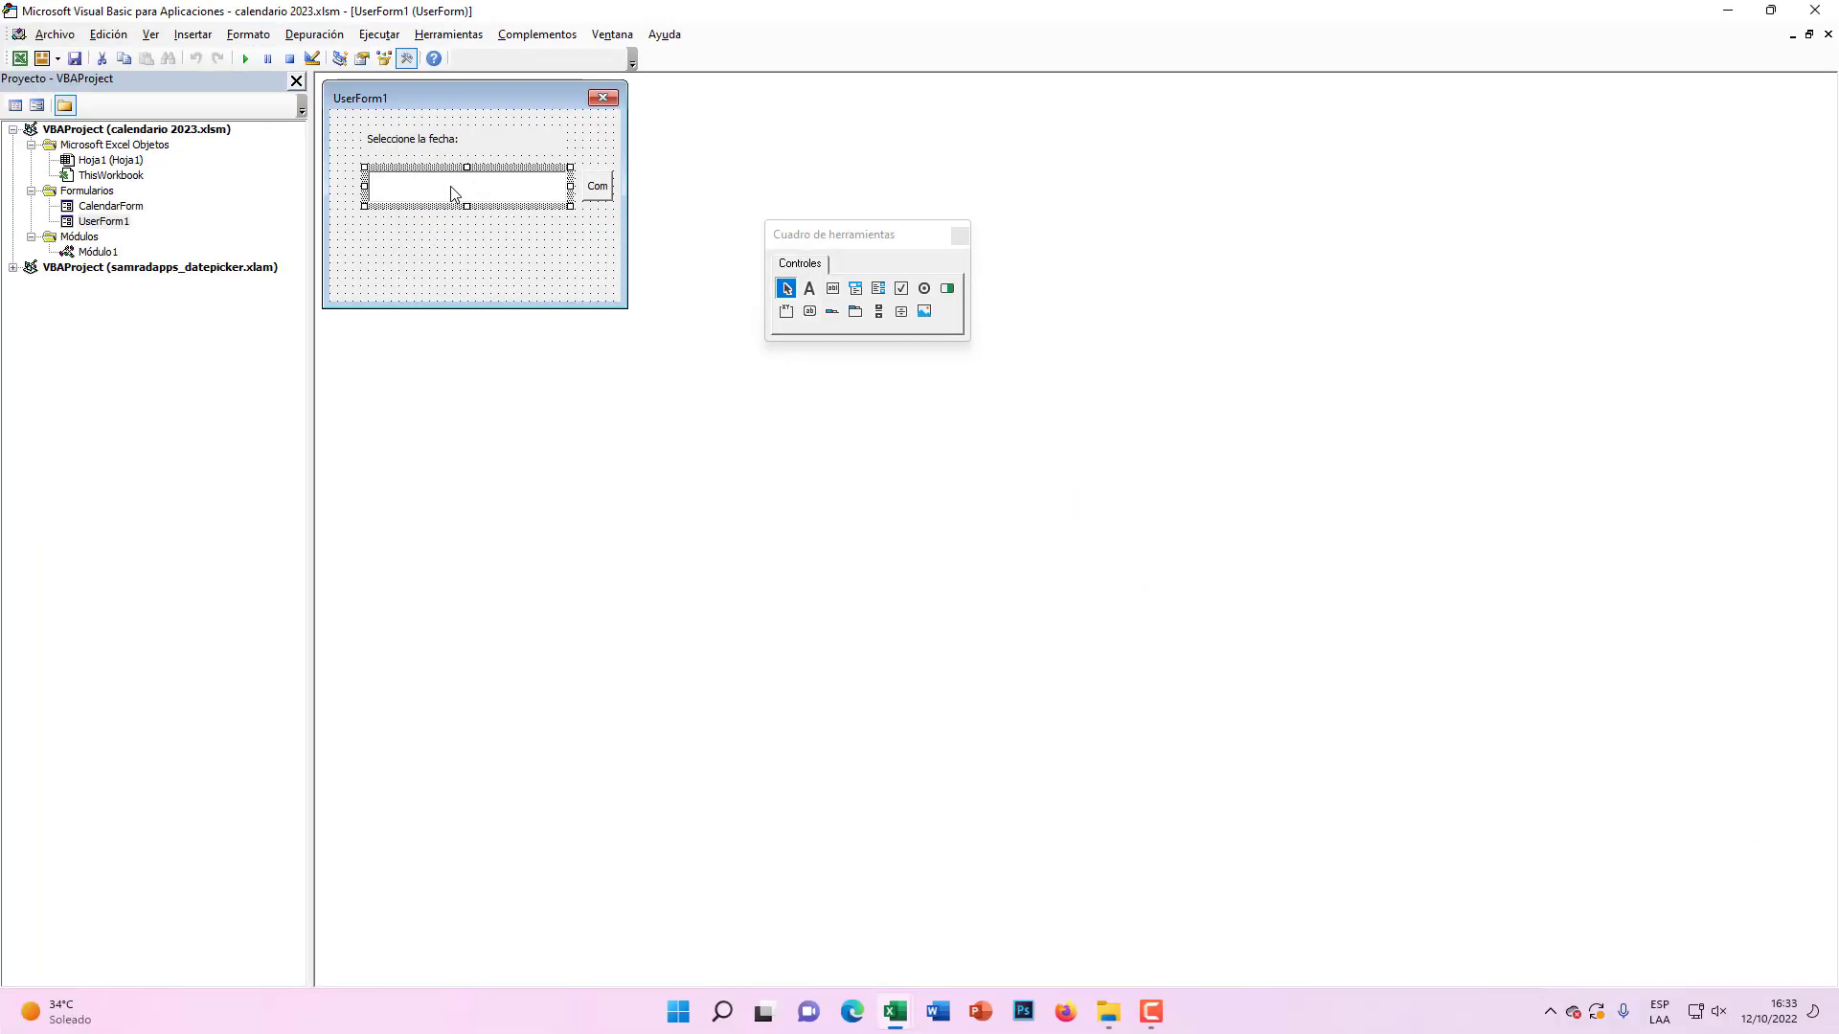
double_click(452, 187)
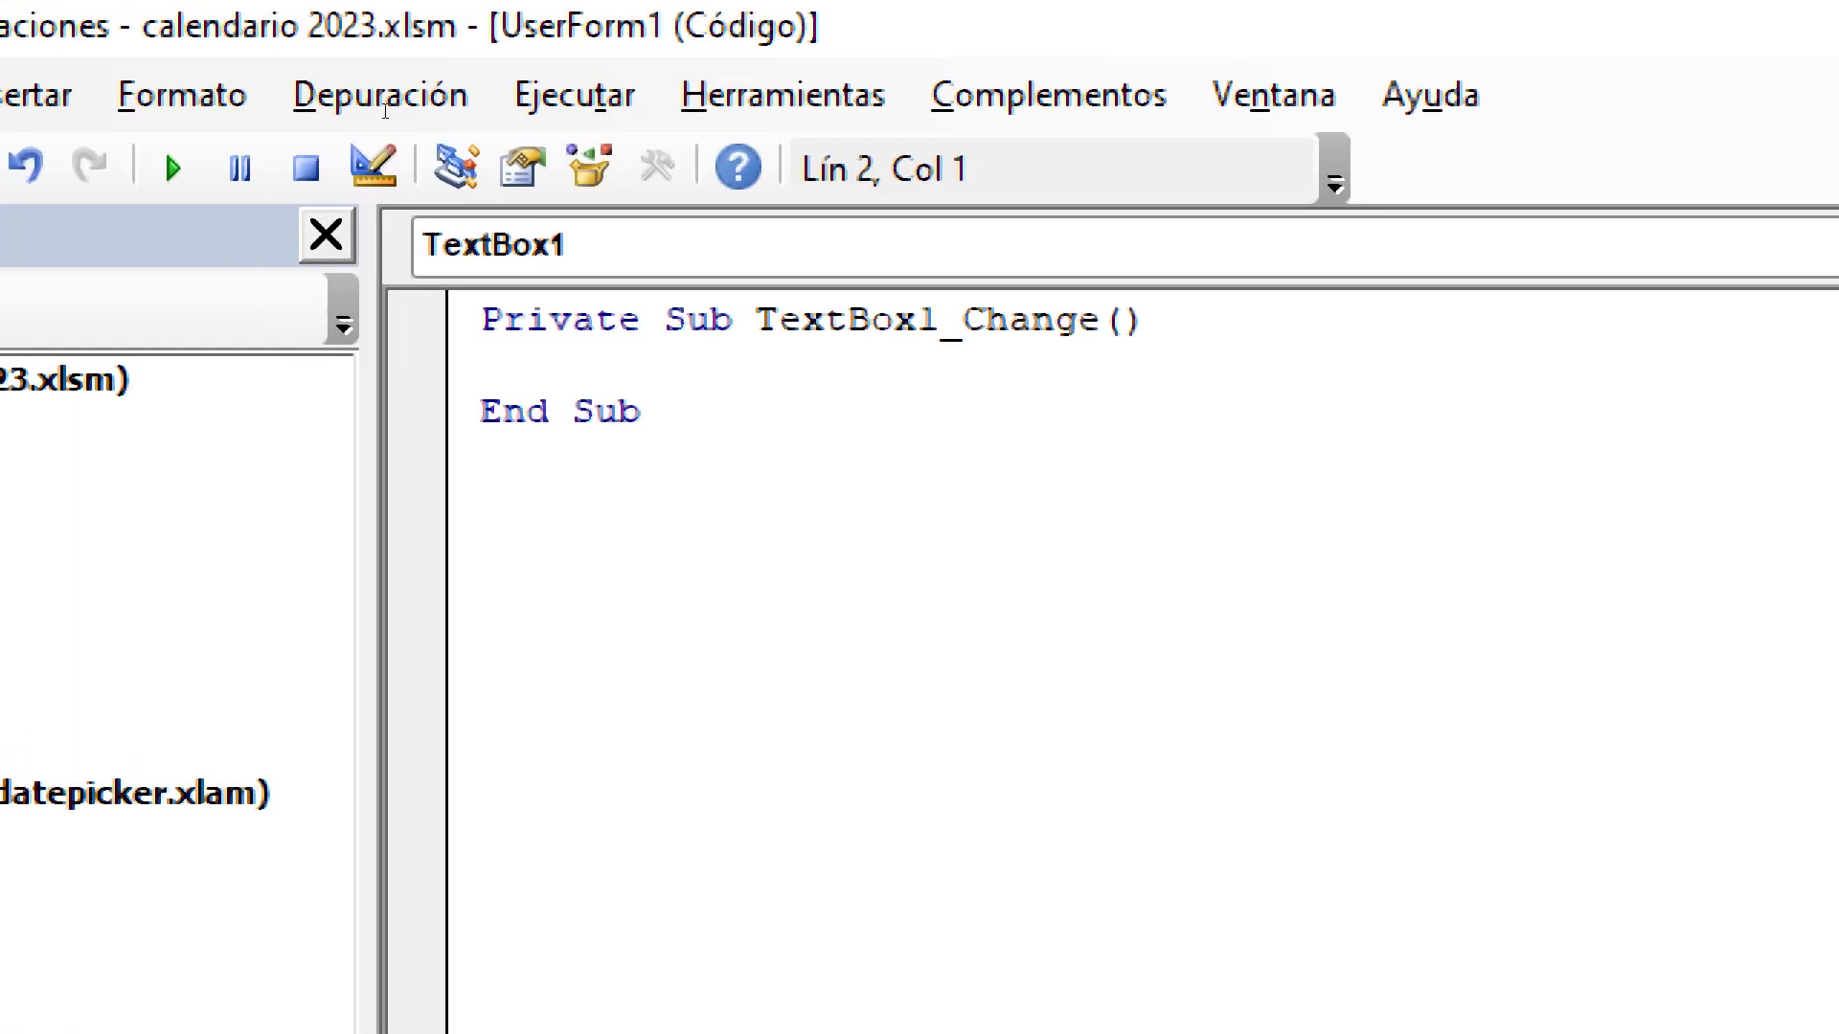
text(Dim )
text(fecha)
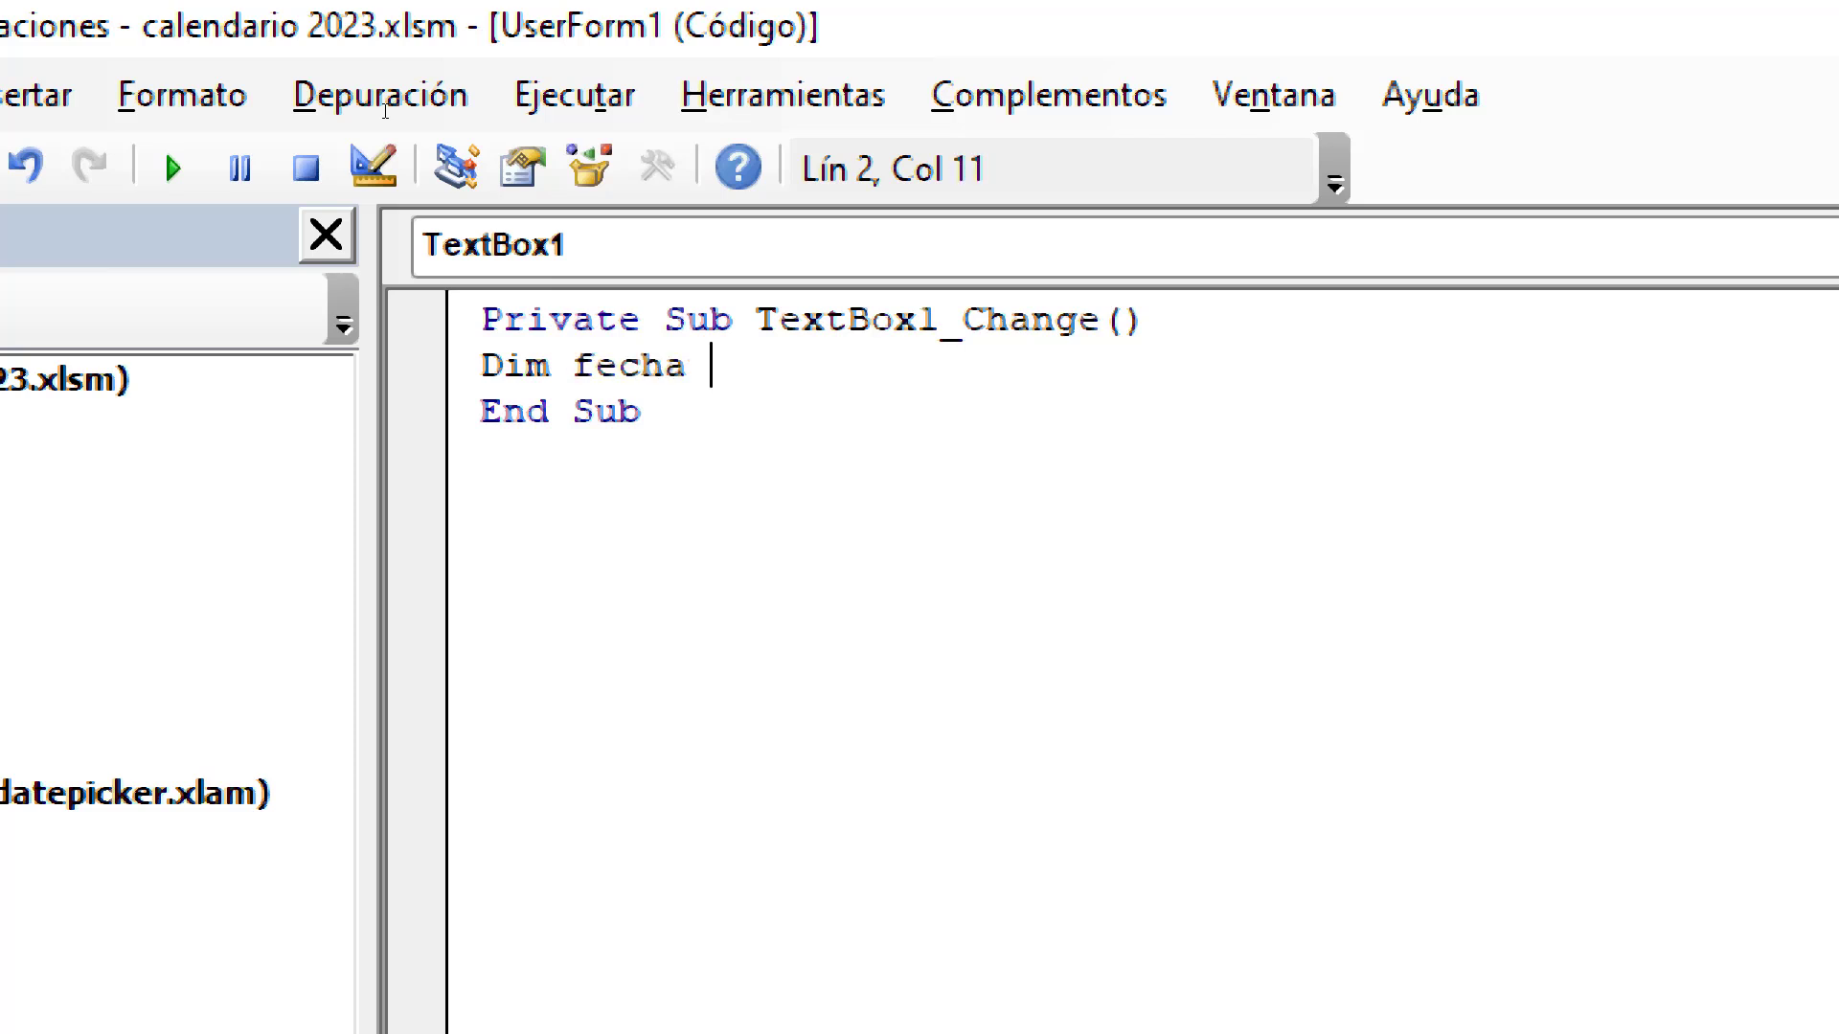
text( as )
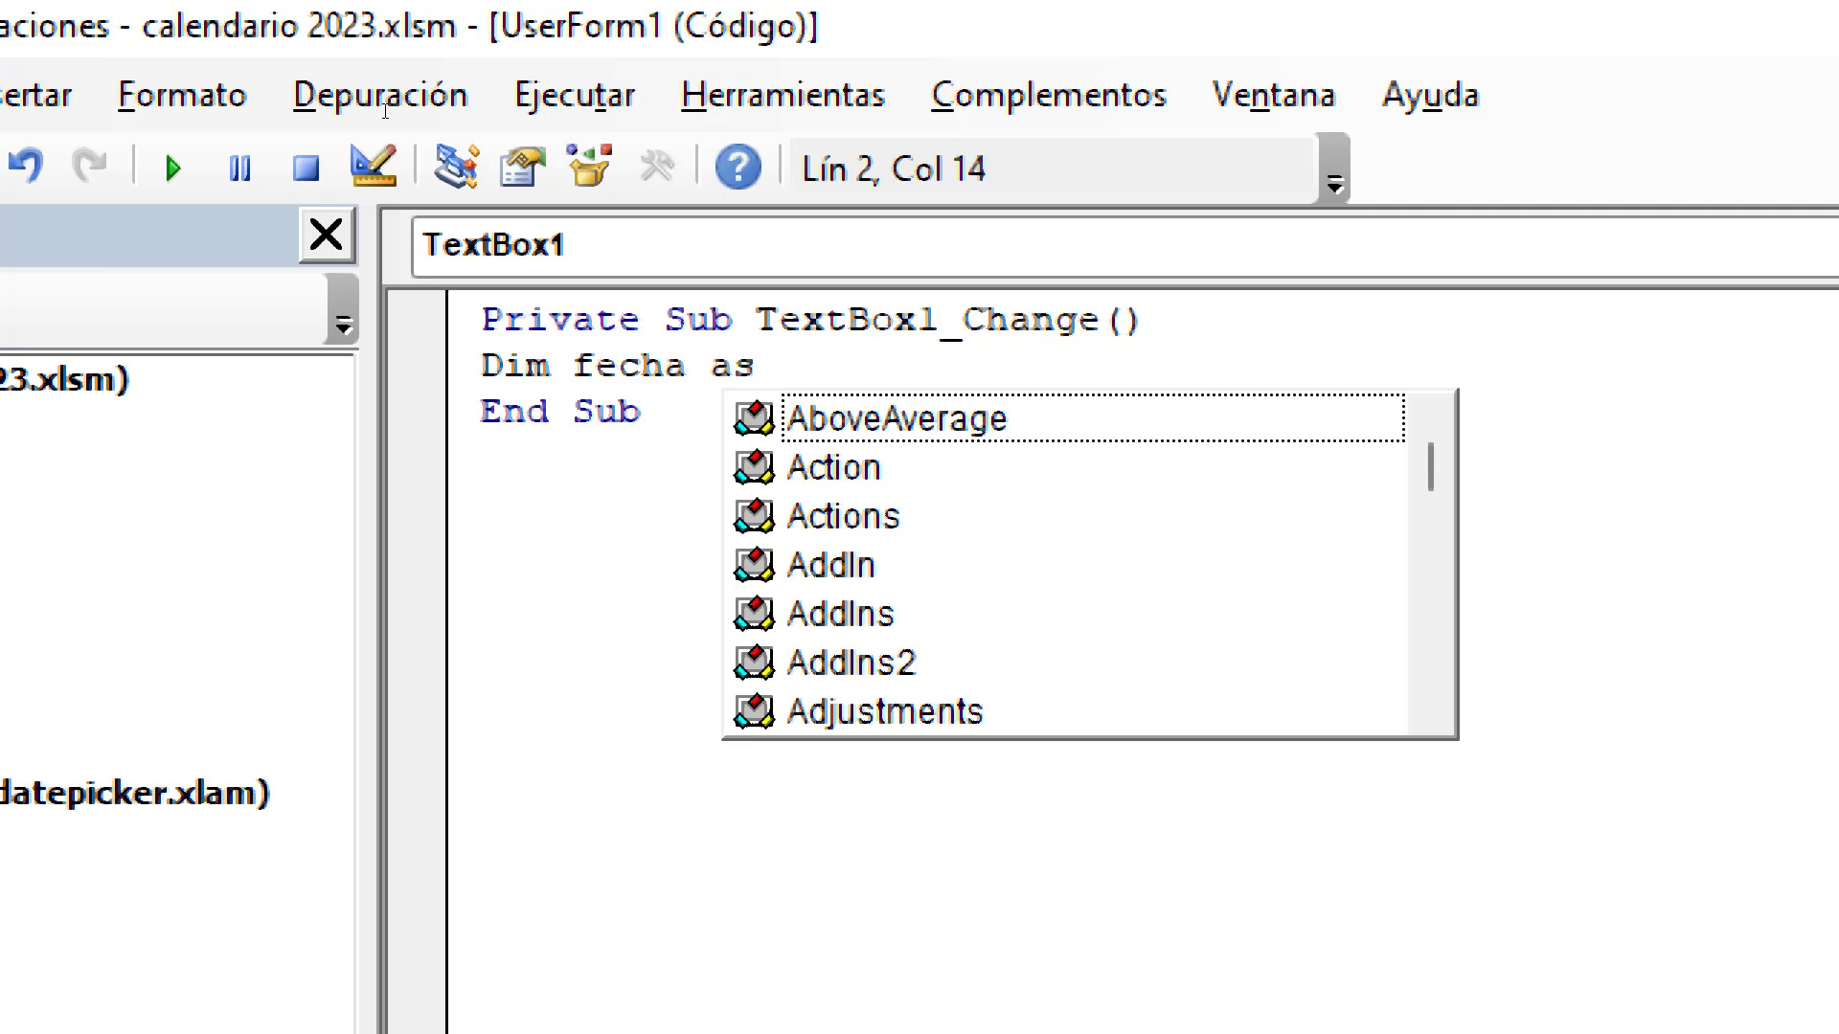
text(Da)
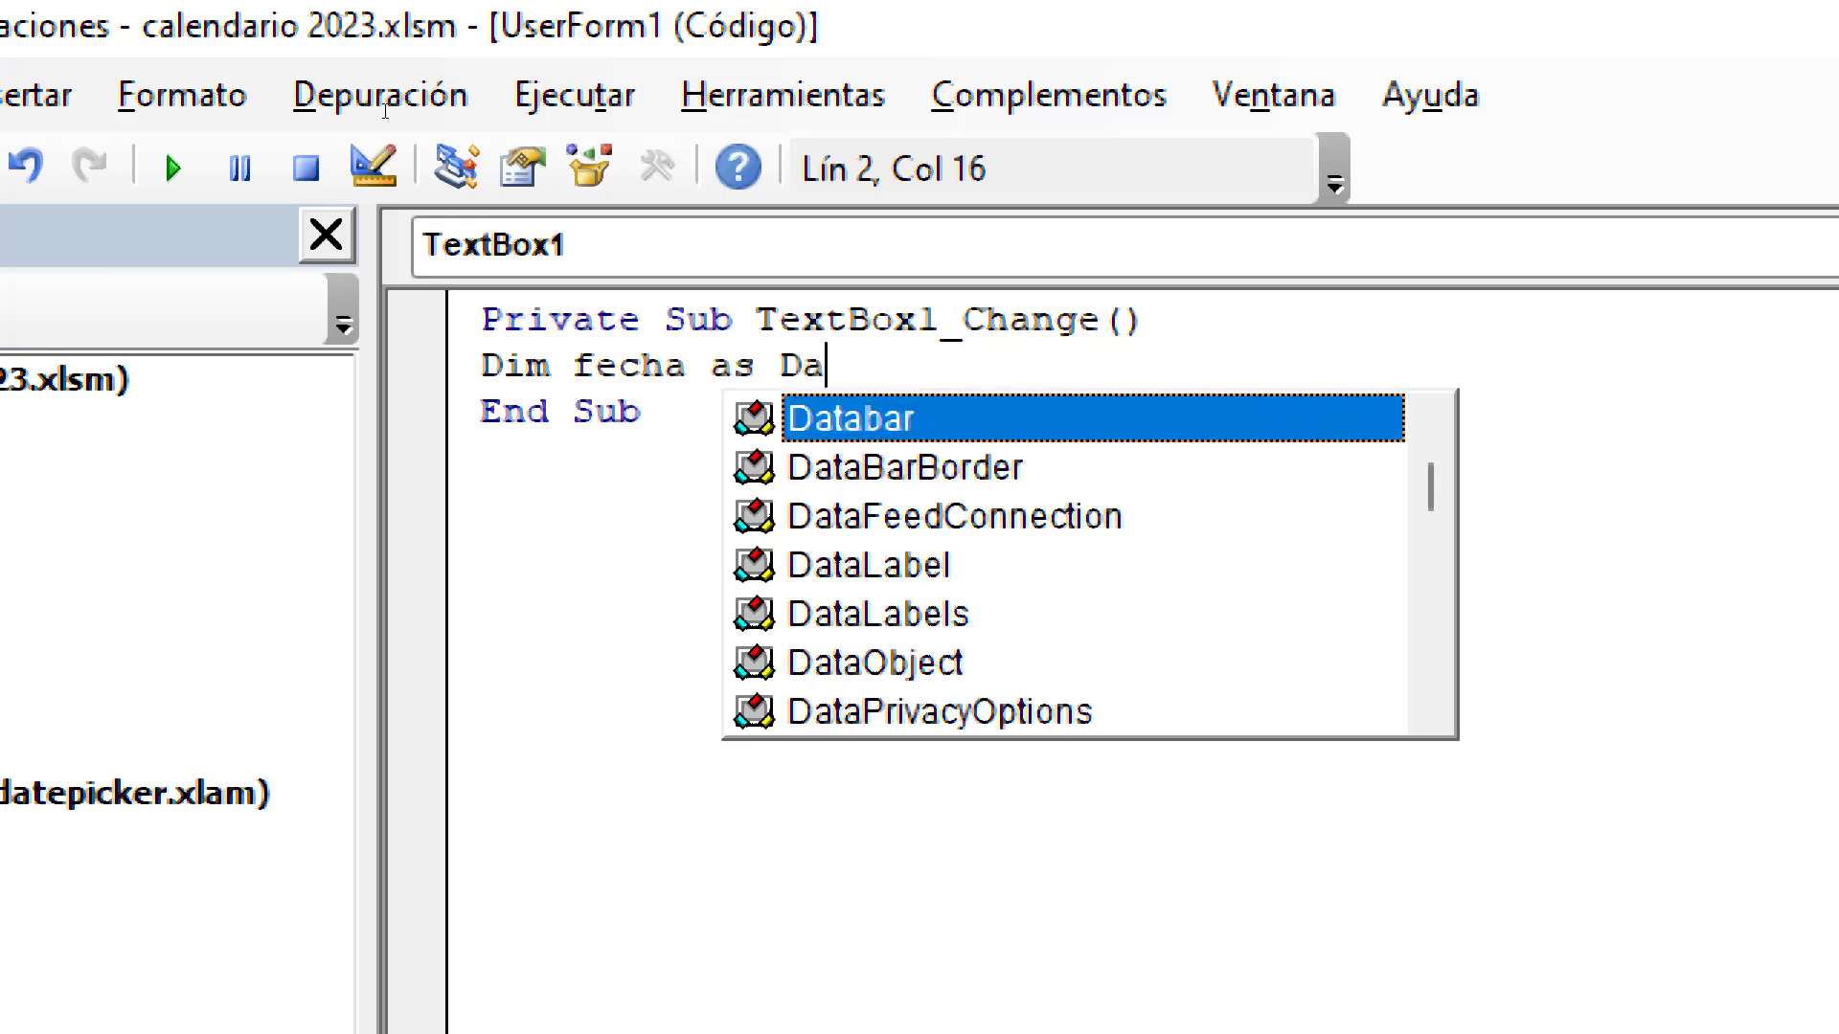
text(te)
key(Escape)
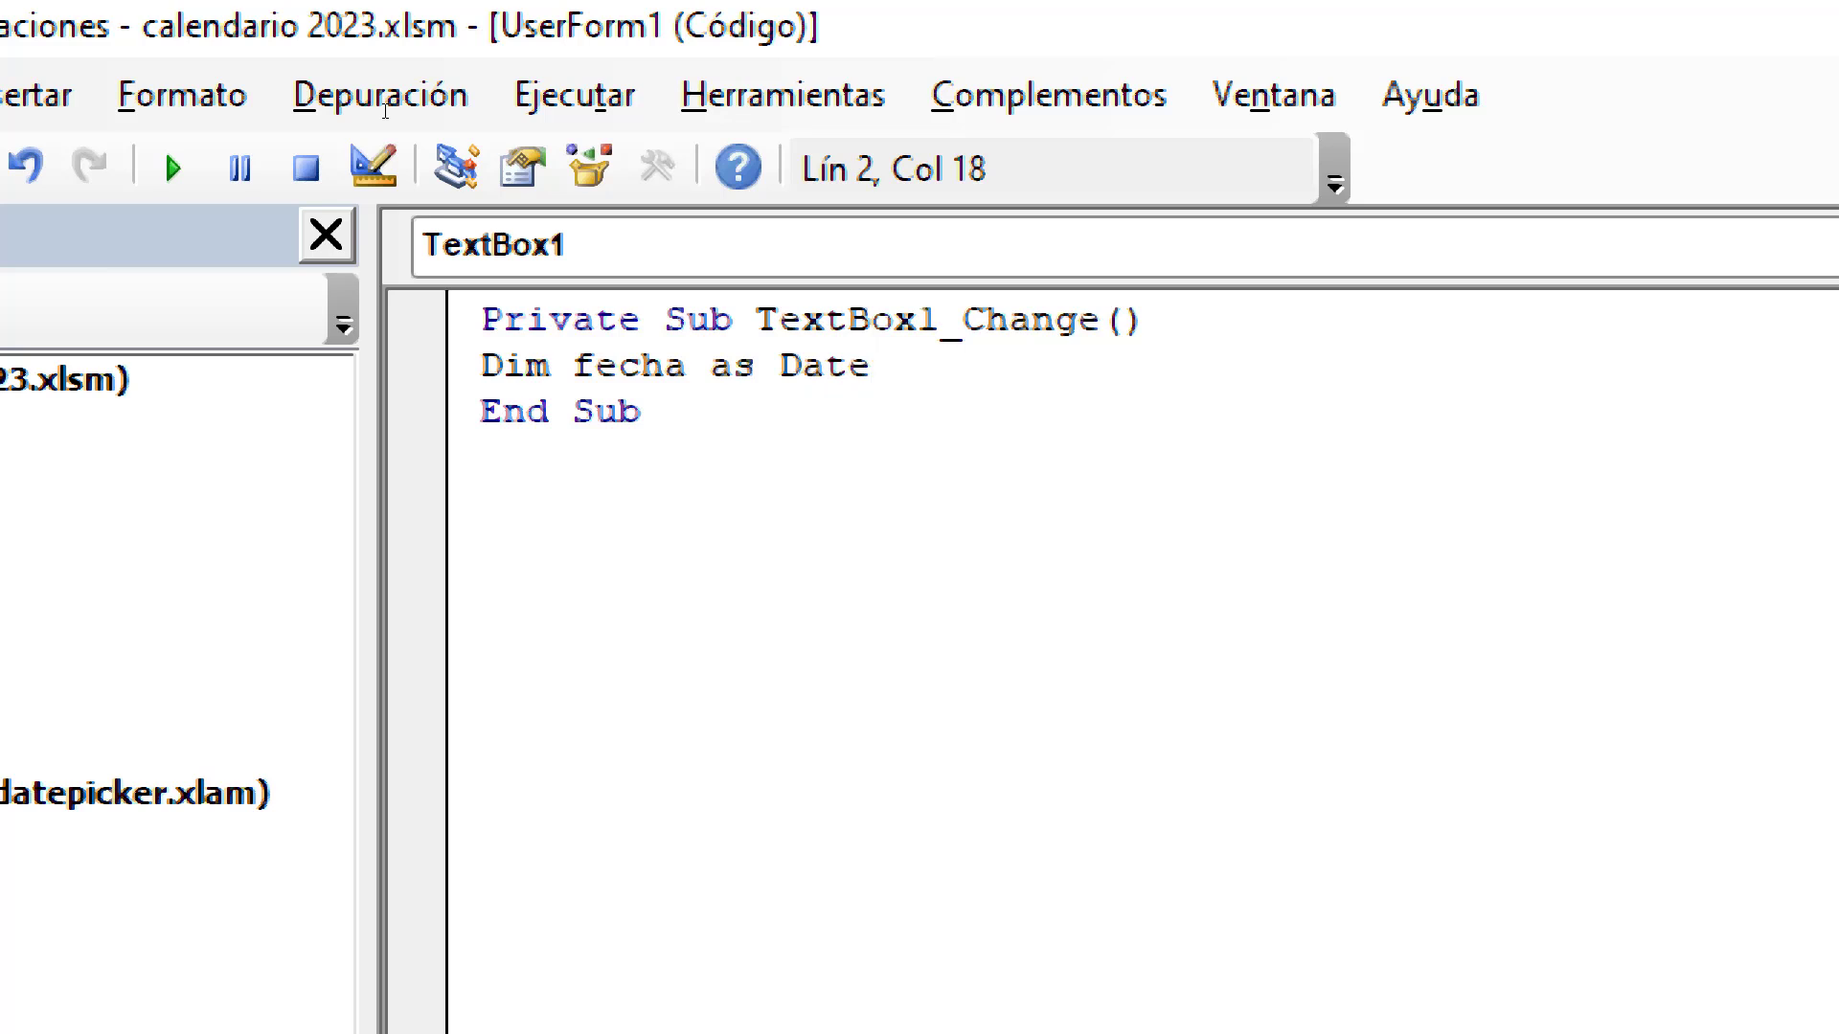
key(Return)
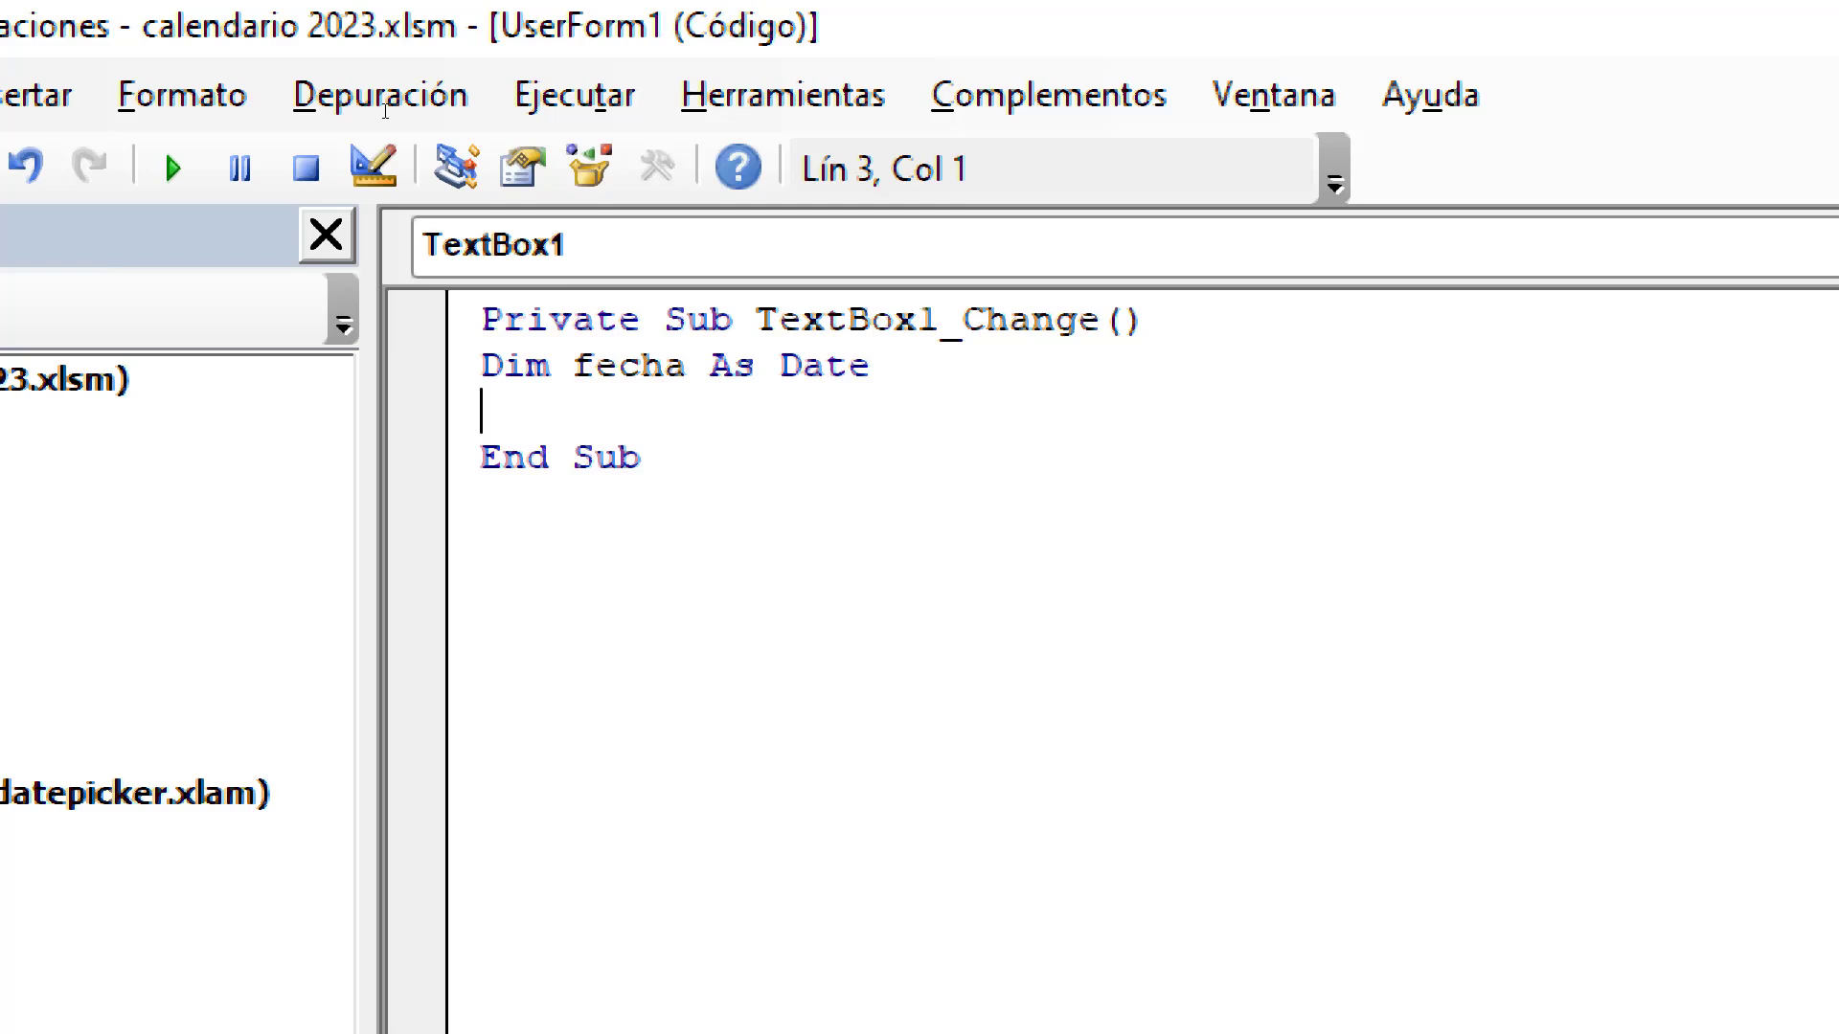
text(Ca)
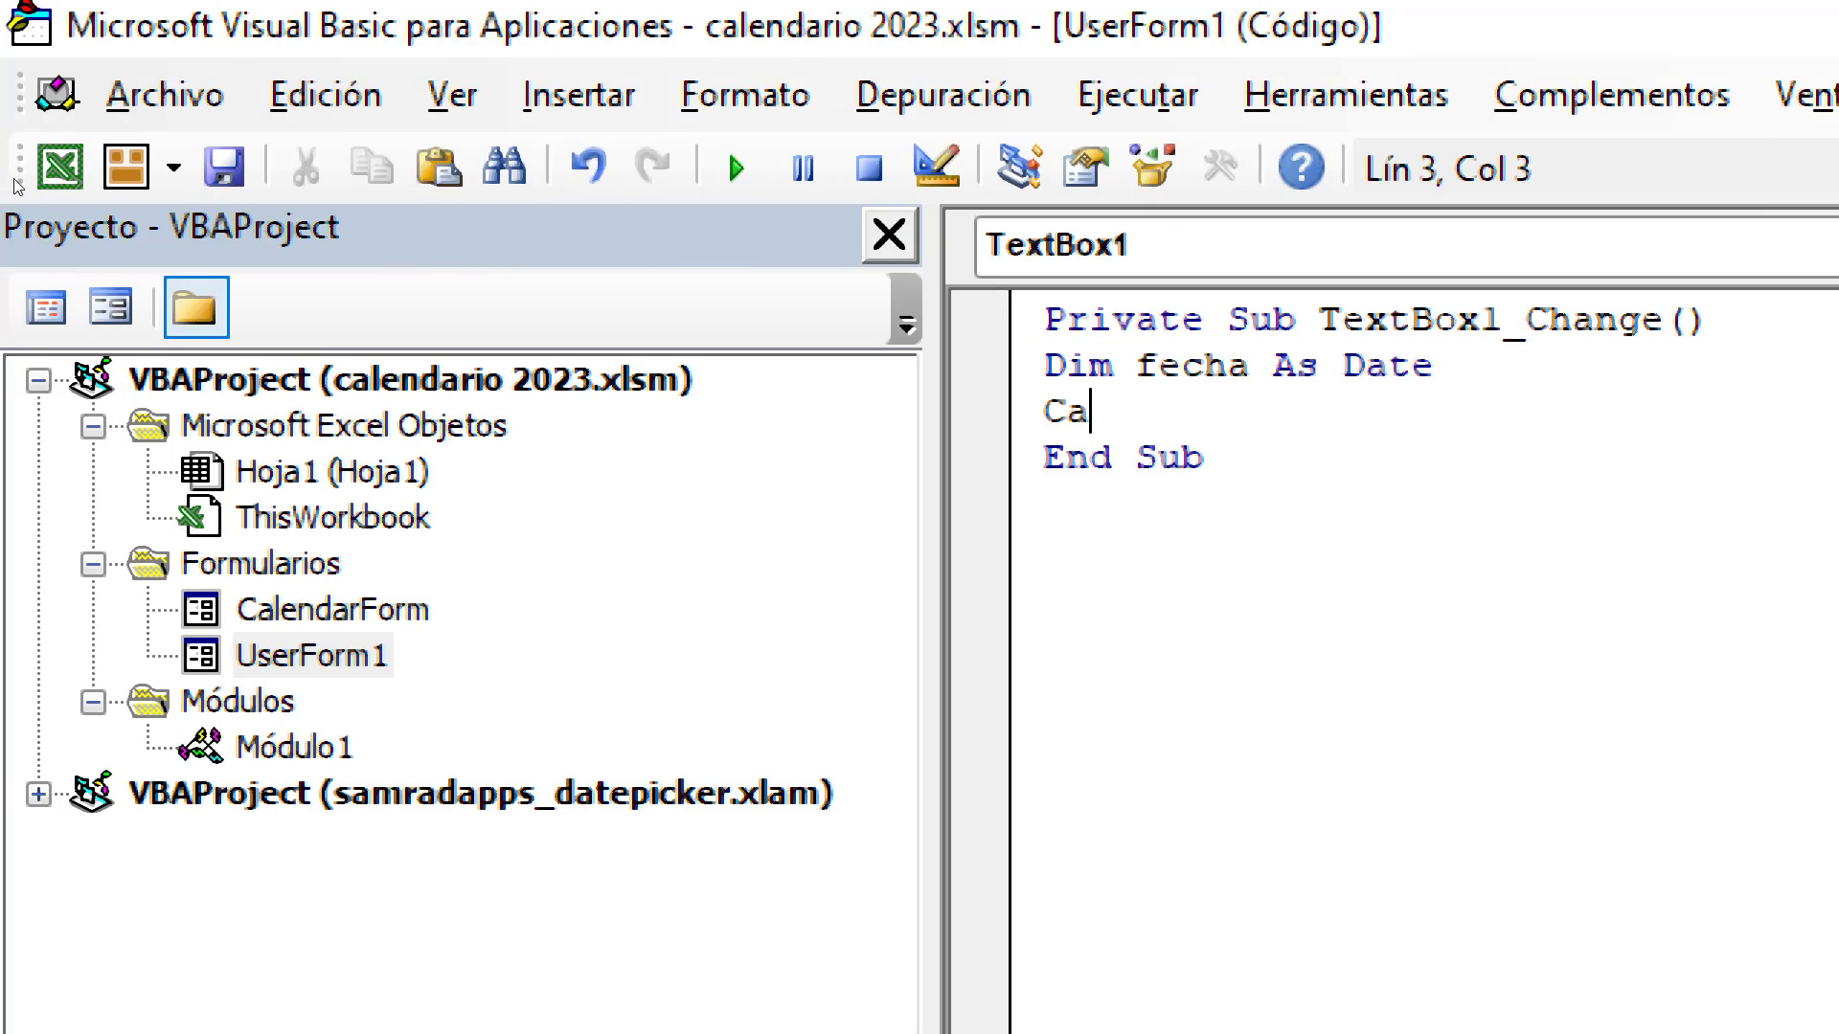
Step: Type CalendarForm.GetDate on line 3 using the autocomplete
click(333, 609)
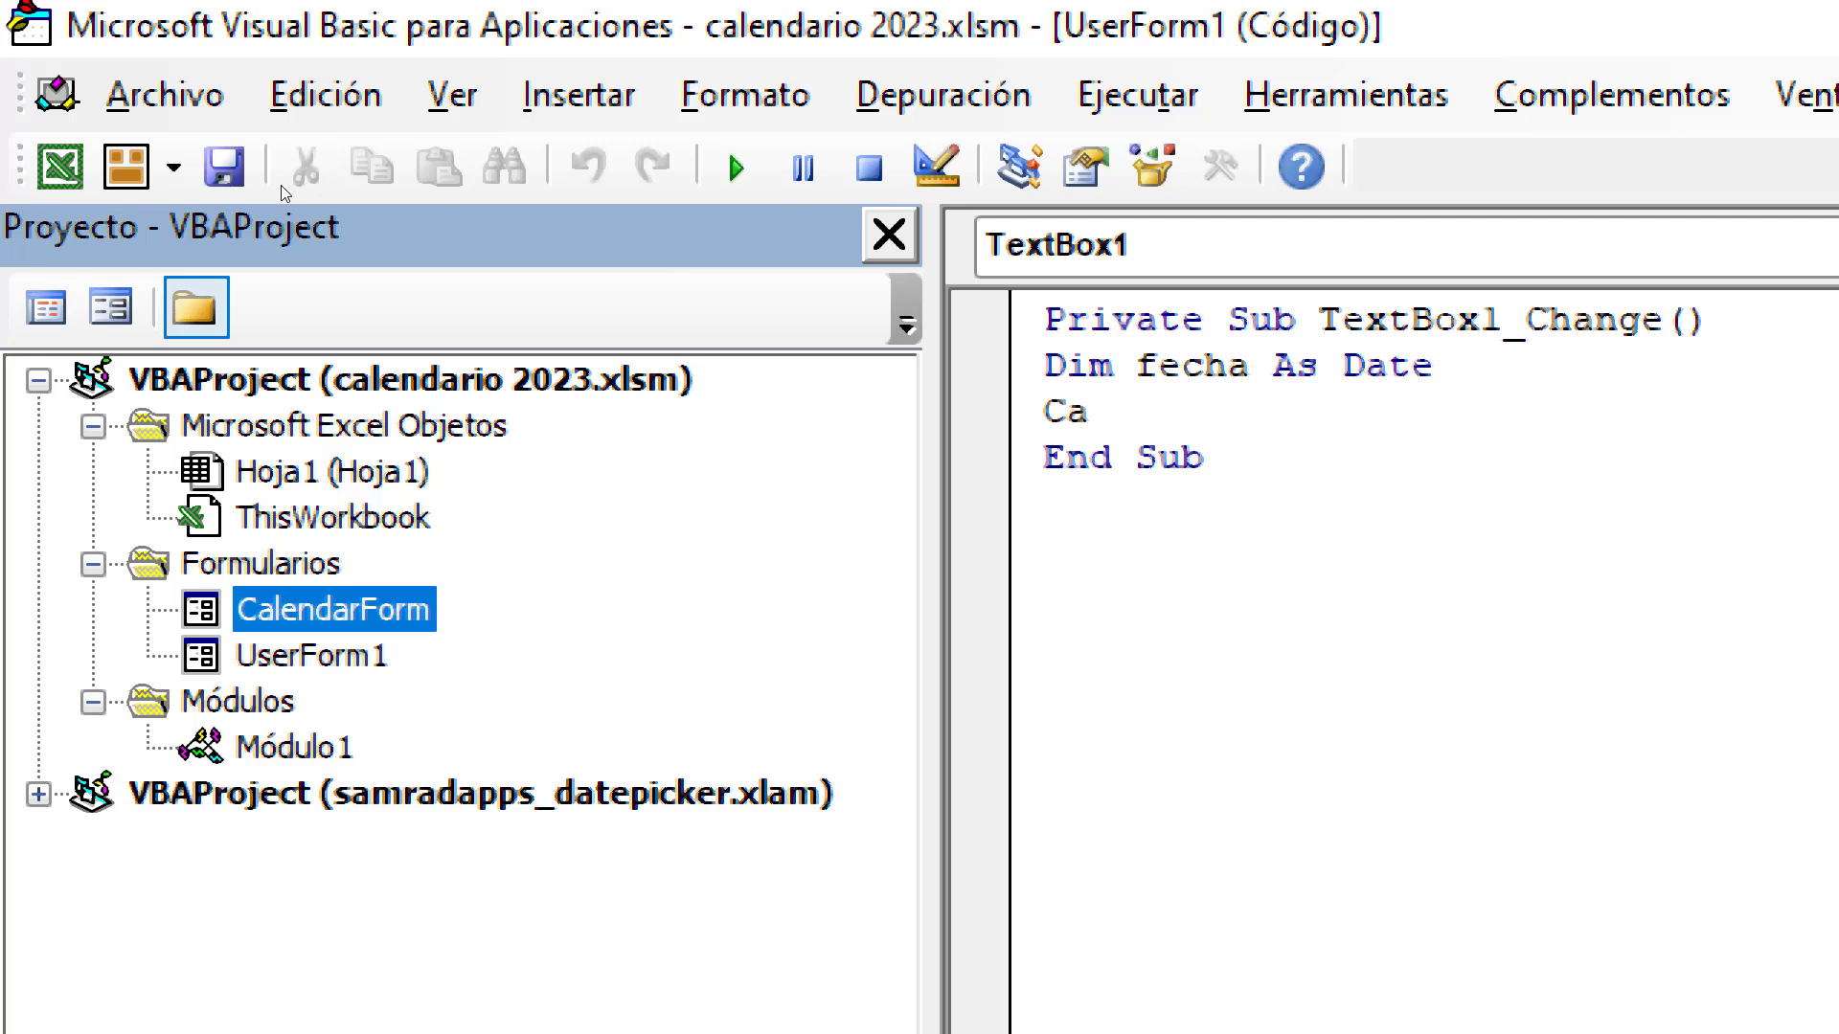
click(405, 142)
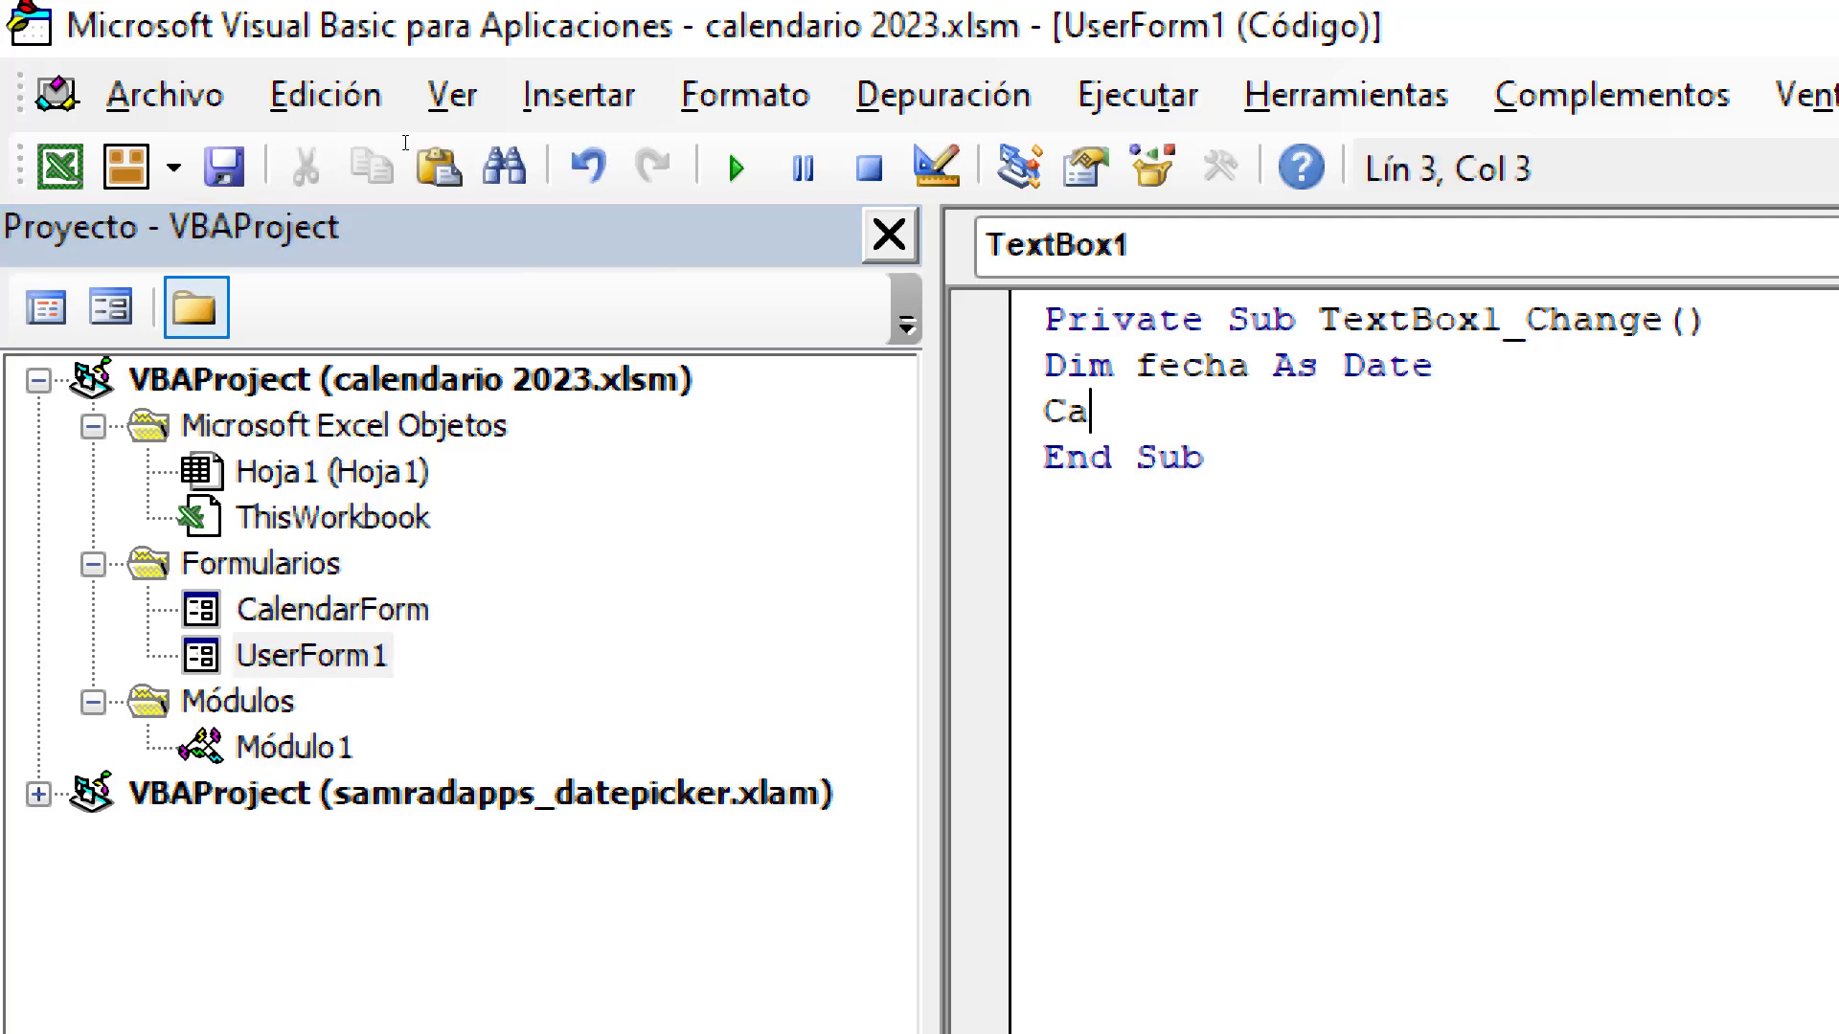
text(lendarForm)
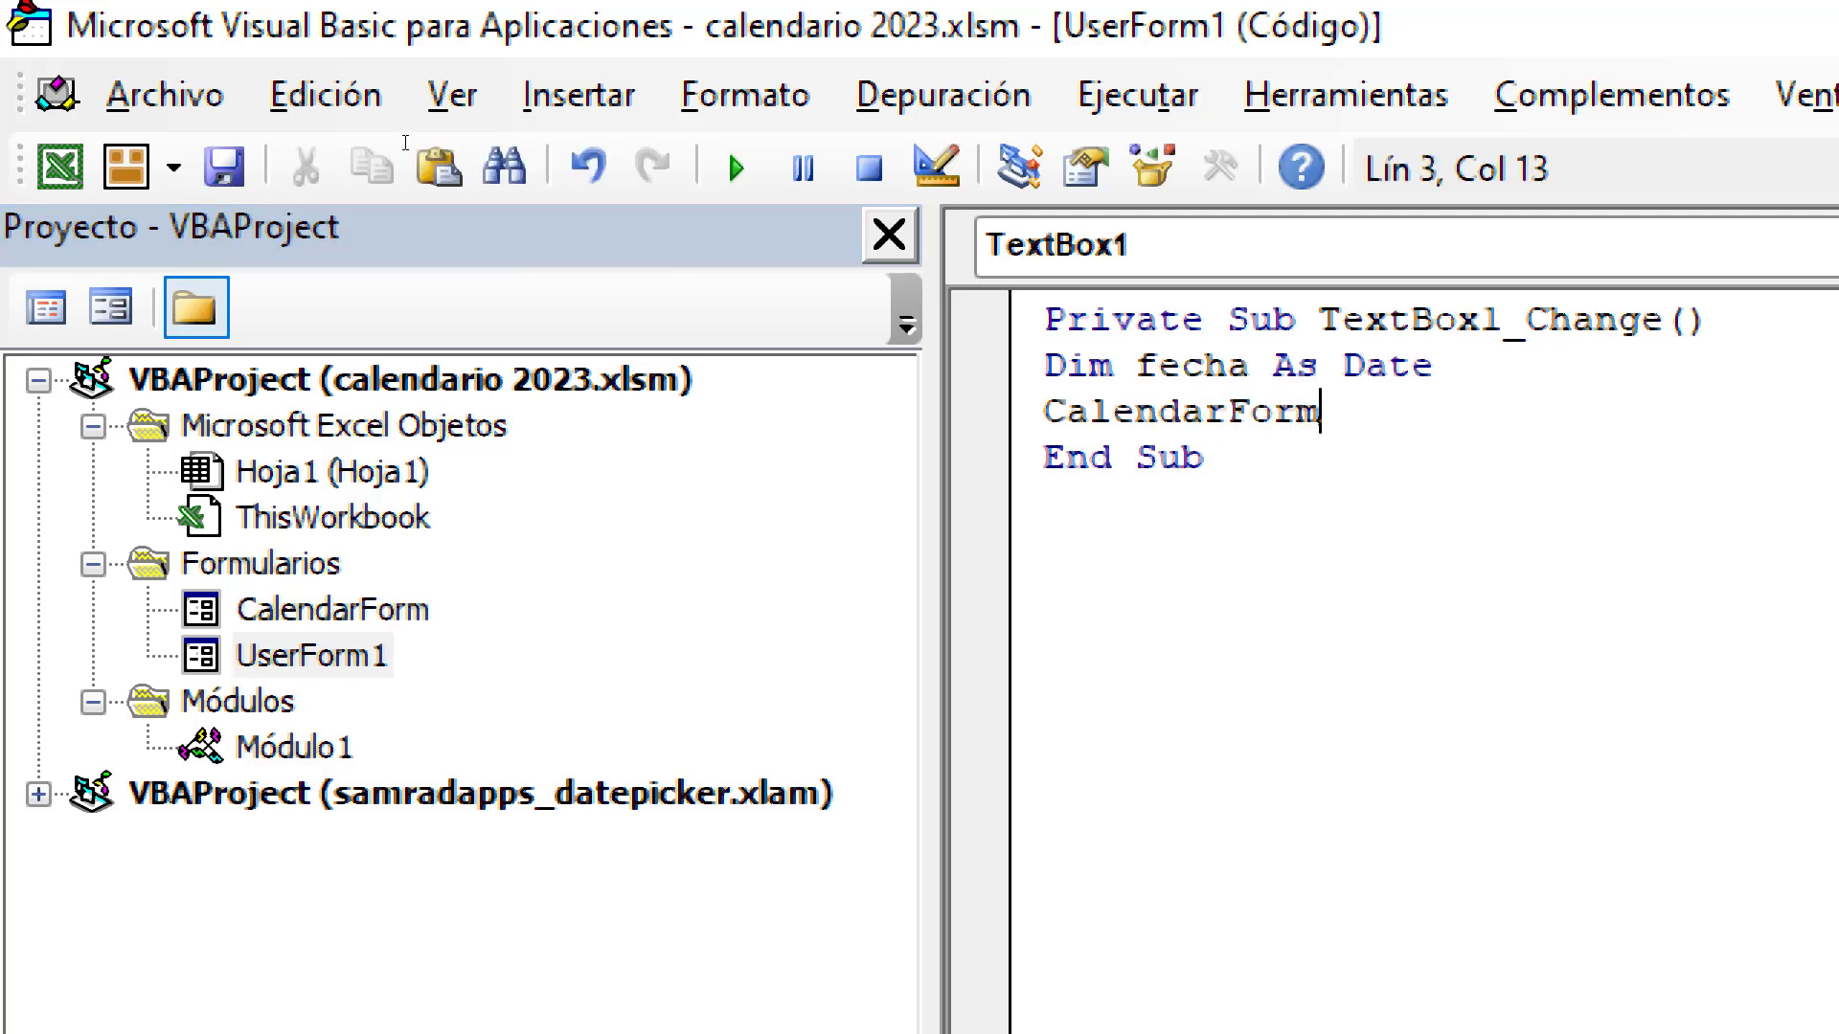
text(.)
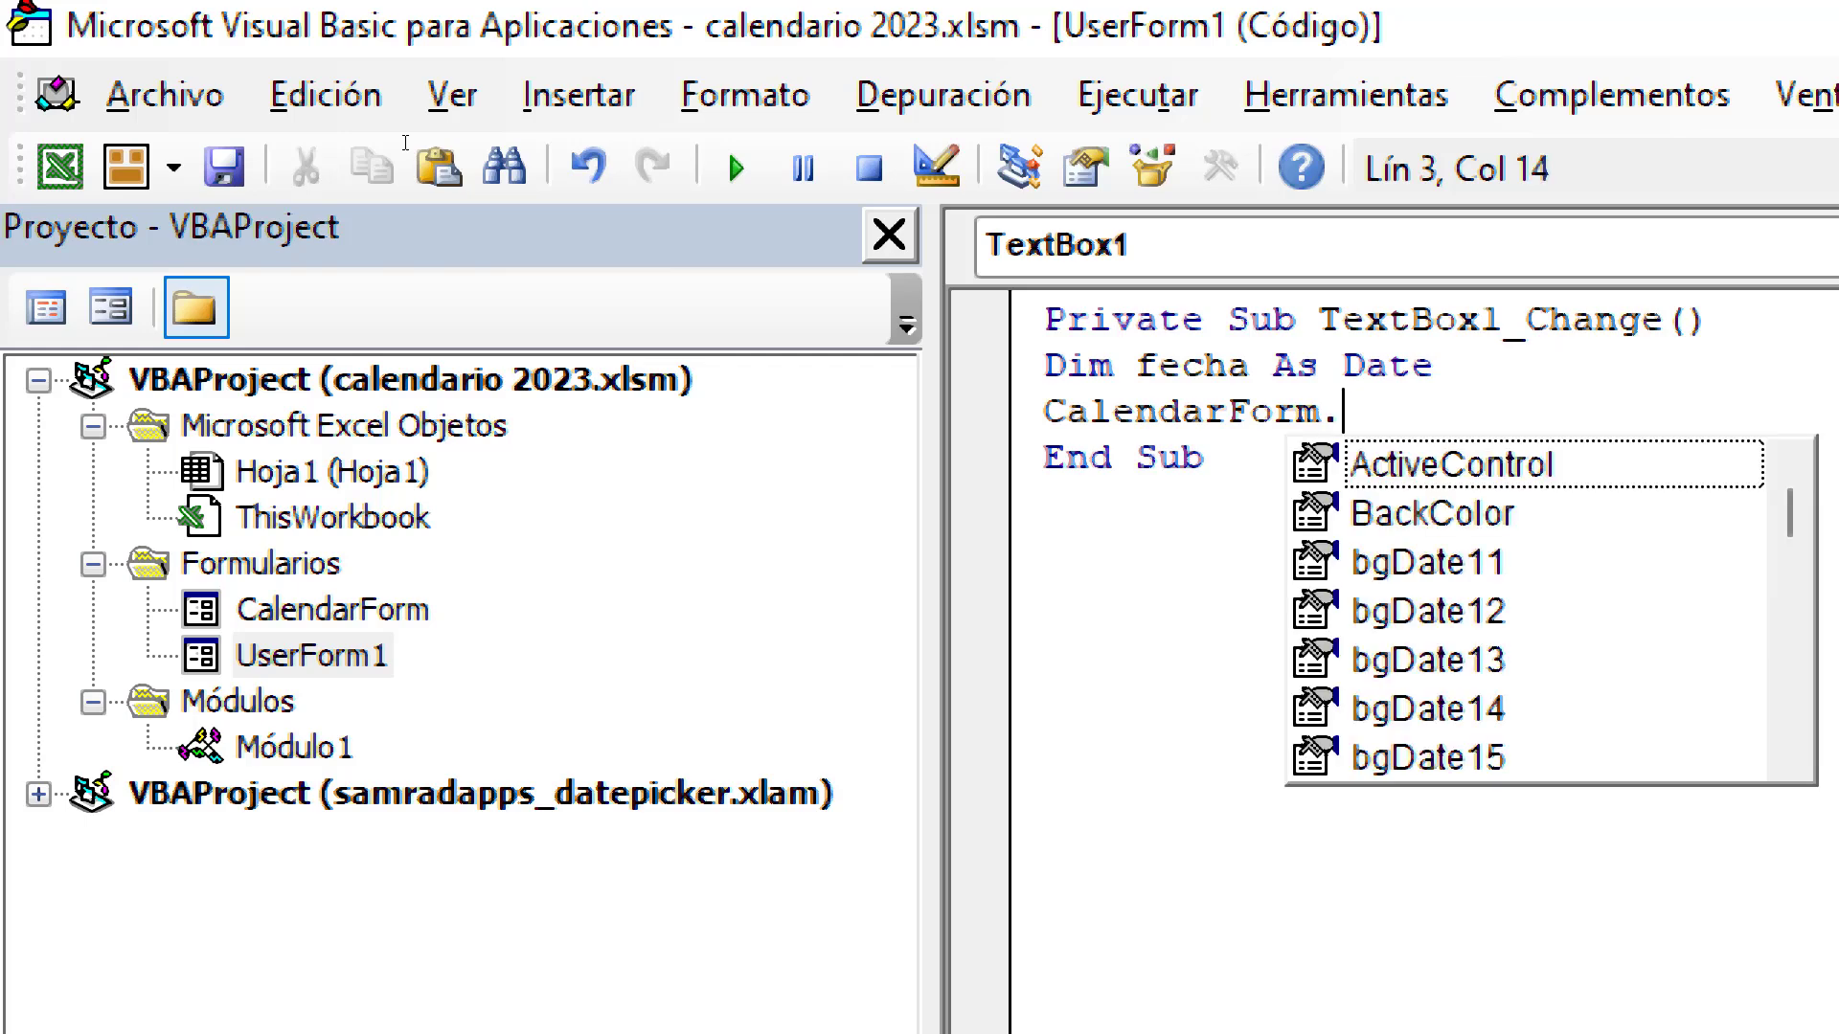
text(getda)
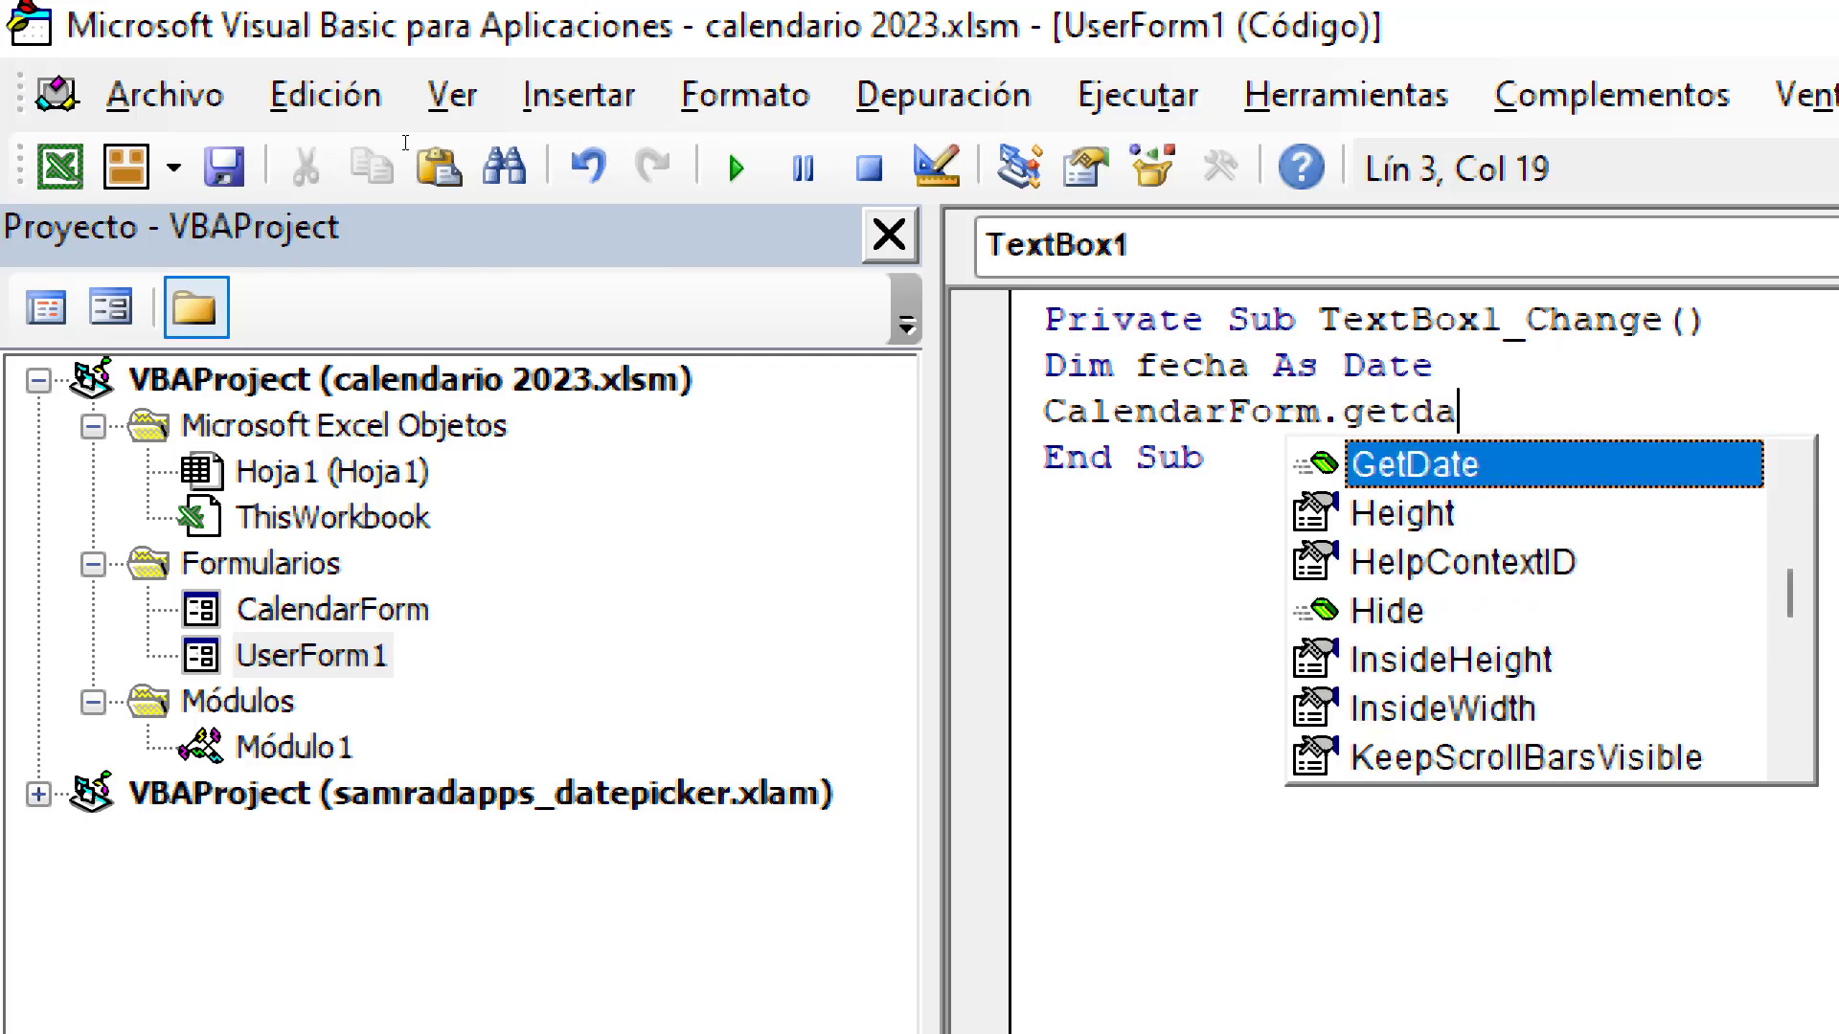
key(Tab)
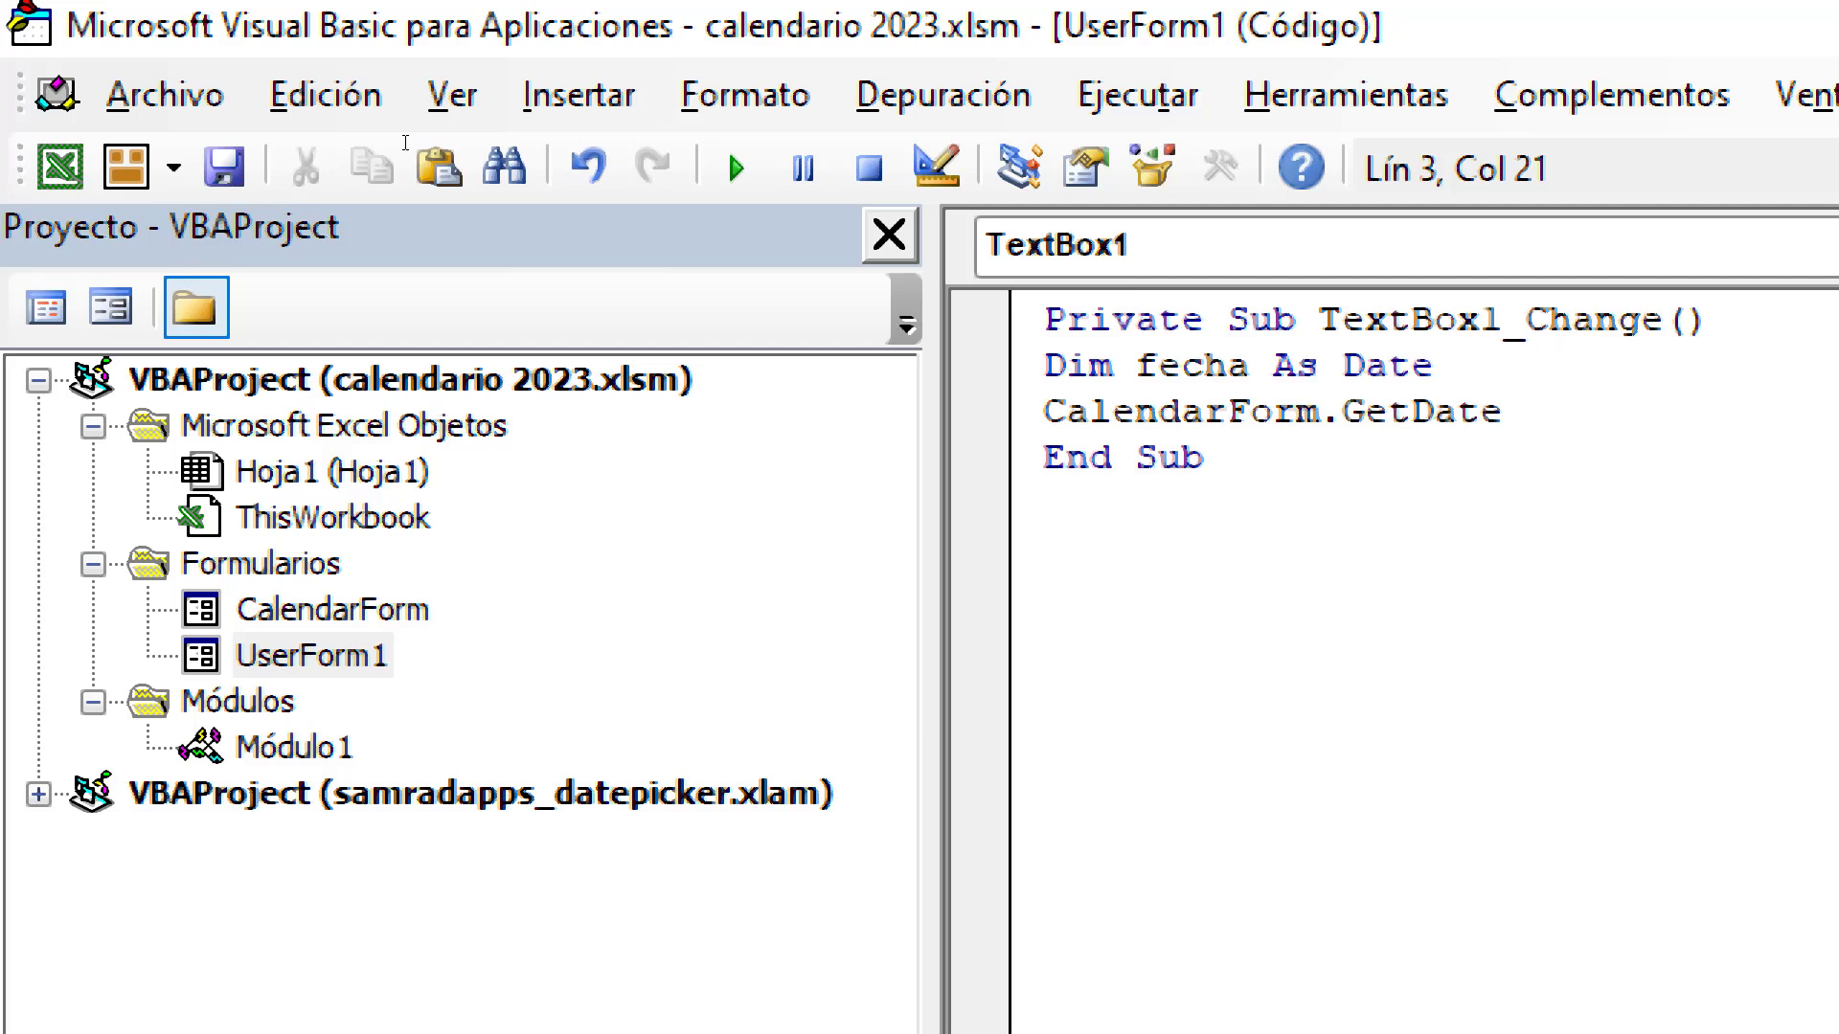
key(Down)
key(Down)
drag(1501, 411, 1340, 412)
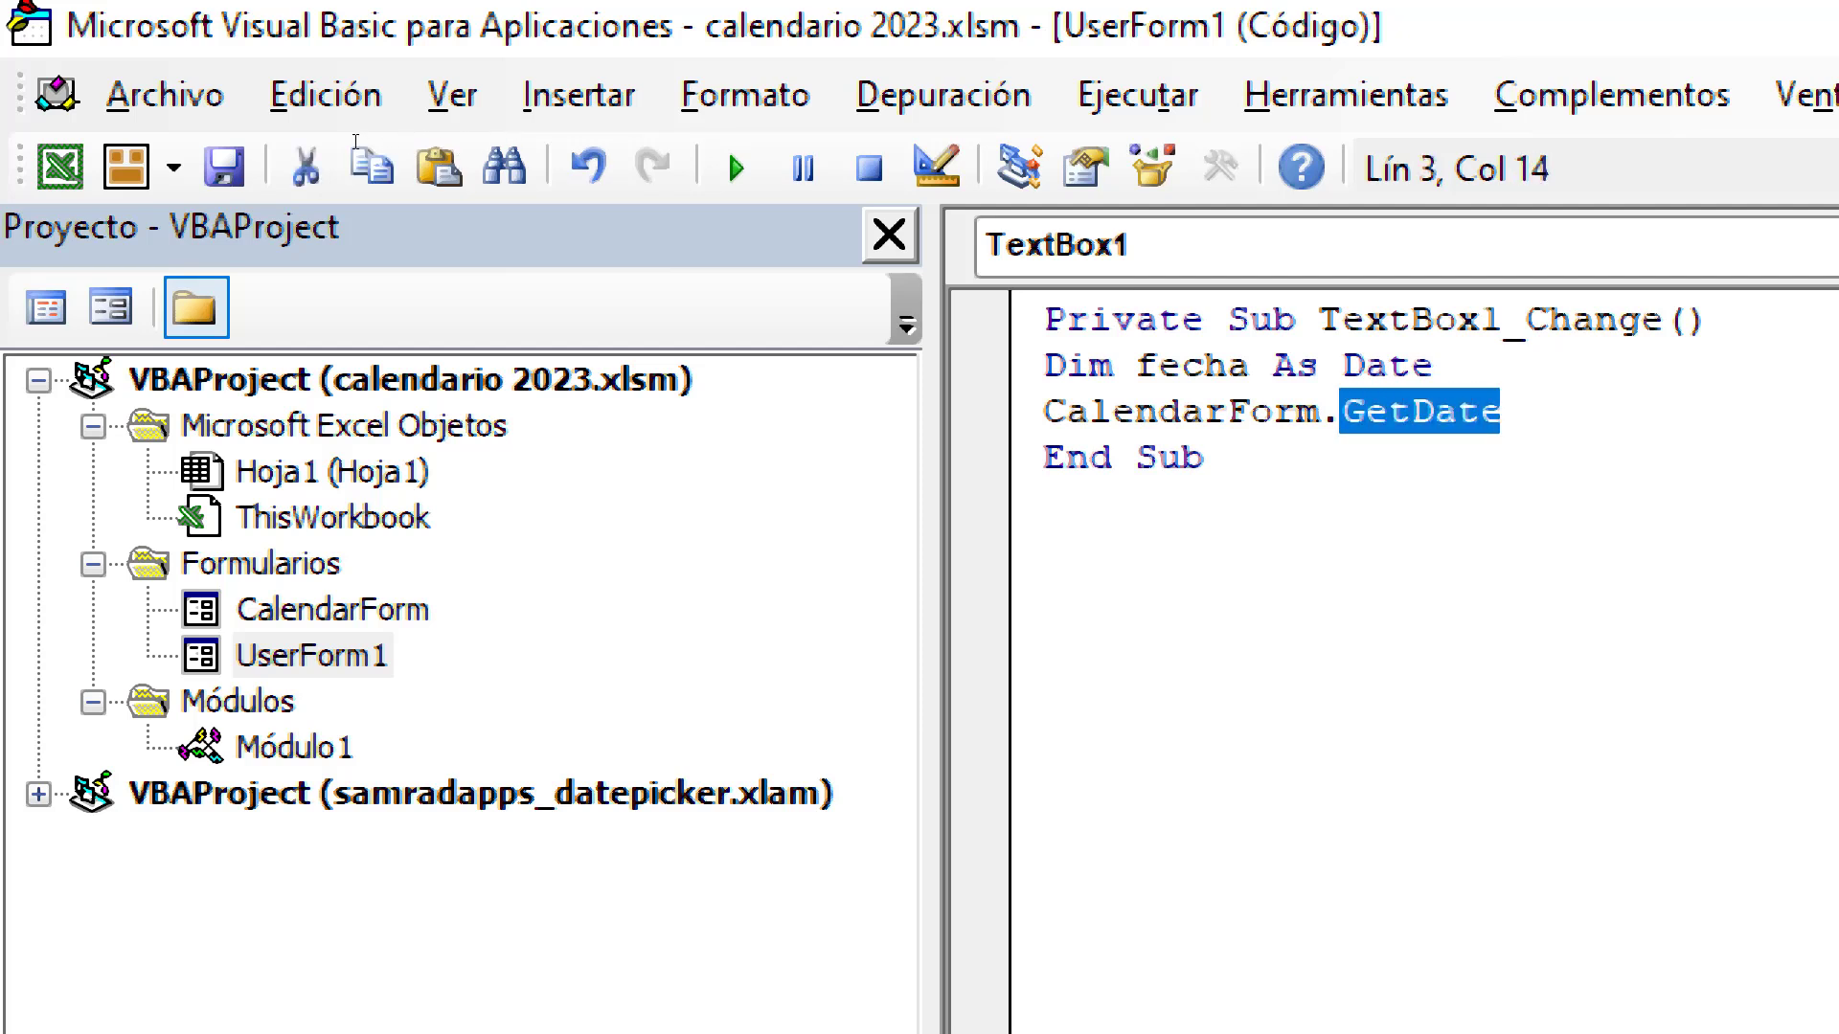
Step: Copy fecha from the declaration and prefix line 3 to read fecha = CalendarForm.GetDate
key(Home)
key(Up)
key(Right)
key(Right)
key(Right)
key(shift+Left)
key(shift+Left)
key(shift+Left)
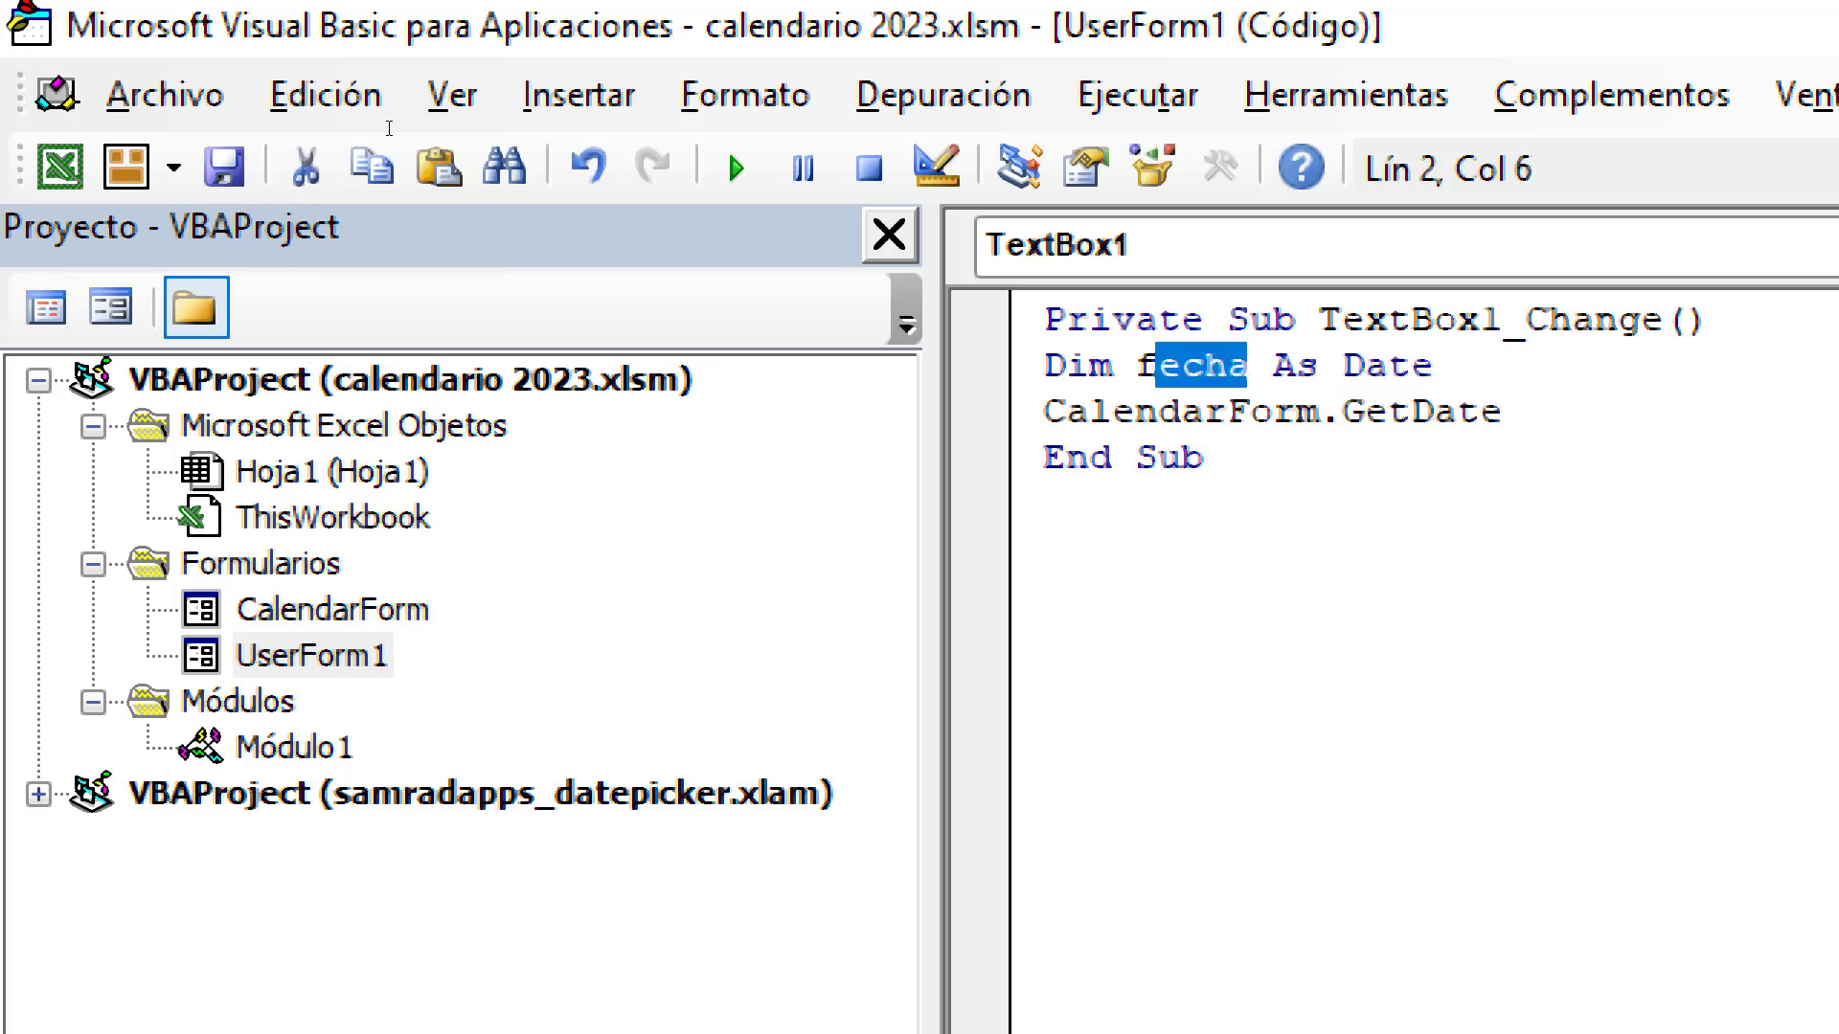
key(shift+Left)
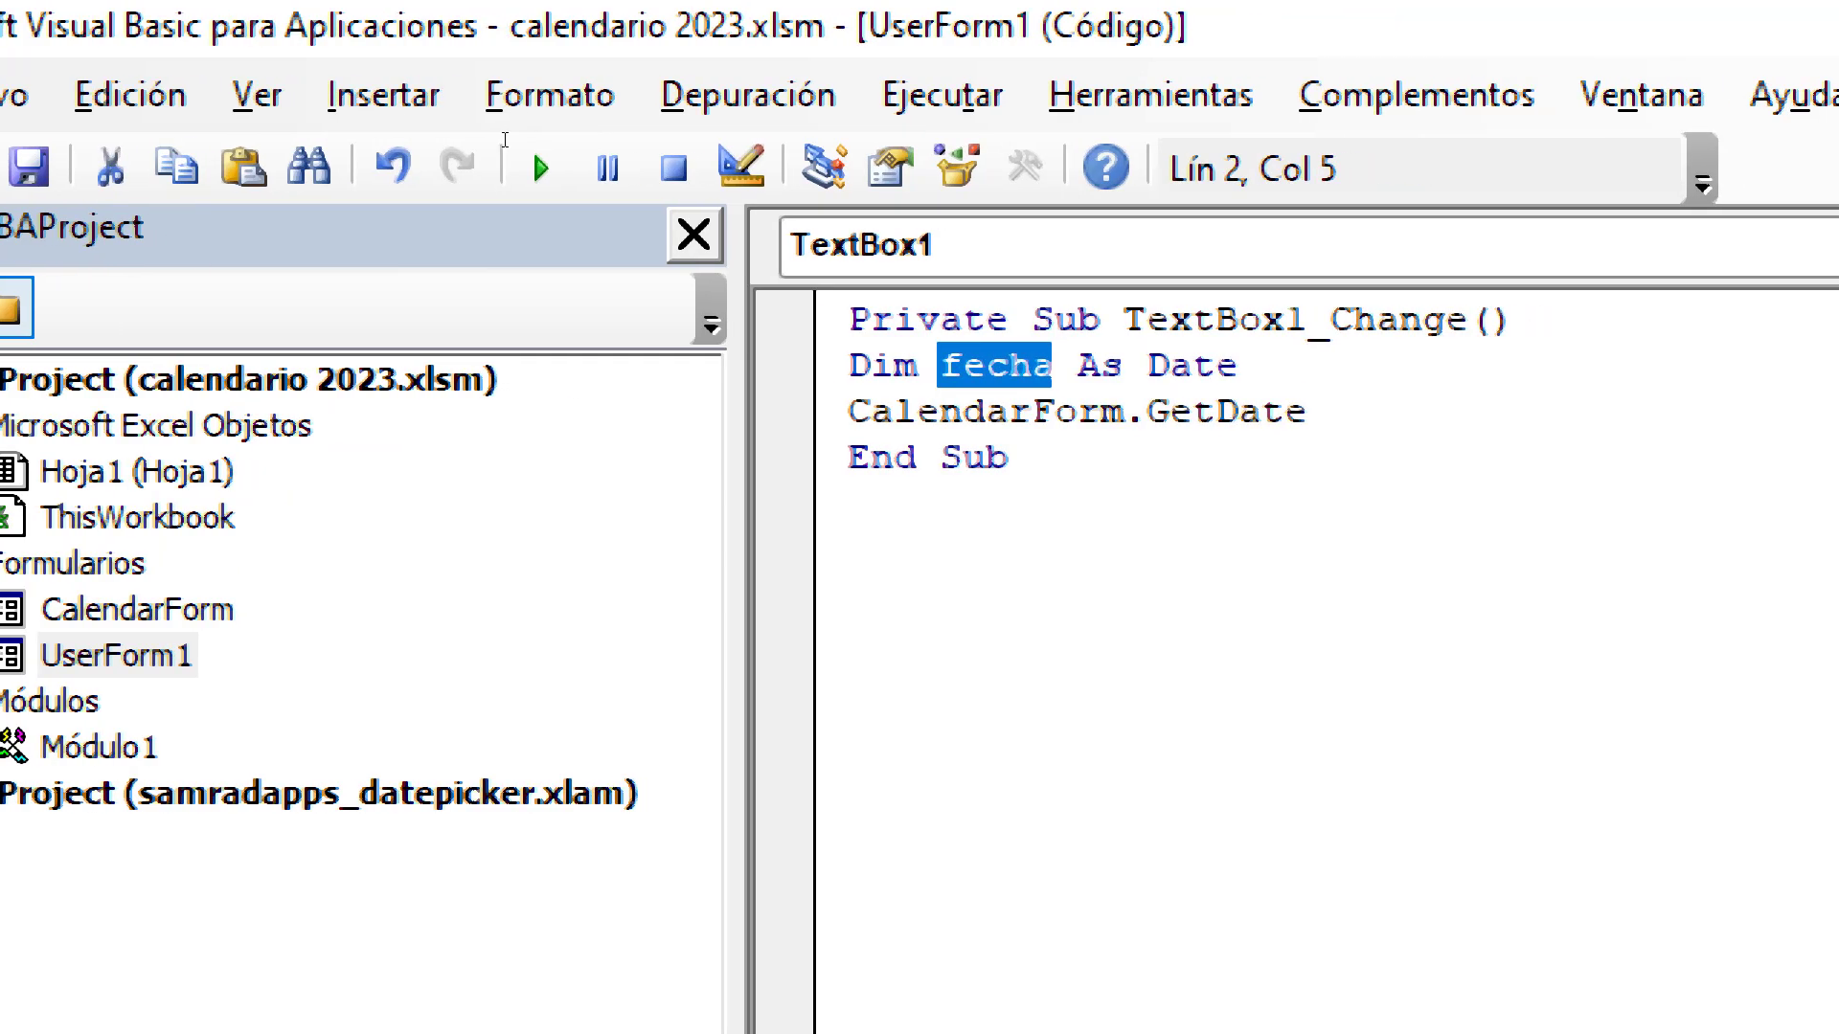
key(ctrl+c)
key(Down)
key(Home)
key(ctrl+v)
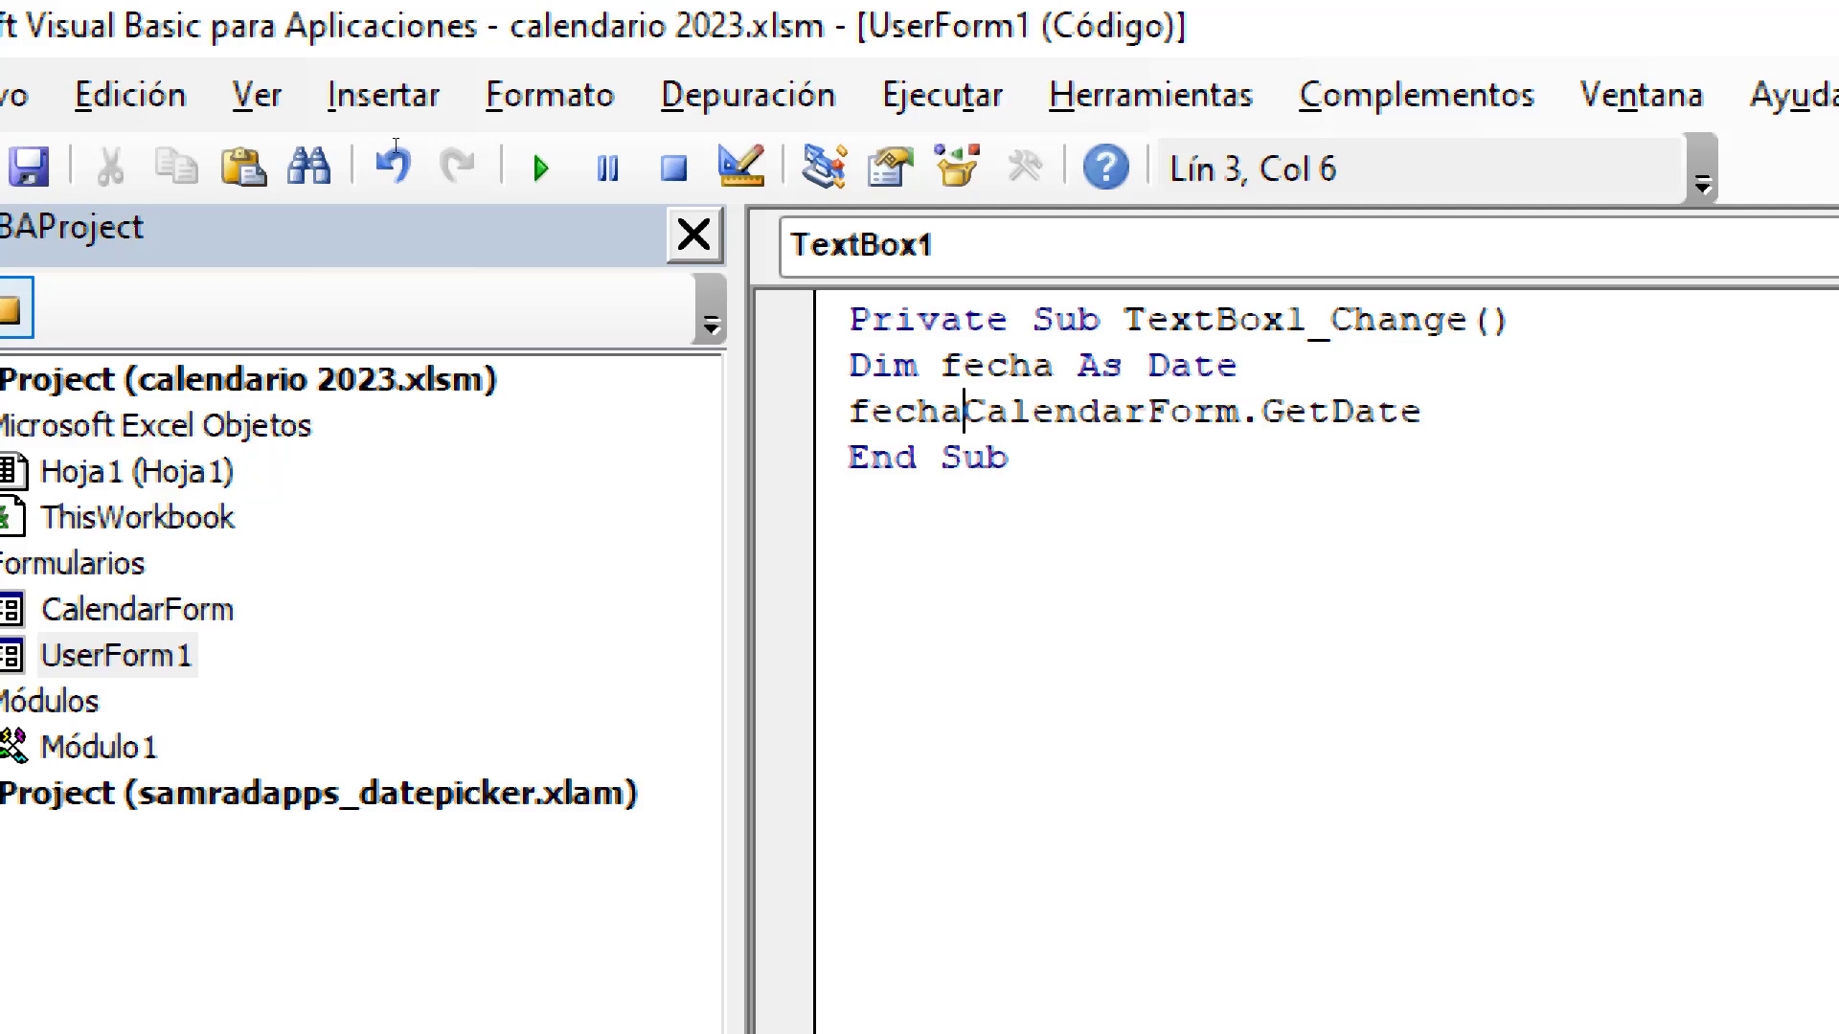
text(=)
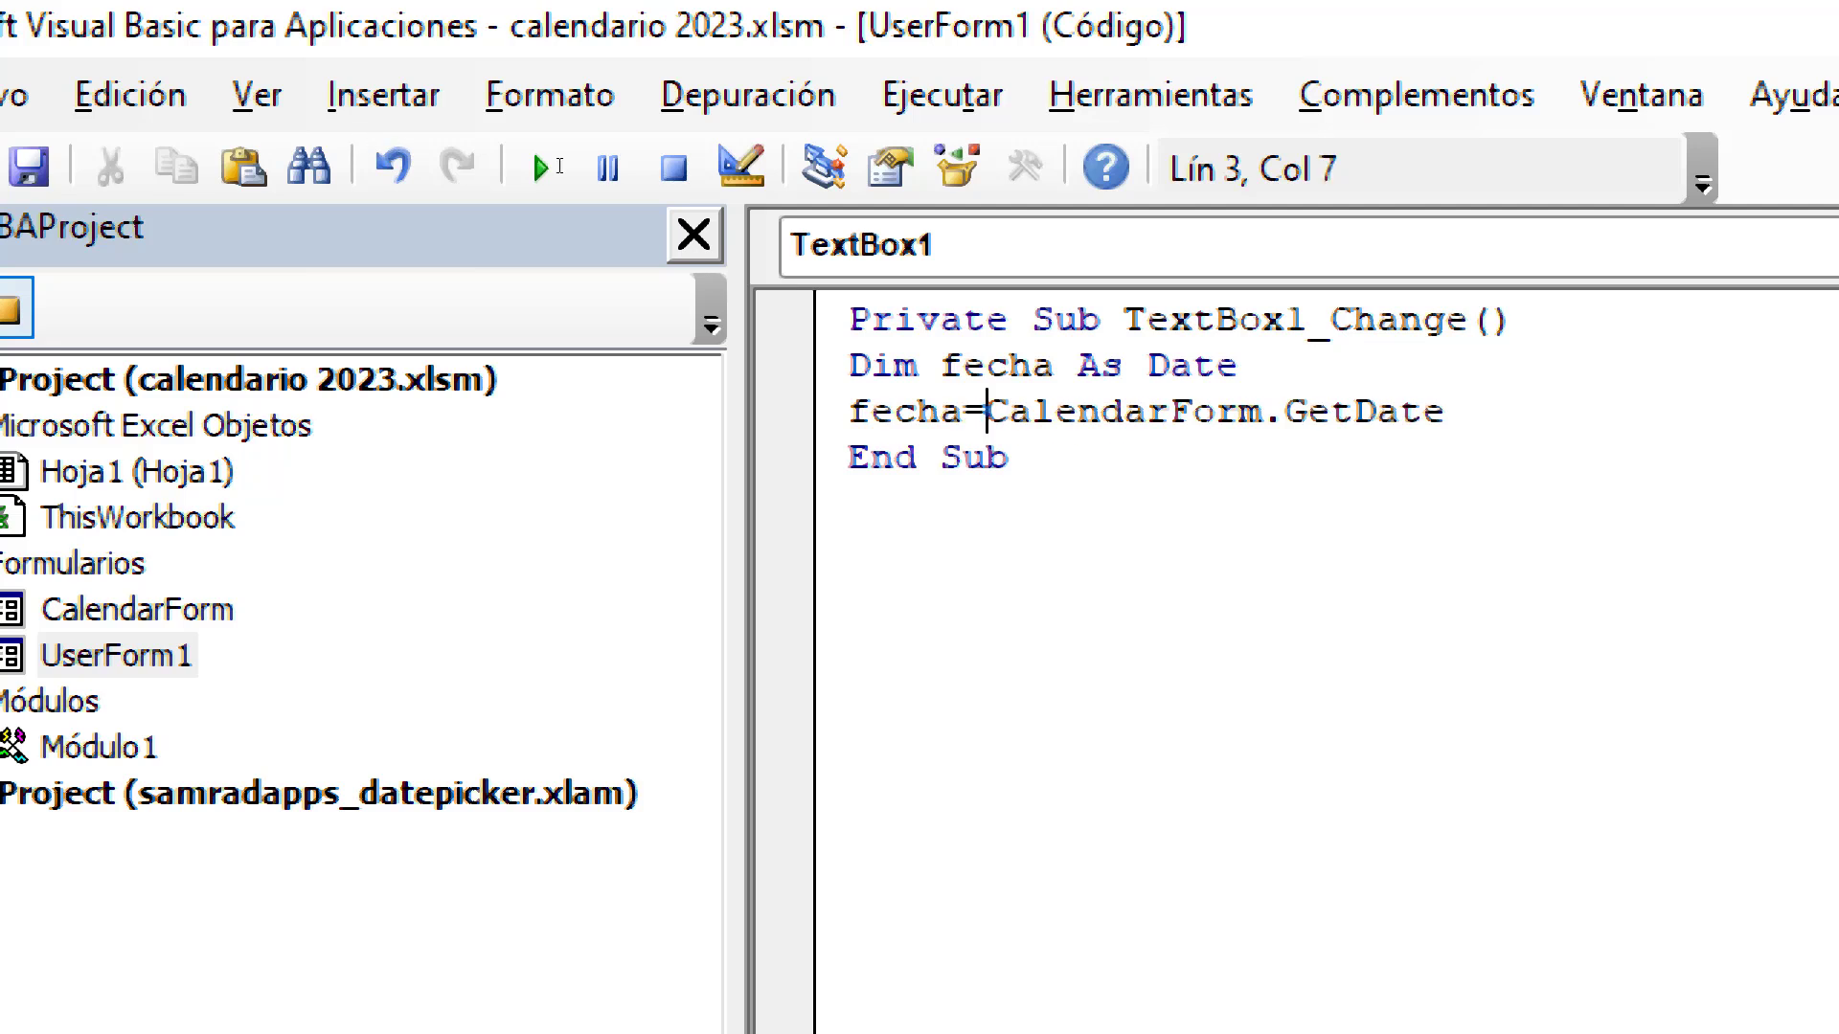
key(End)
key(Return)
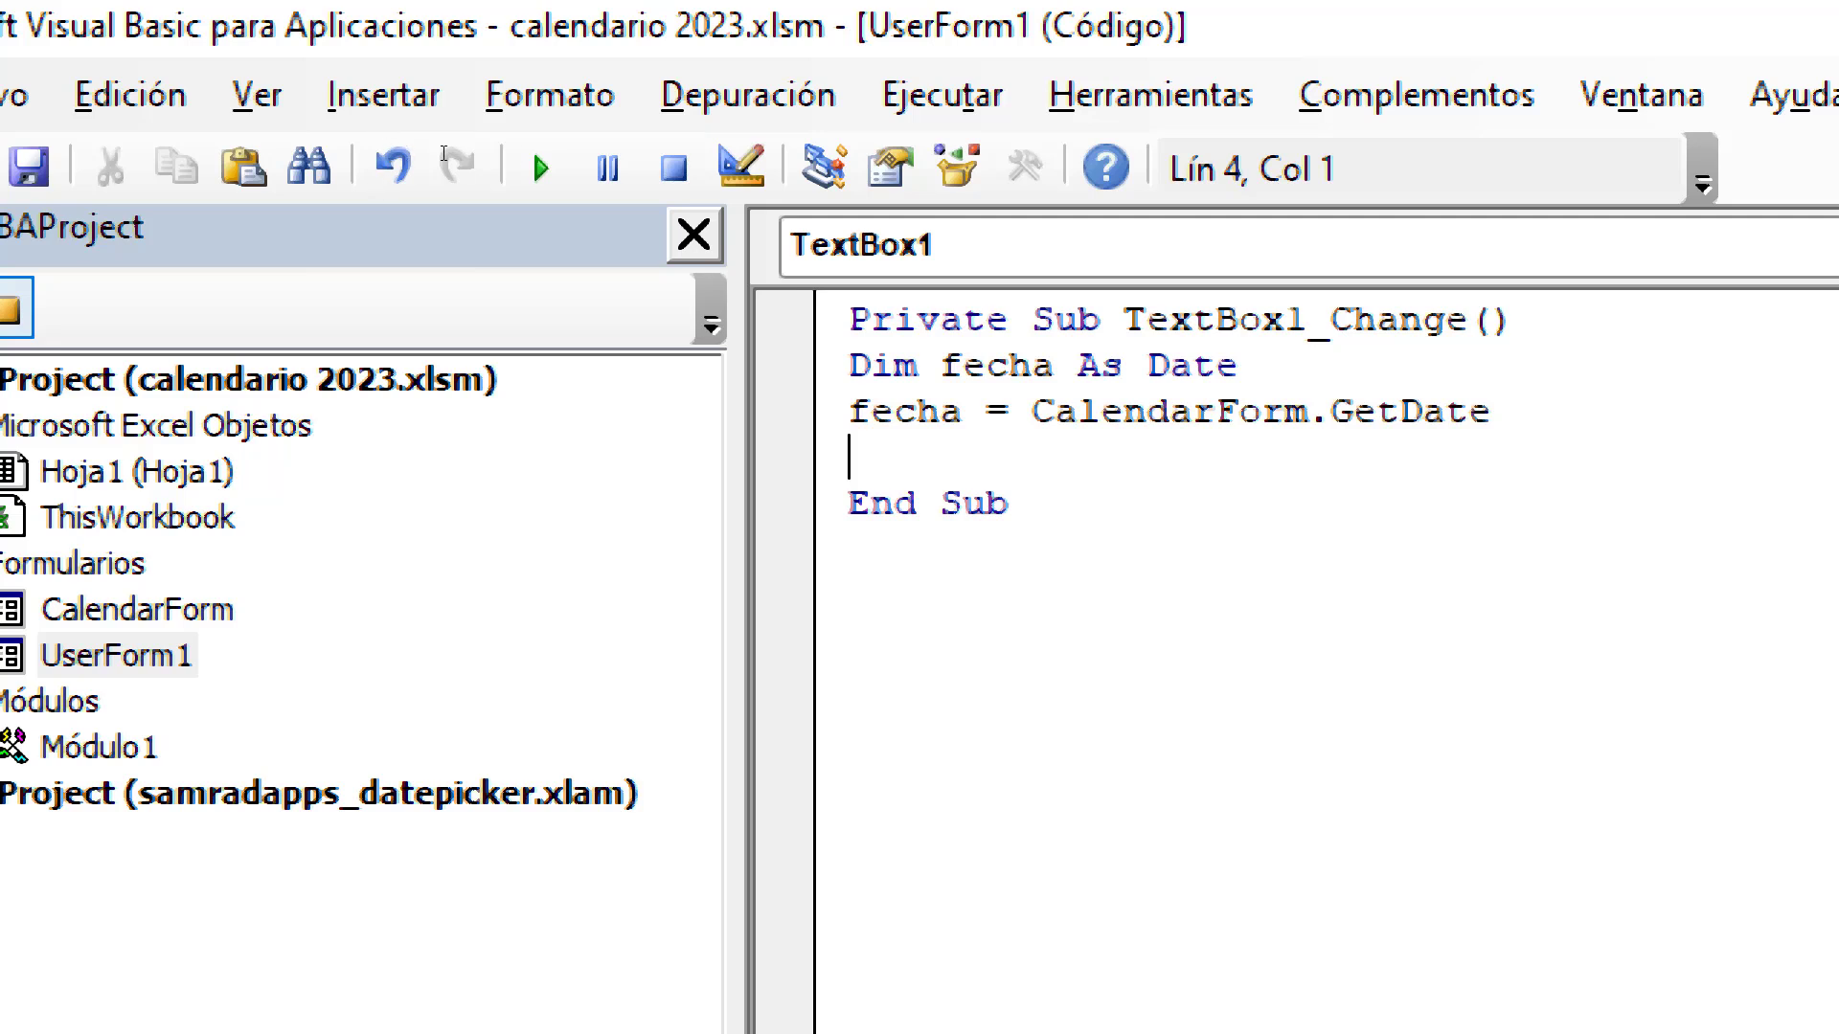
Step: Select the assignment and its fecha variable on line 3 to check them
drag(1491, 412, 849, 412)
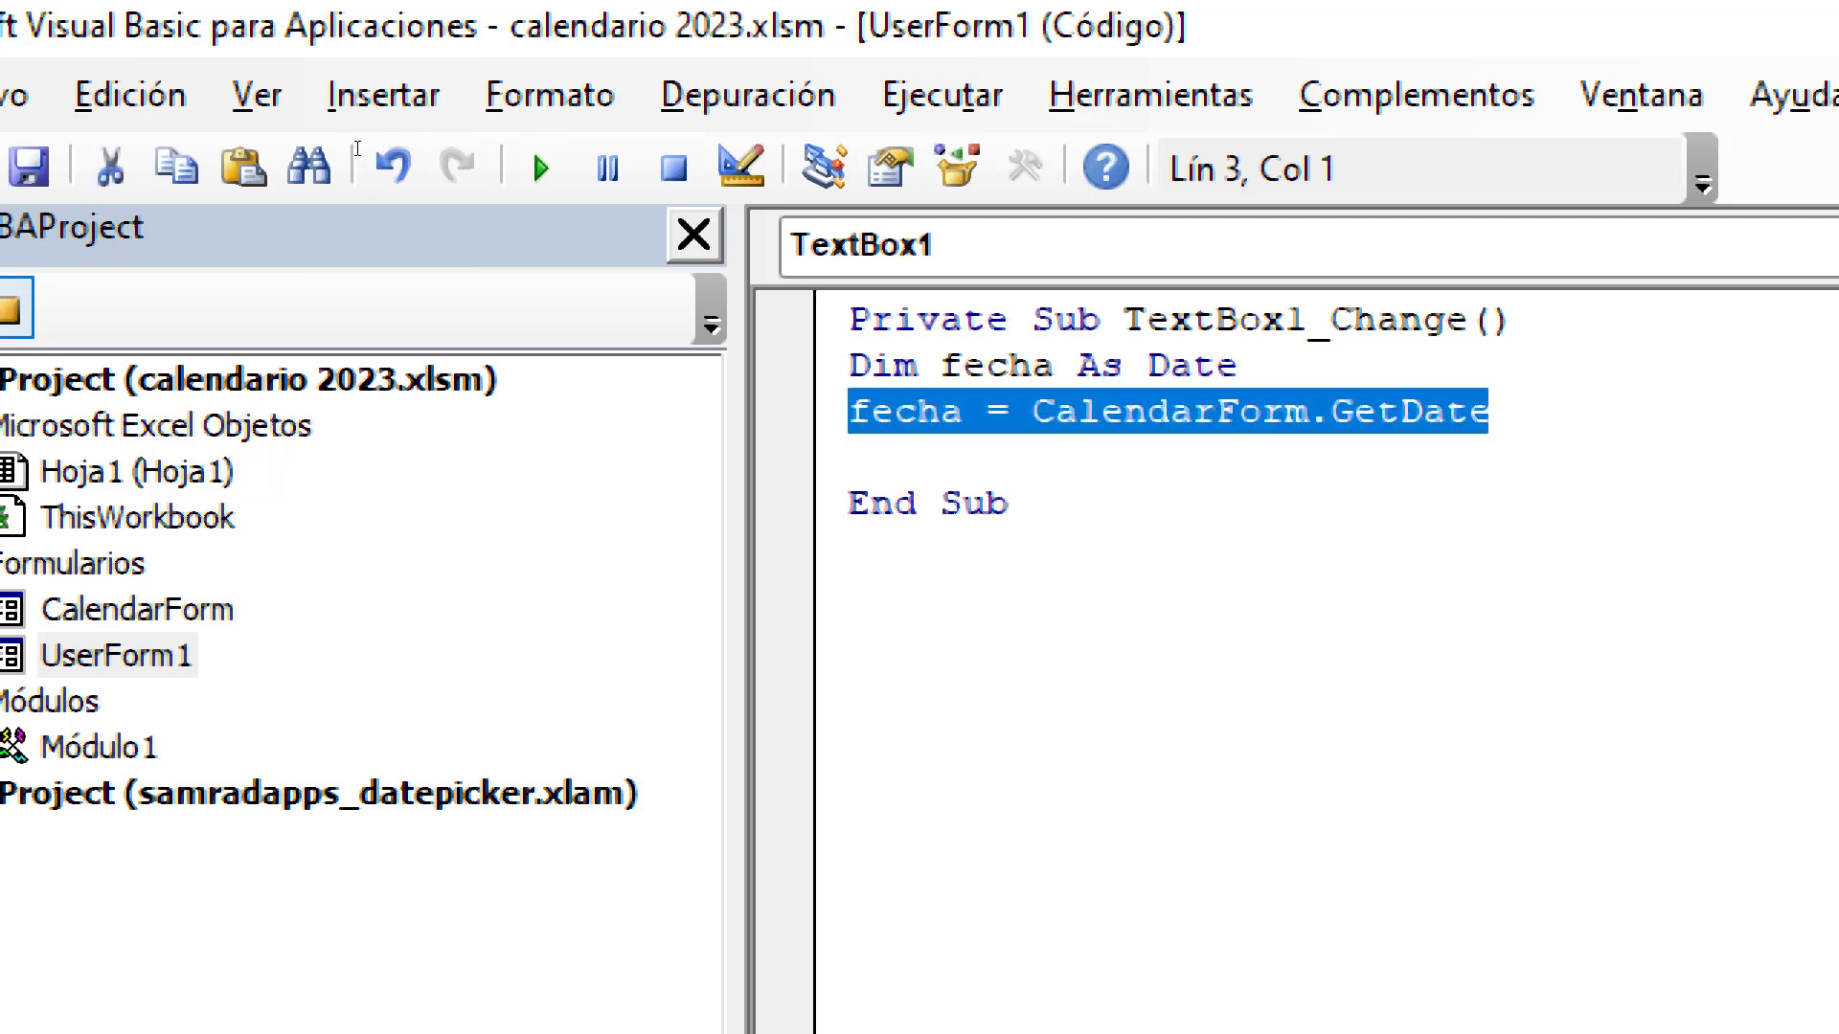
key(Down)
drag(962, 412, 850, 412)
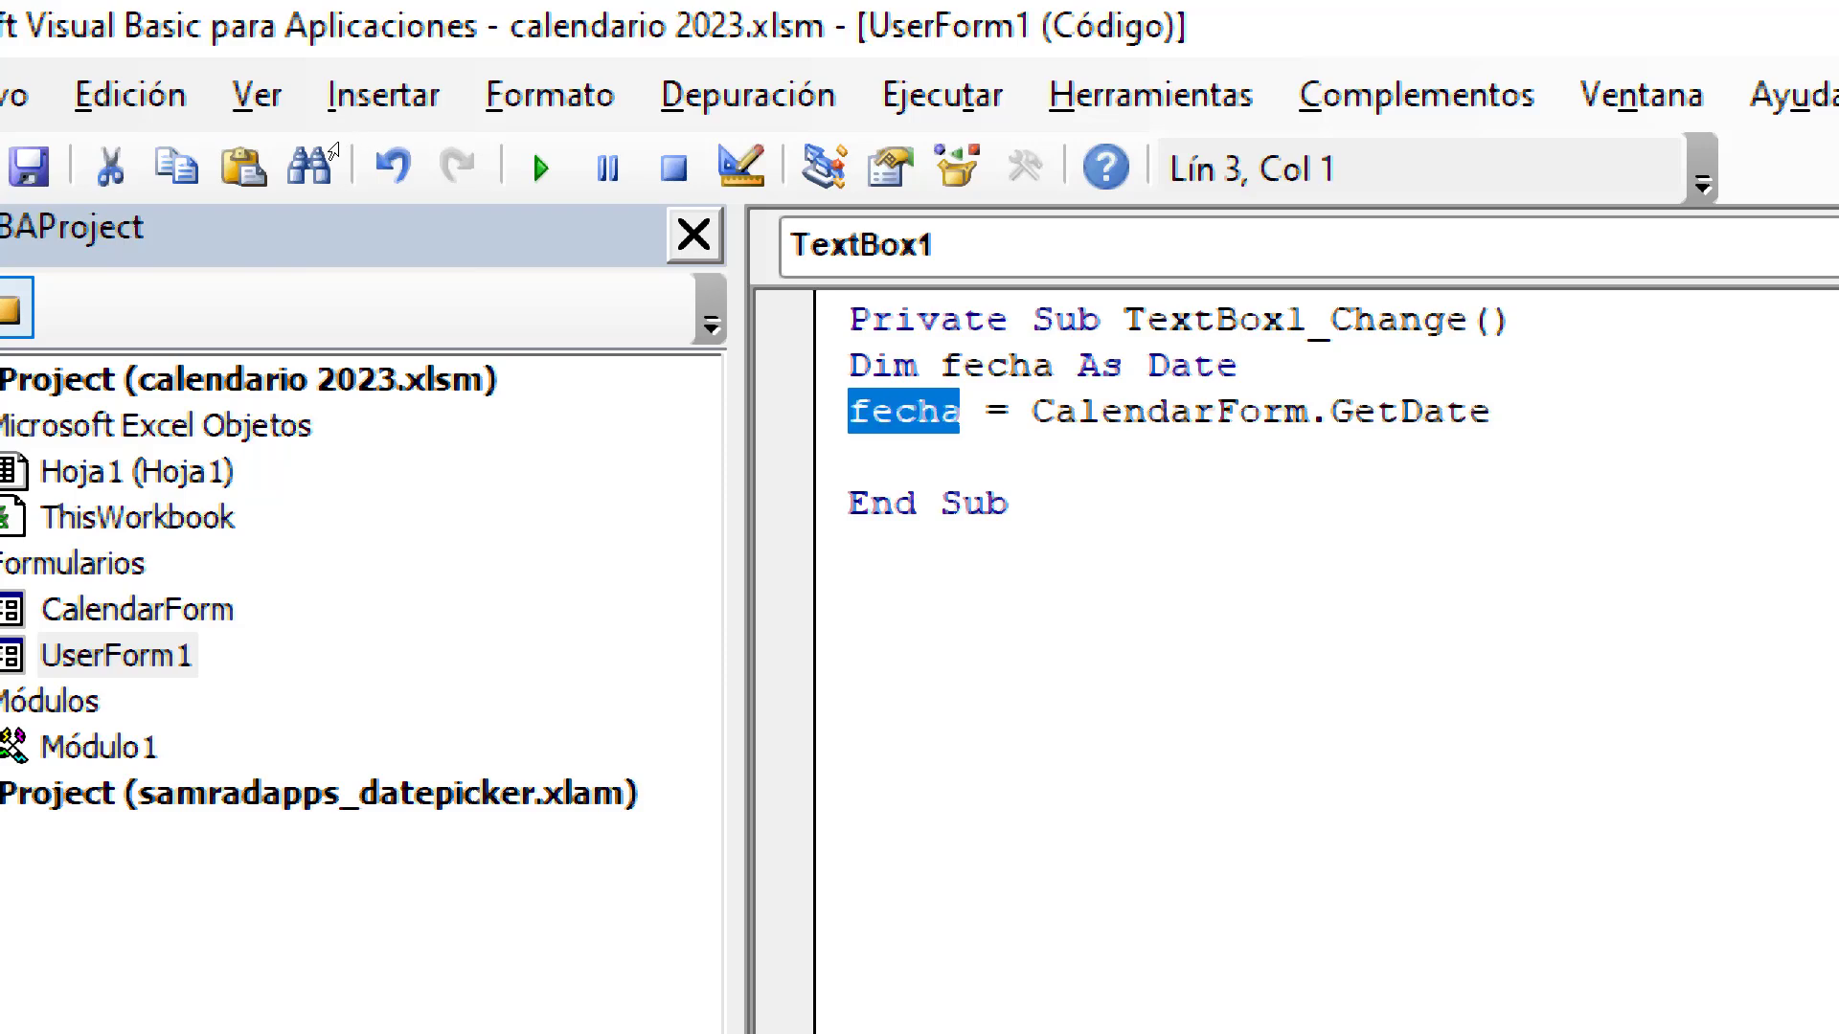
click(849, 457)
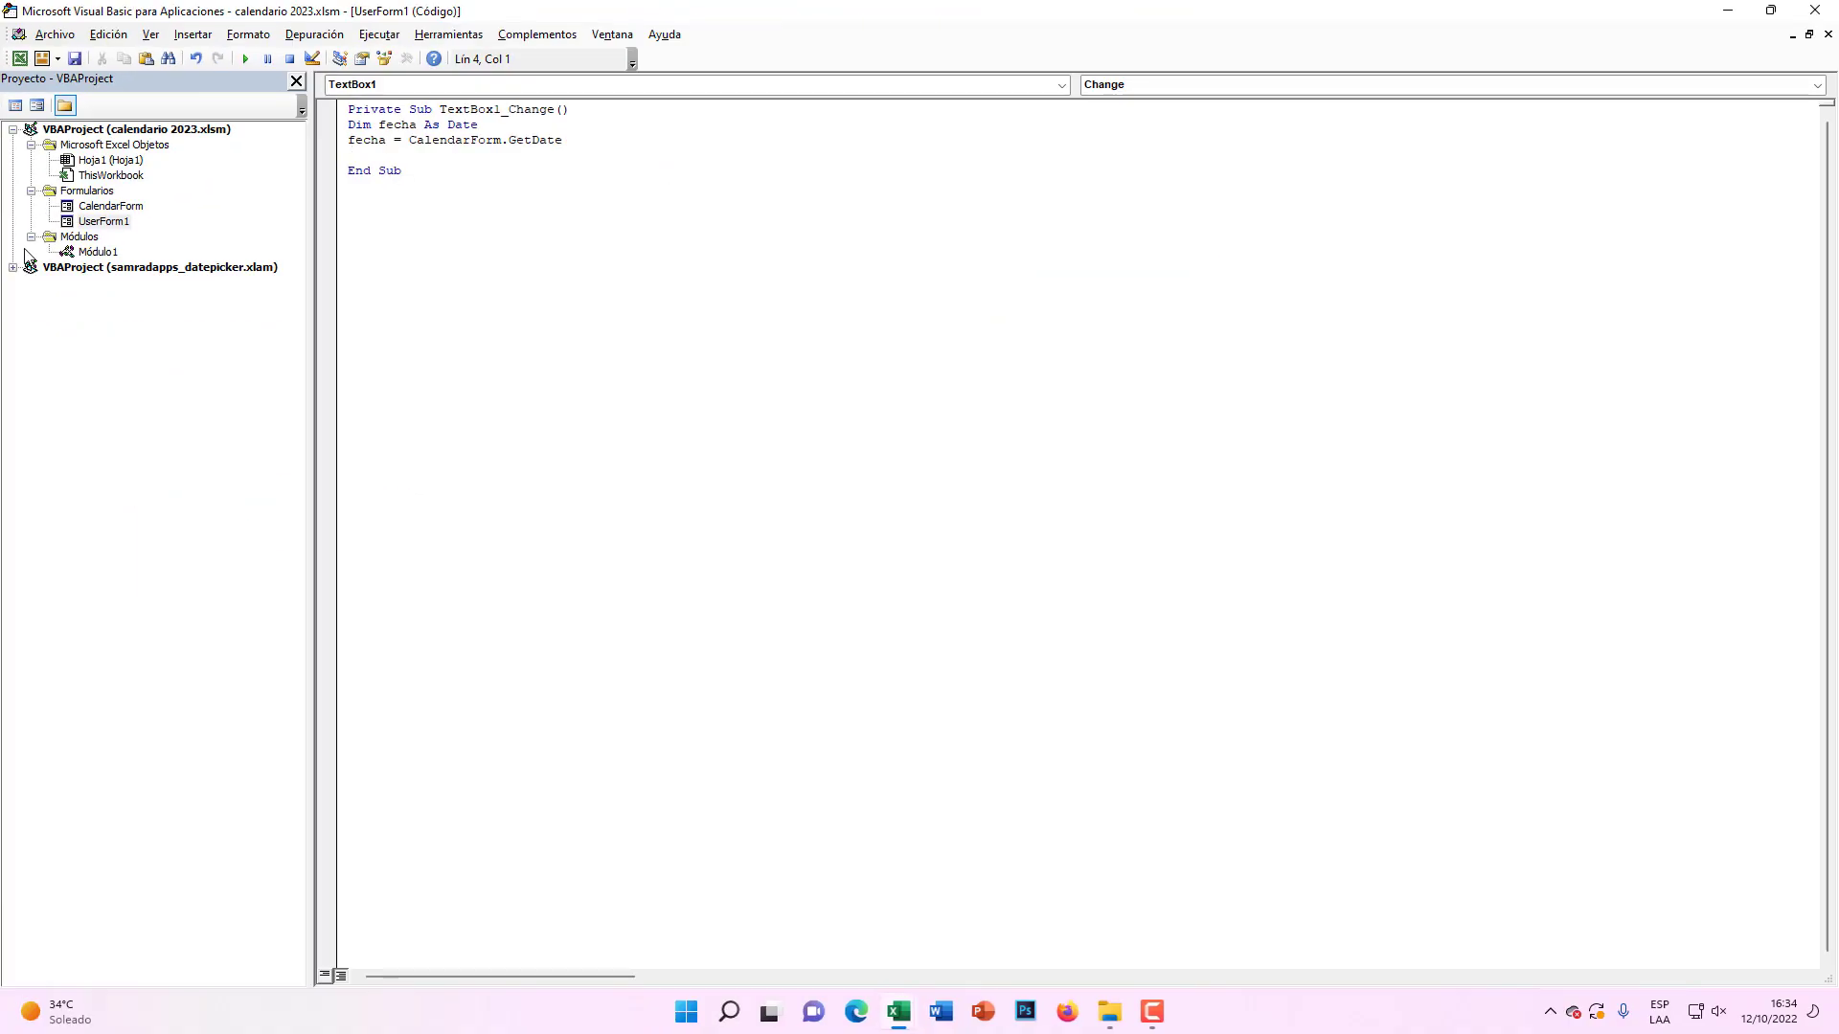
Step: Check the TextBox1 name in the procedure header and return to UserForm1's design view
double_click(96, 221)
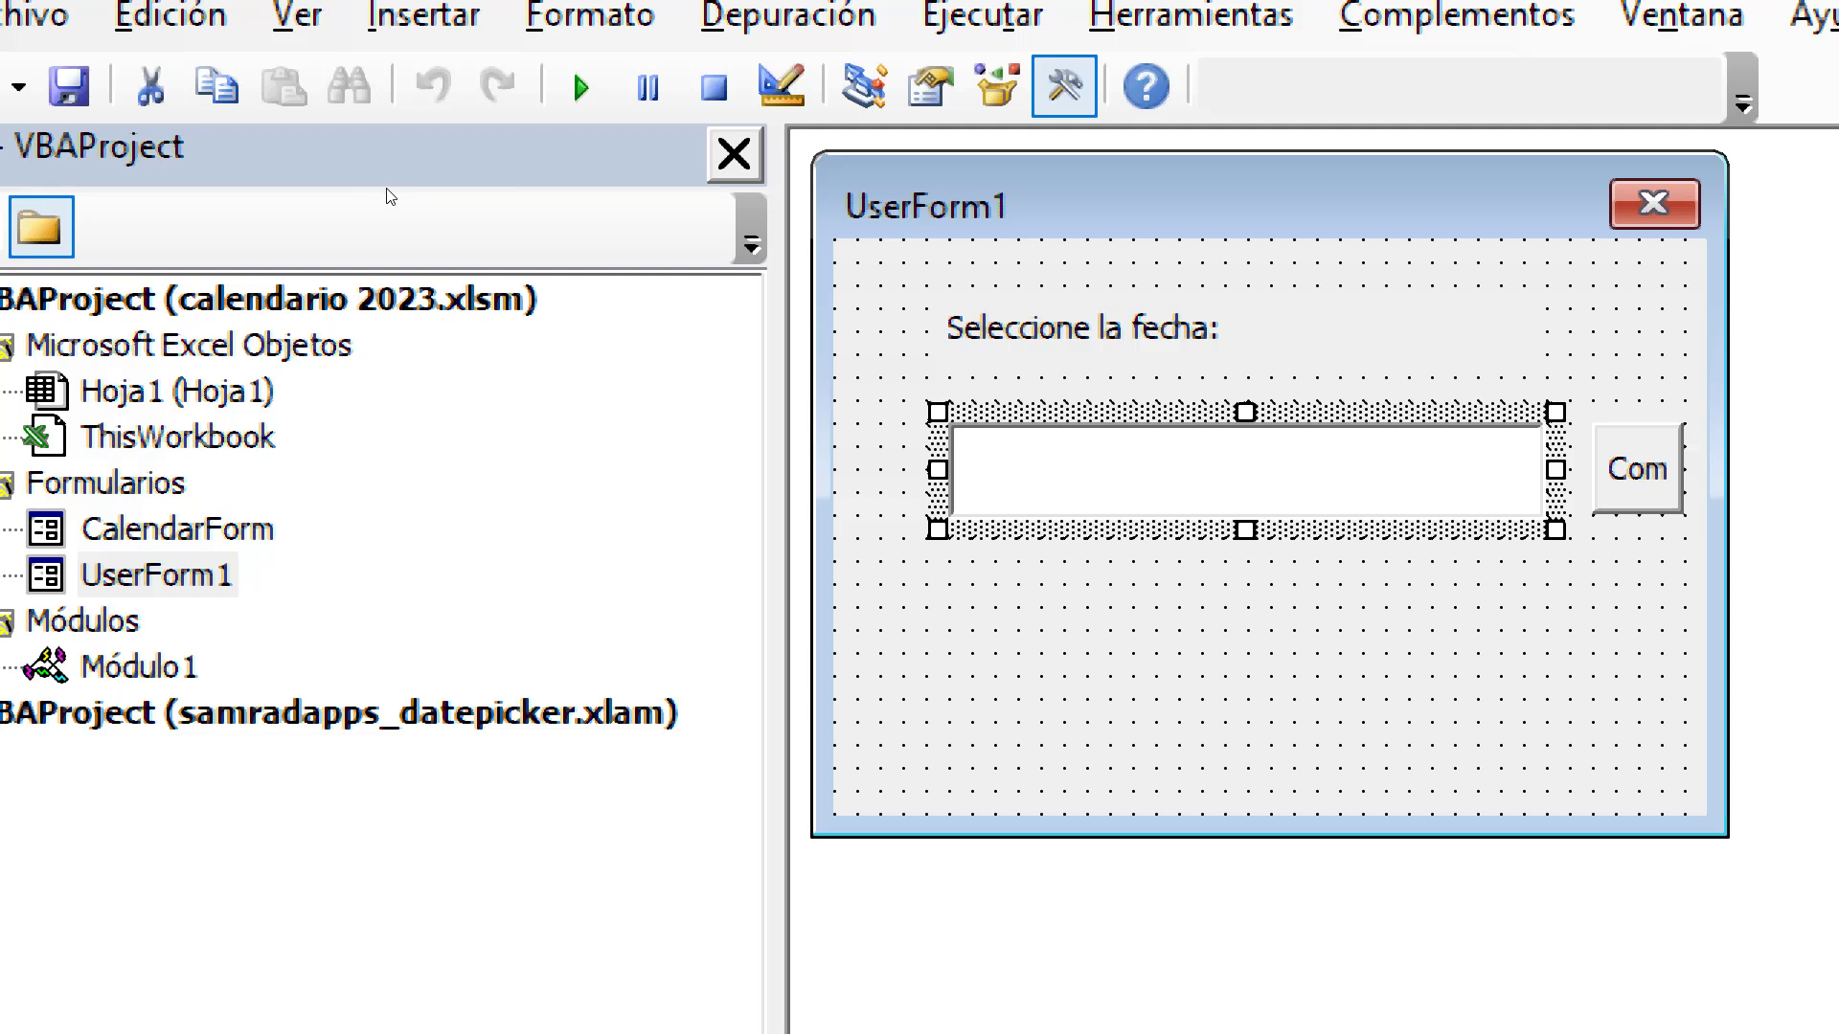
key(F7)
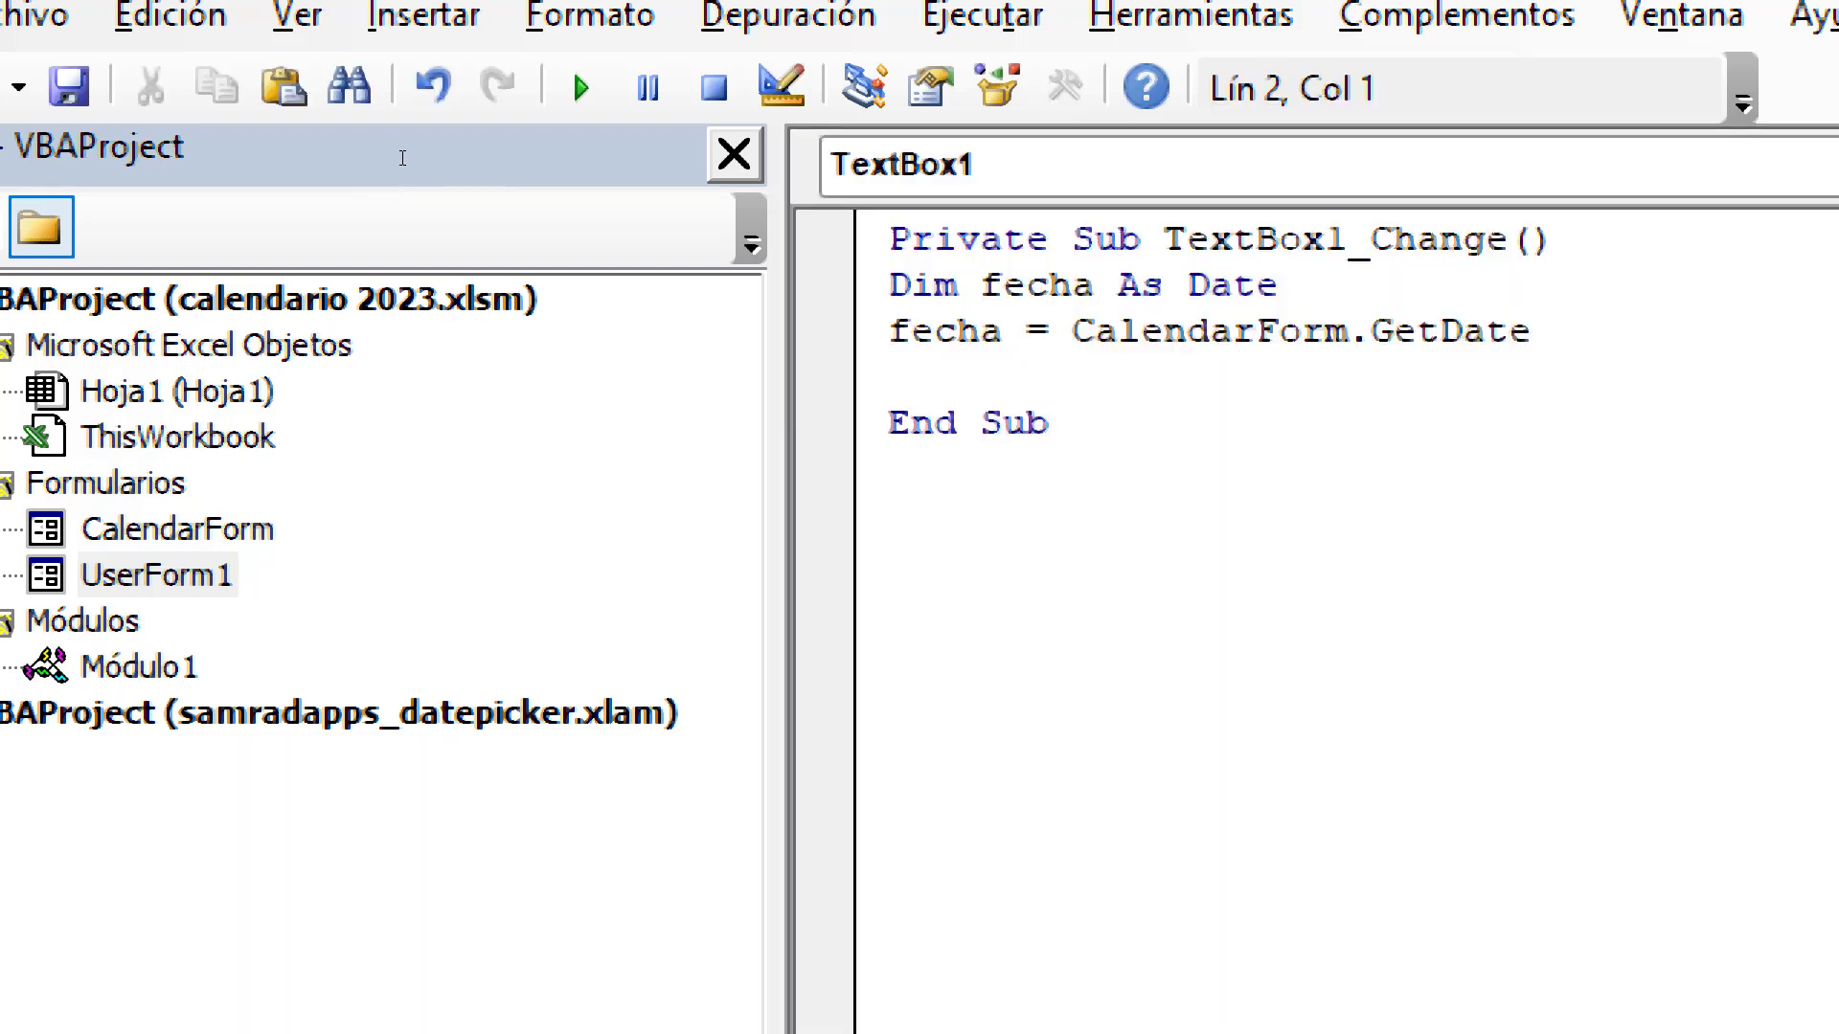
drag(1345, 240, 1161, 240)
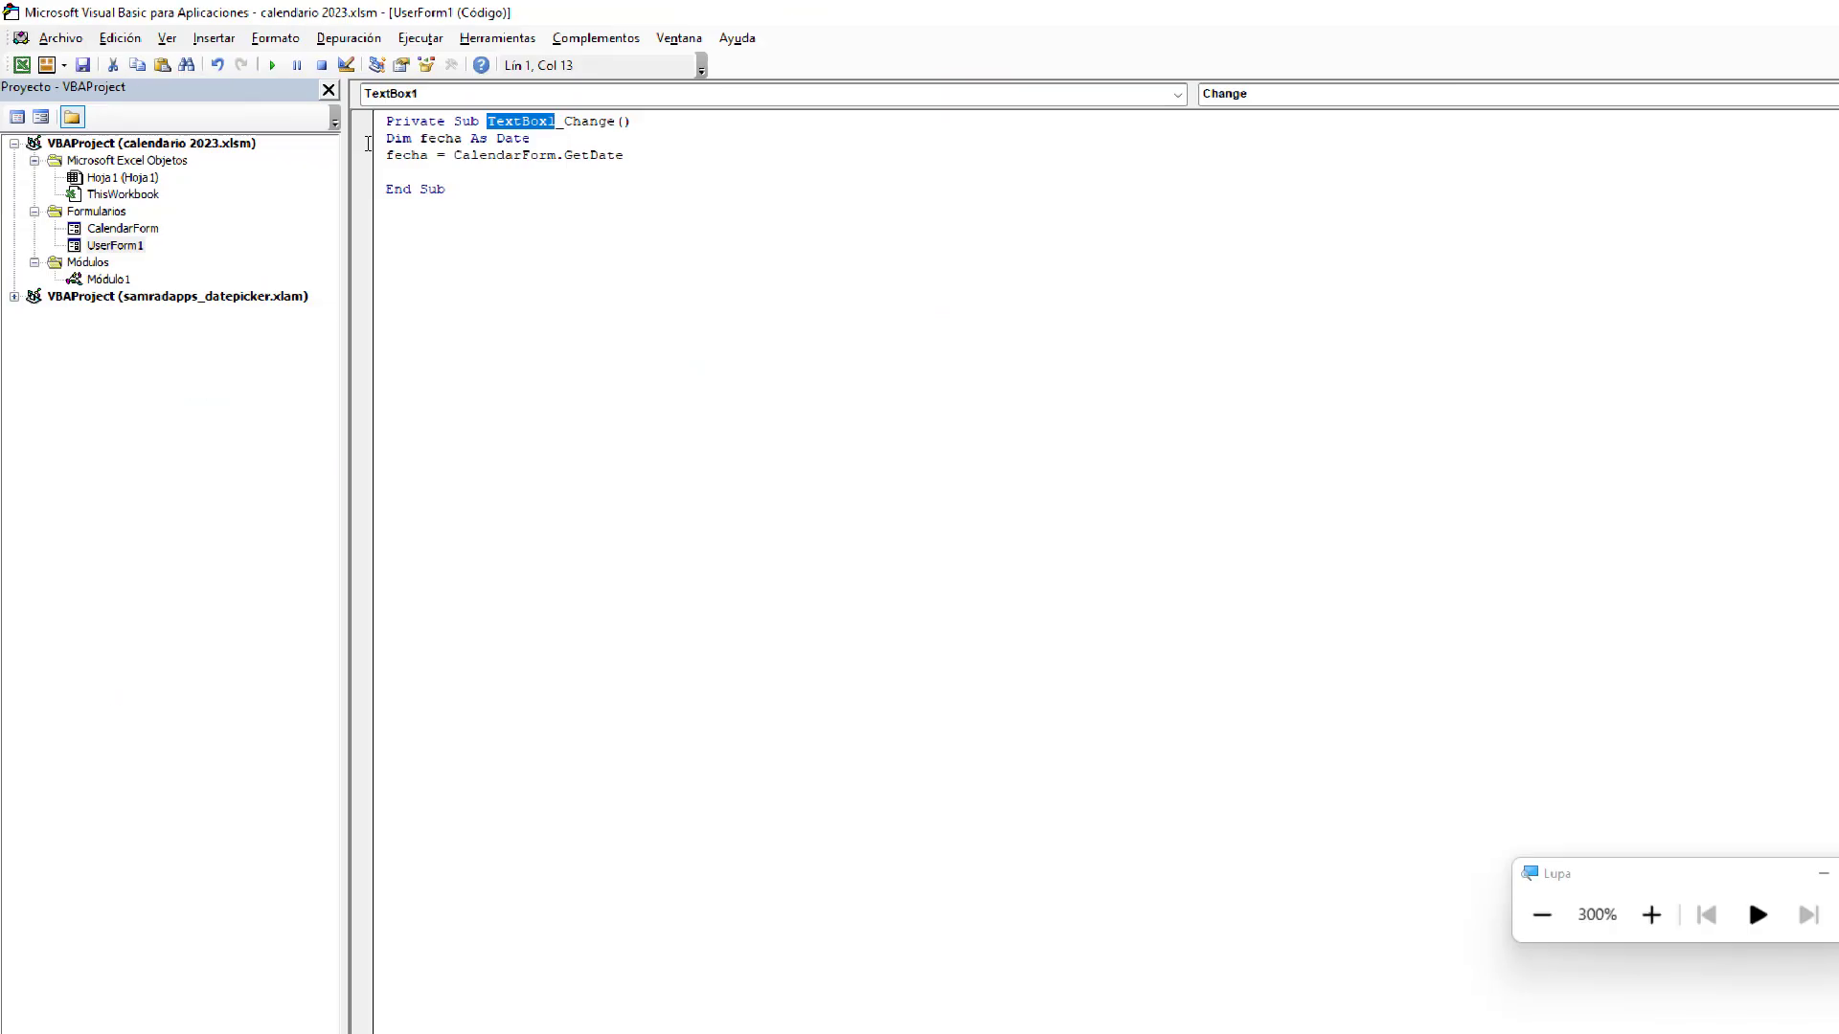
double_click(113, 222)
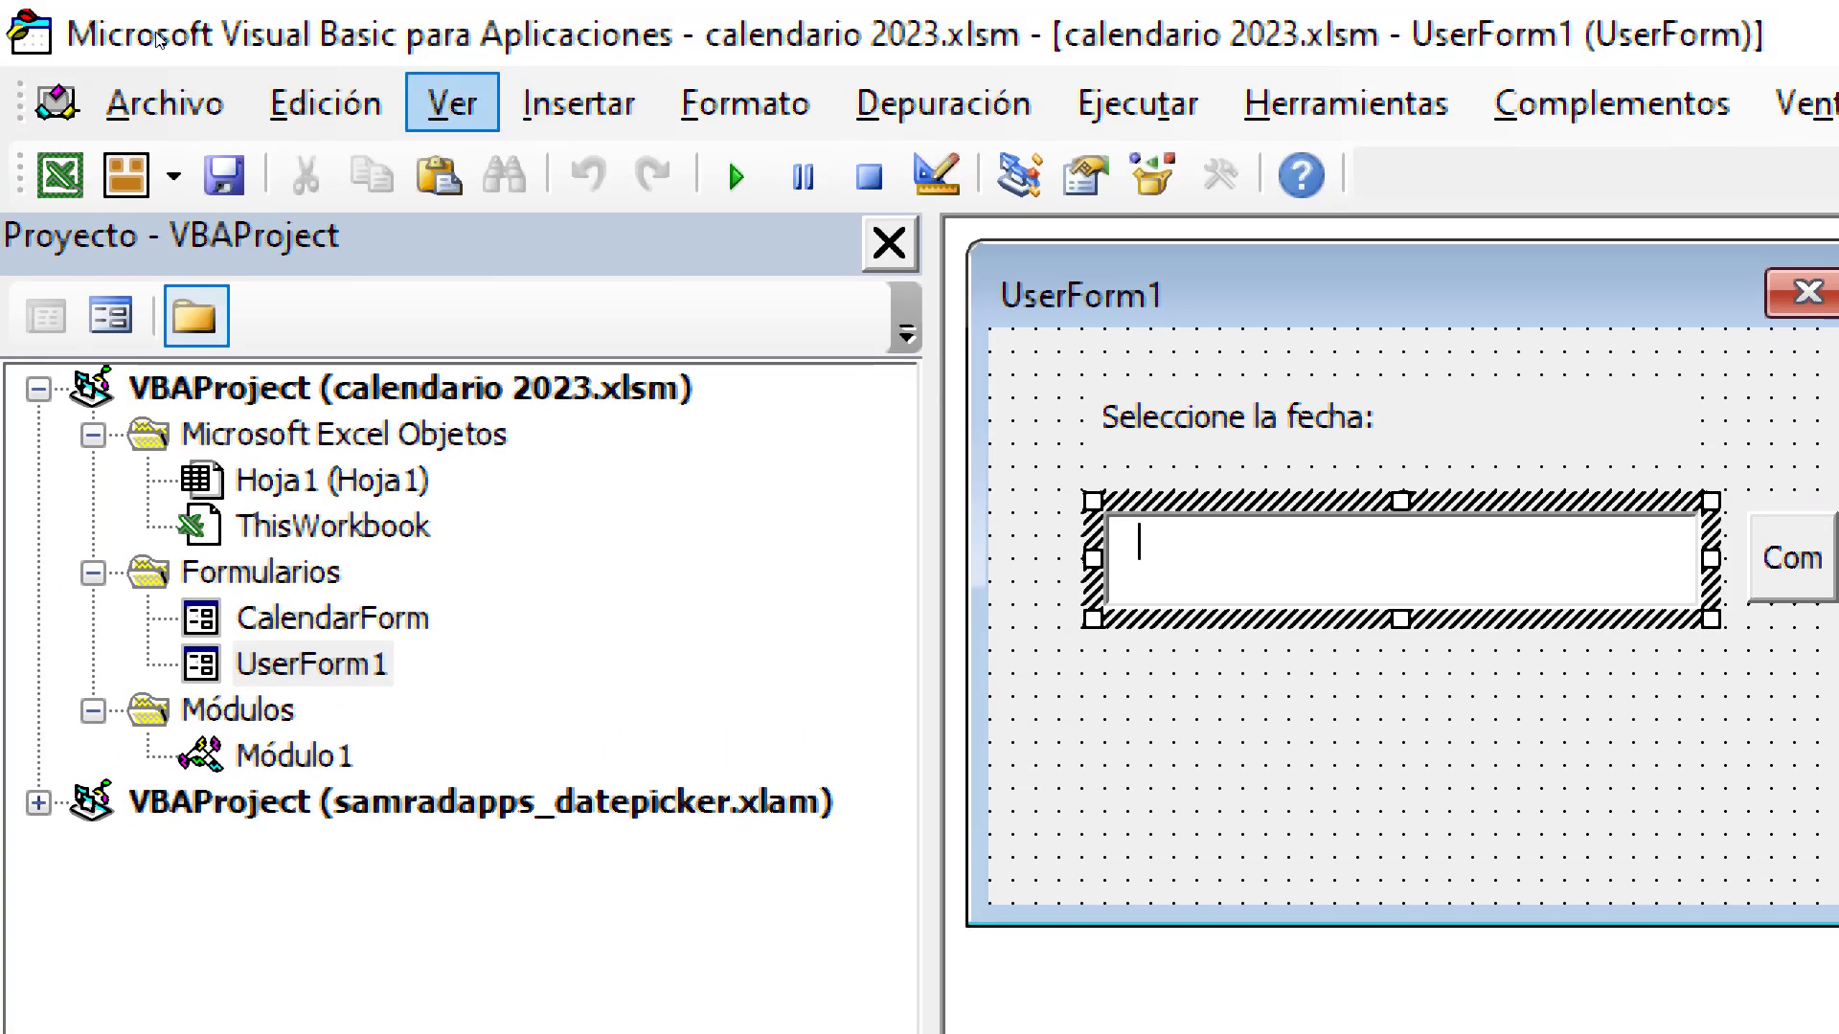
Step: Show the Properties window and copy the text box's (Name) value TextBox1
click(452, 103)
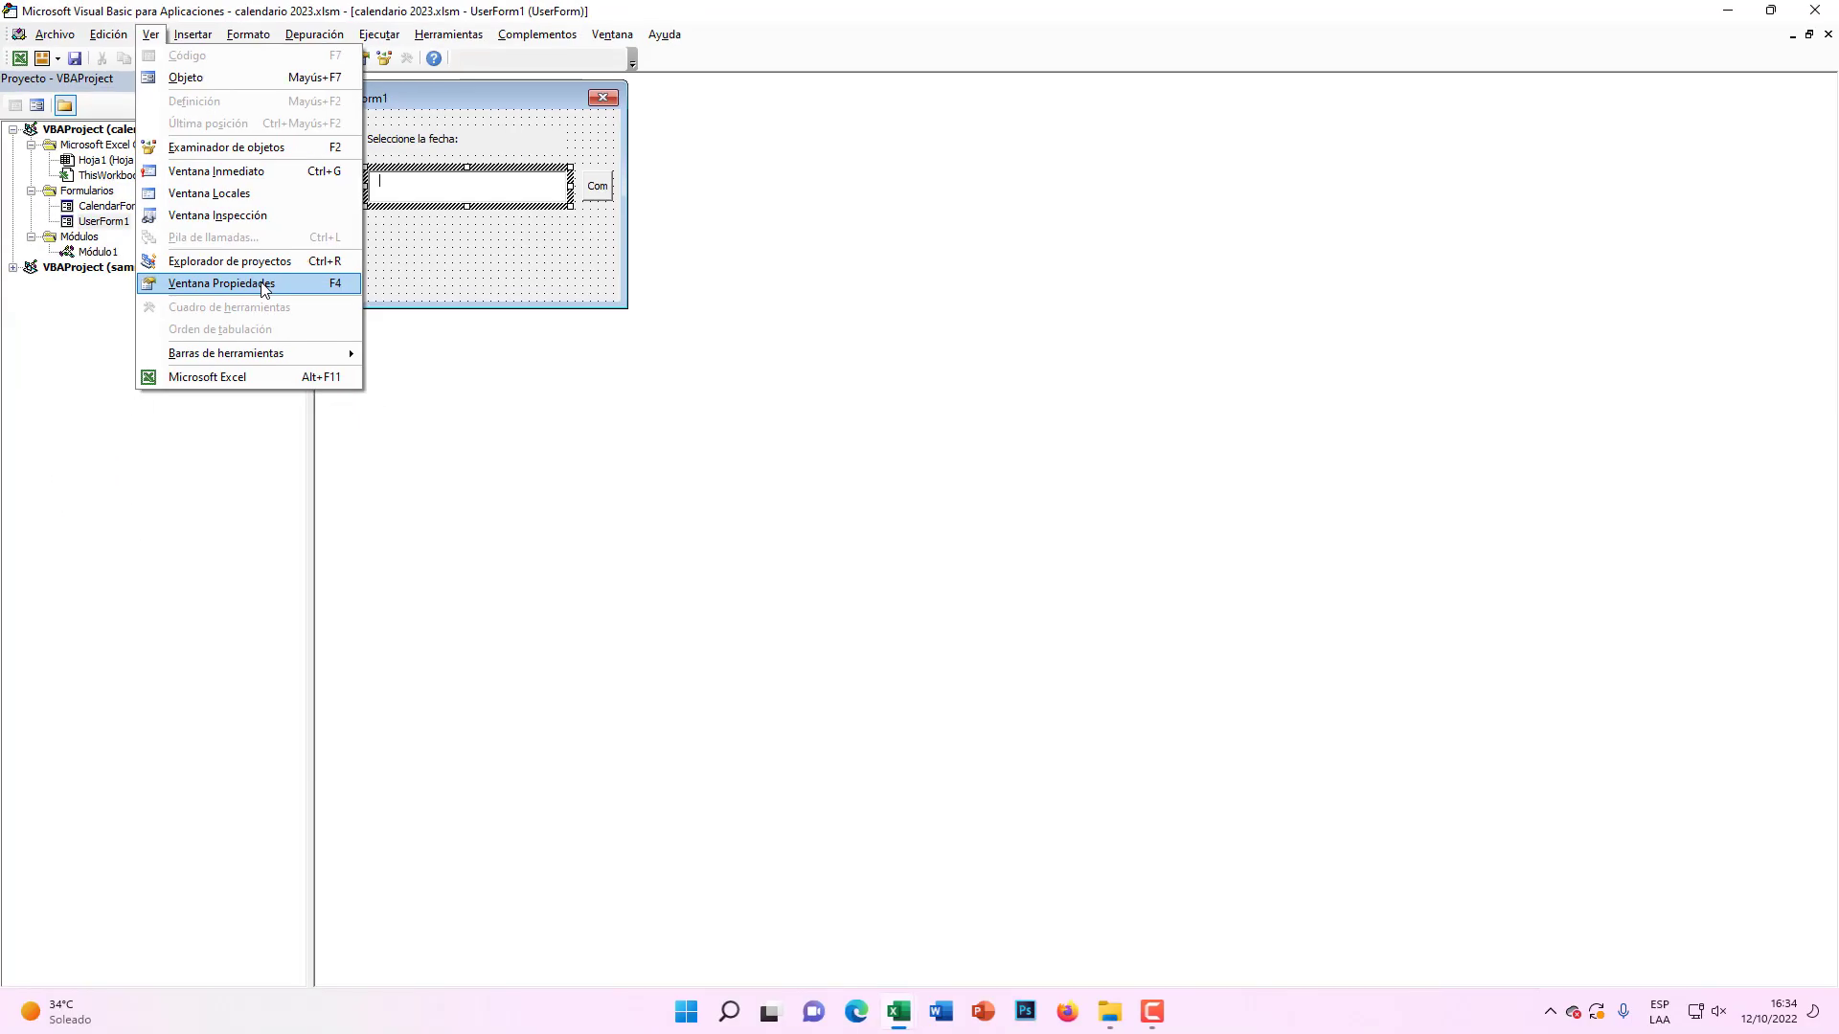
click(247, 279)
double_click(116, 598)
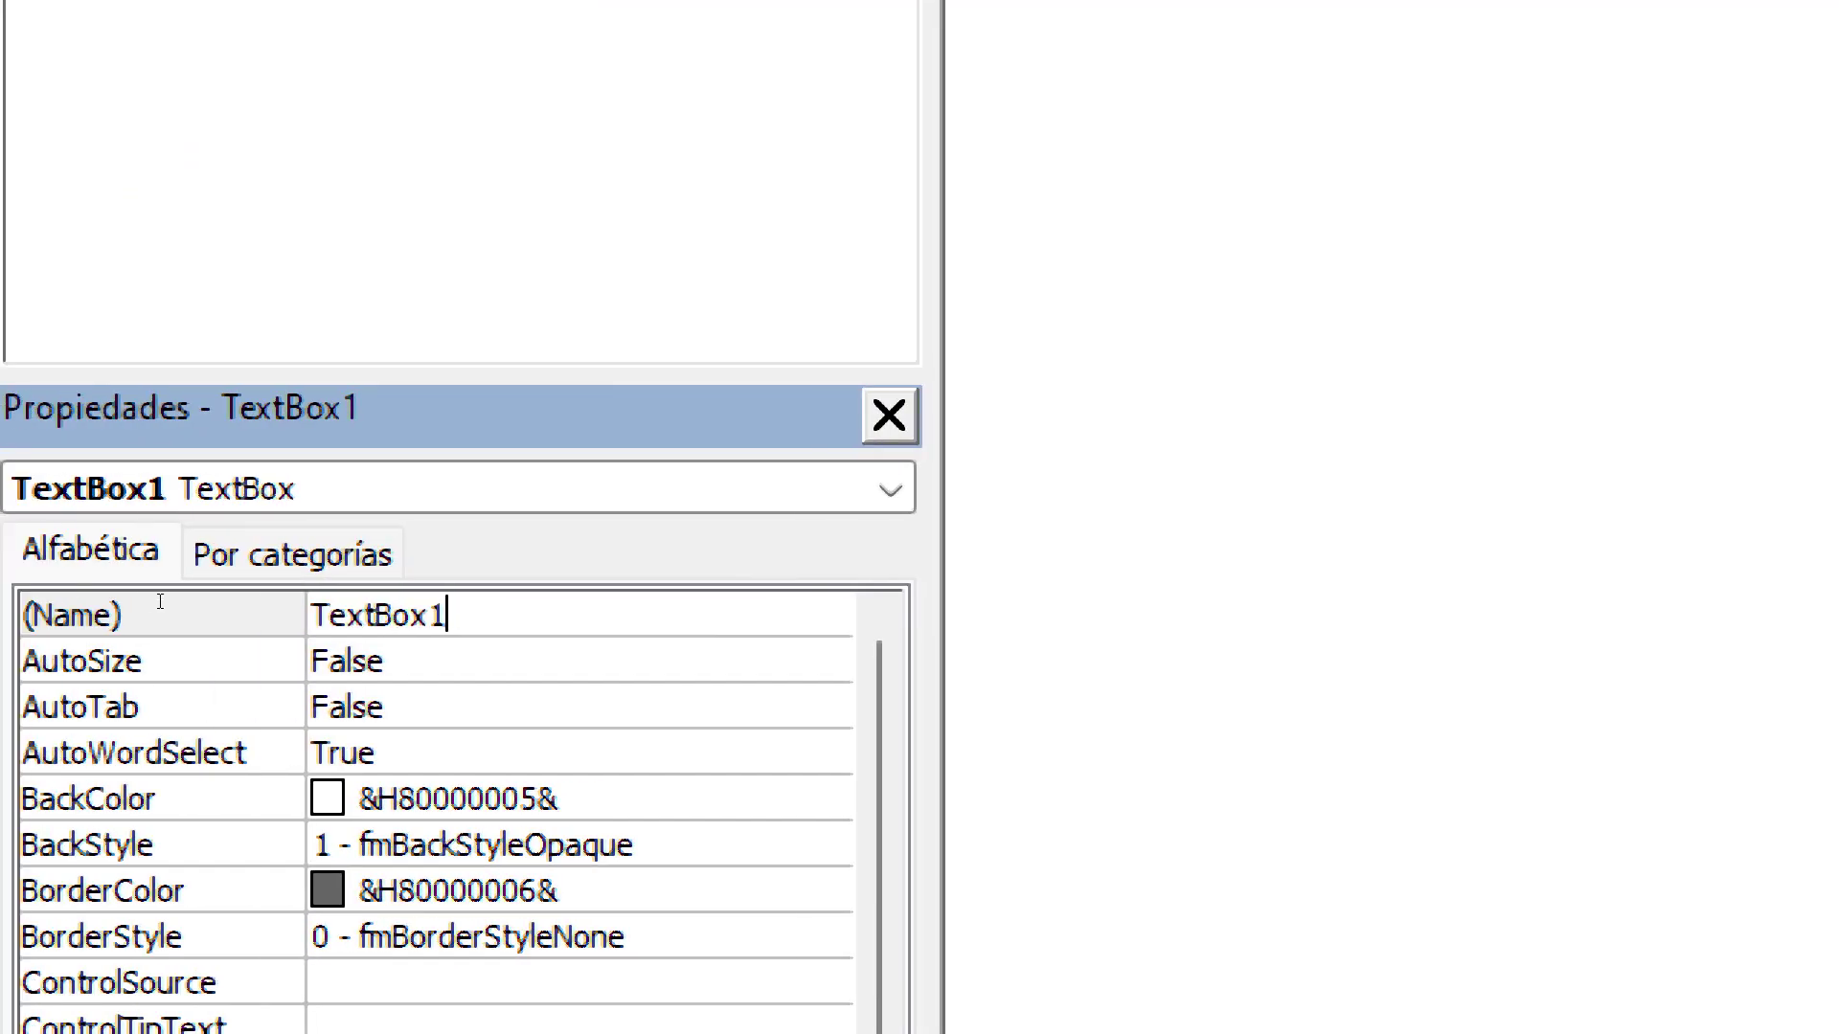
key(shift+F10)
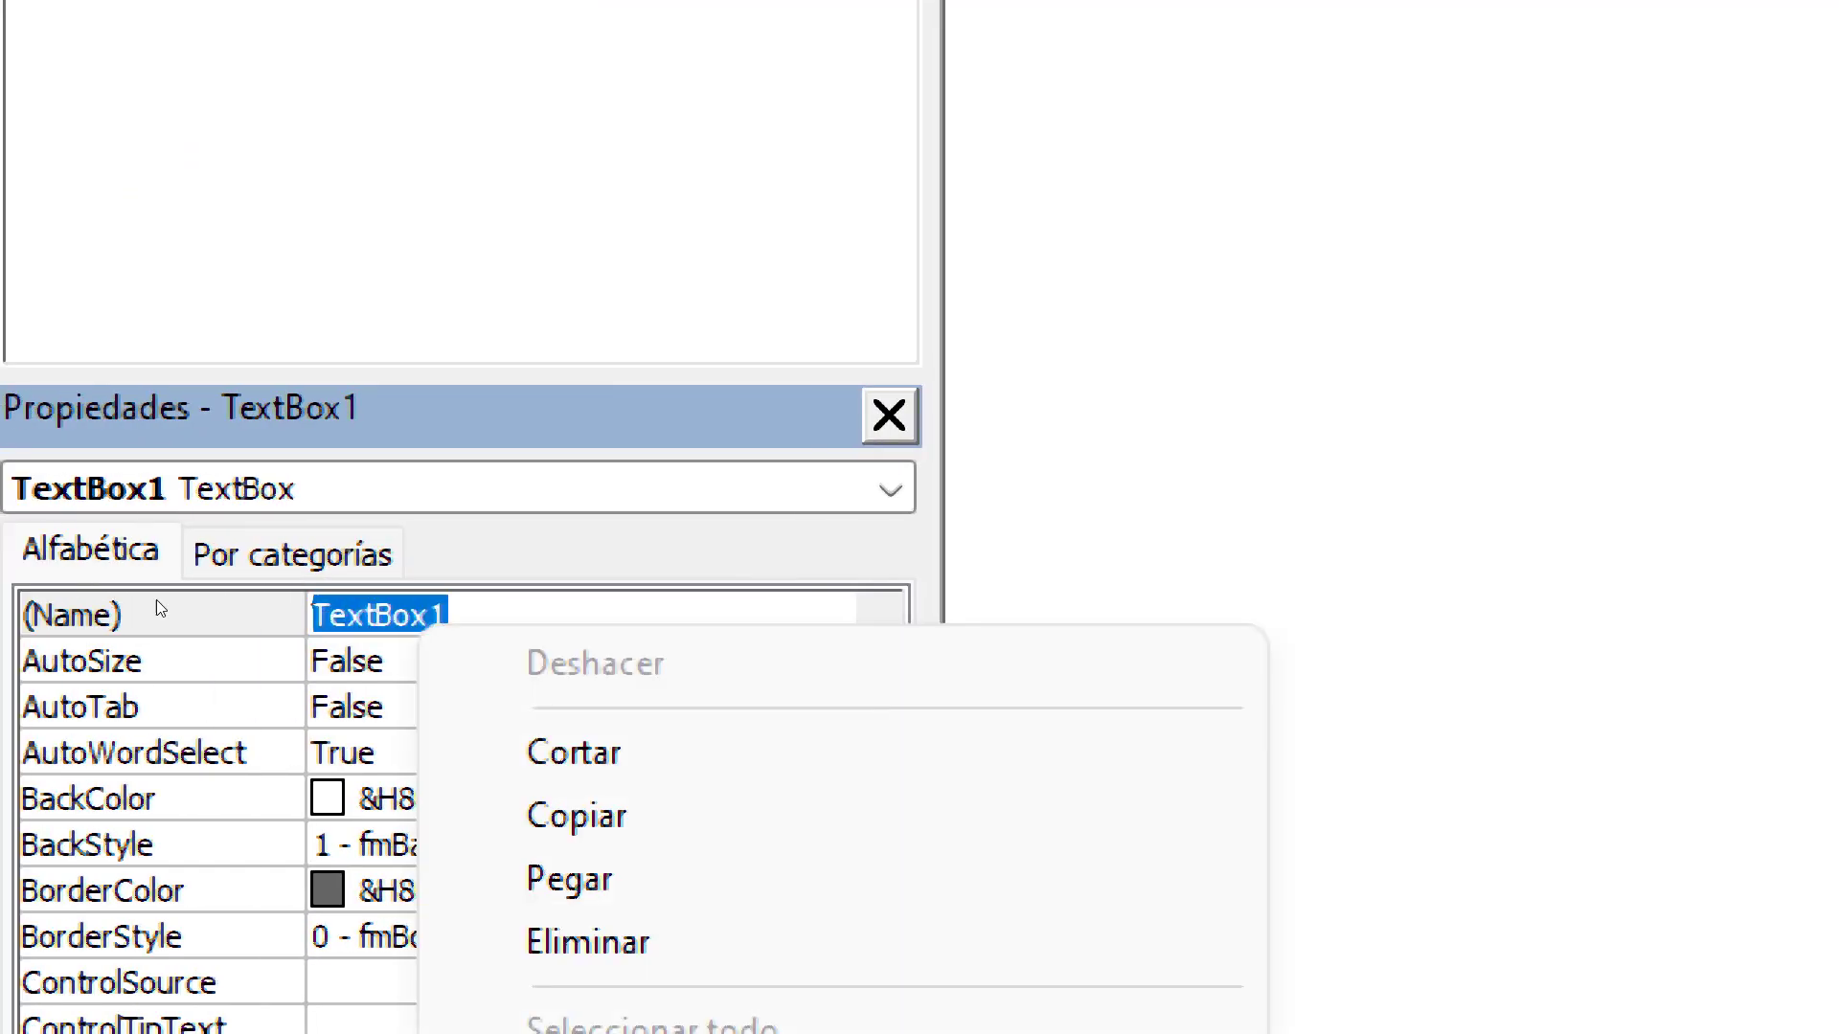
key(Down)
key(Down)
key(Return)
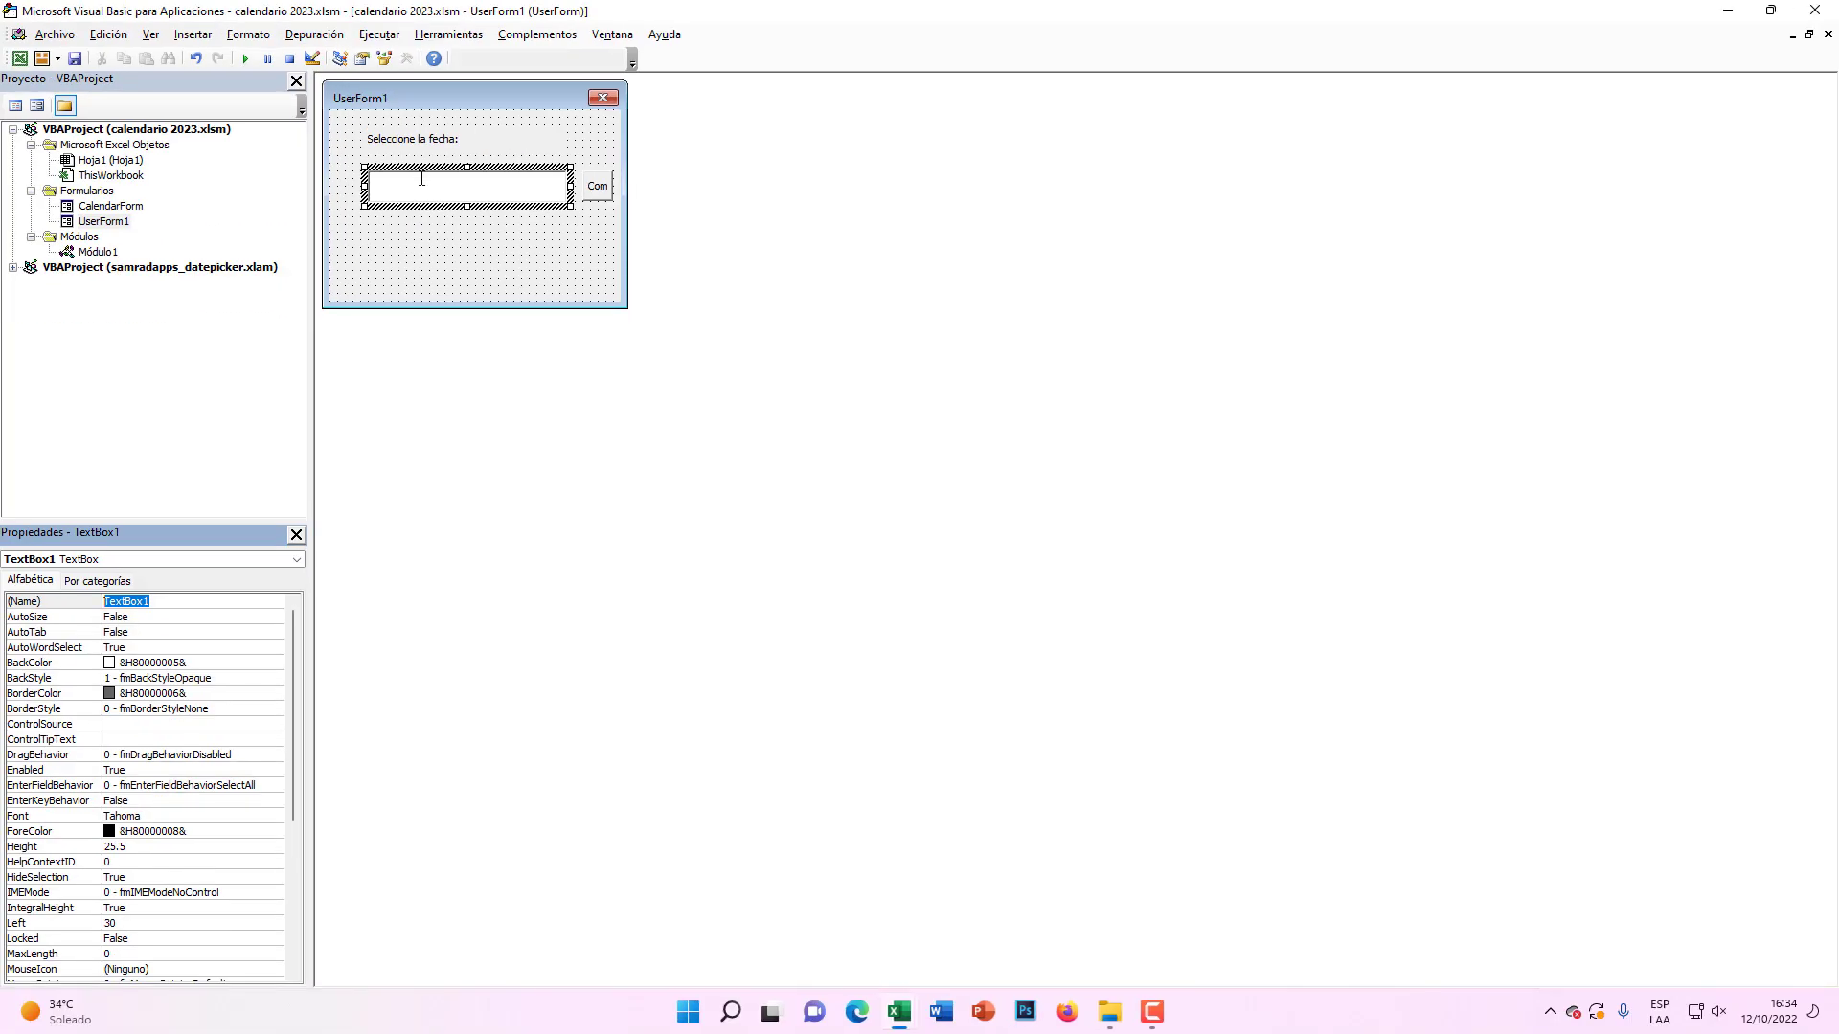
Step: Add the line TextBox1.Value = fecha before End Sub in TextBox1_Change
click(446, 241)
double_click(439, 193)
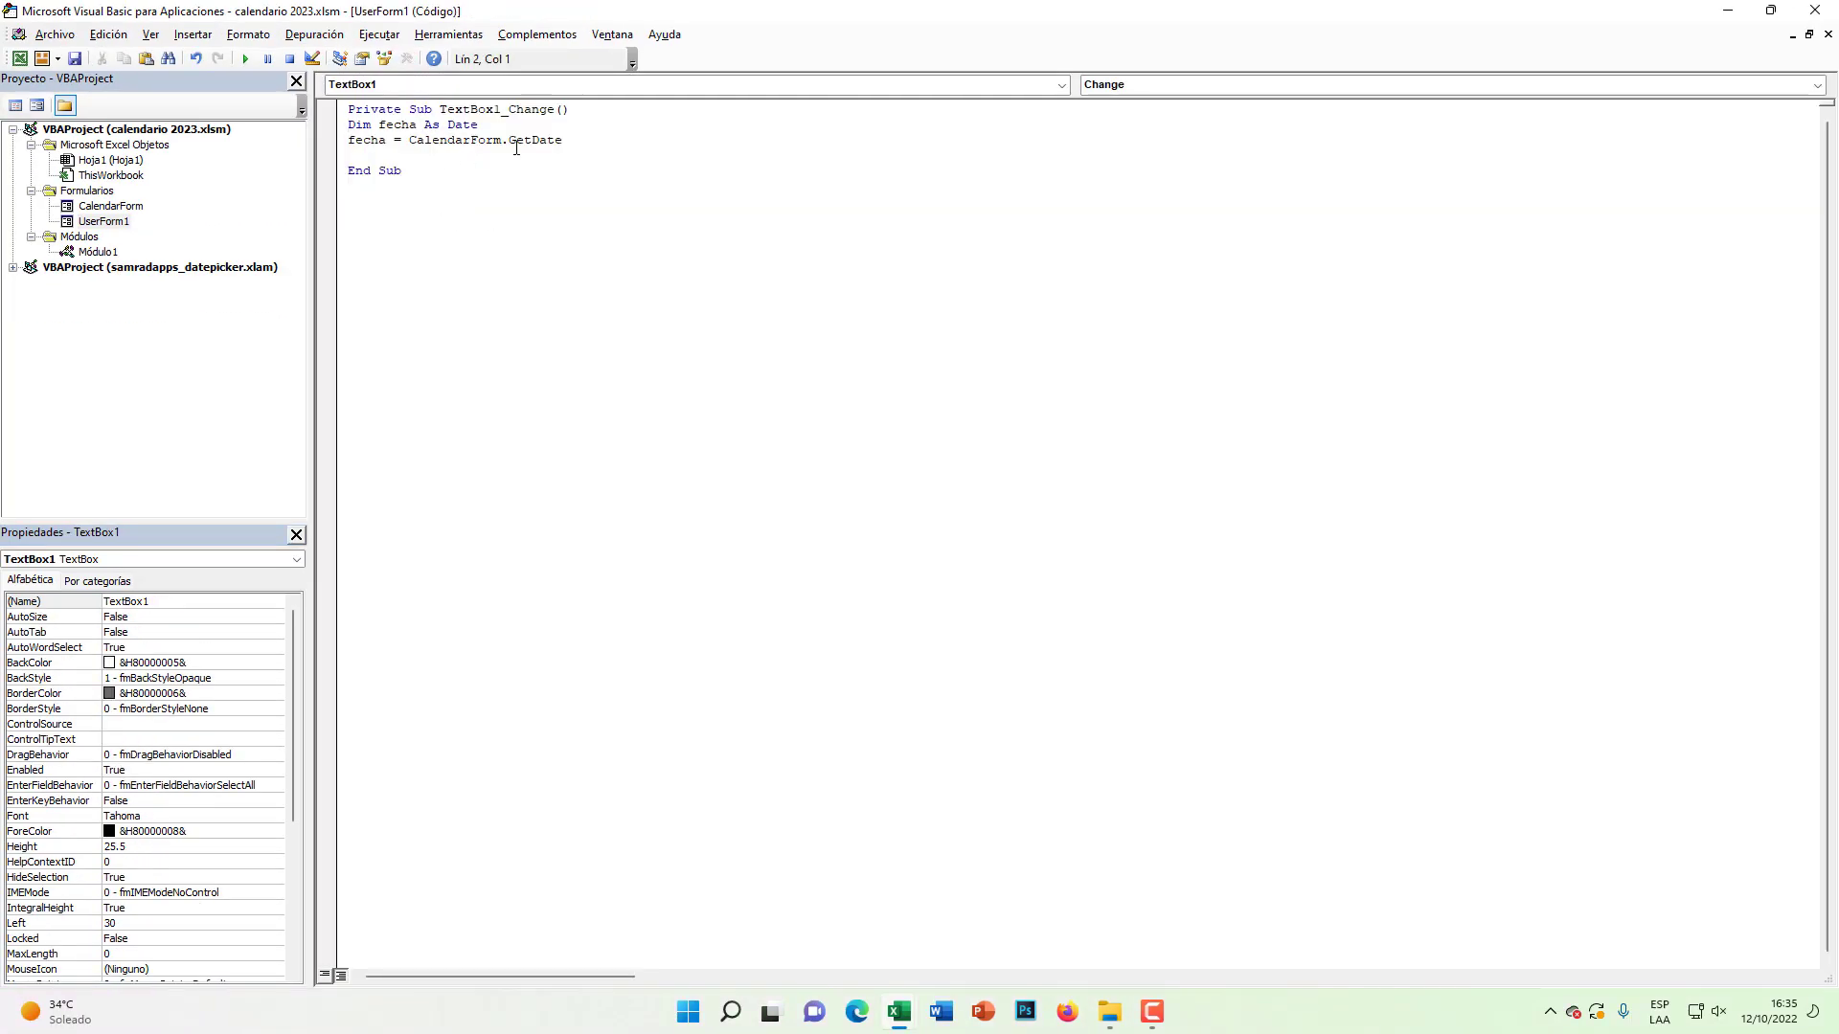
key(super+plus)
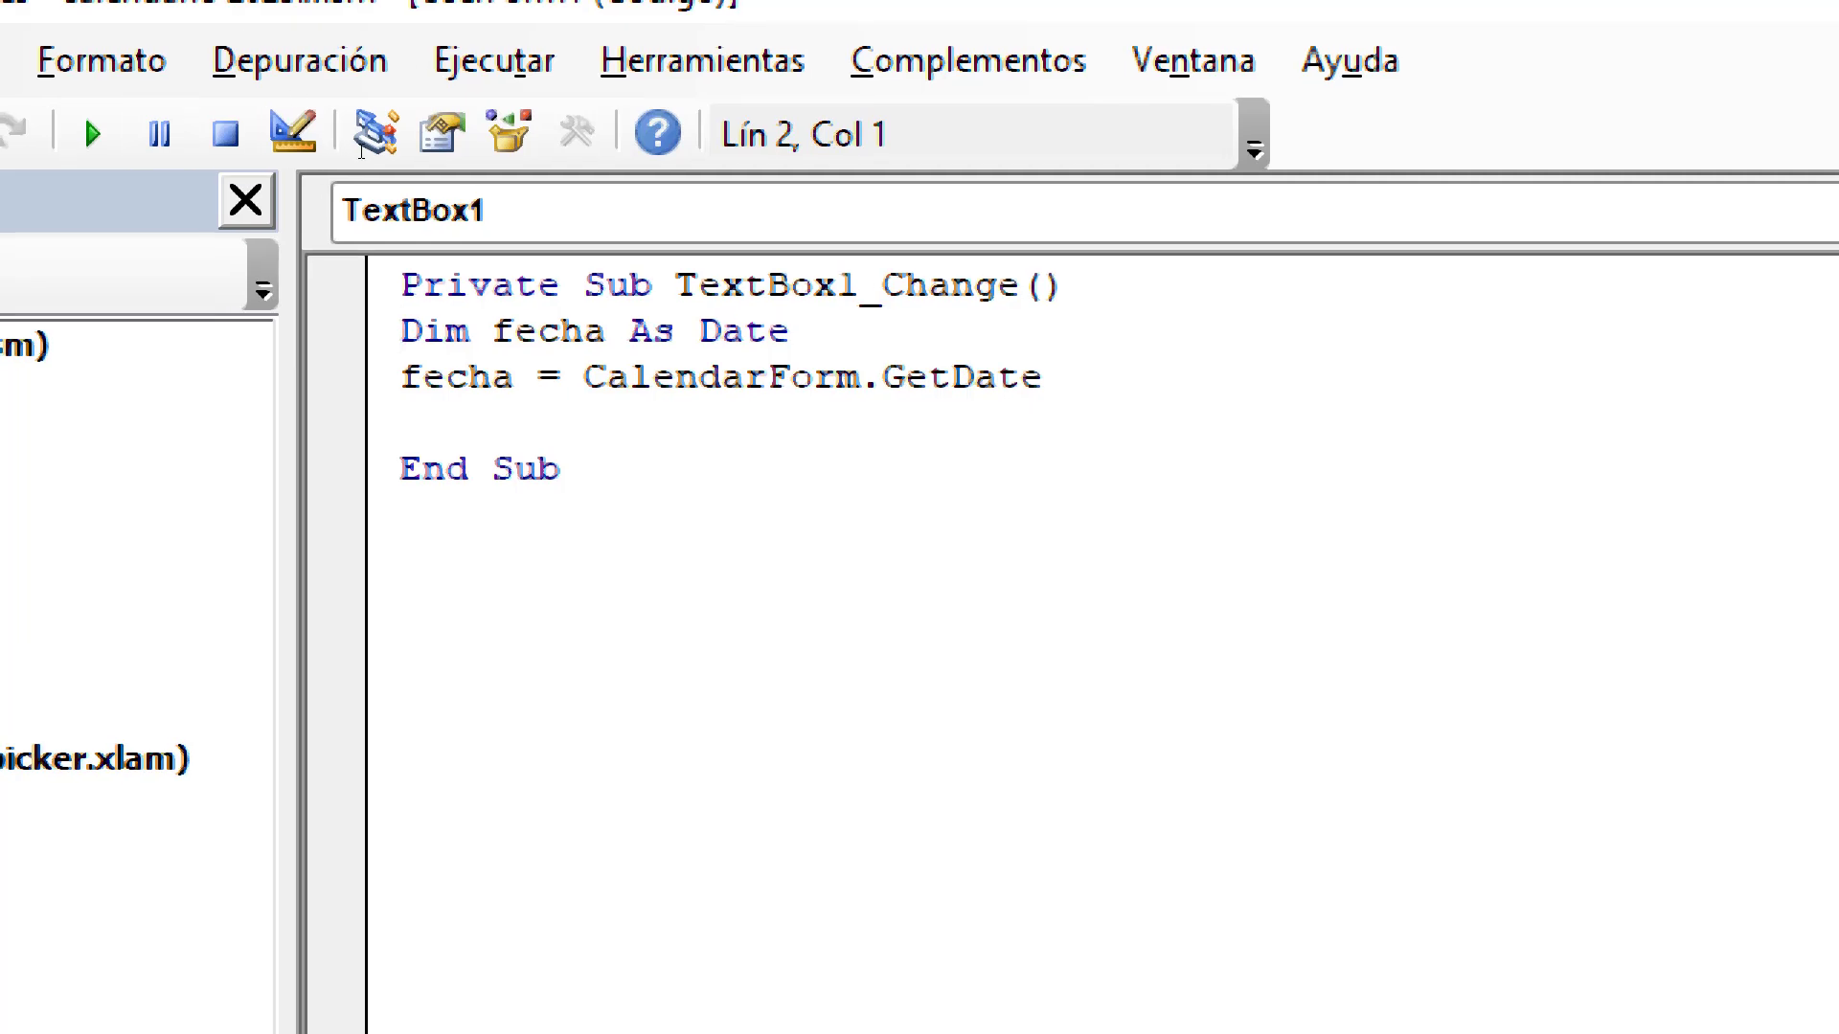
key(Down)
key(Down)
text(TextBox1)
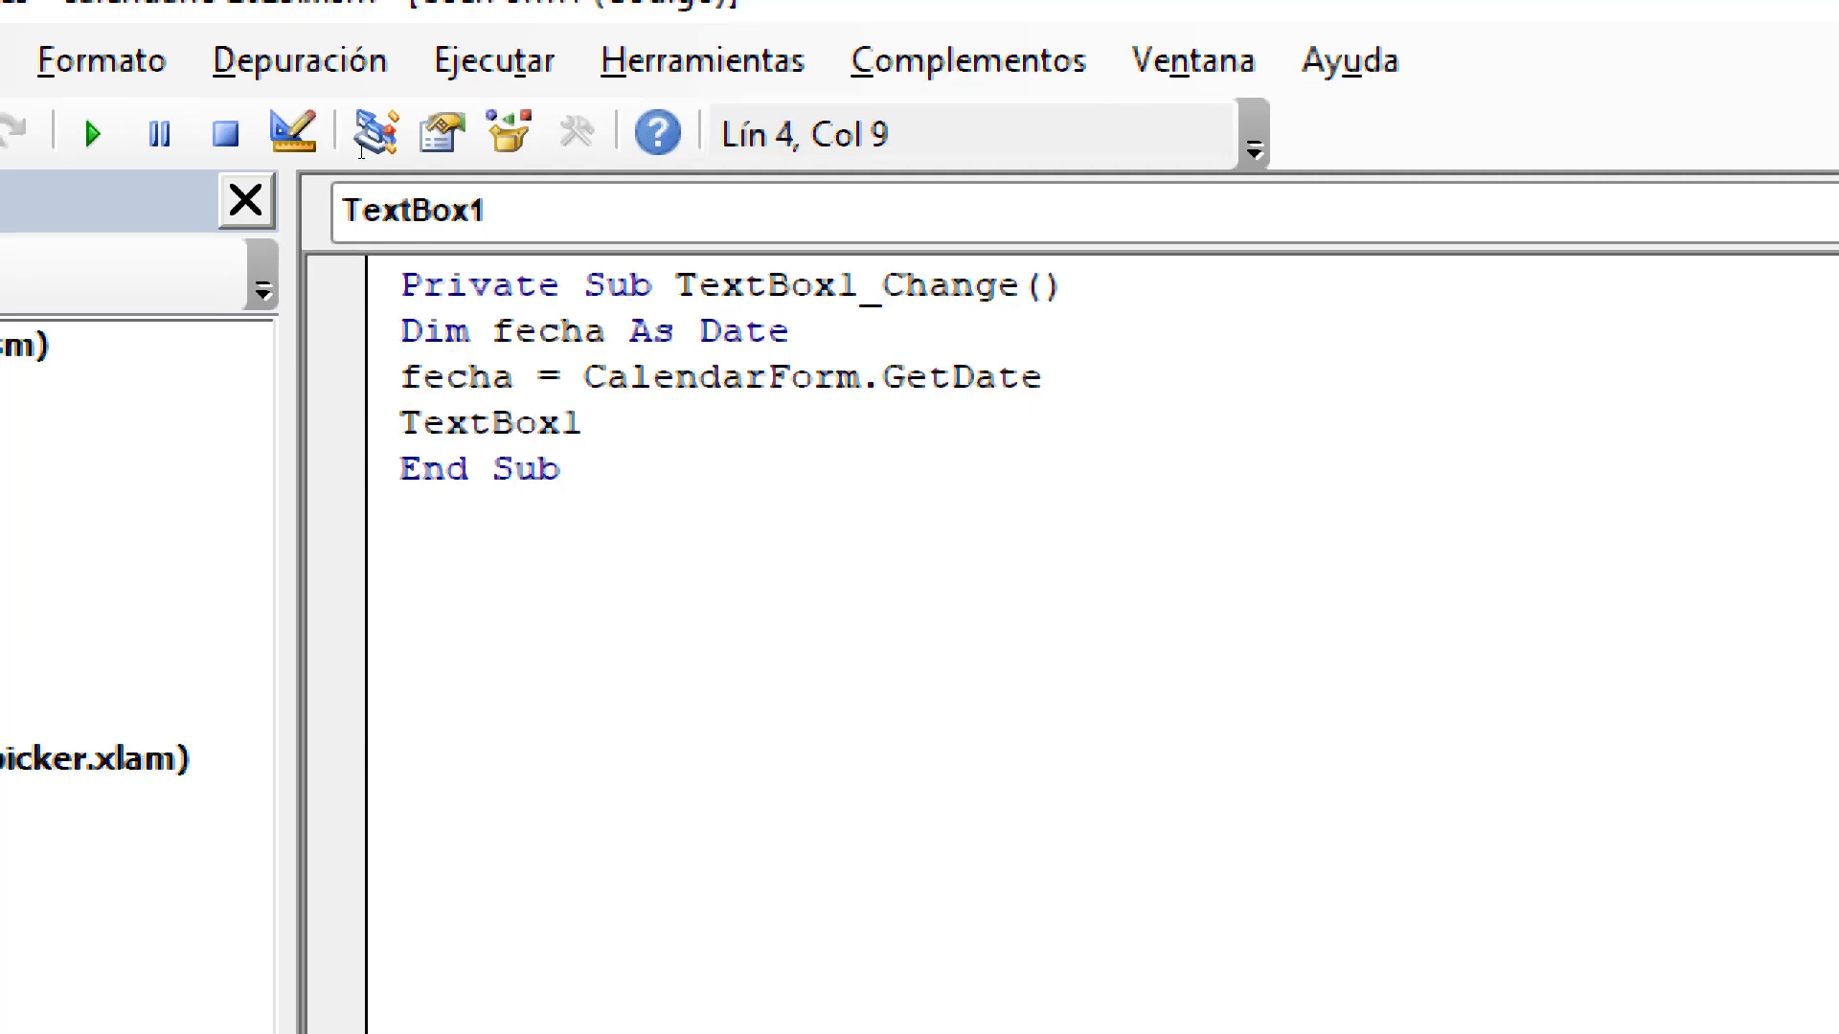
text(.va)
key(Tab)
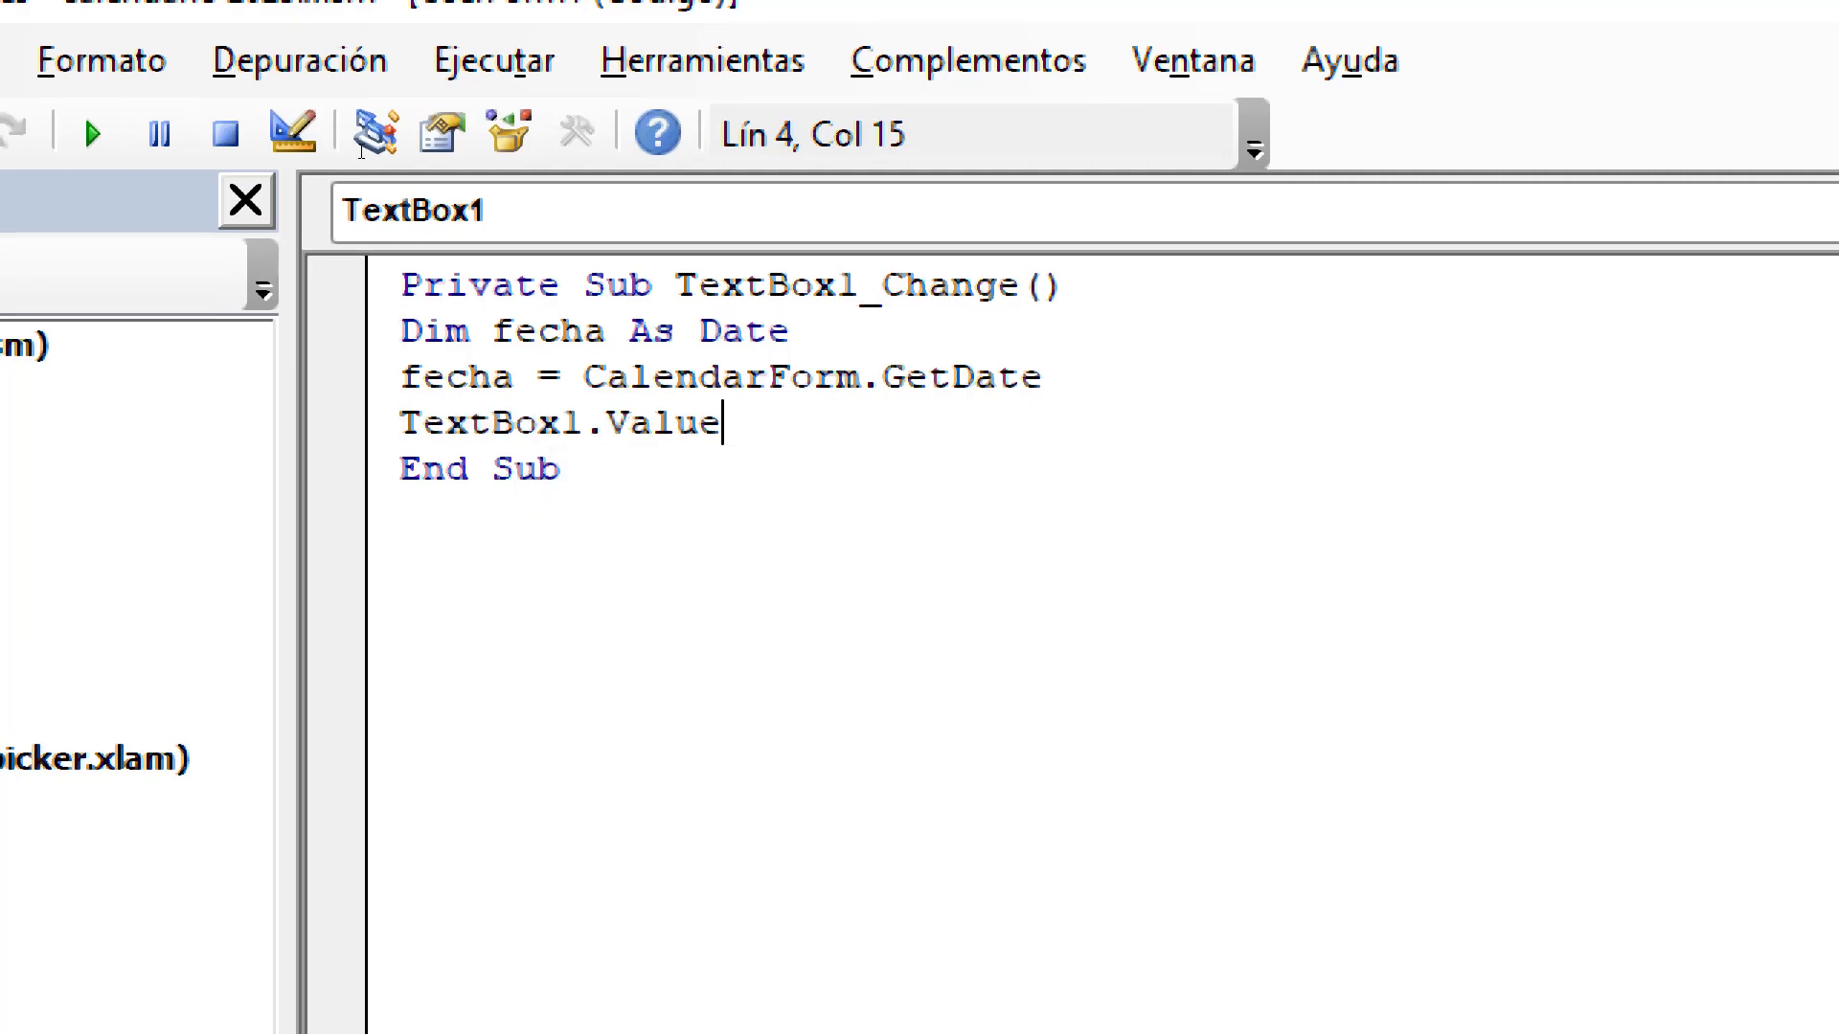
text(= fe)
text(cha)
key(Down)
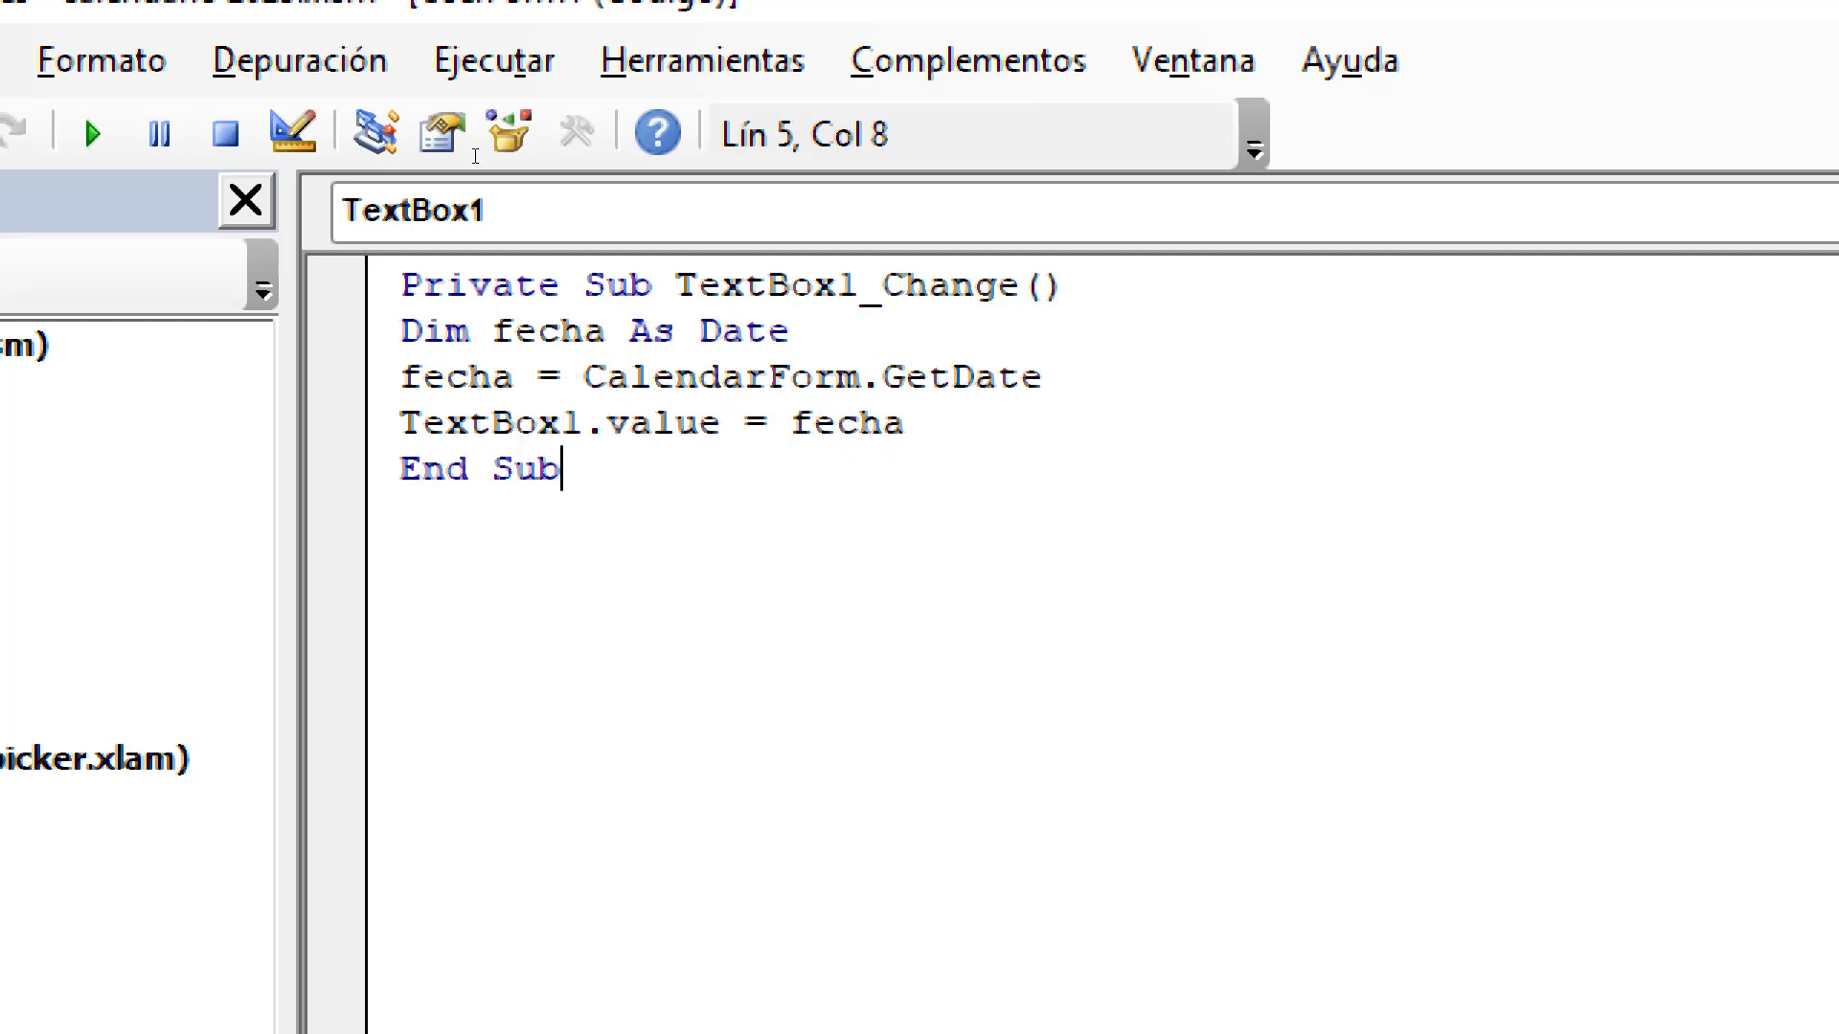
Step: Select the procedure body and then the word Change in the TextBox1_Change name
key(shift+Home)
key(shift+Up)
key(shift+Up)
key(shift+Up)
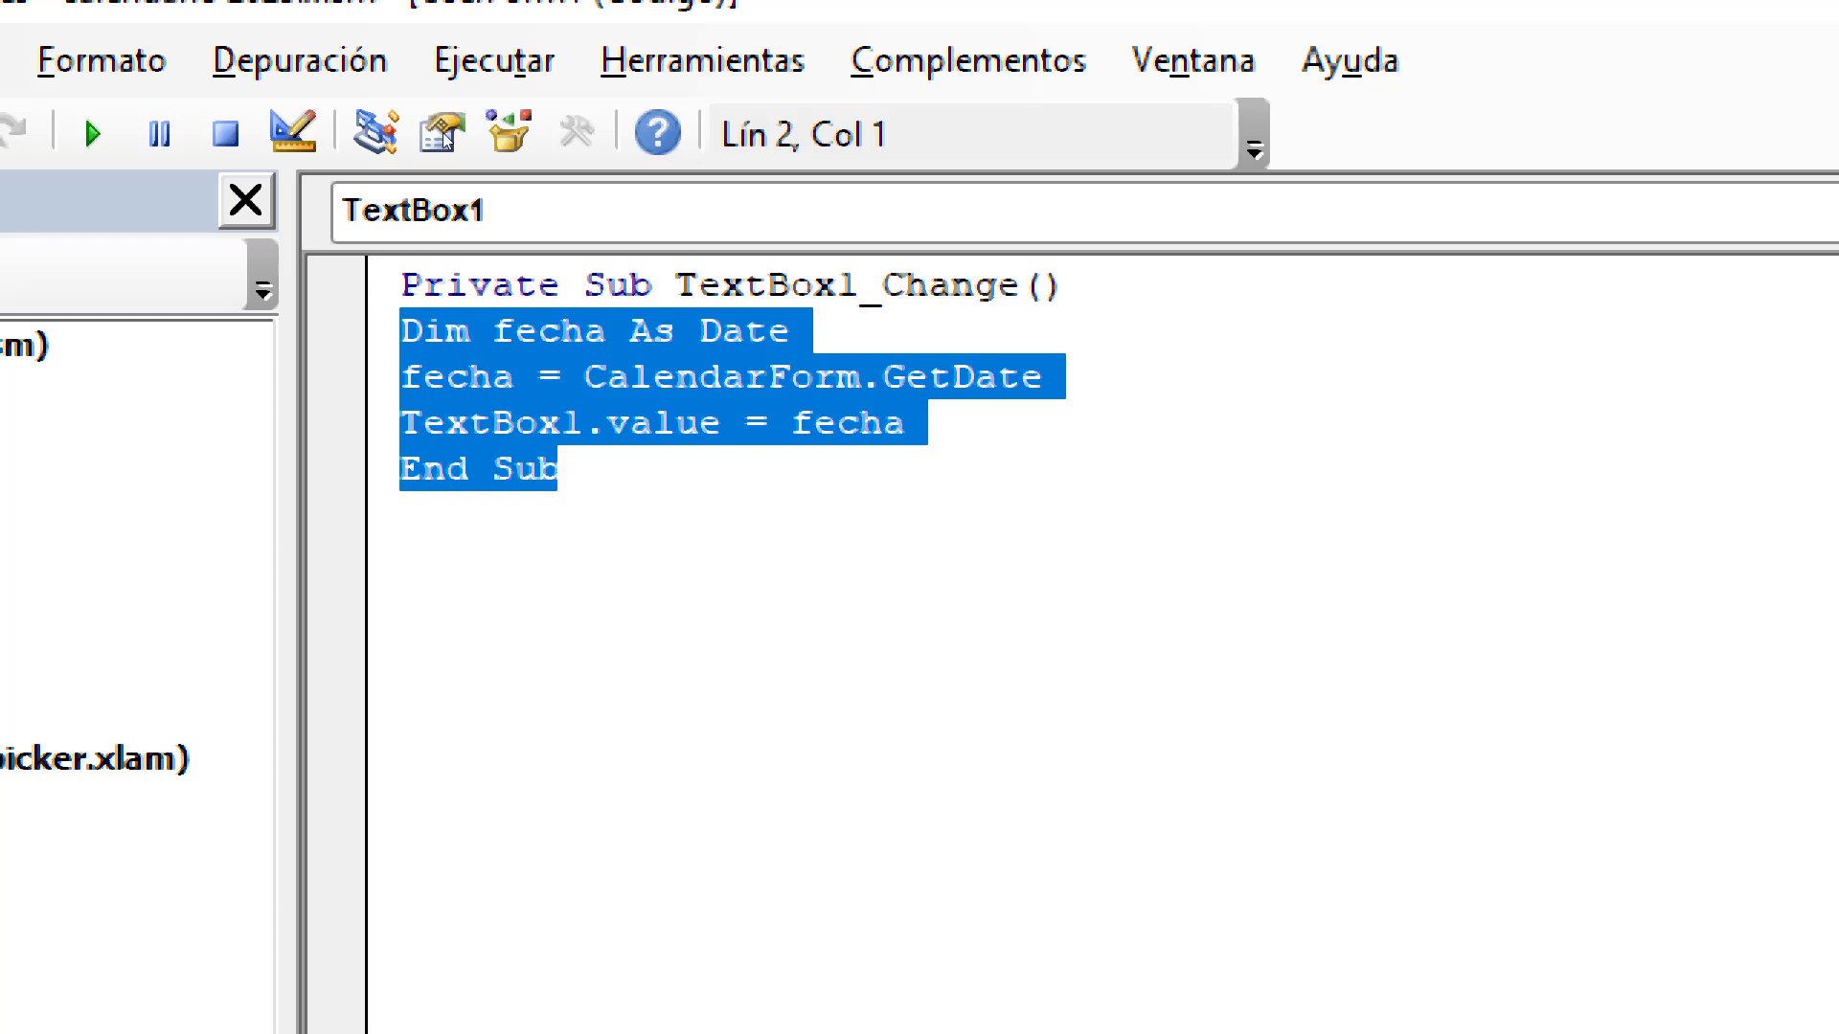
click(677, 376)
drag(1017, 285, 675, 285)
key(Right)
key(Right)
key(Right)
key(Right)
key(Right)
key(Right)
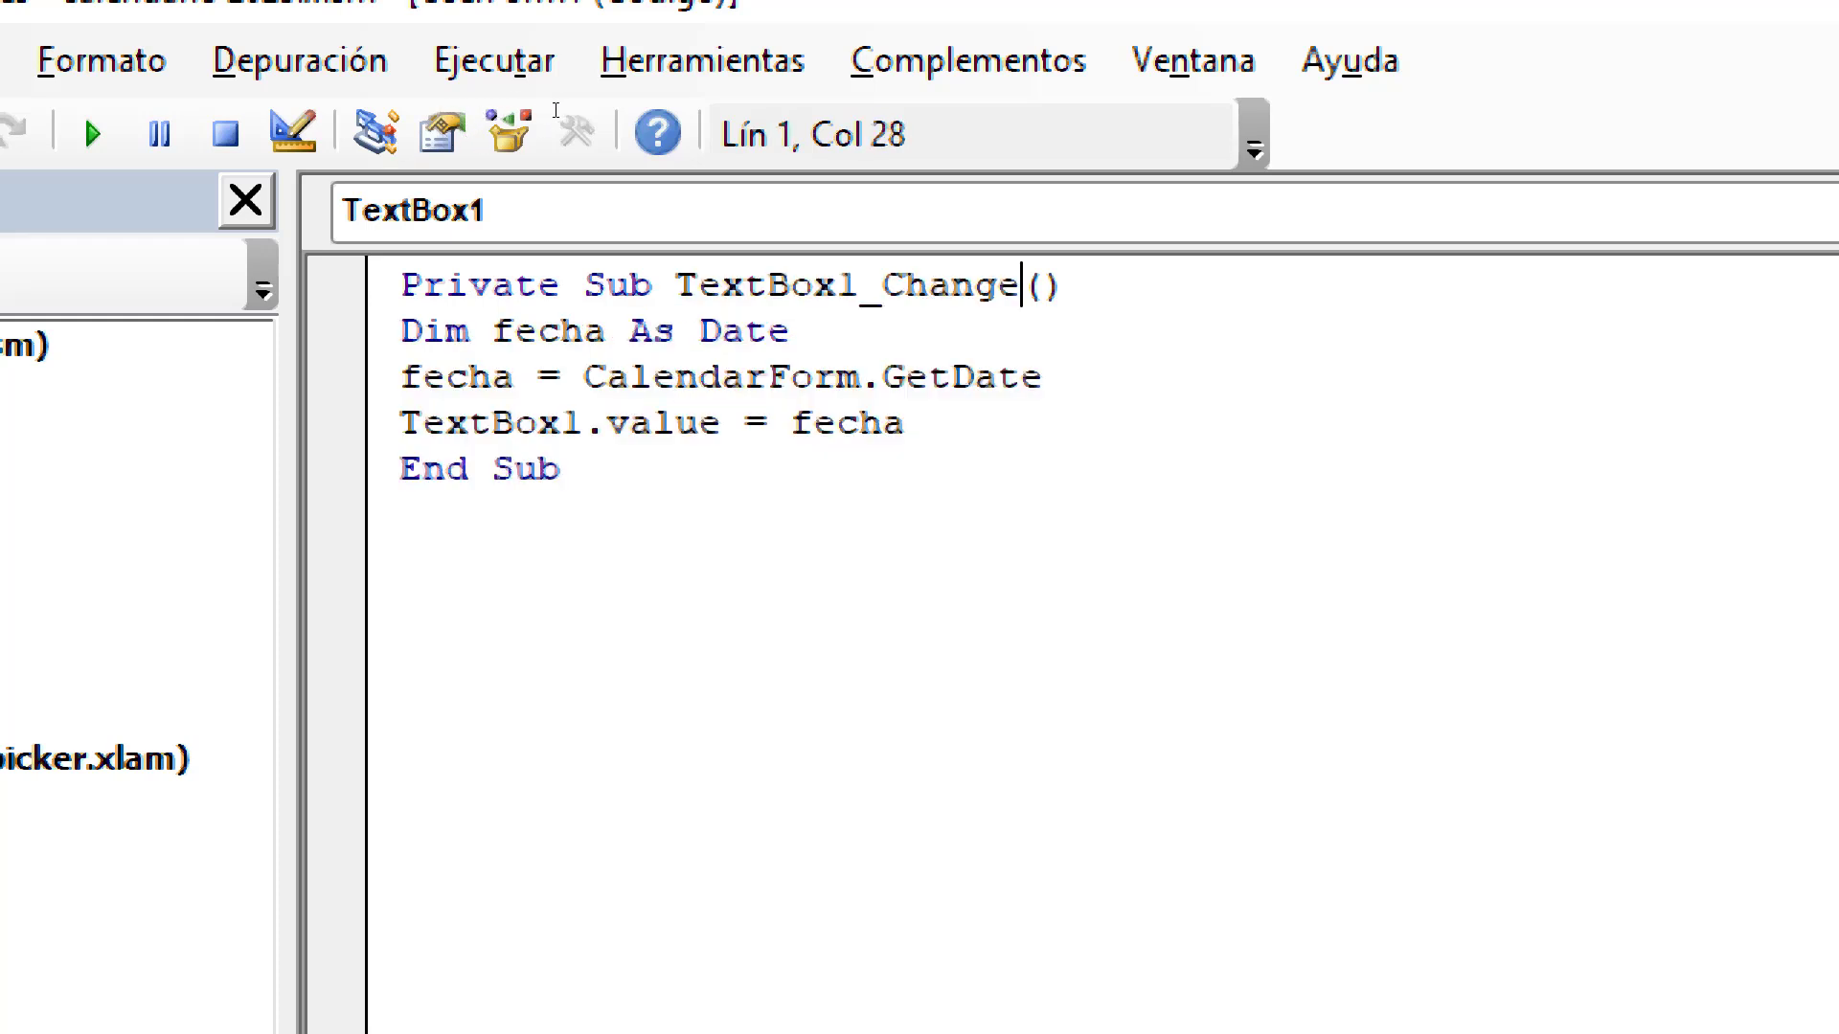
key(shift+Left)
key(shift+Left)
key(shift+Left)
key(Right)
key(shift+Left)
key(shift+Left)
key(shift+Left)
Step: Select parts of the TextBox1 name and the Dim fecha line while reviewing the code
key(ctrl+End)
key(ctrl+shift+F2)
key(shift+Left)
key(shift+Left)
key(shift+Left)
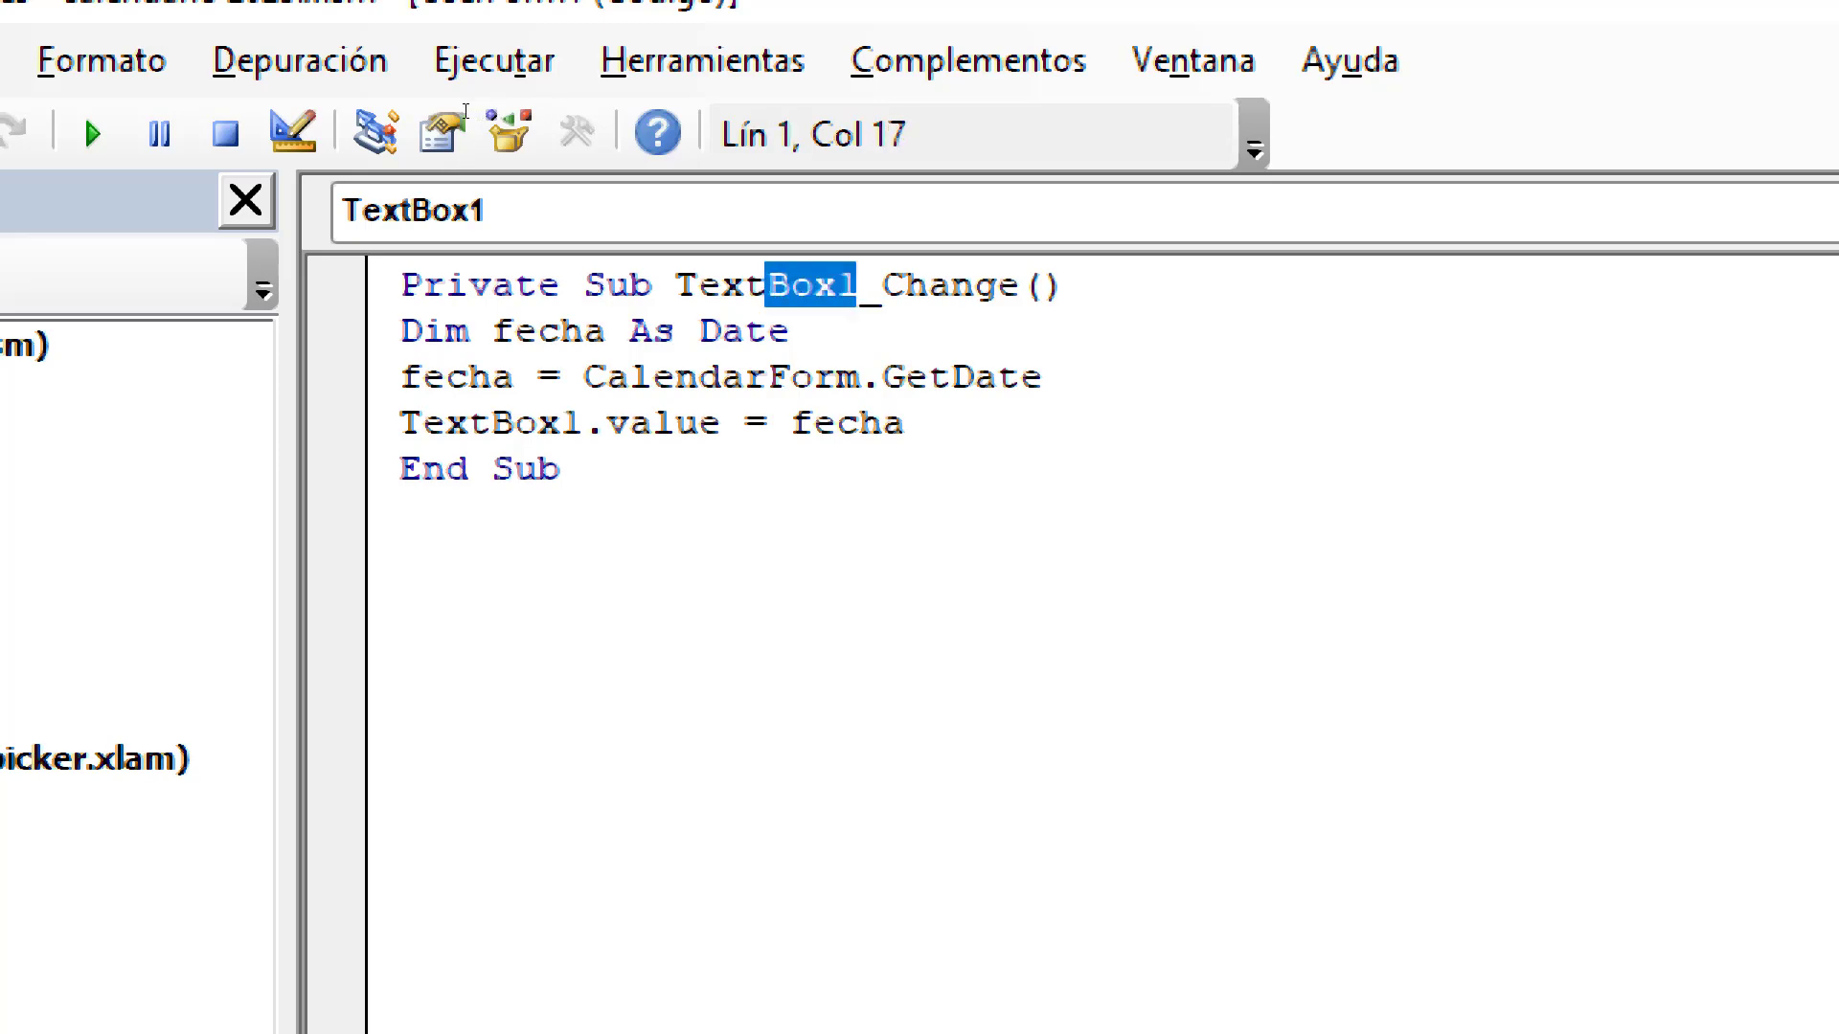
key(shift+Left)
key(shift+Left)
key(shift+Left)
click(744, 287)
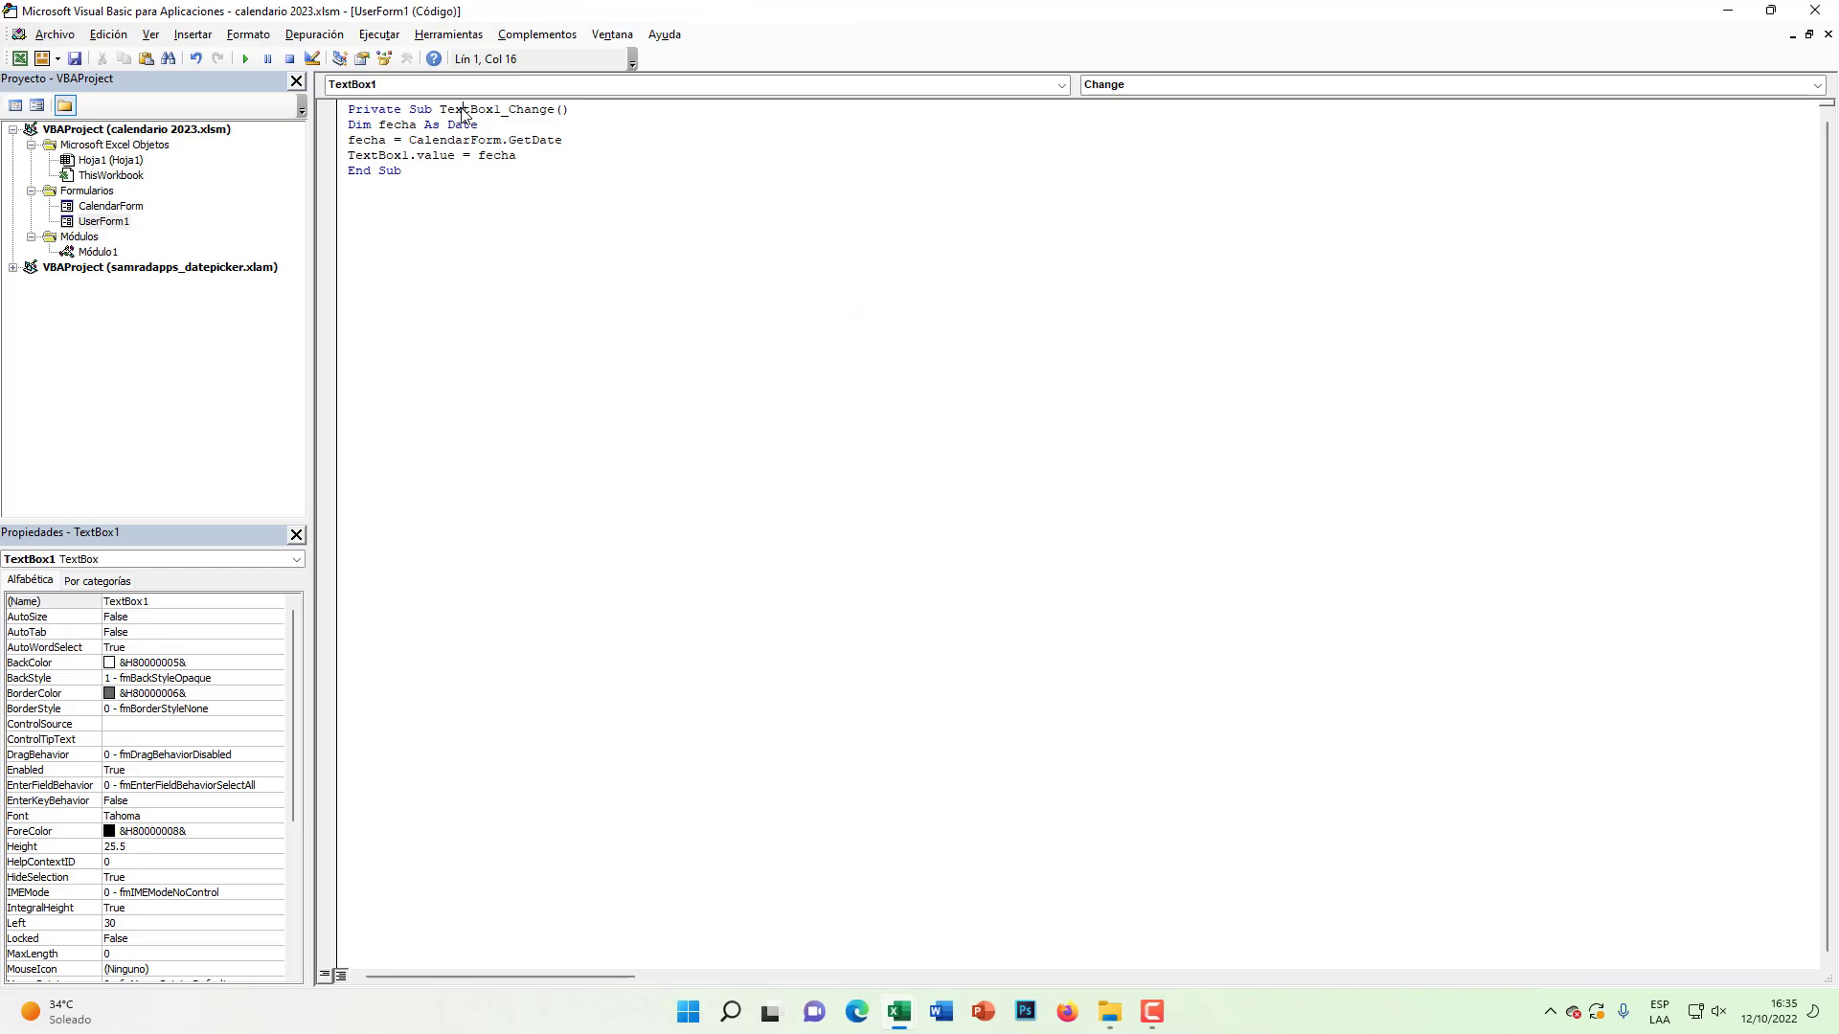
click(479, 124)
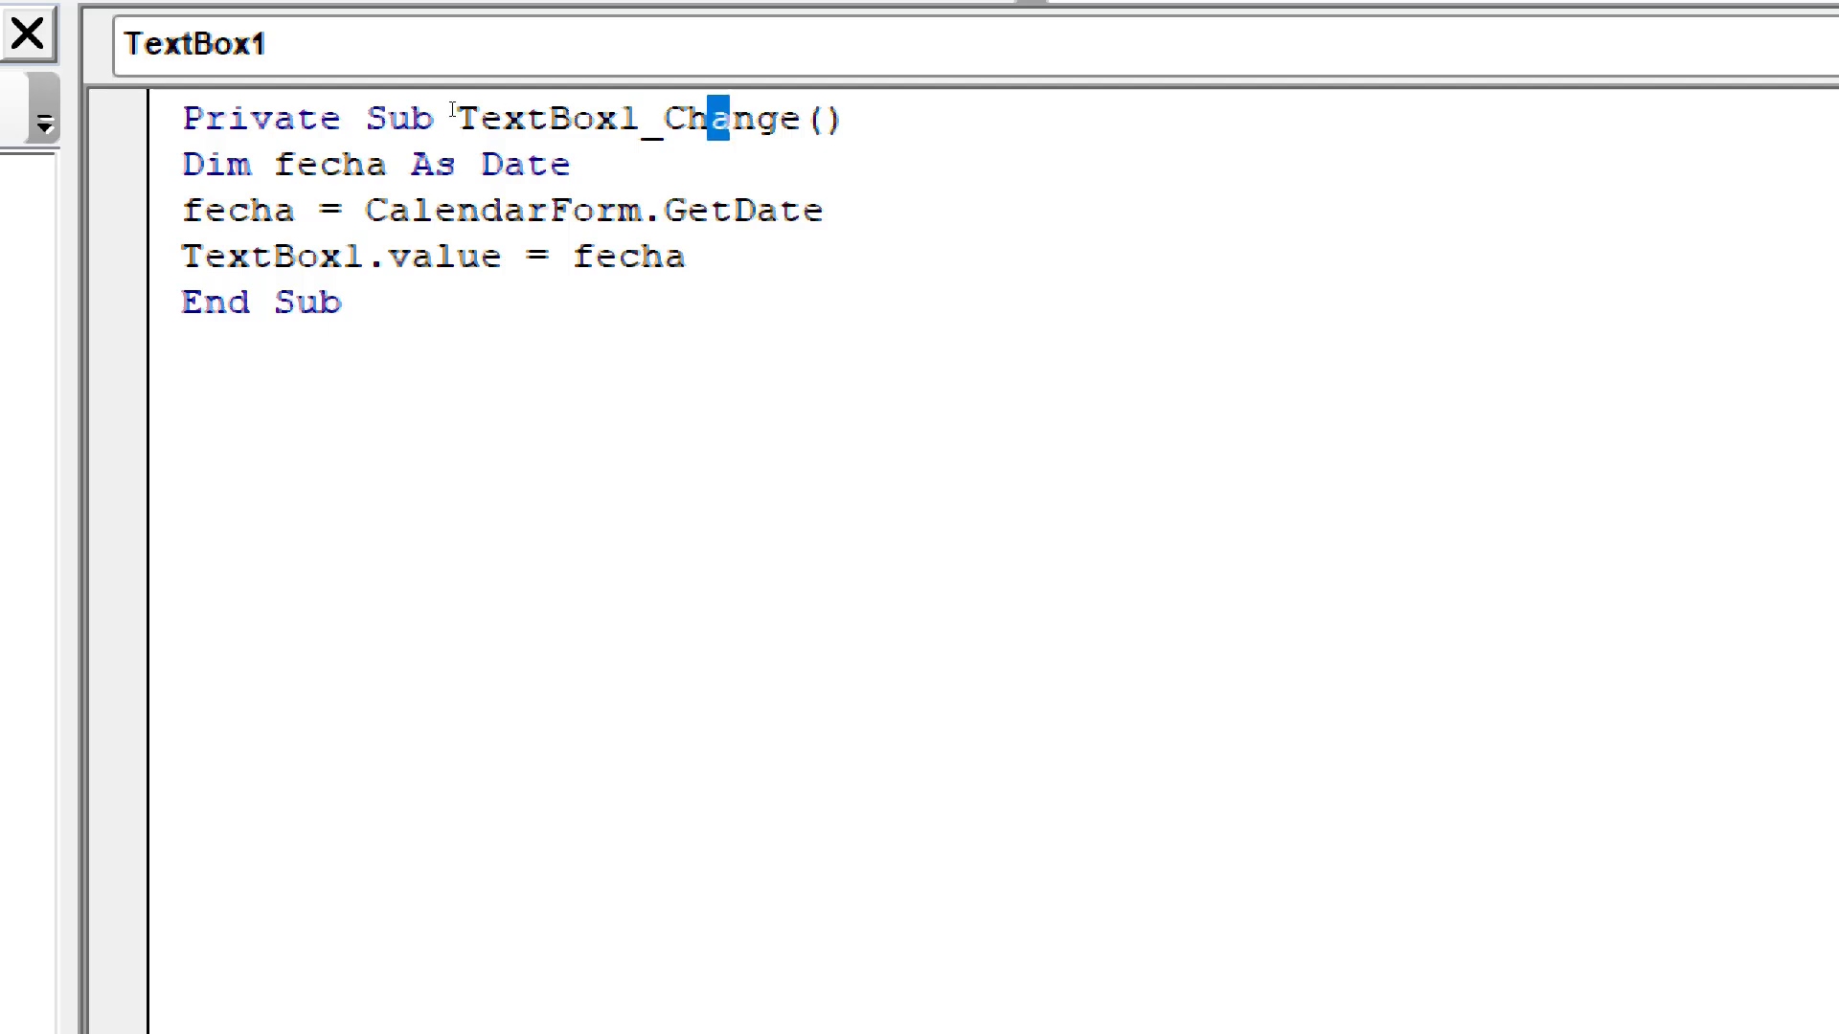
drag(755, 119, 453, 119)
click(573, 210)
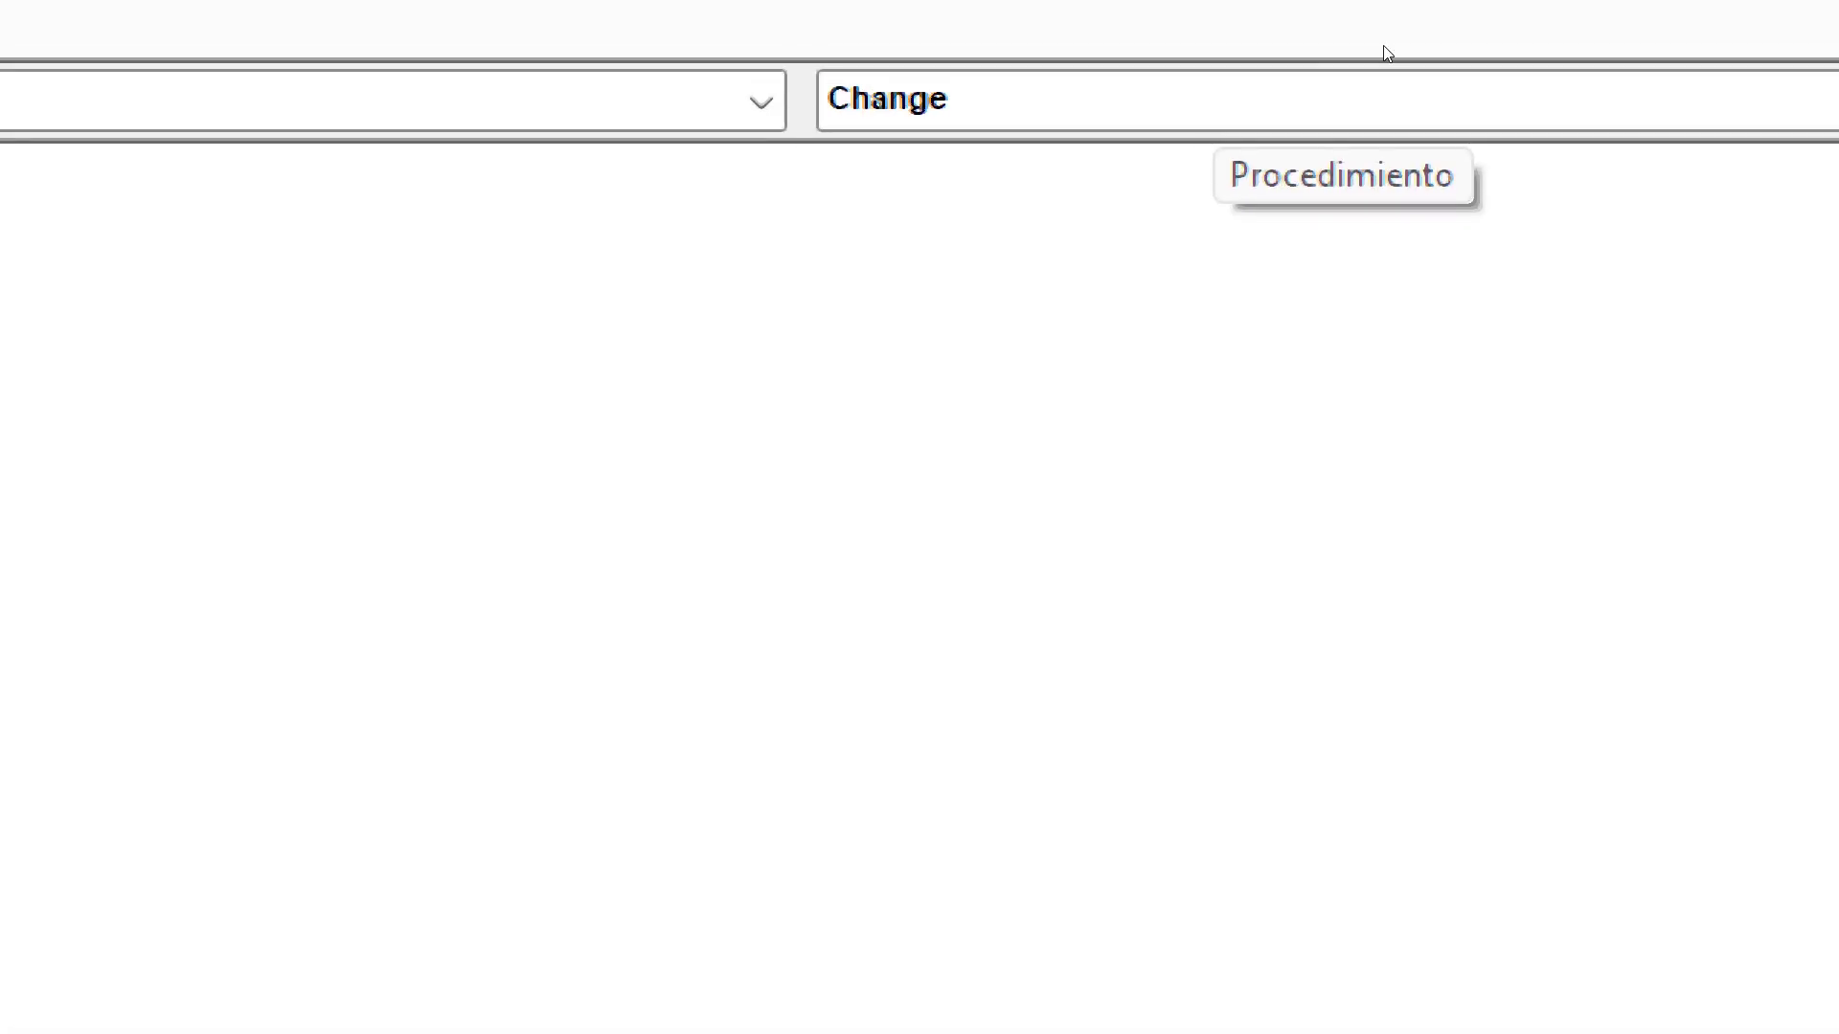
Step: Create TextBox1_DblClick holding the three date lines and delete the TextBox1_Change procedure
click(1207, 89)
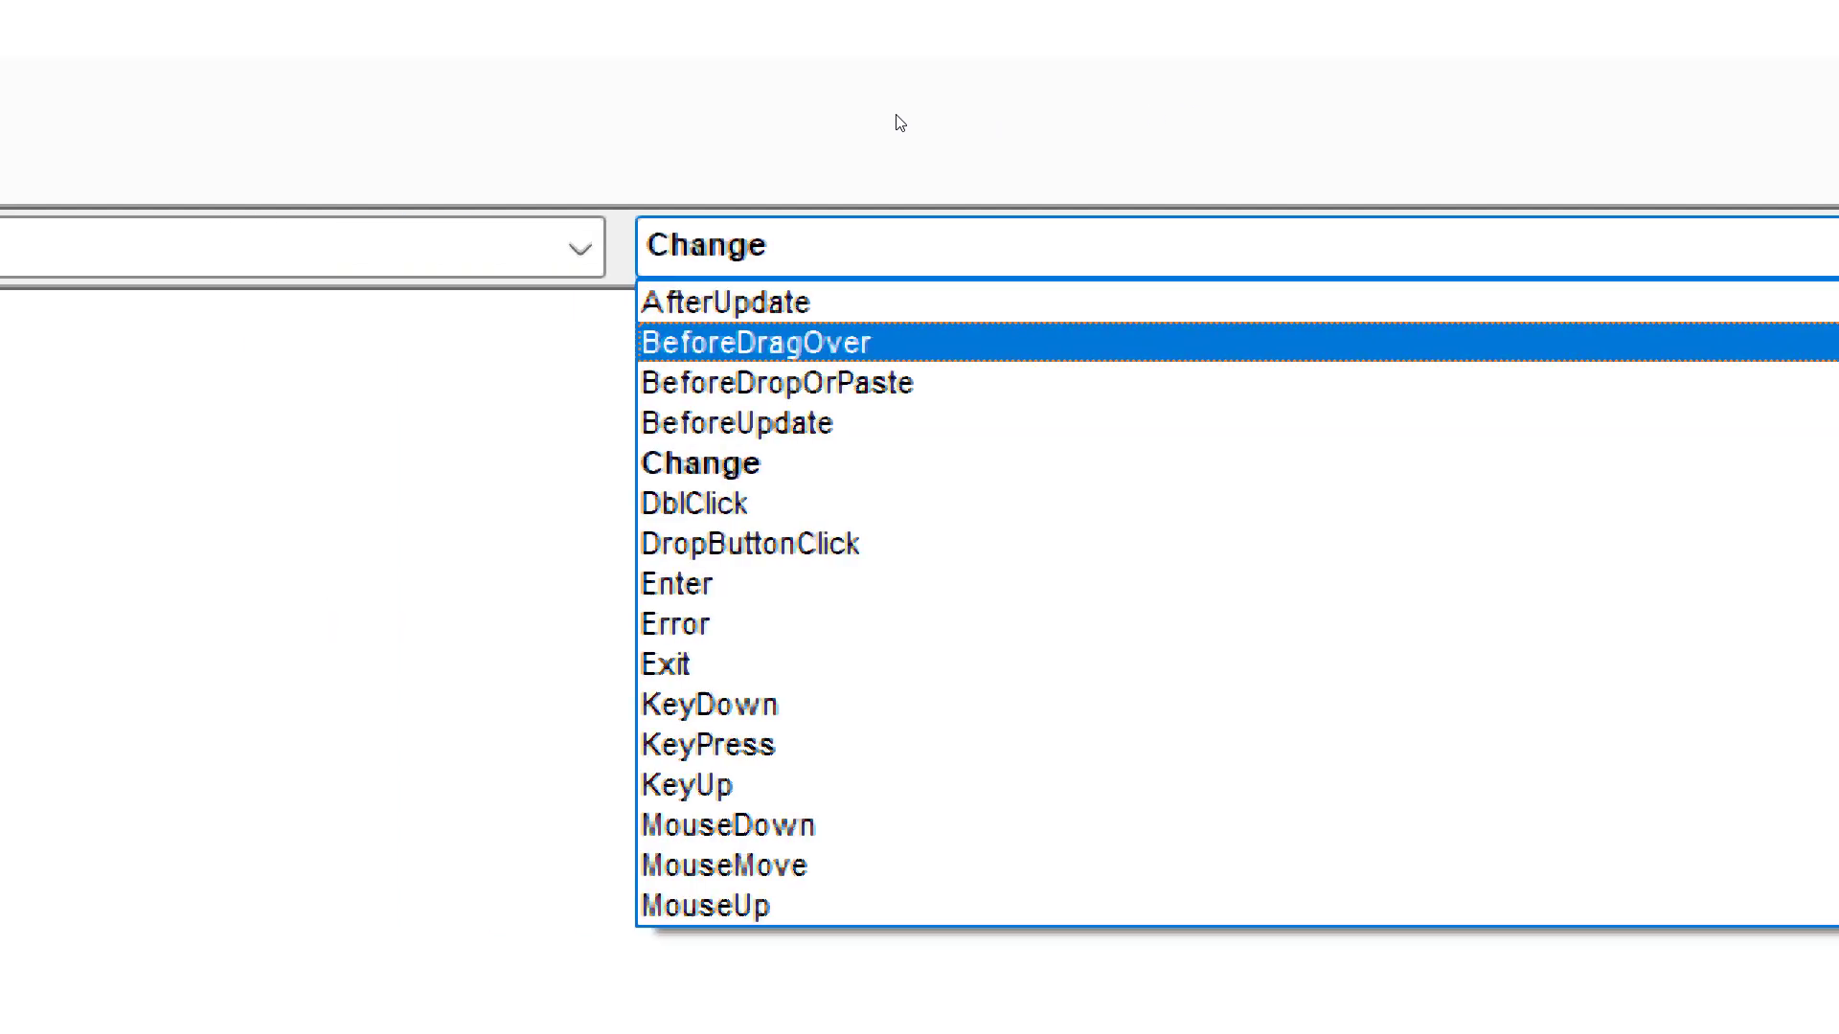
key(Down)
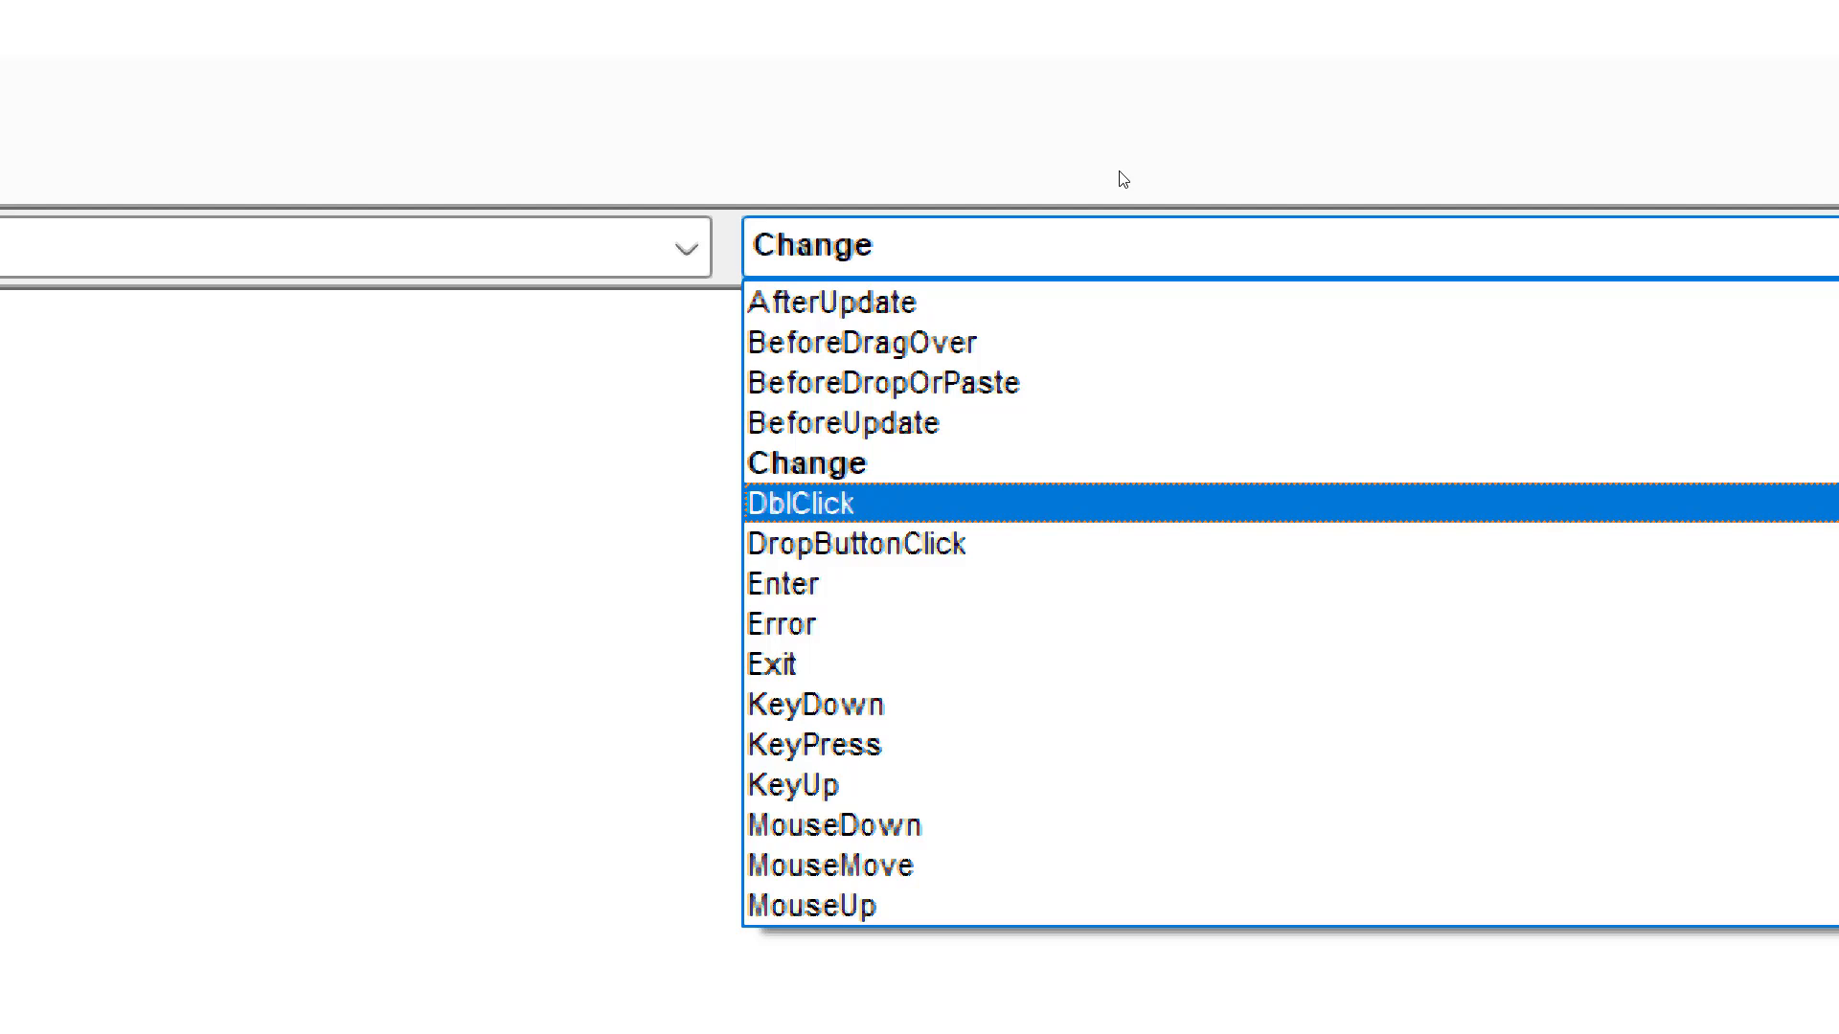
key(Return)
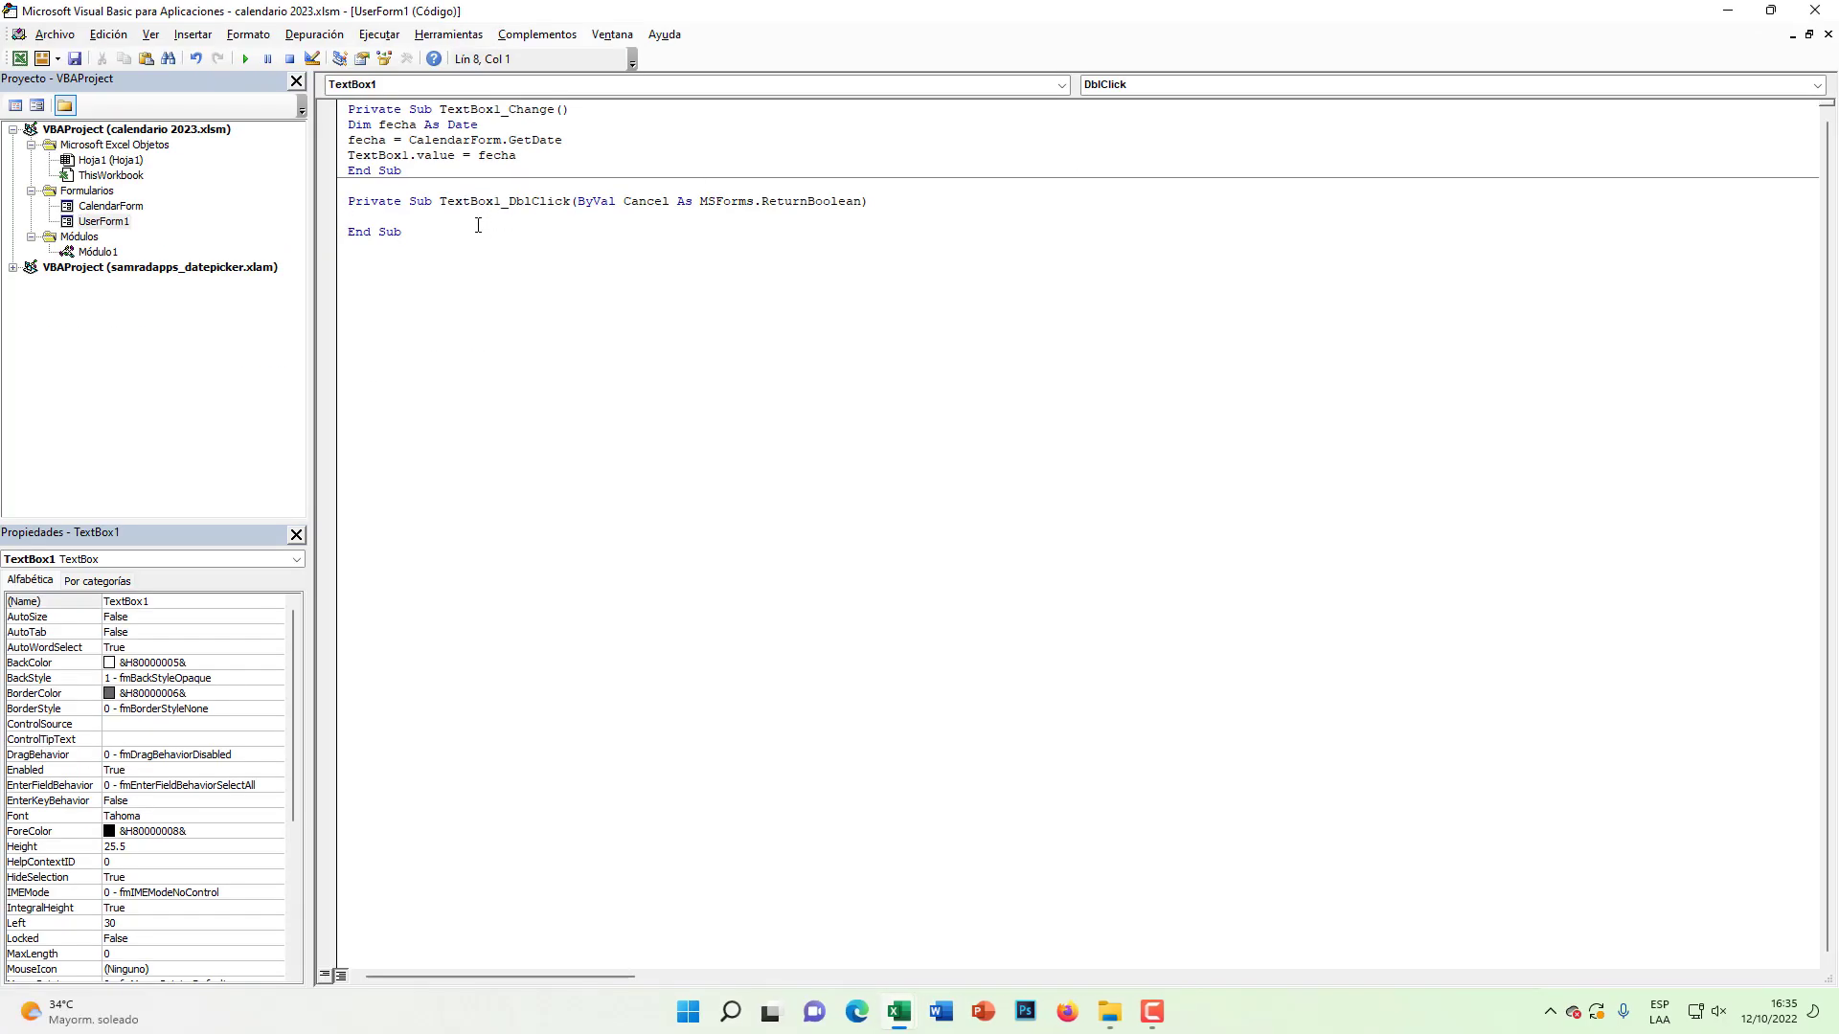
drag(516, 154, 350, 137)
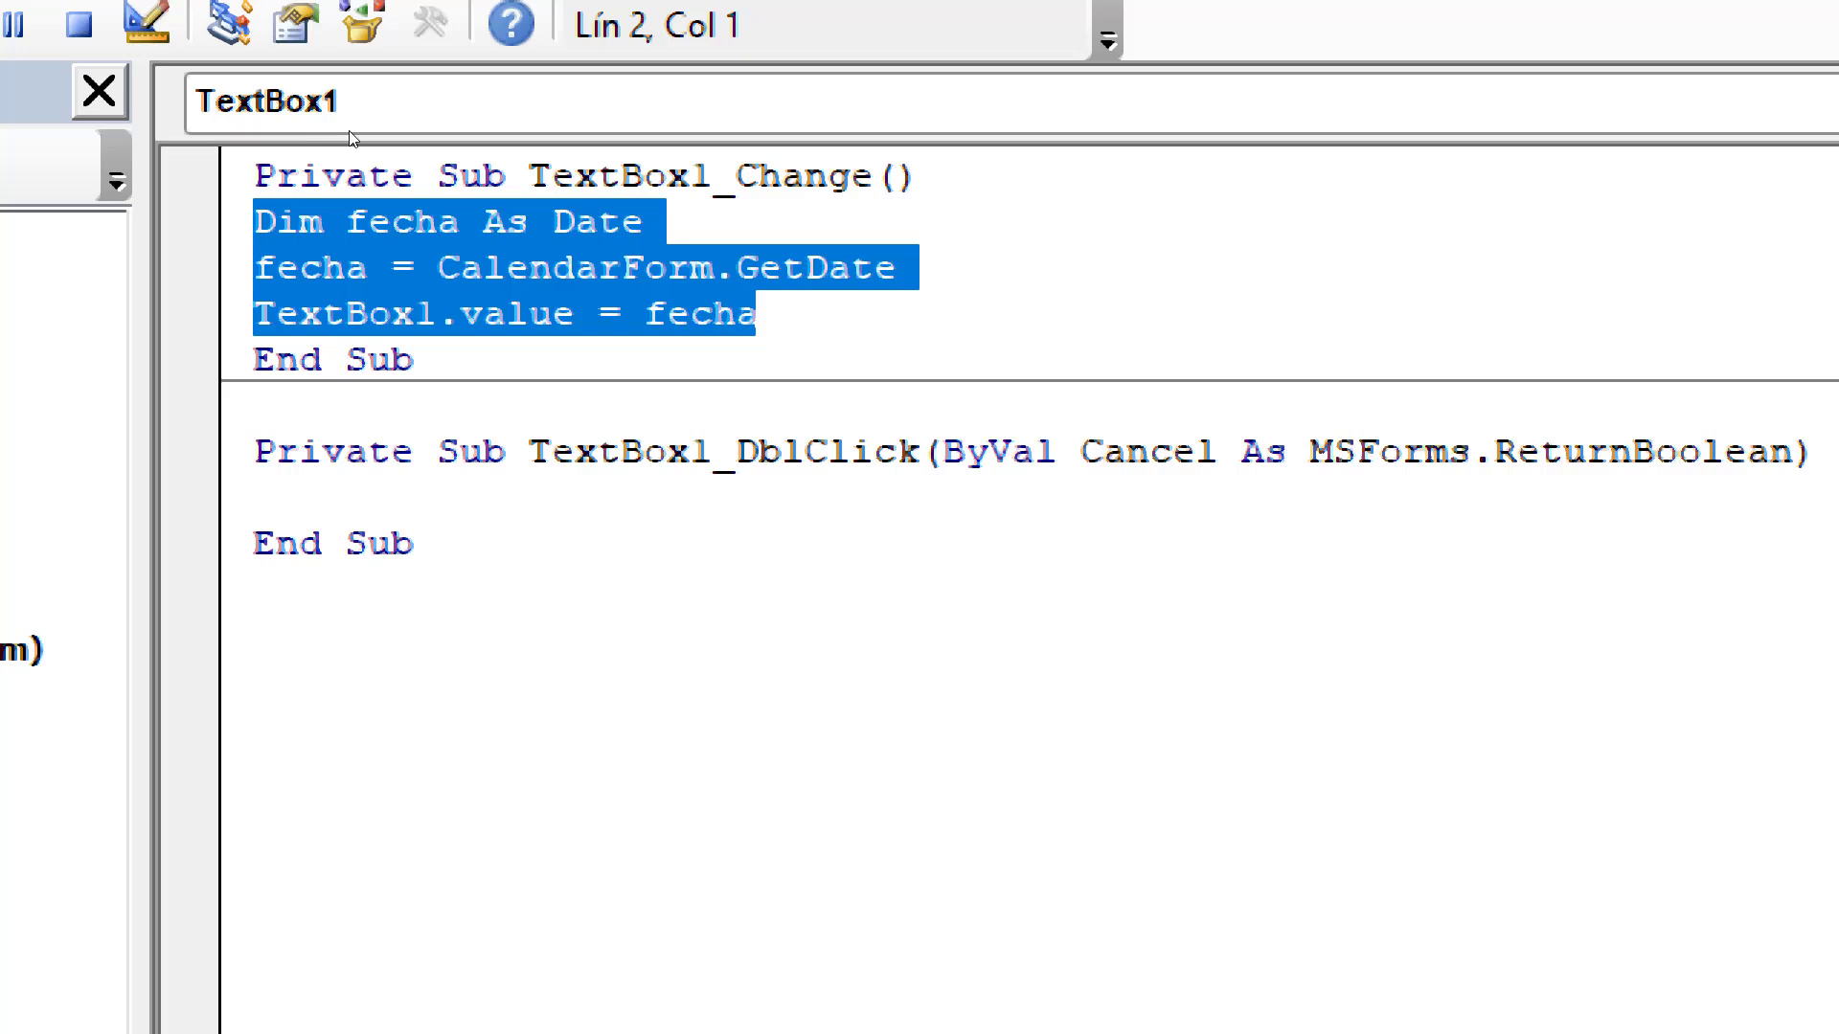
key(ctrl+c)
key(Down)
key(Down)
key(Down)
key(ctrl+v)
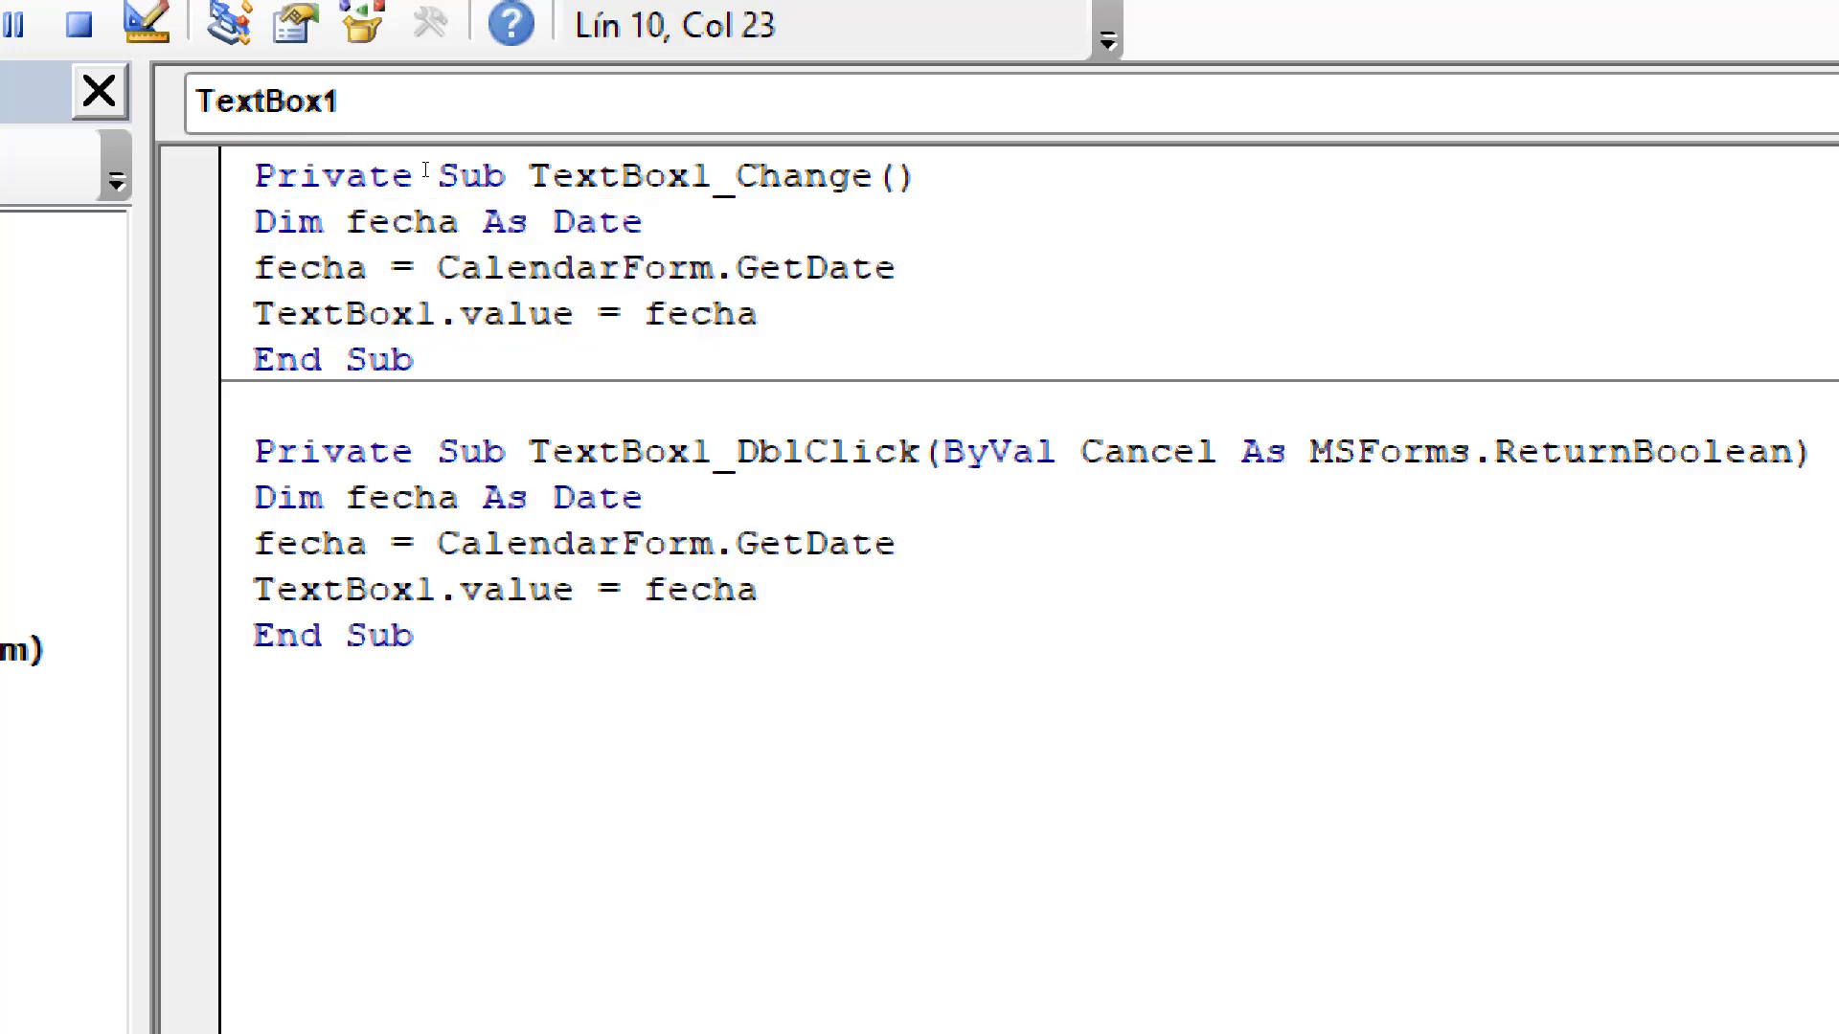
drag(414, 359, 254, 175)
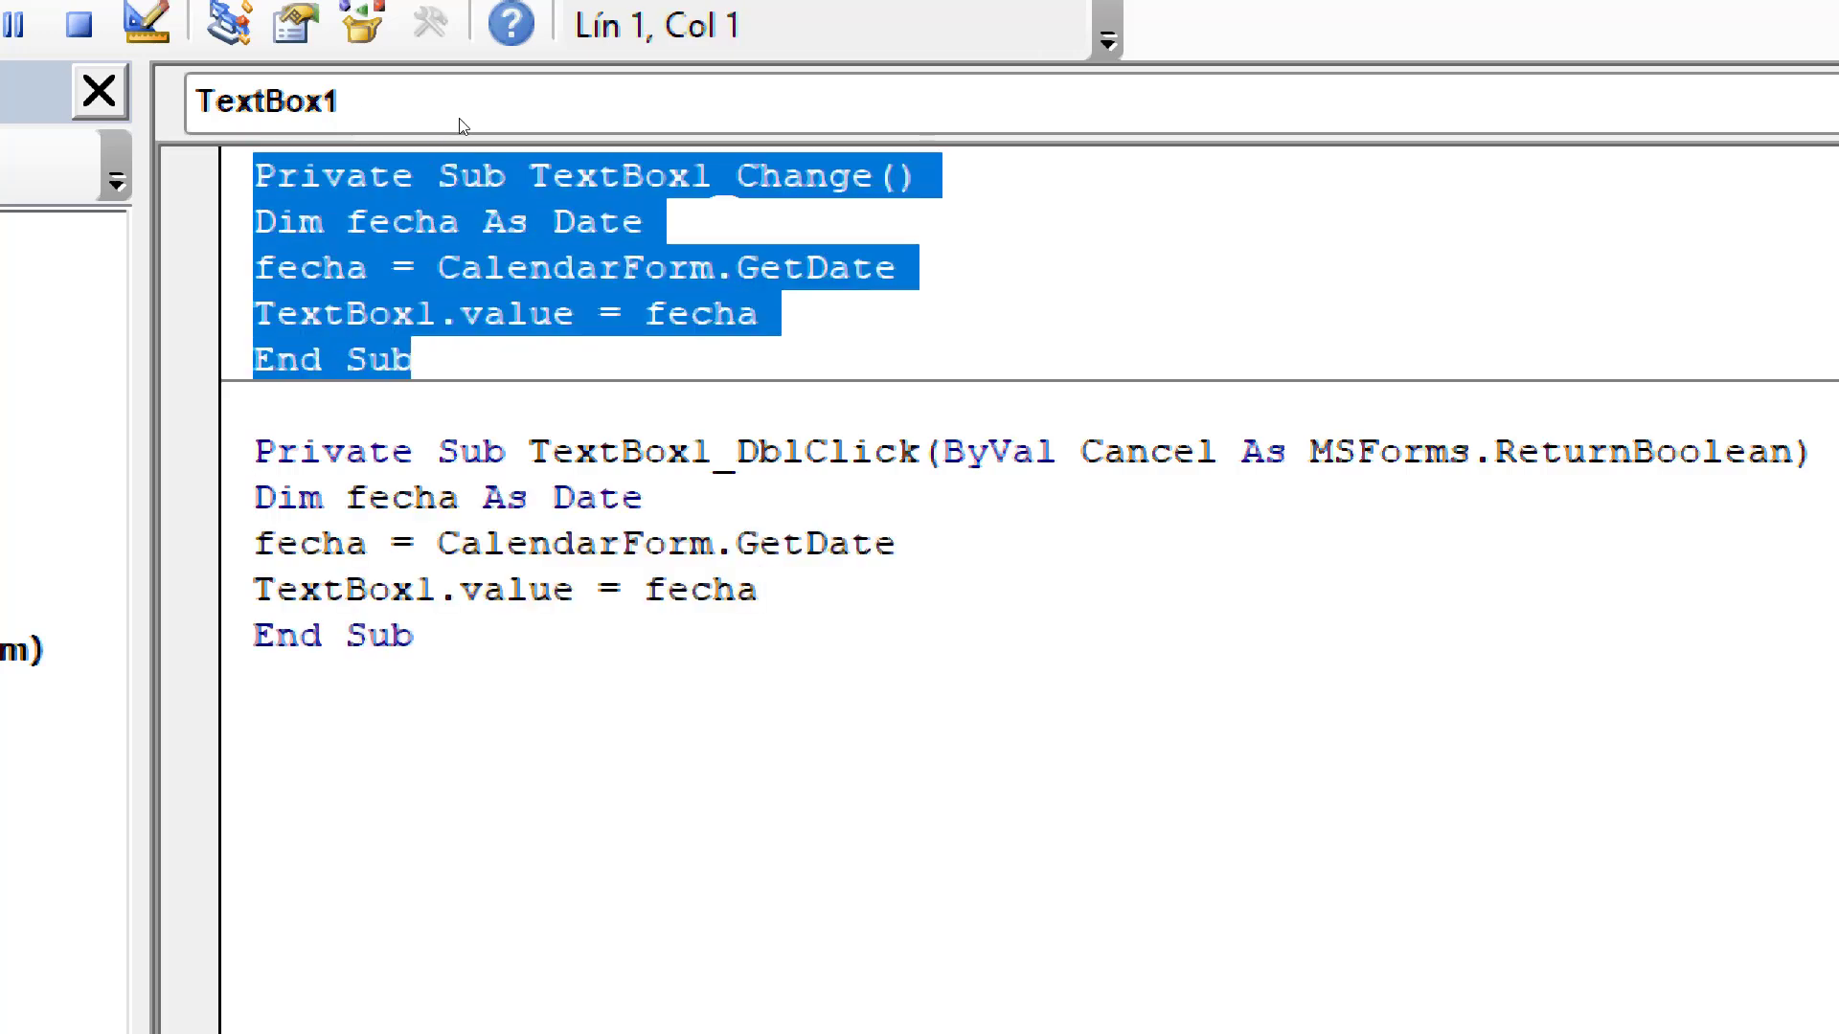
key(Delete)
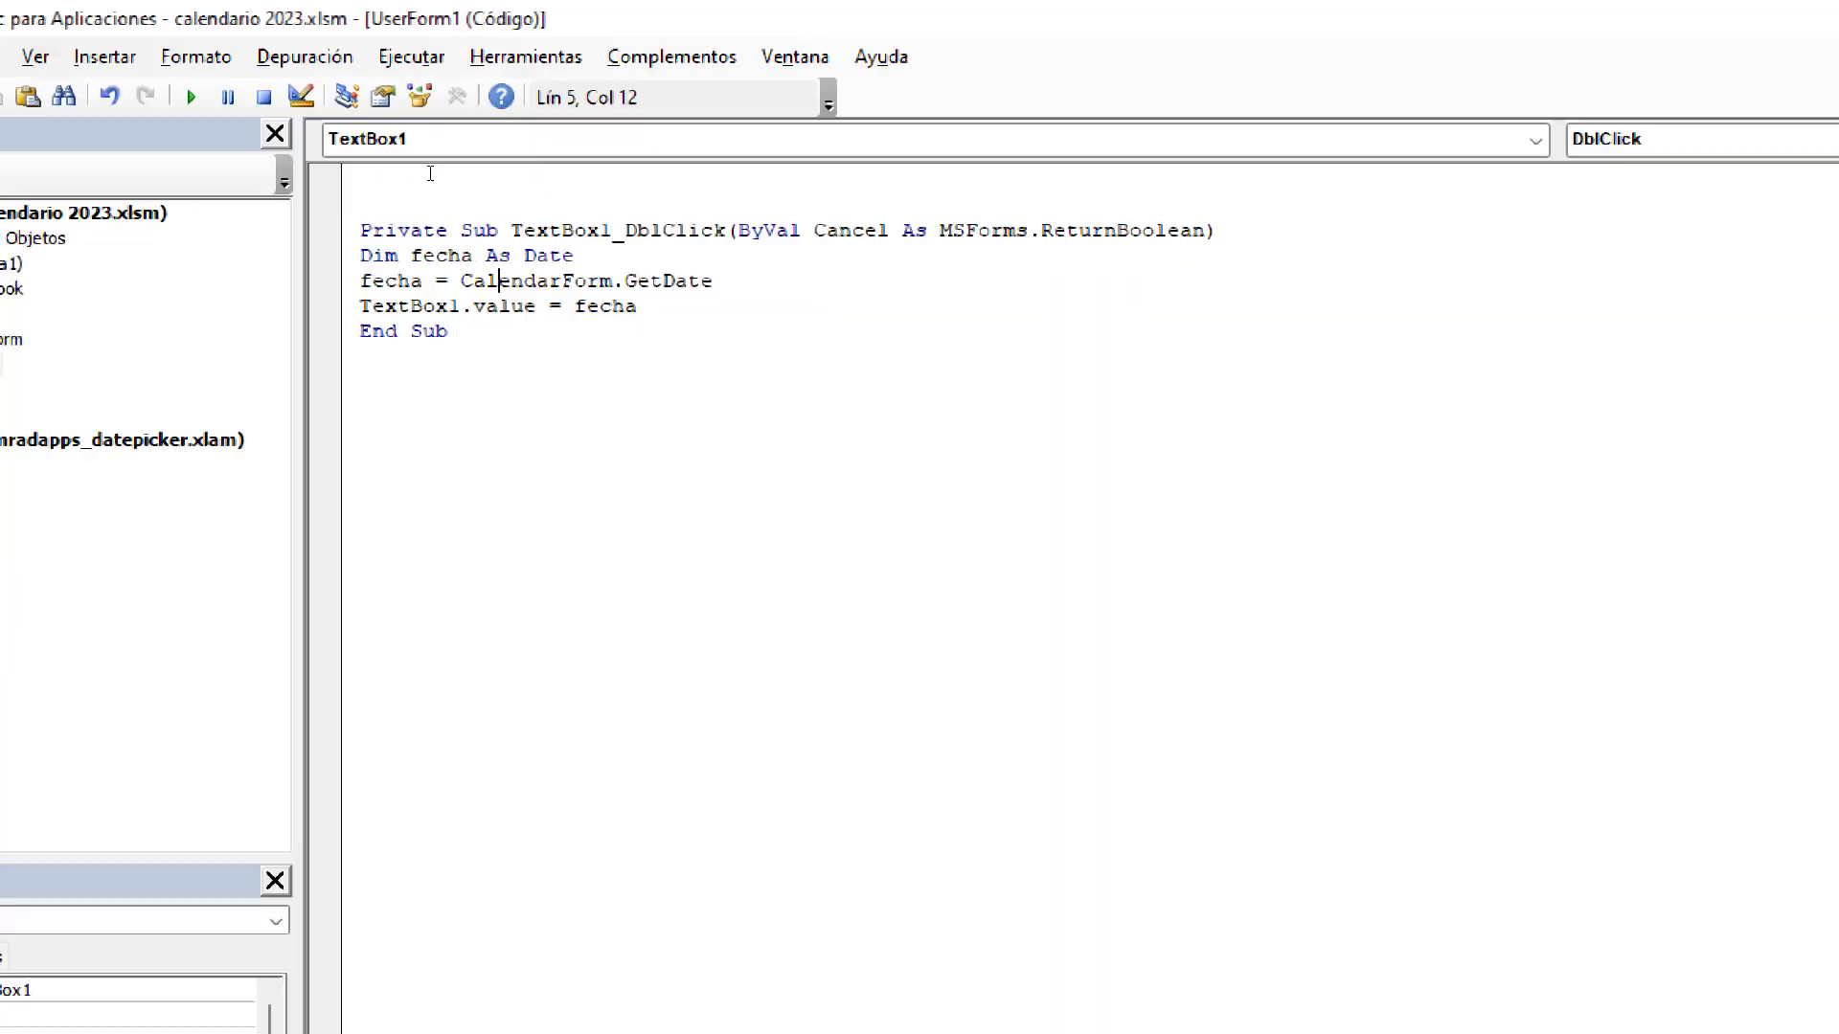
Step: Open UserForm1 from the LLAMAR A FORMULARIO shape and try the picker with October 2022 dates
click(1723, 9)
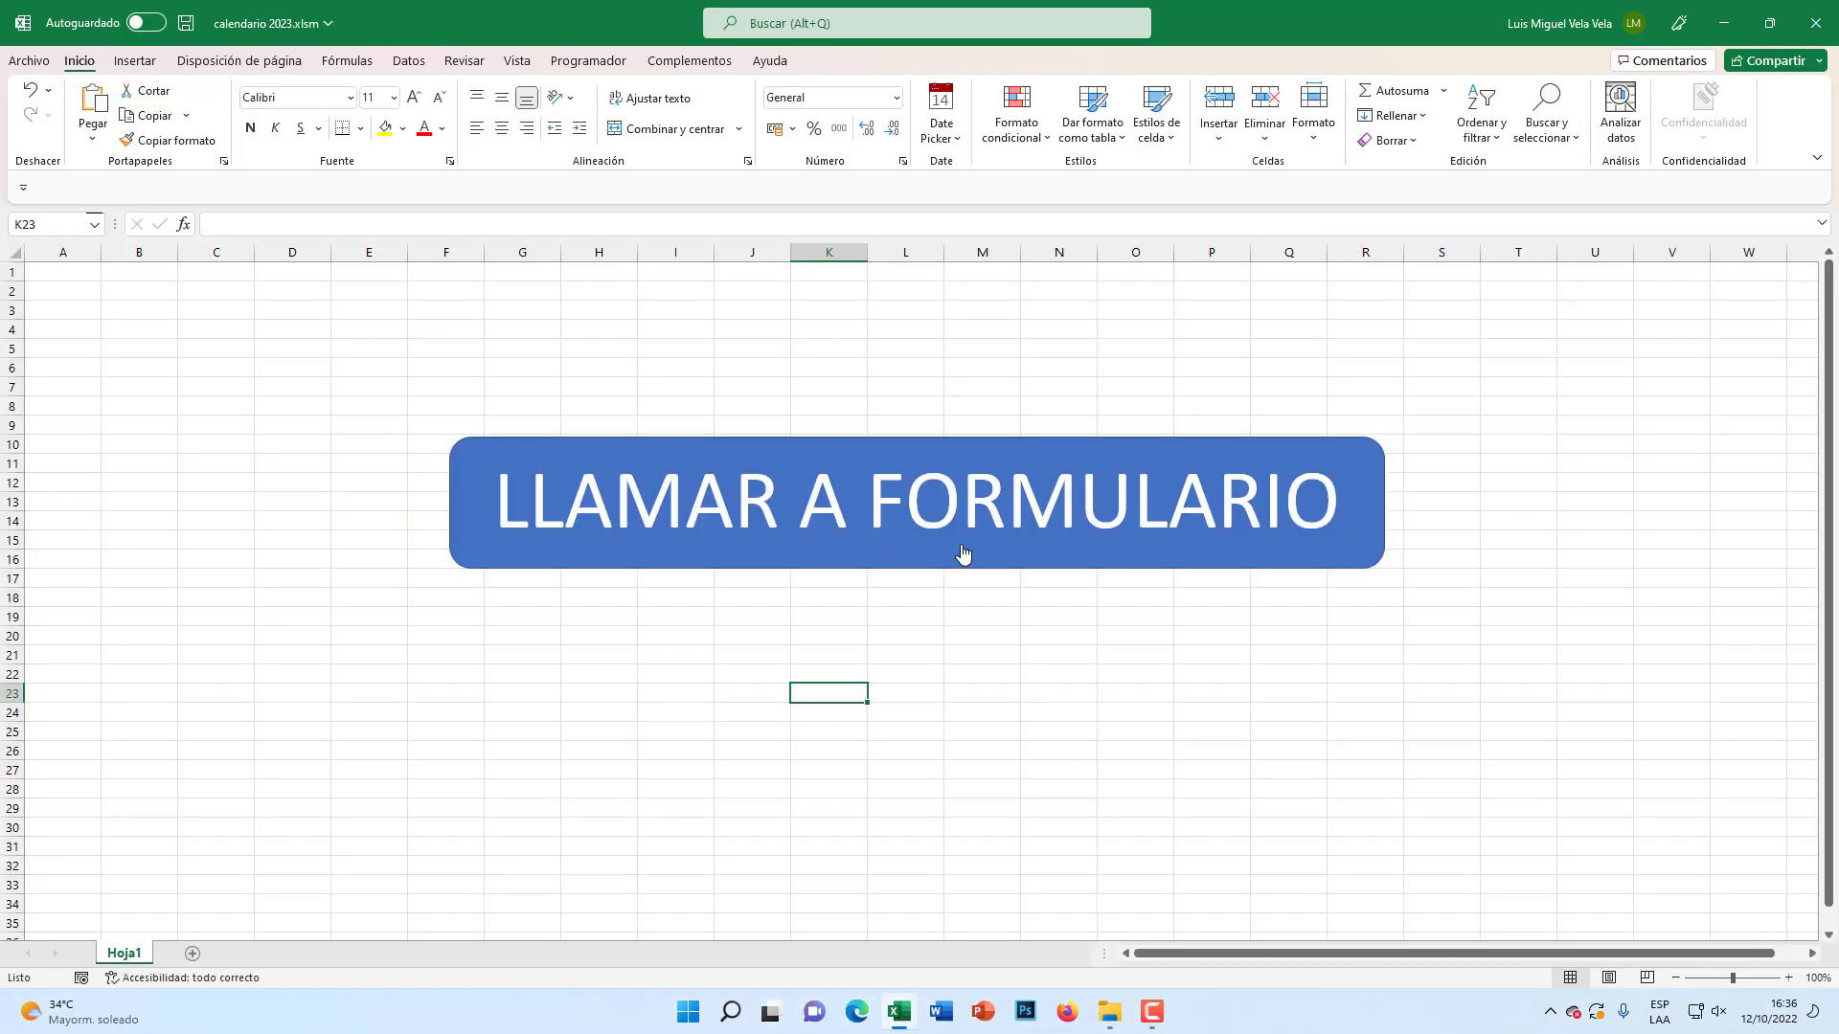
click(855, 519)
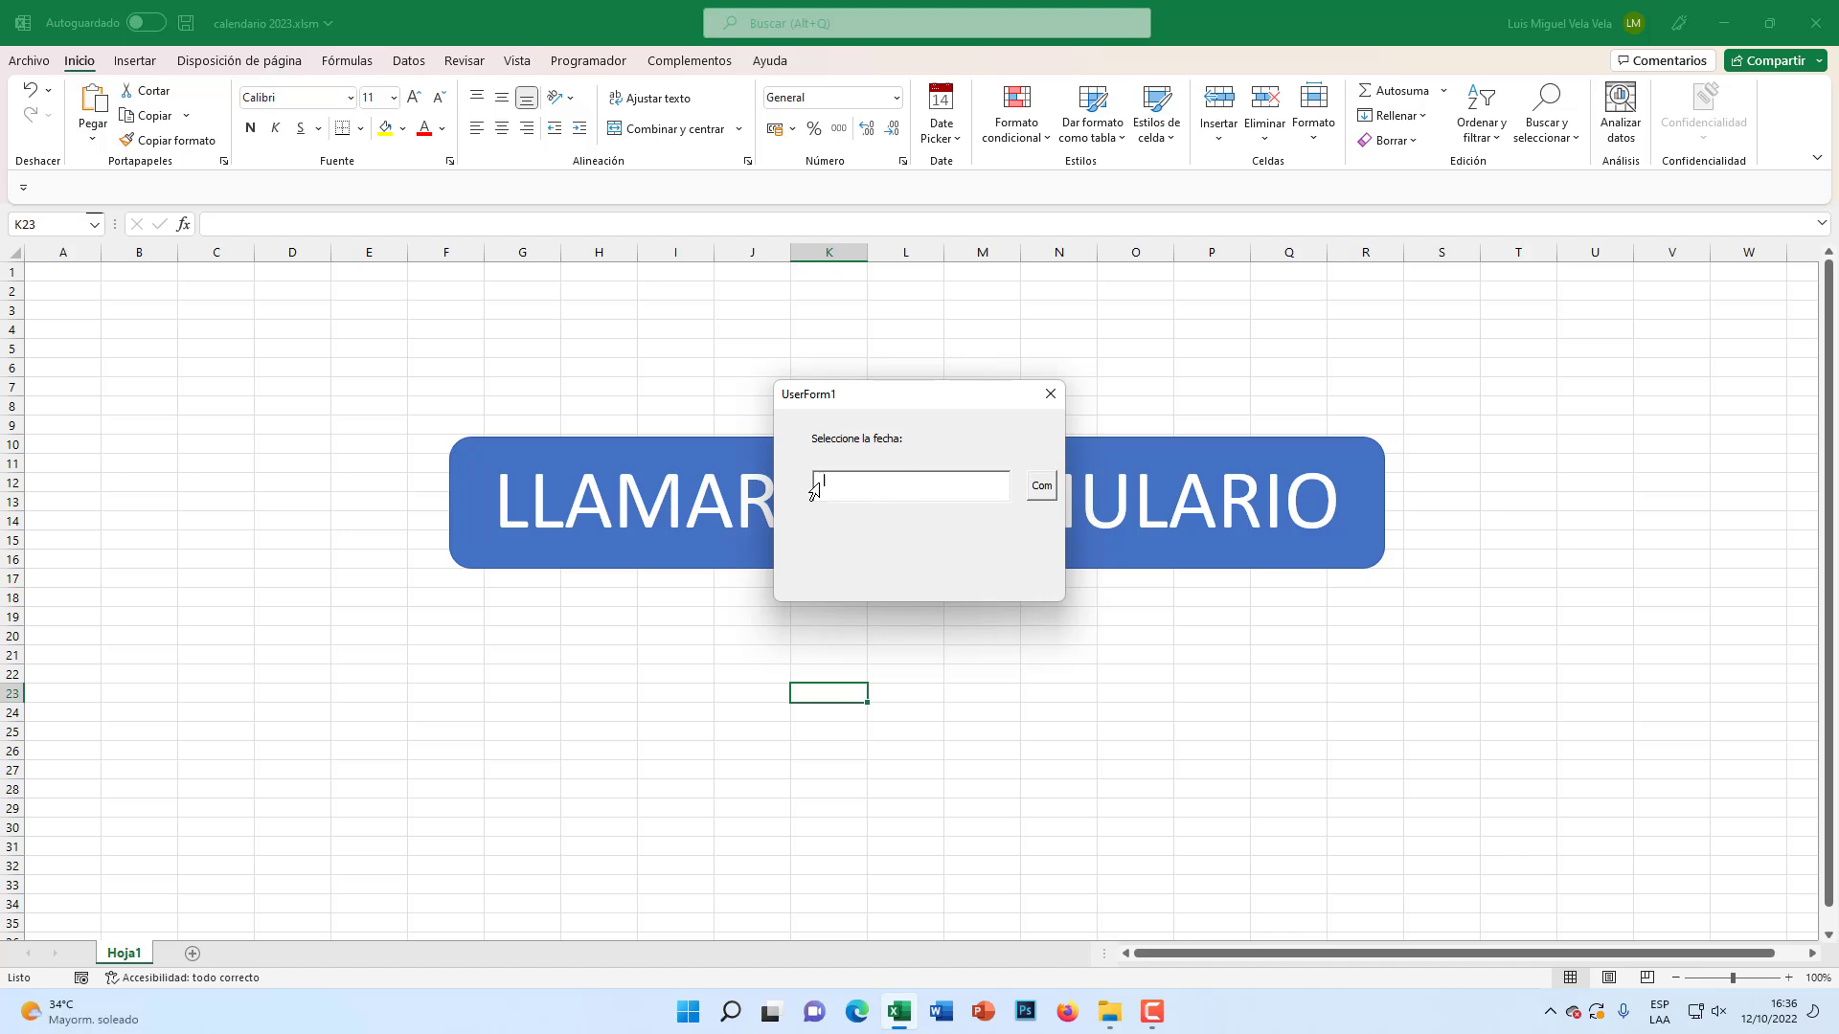
click(854, 485)
mouse_move(890, 383)
mouse_down()
mouse_move(1311, 391)
mouse_move(1269, 370)
mouse_up()
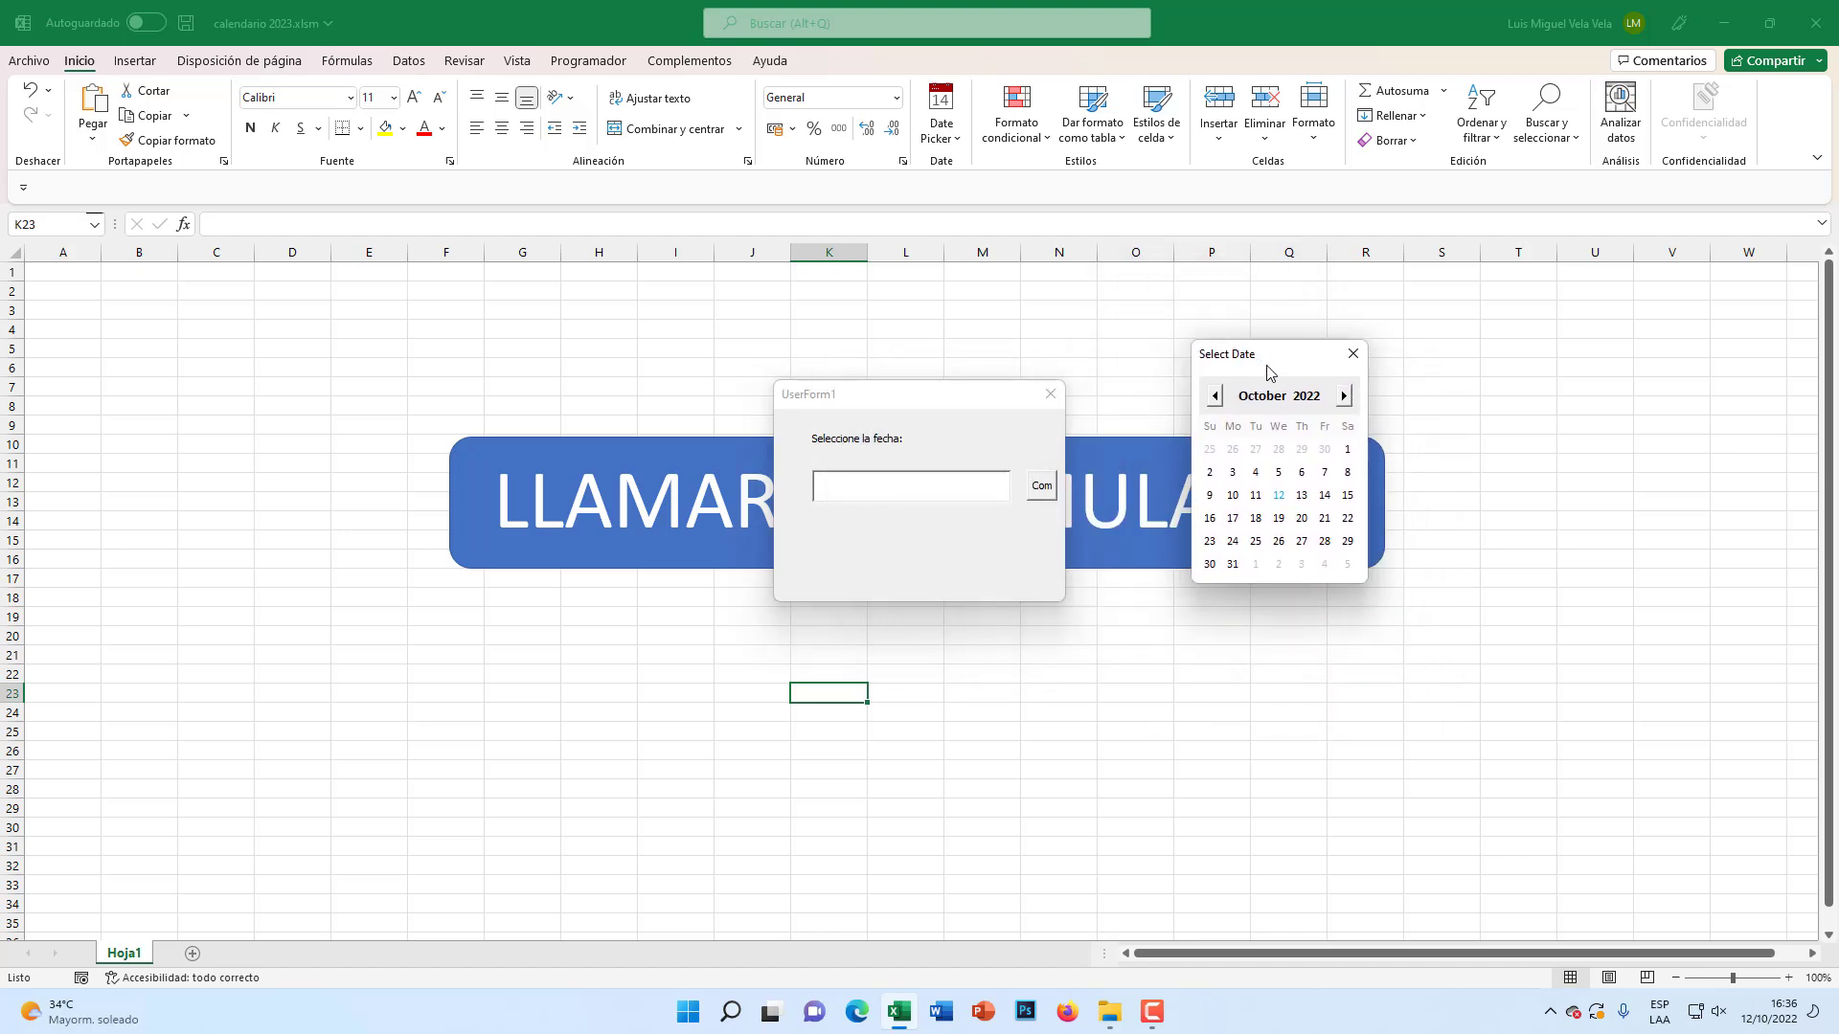
click(1310, 497)
click(950, 498)
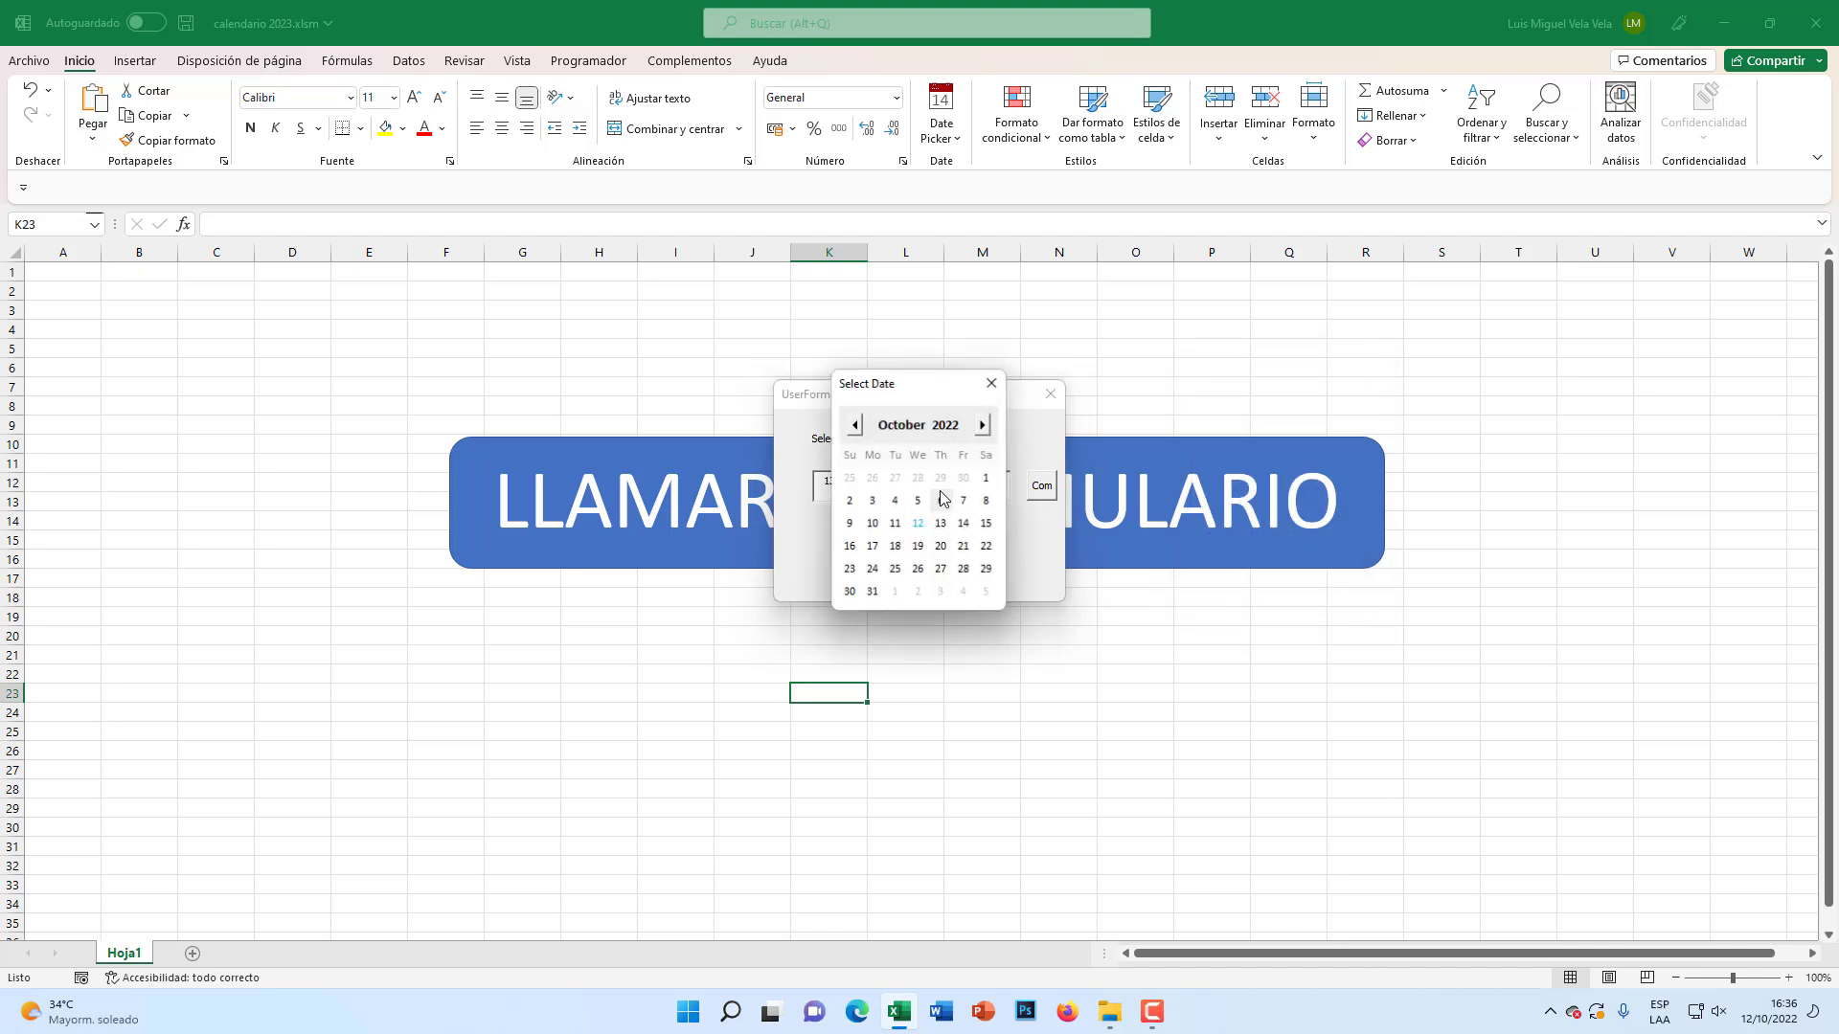
click(922, 556)
click(917, 495)
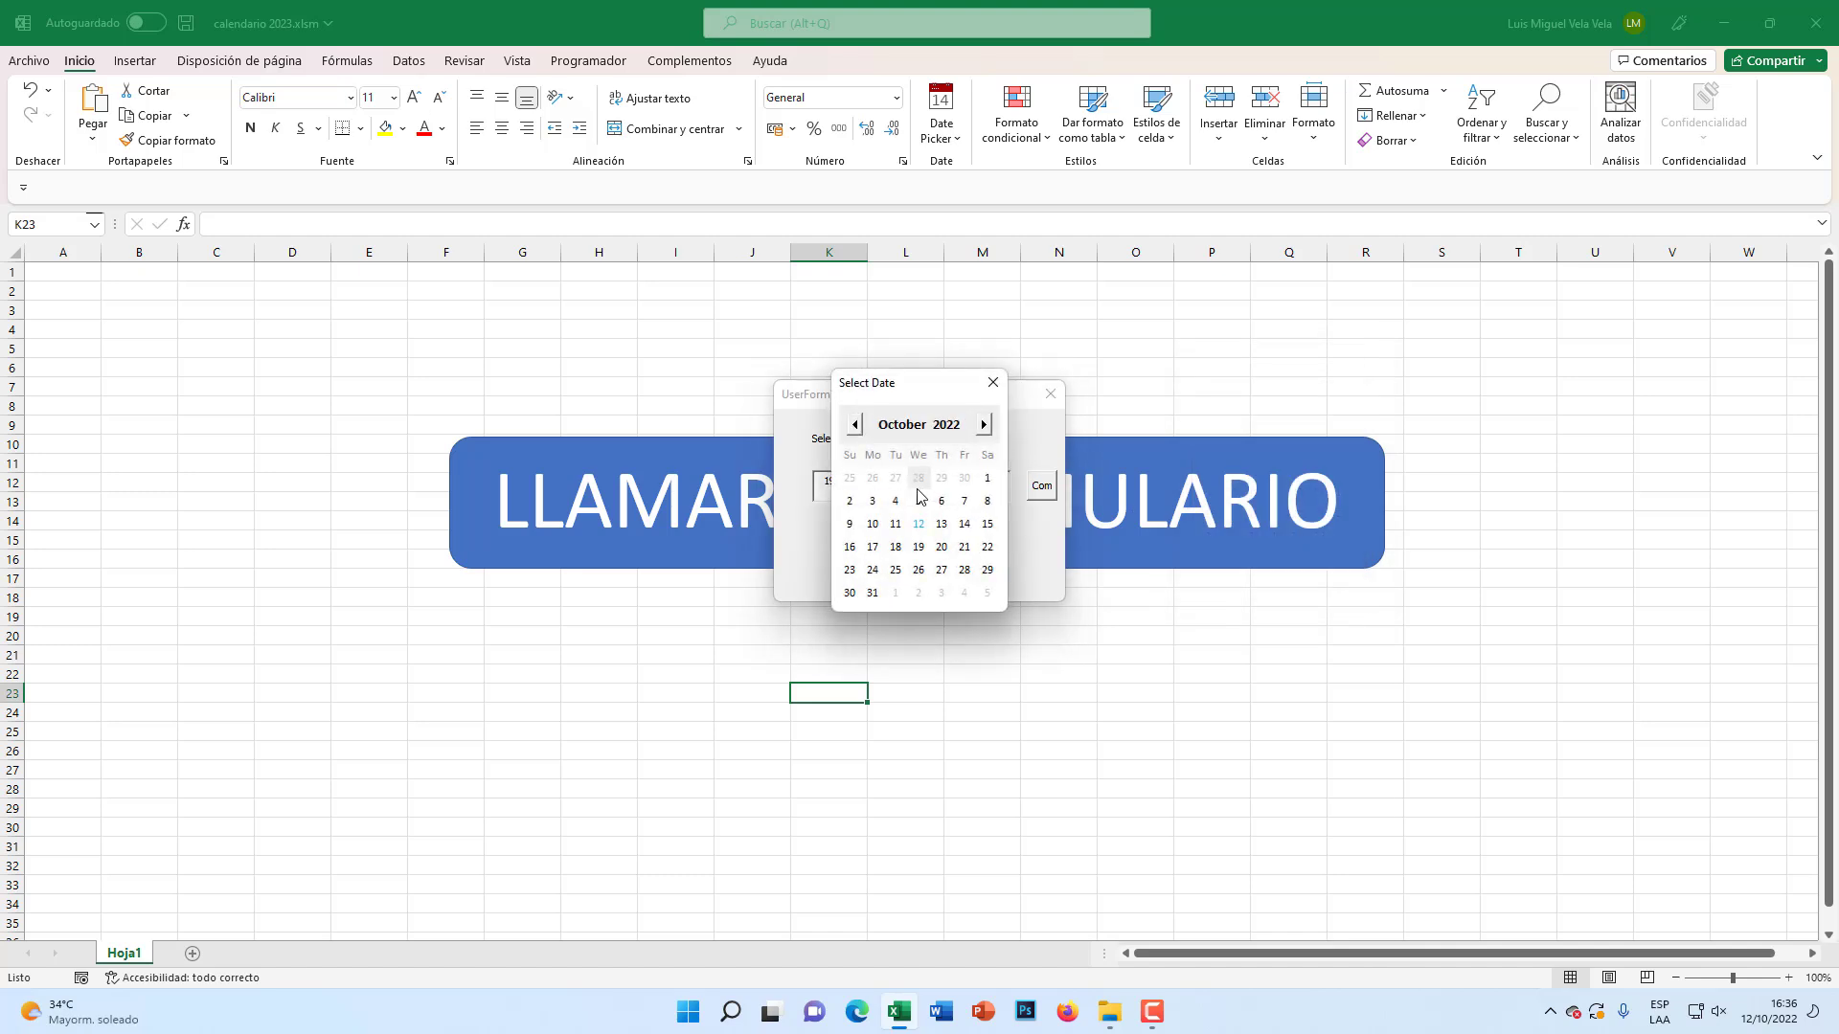
click(902, 573)
Step: Advance the calendar to June 2023, pick 09/06/2023, and close the form
click(904, 496)
triple_click(985, 424)
triple_click(985, 424)
double_click(985, 424)
click(965, 501)
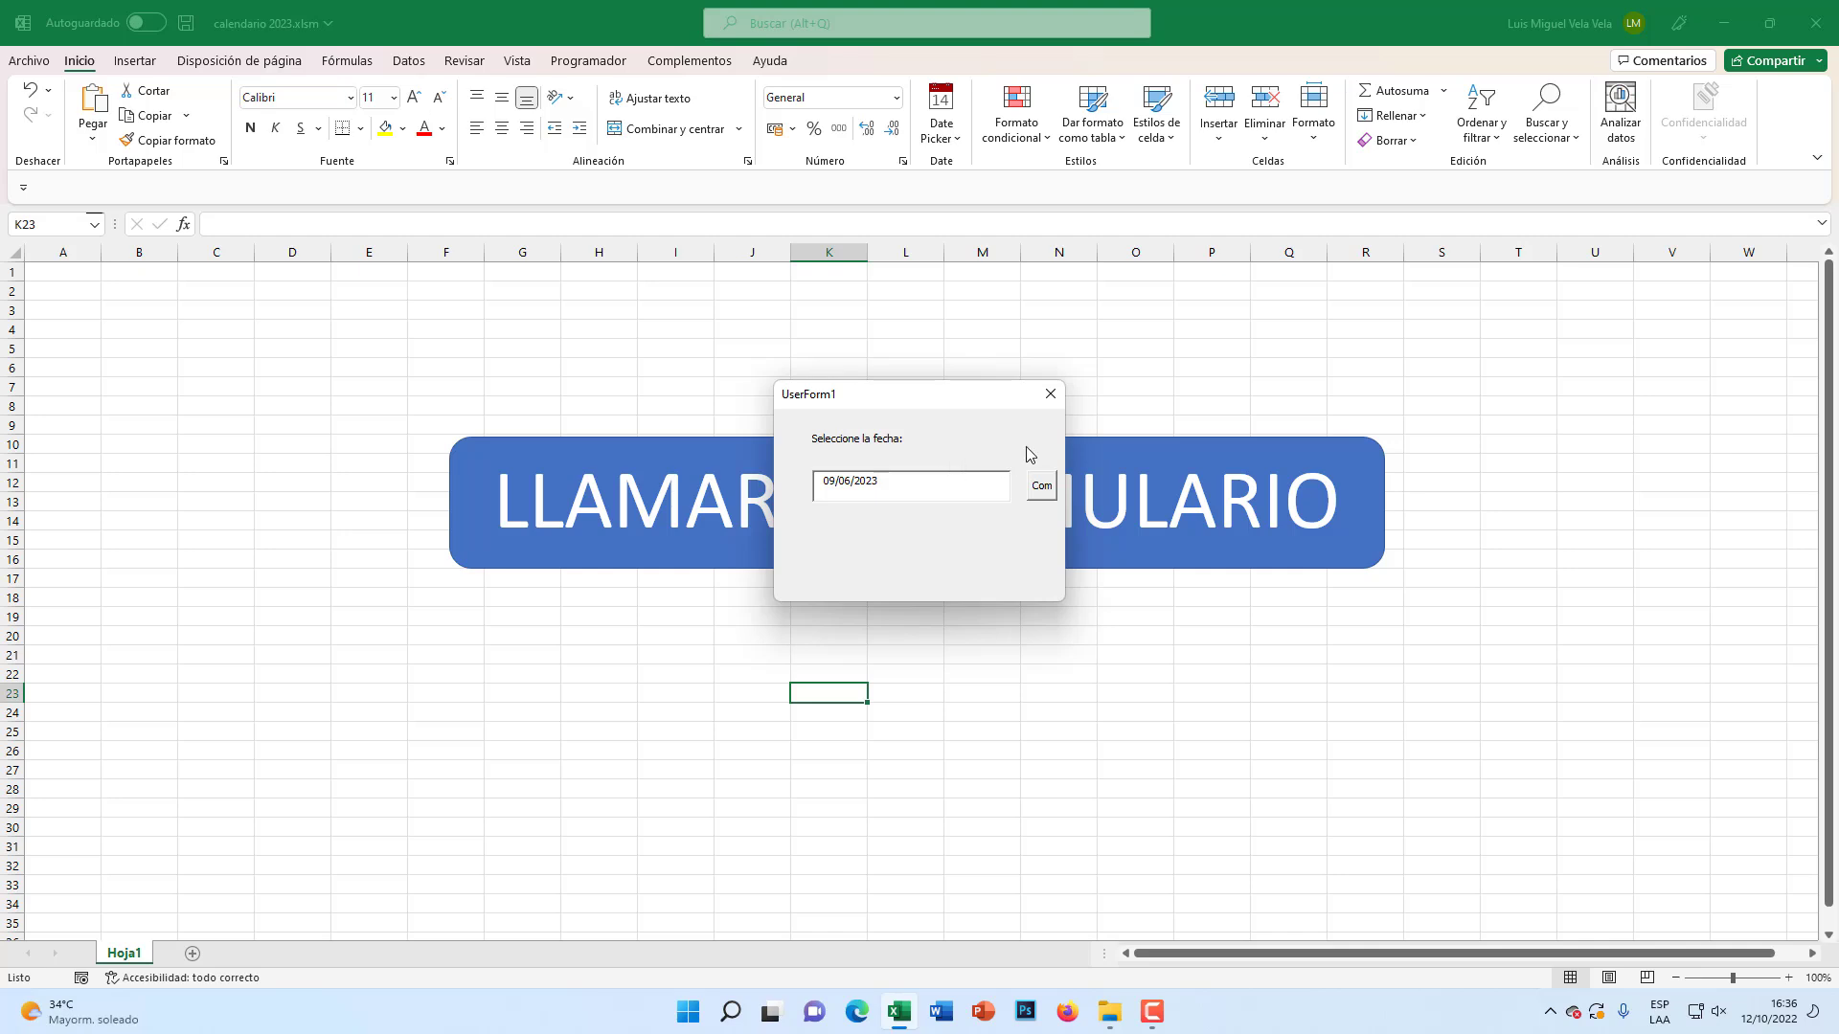
click(1038, 493)
click(1051, 393)
Step: Open UserForm1 in the designer via Hoja1's Ver código and select the Com button
right_click(125, 958)
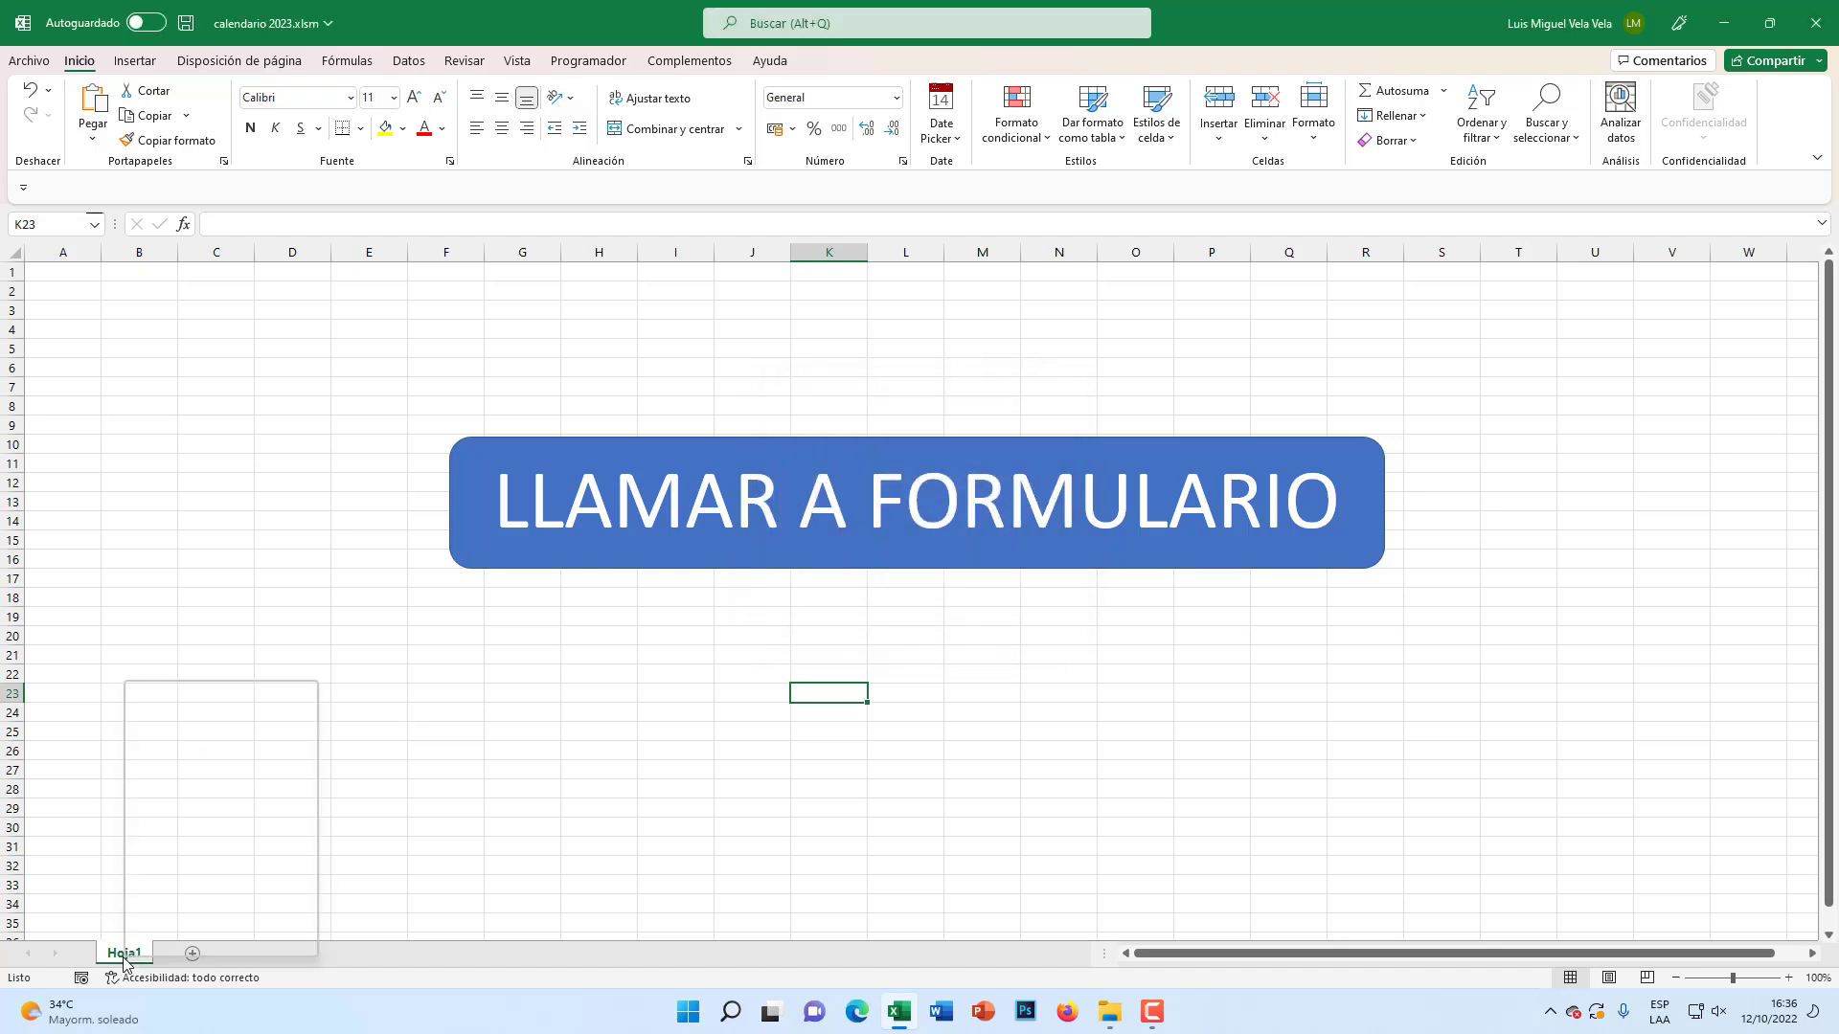
click(195, 812)
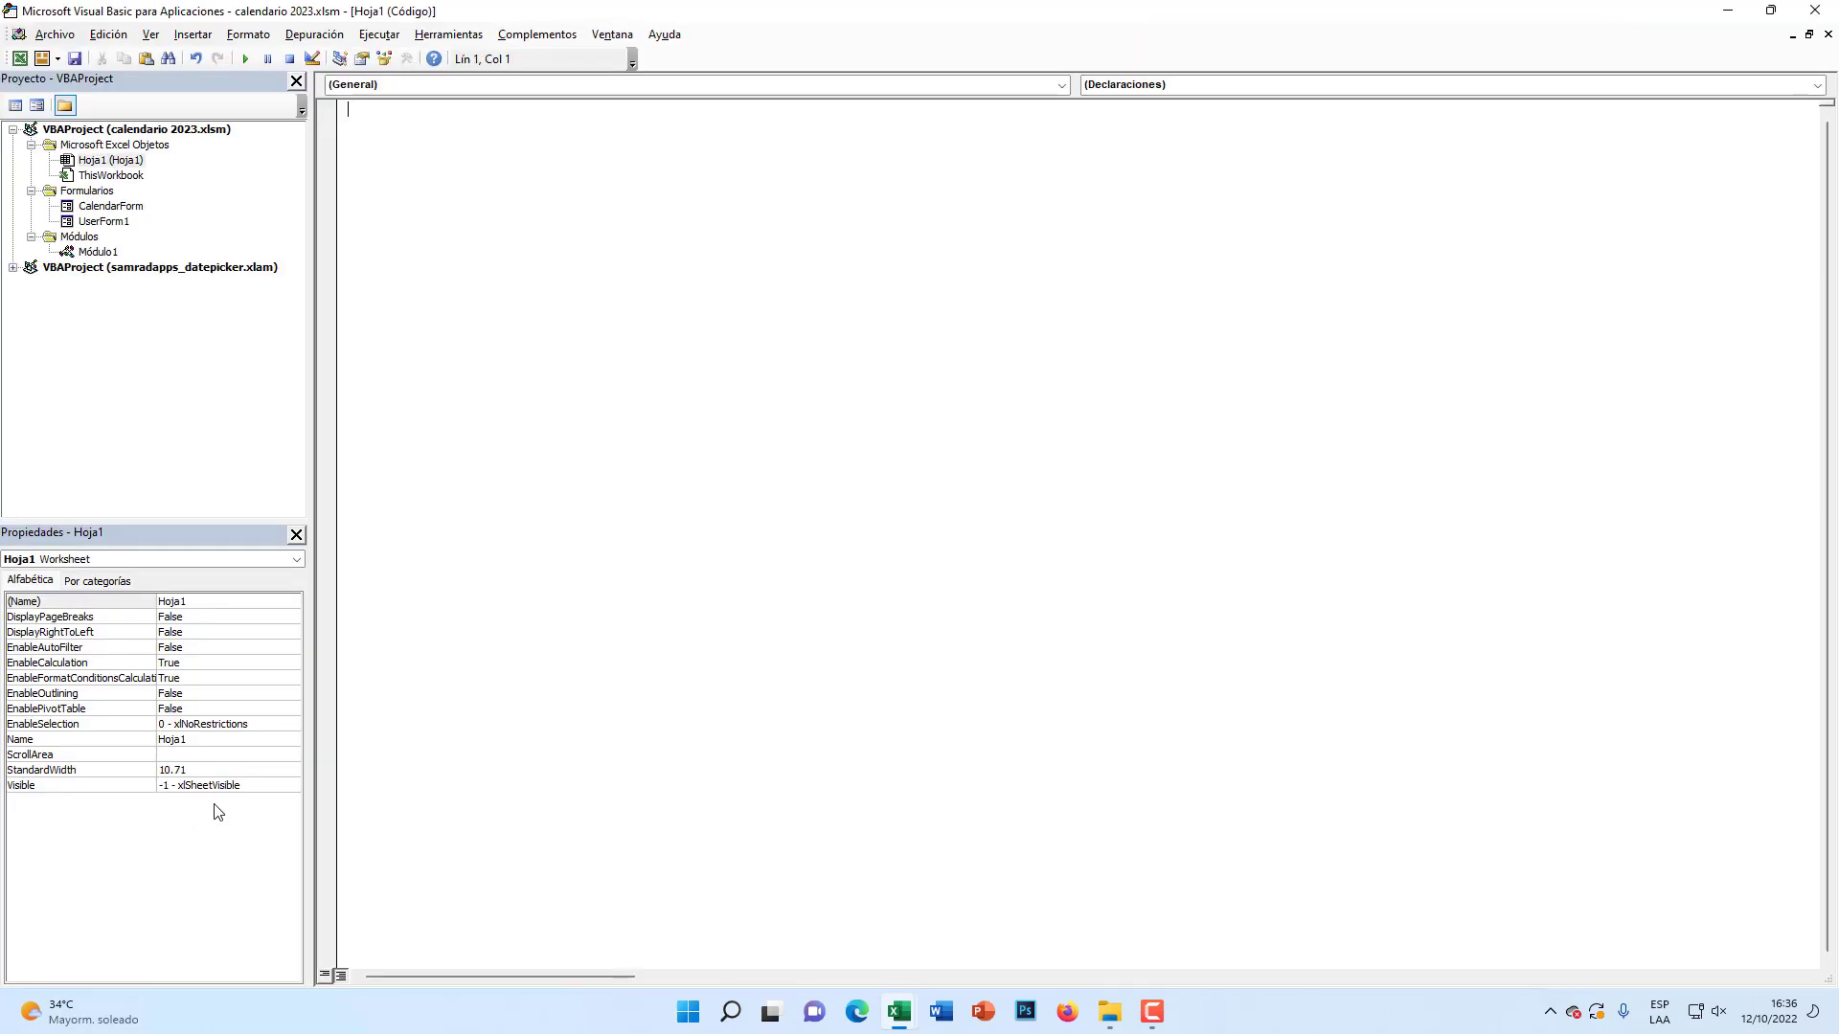
double_click(103, 222)
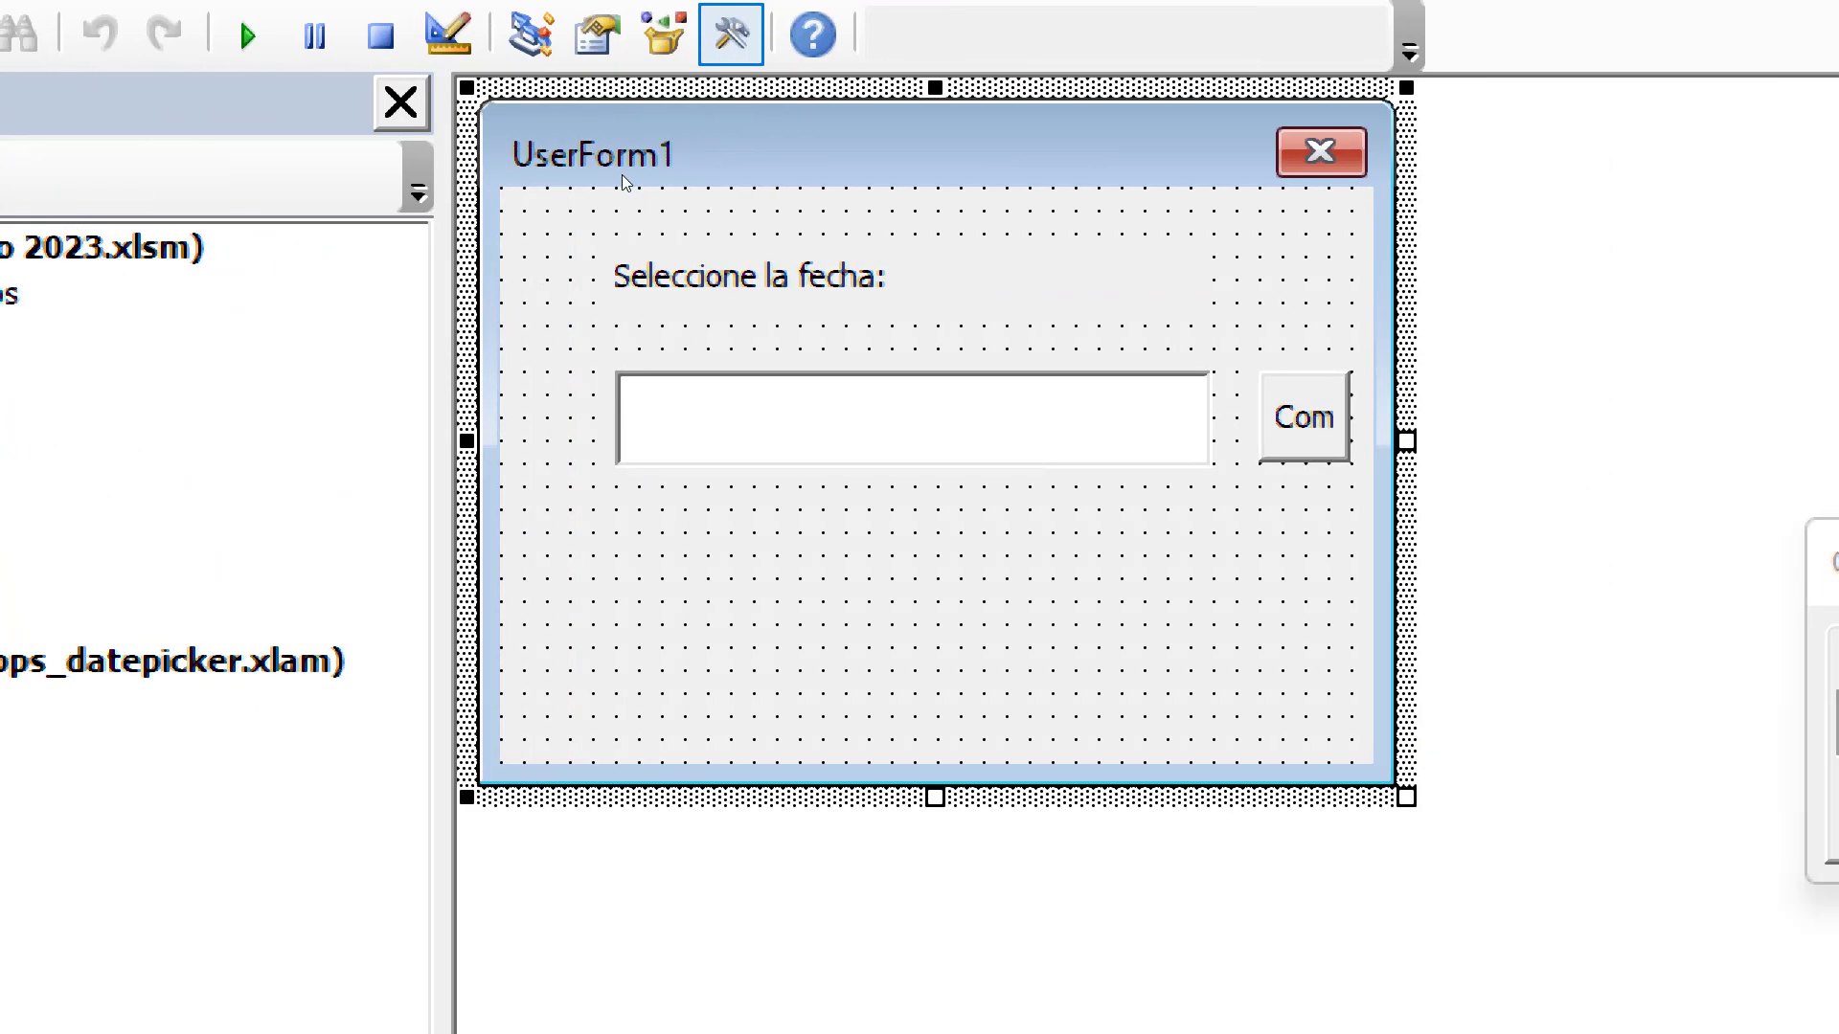
key(Tab)
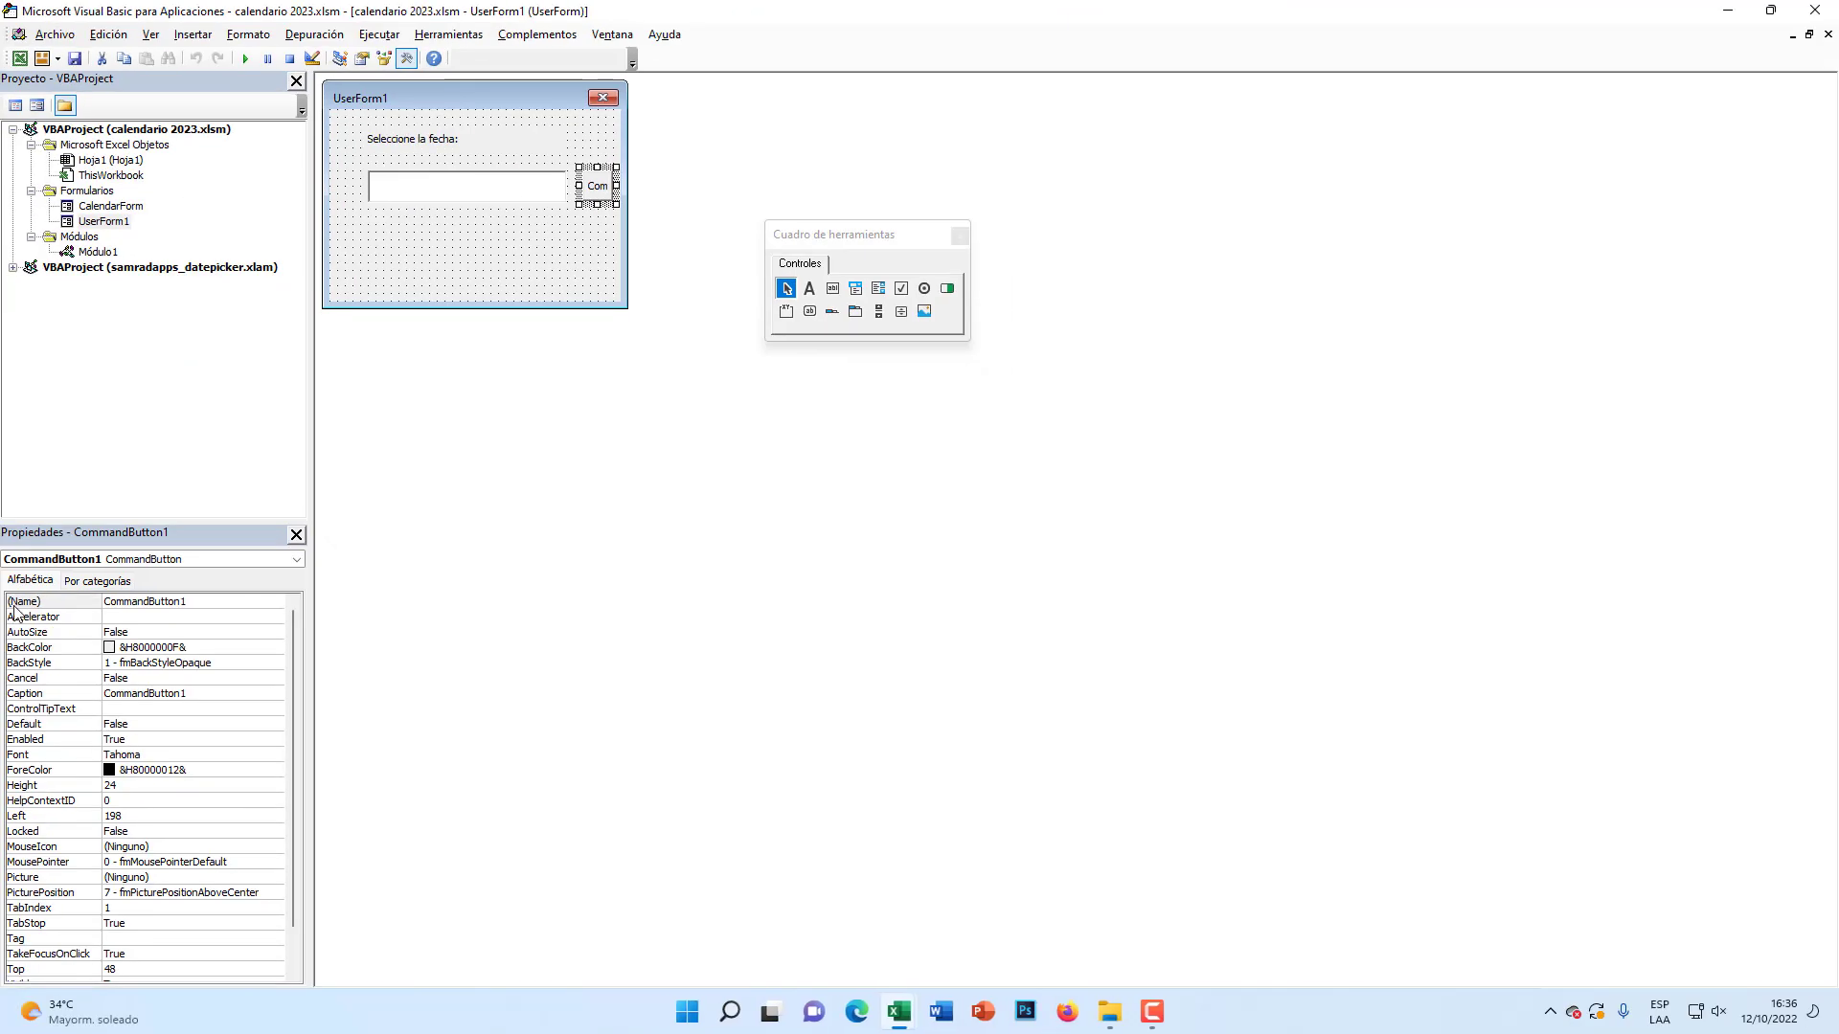
Step: Hide the controls toolbox and open the Cargar imagen dialog for CommandButton1's Picture property
click(150, 35)
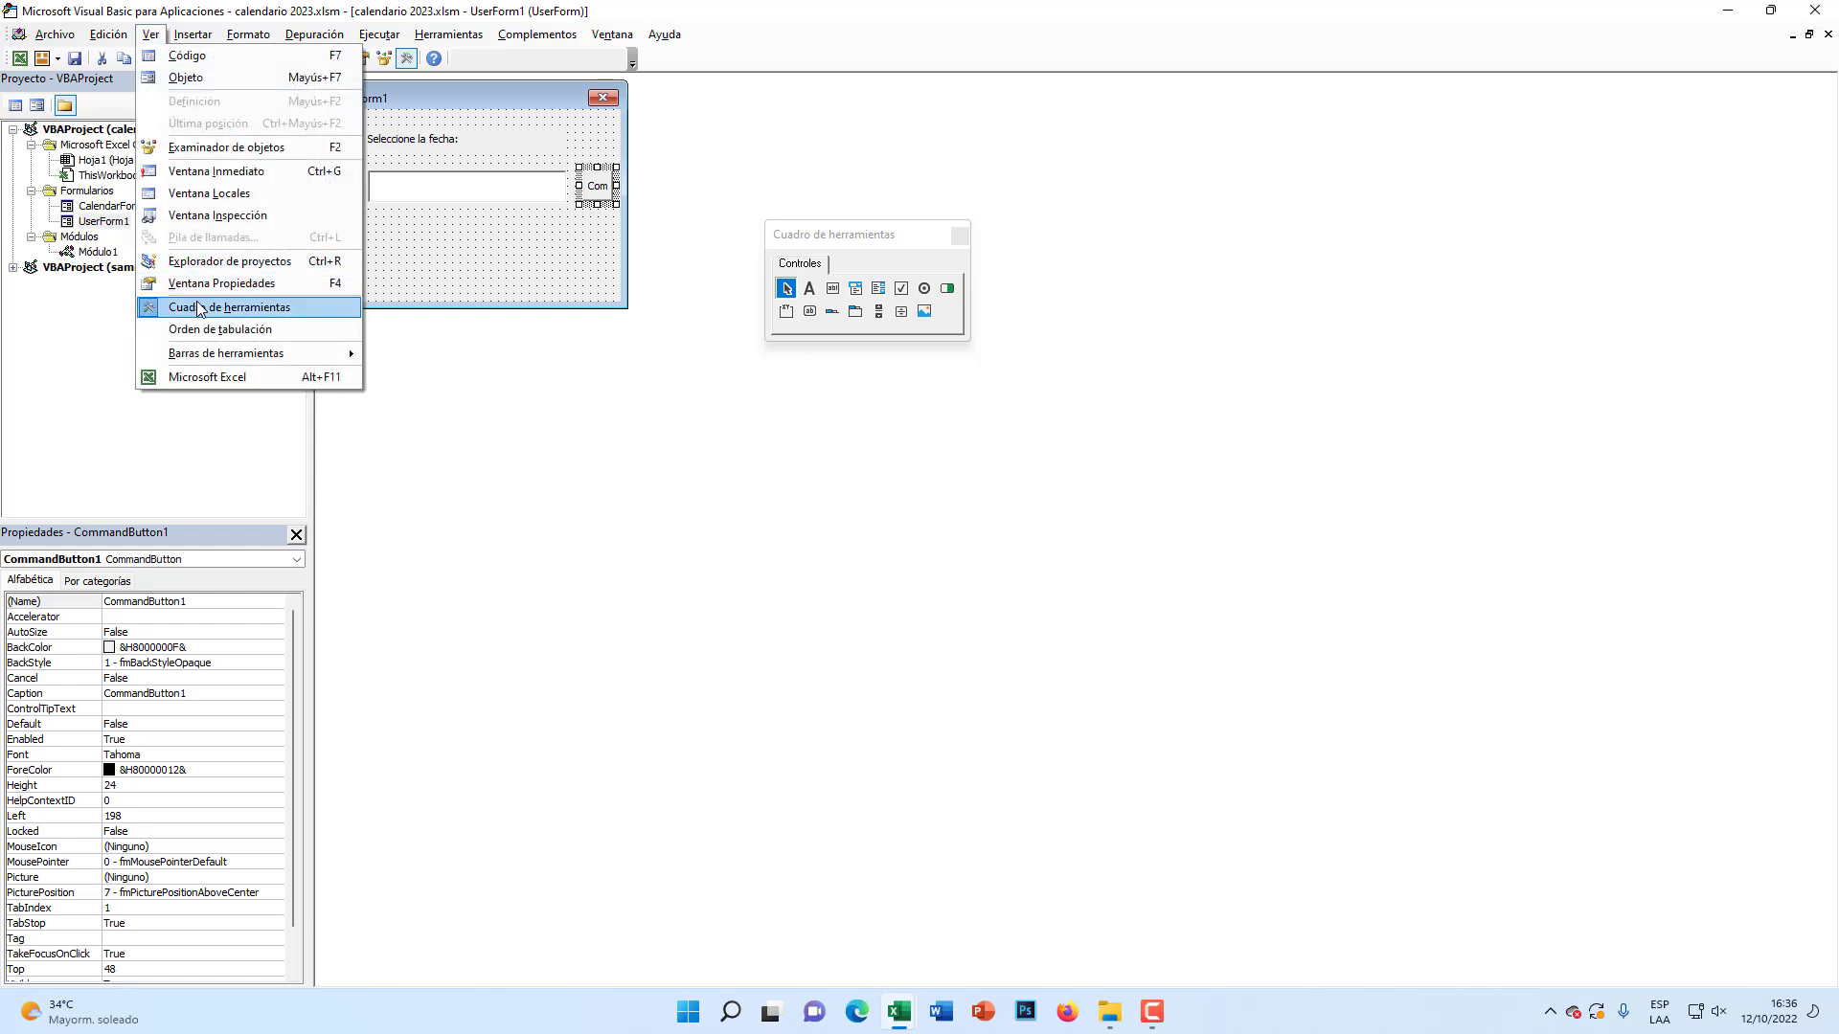
click(149, 600)
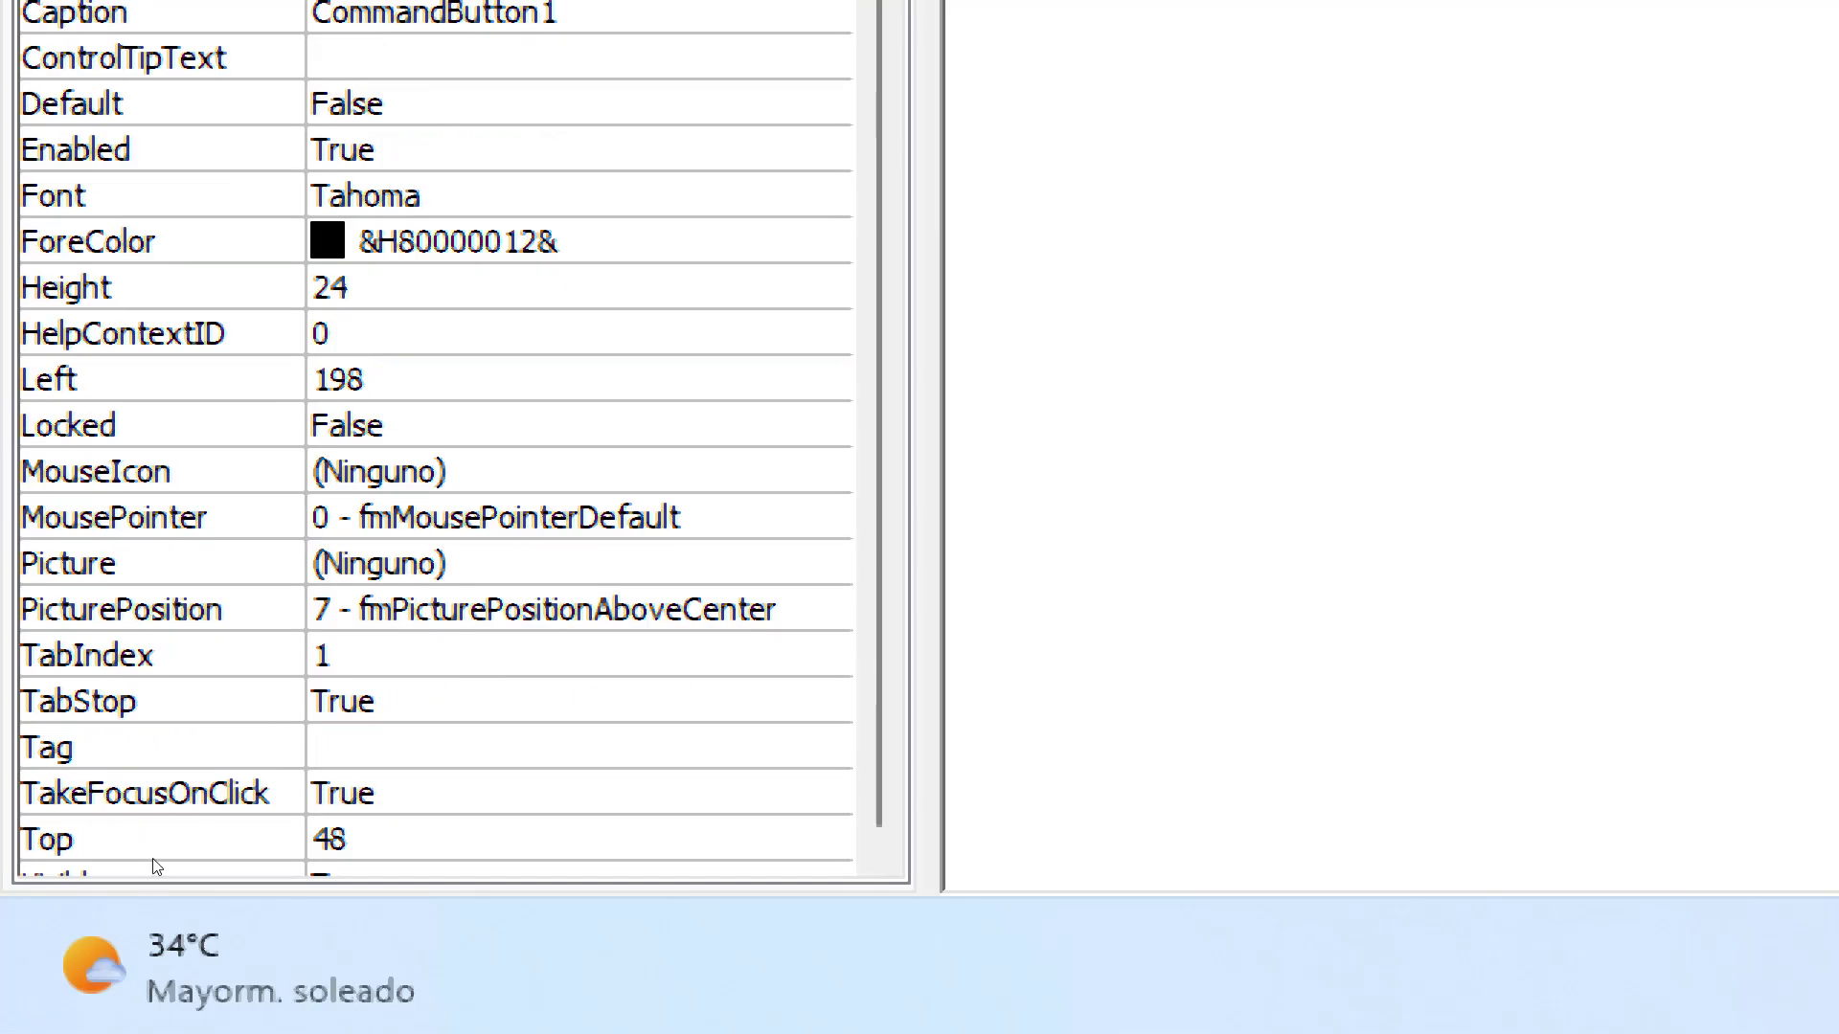
scroll(157, 867, down, 2)
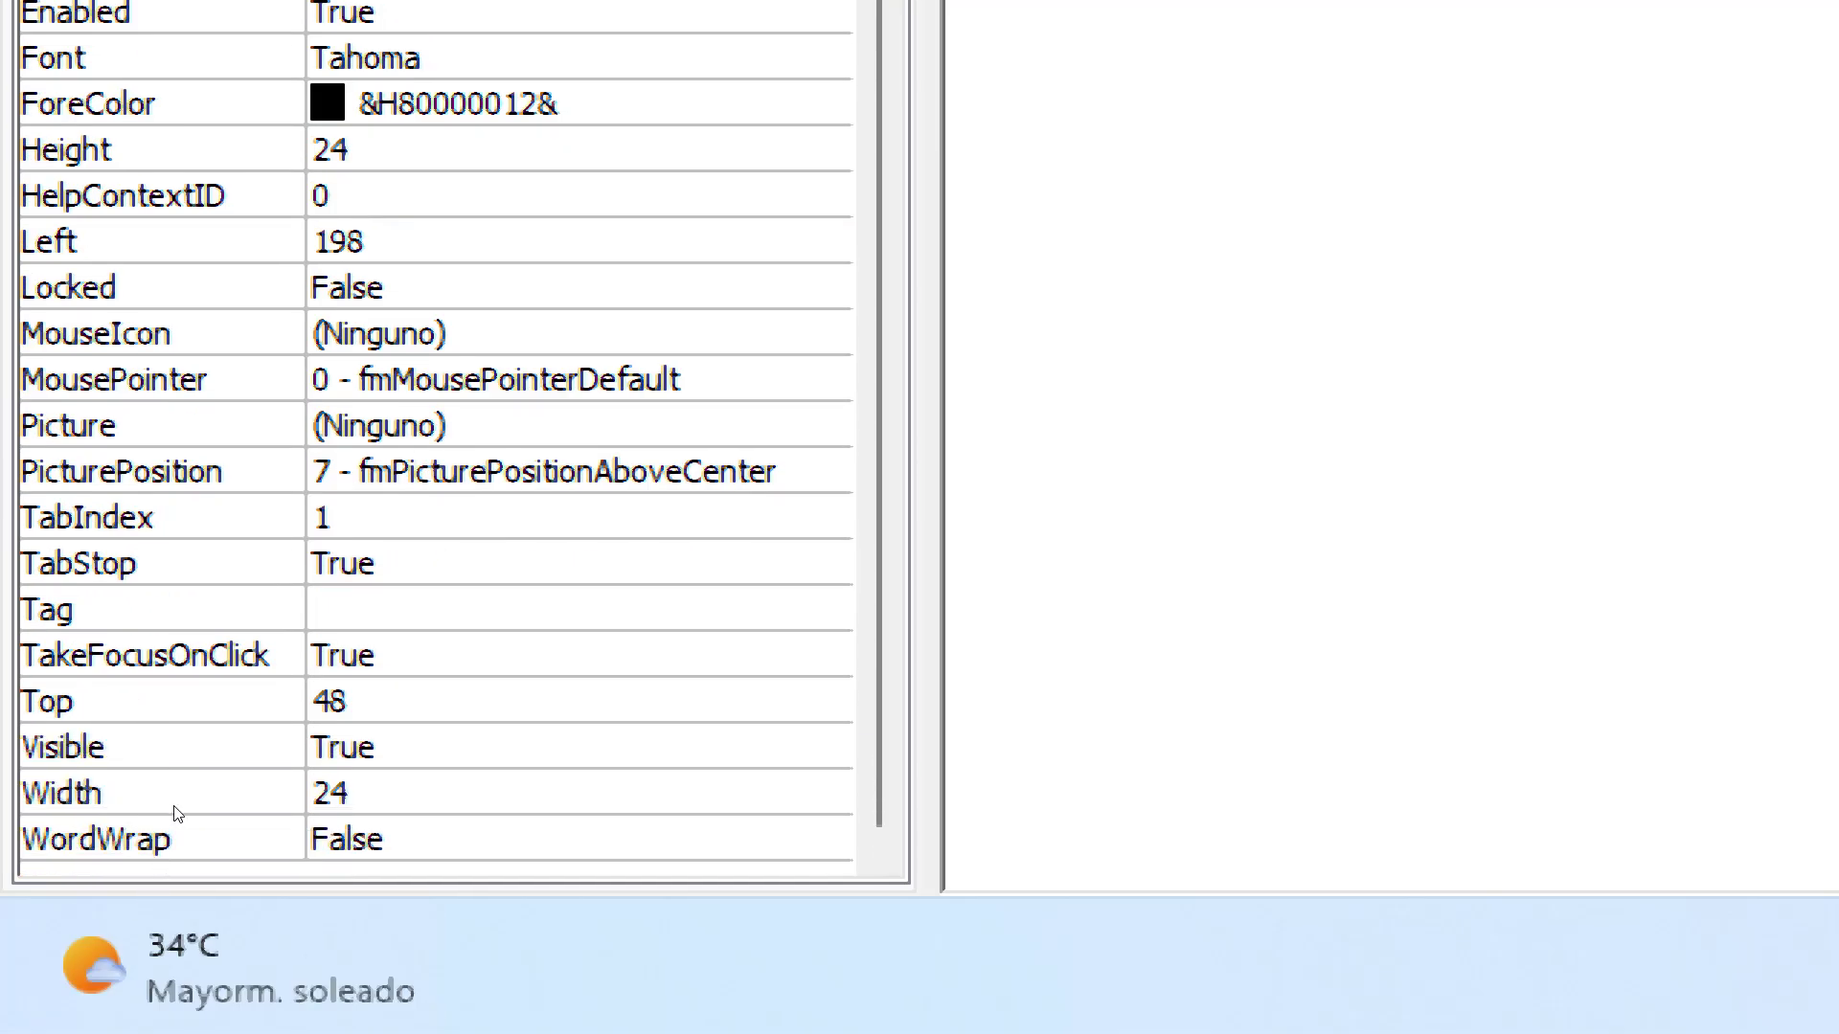
key(ctrl+shift+p)
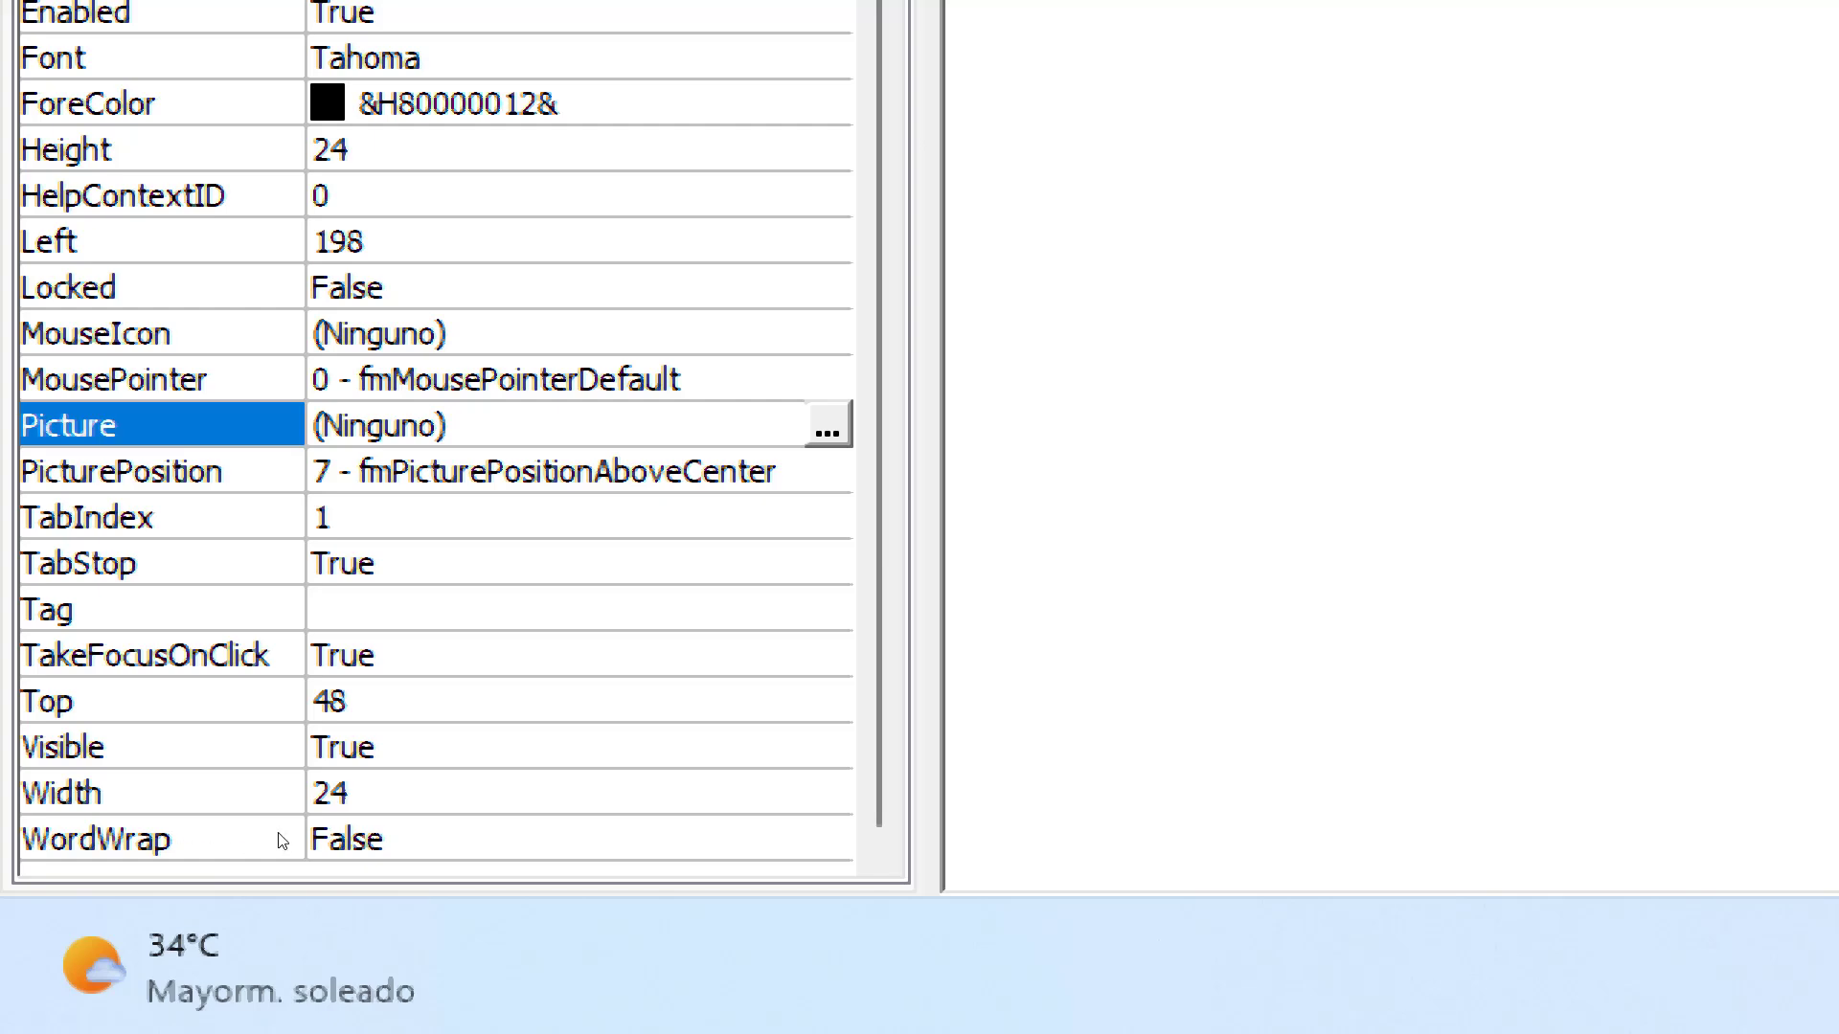
key(Return)
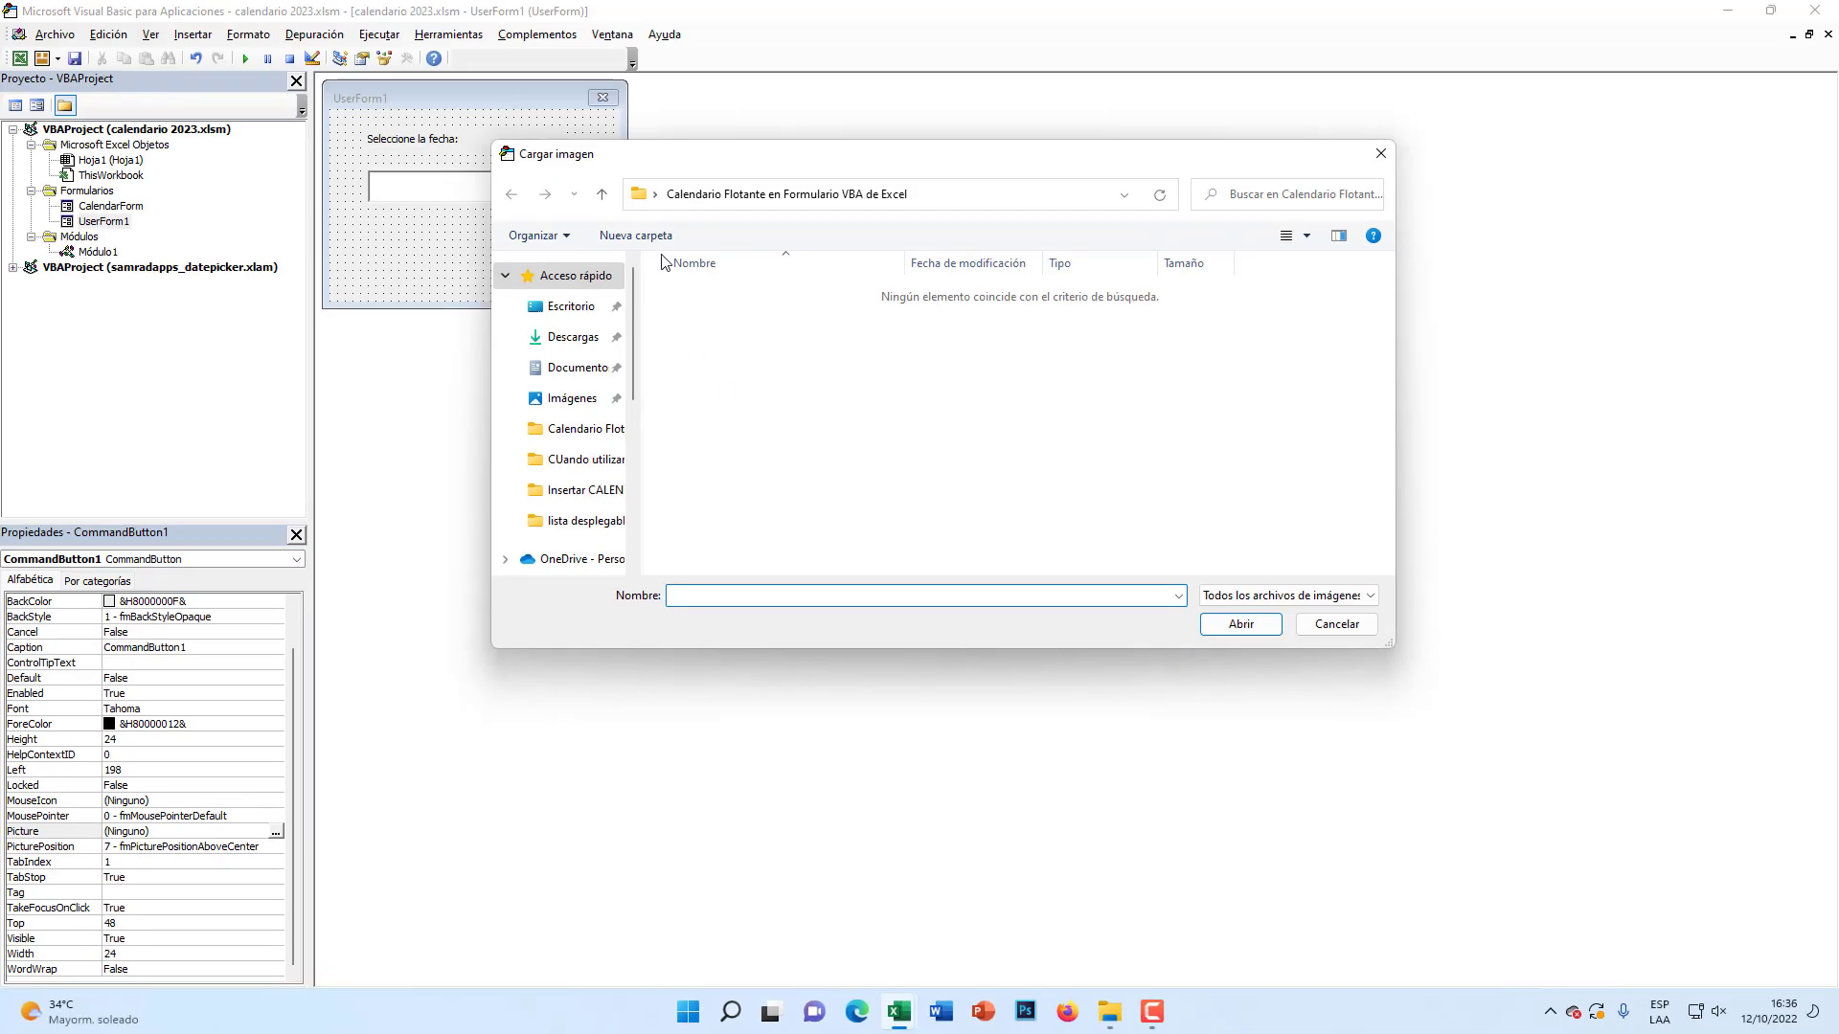
Step: Load mi logo.jpg from the Escritorio folder as CommandButton1's picture
click(659, 204)
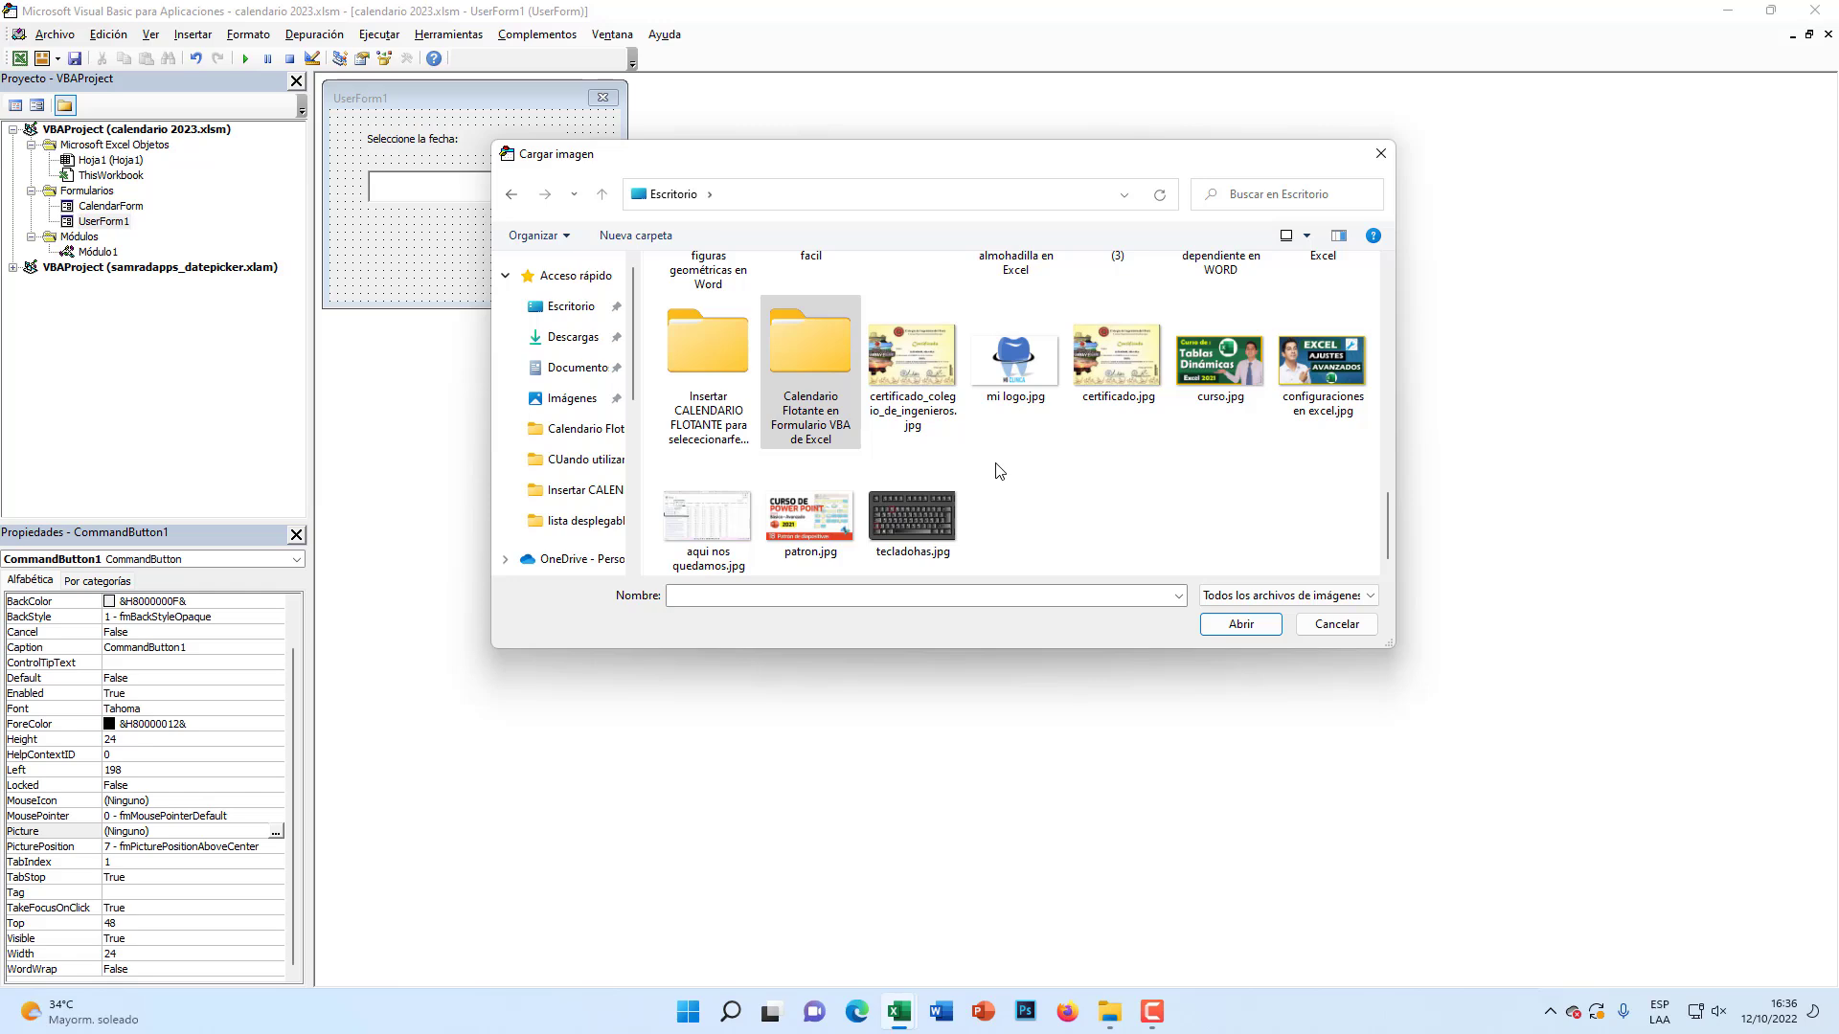
click(1015, 362)
click(1241, 624)
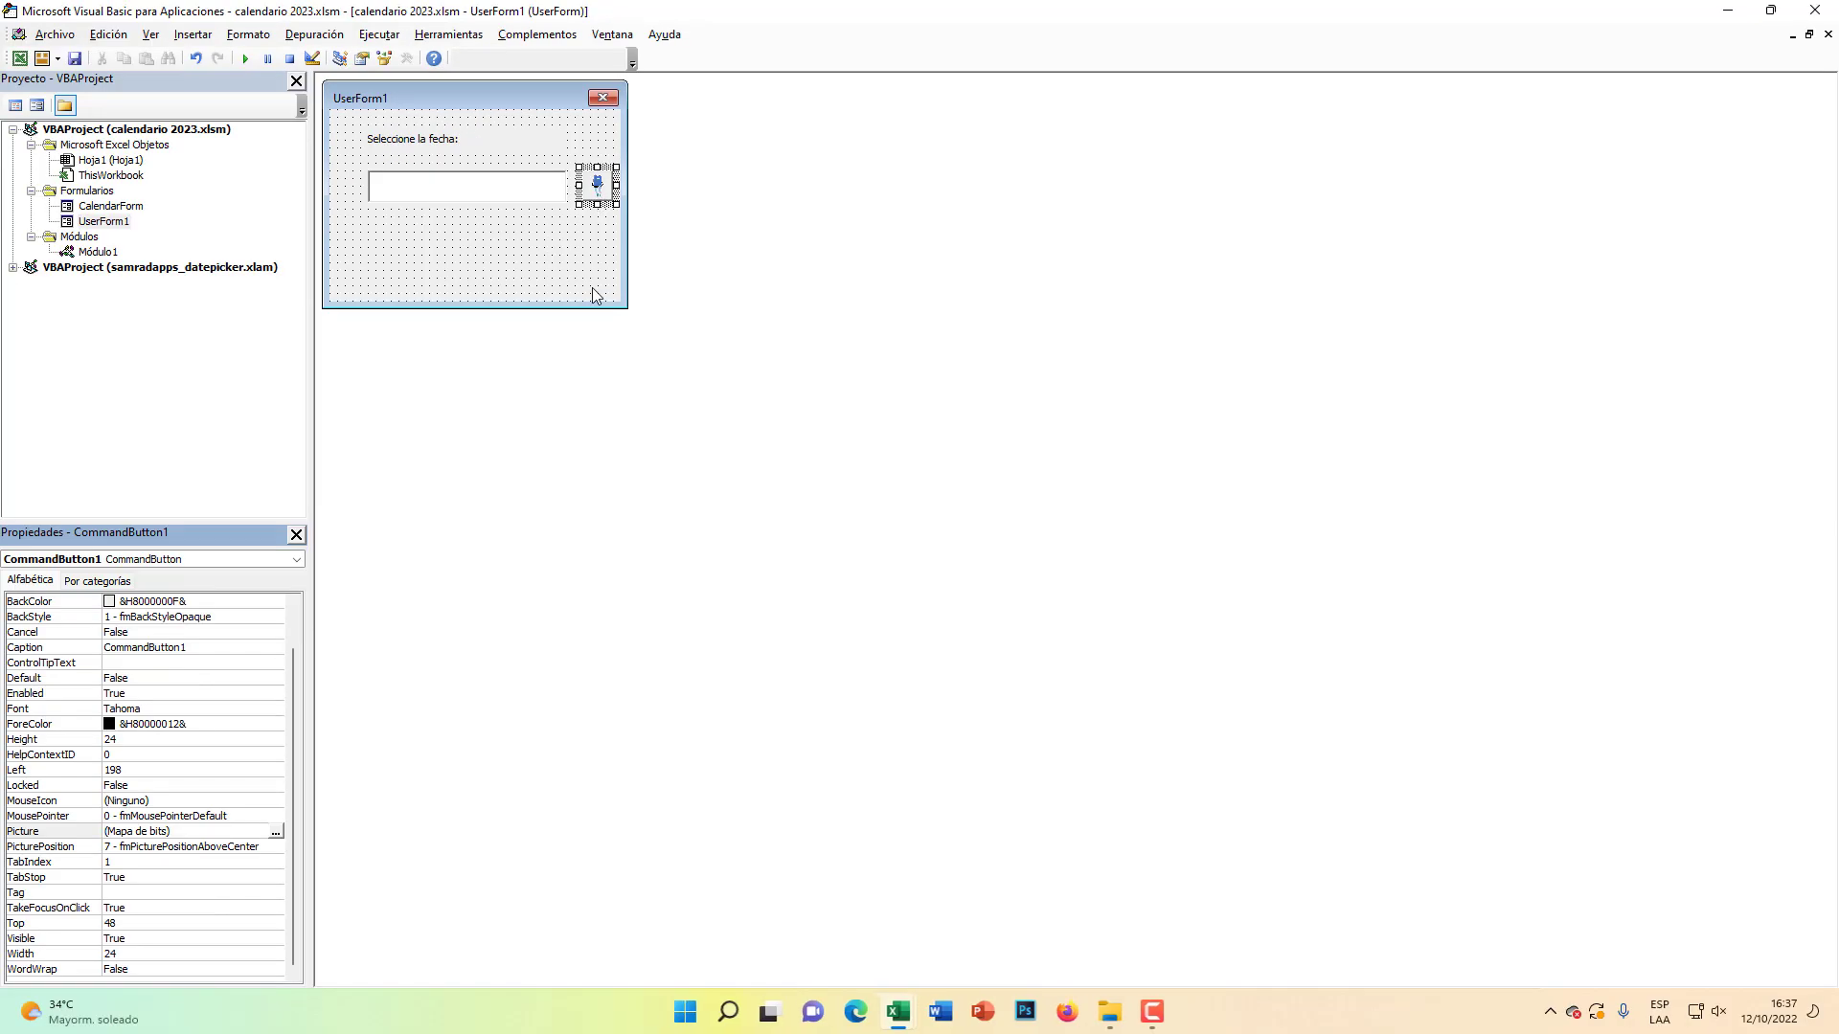
Step: Create CommandButton1_Click and paste TextBox1_DblClick's three calendar-date lines into it
double_click(598, 187)
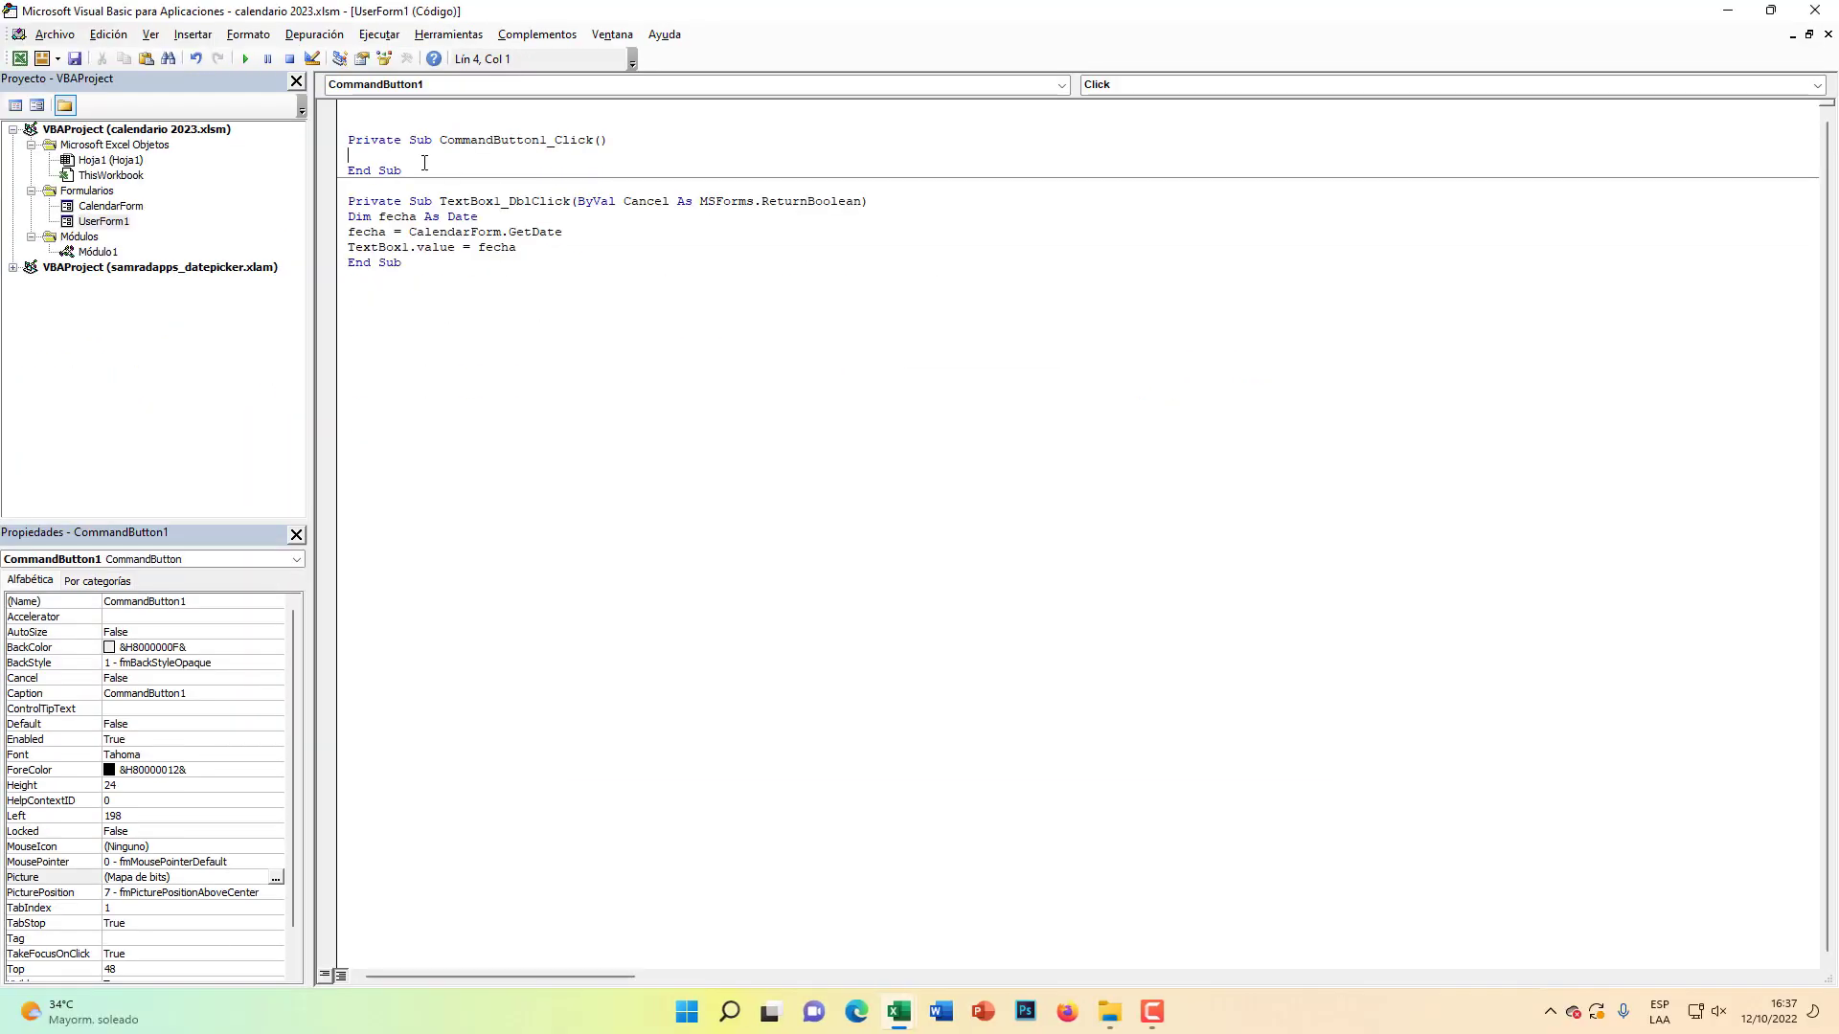
drag(609, 140, 440, 140)
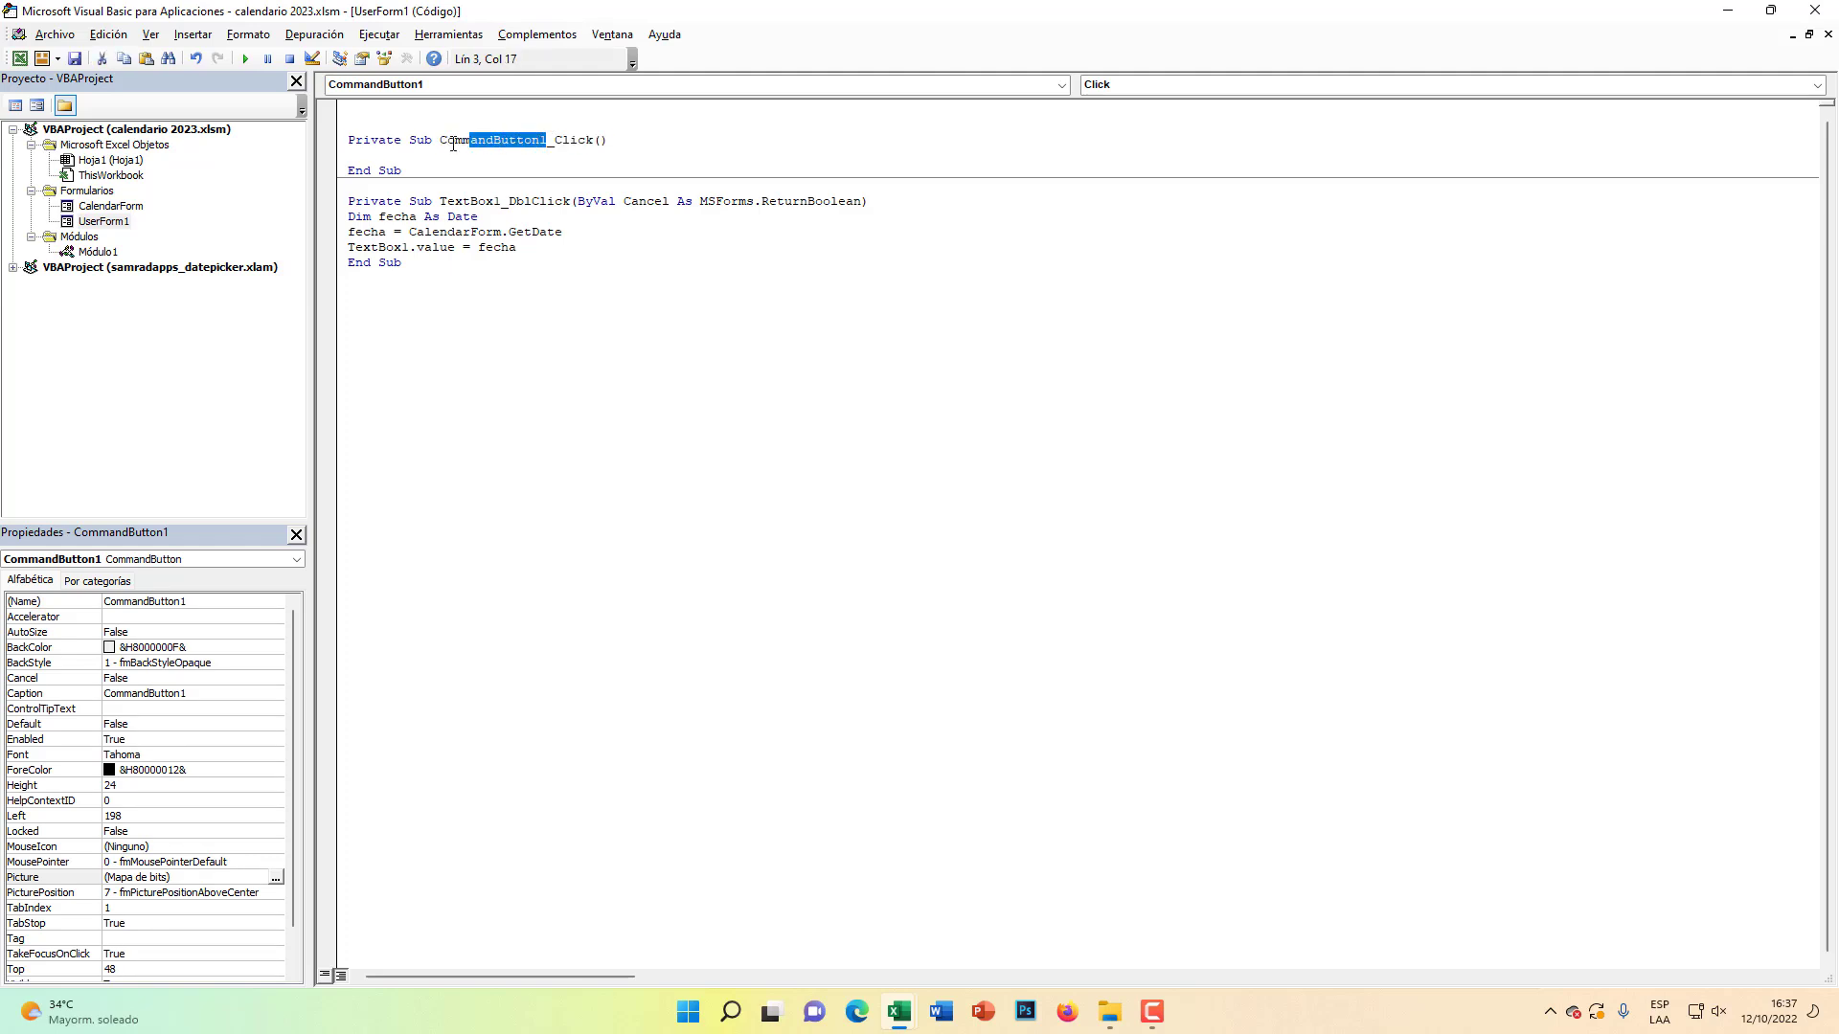
drag(591, 141, 553, 141)
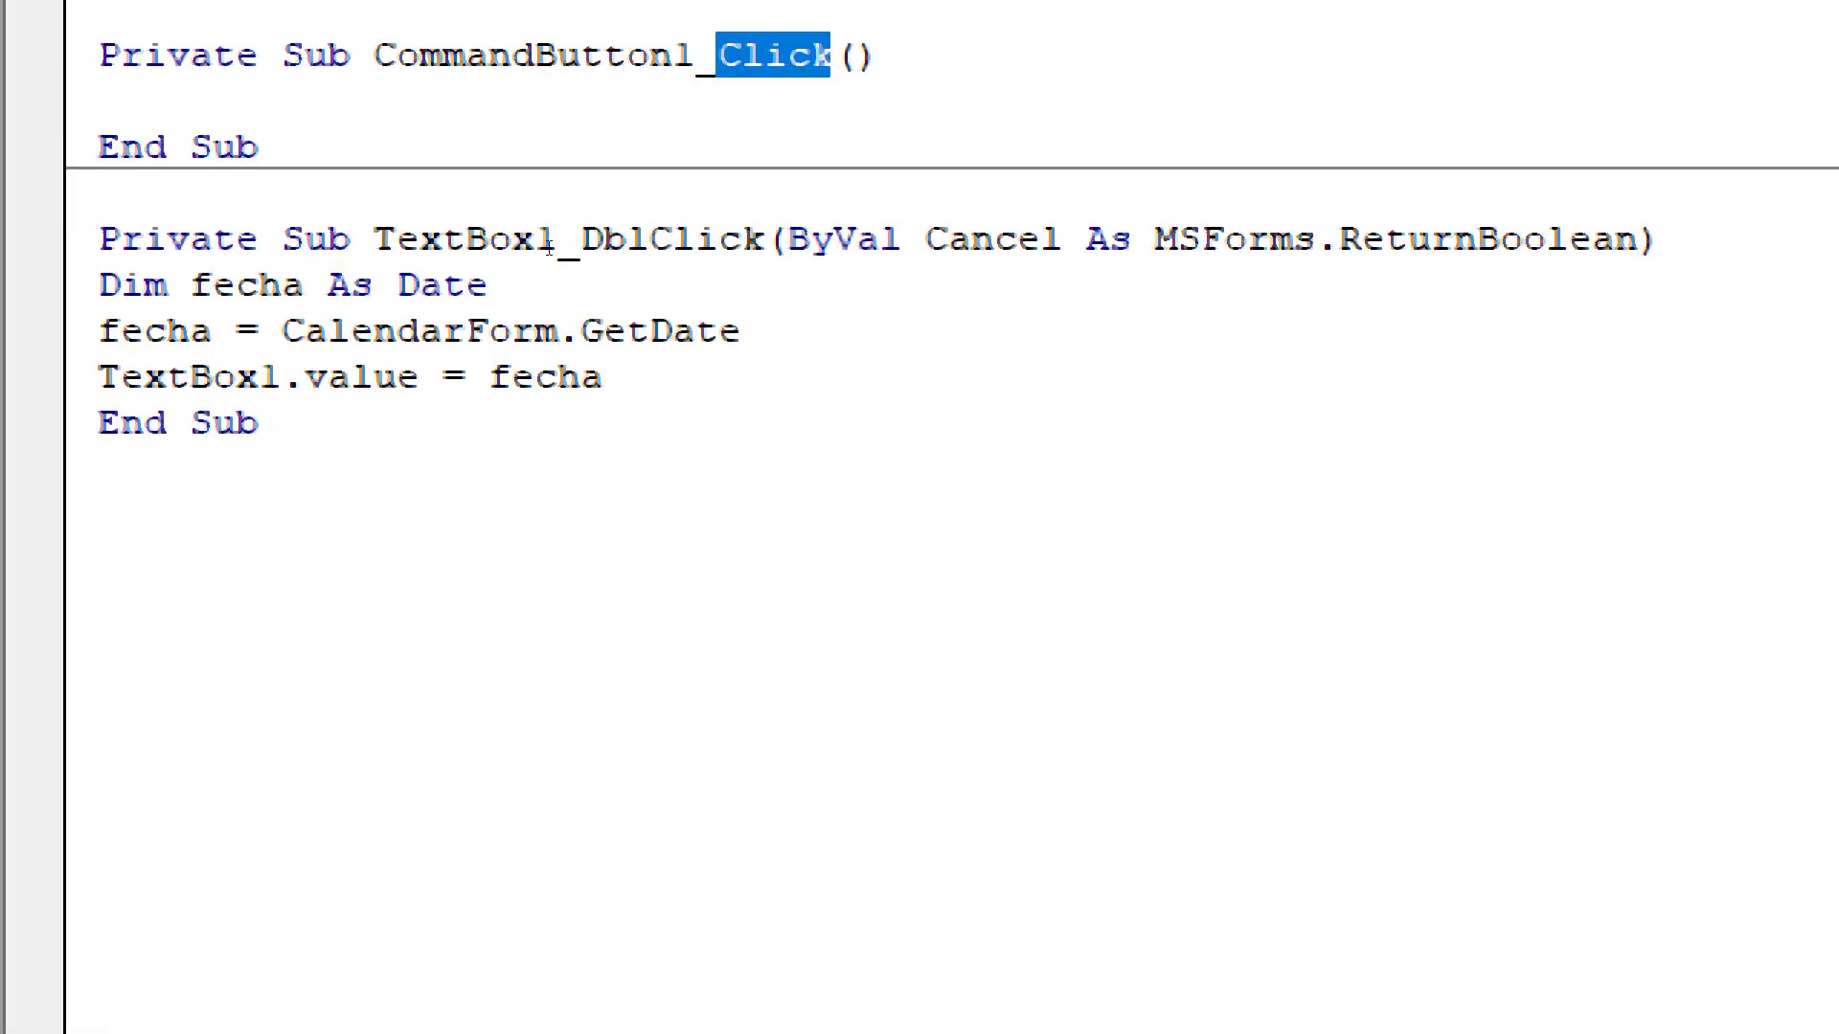
drag(601, 376, 98, 284)
key(ctrl+c)
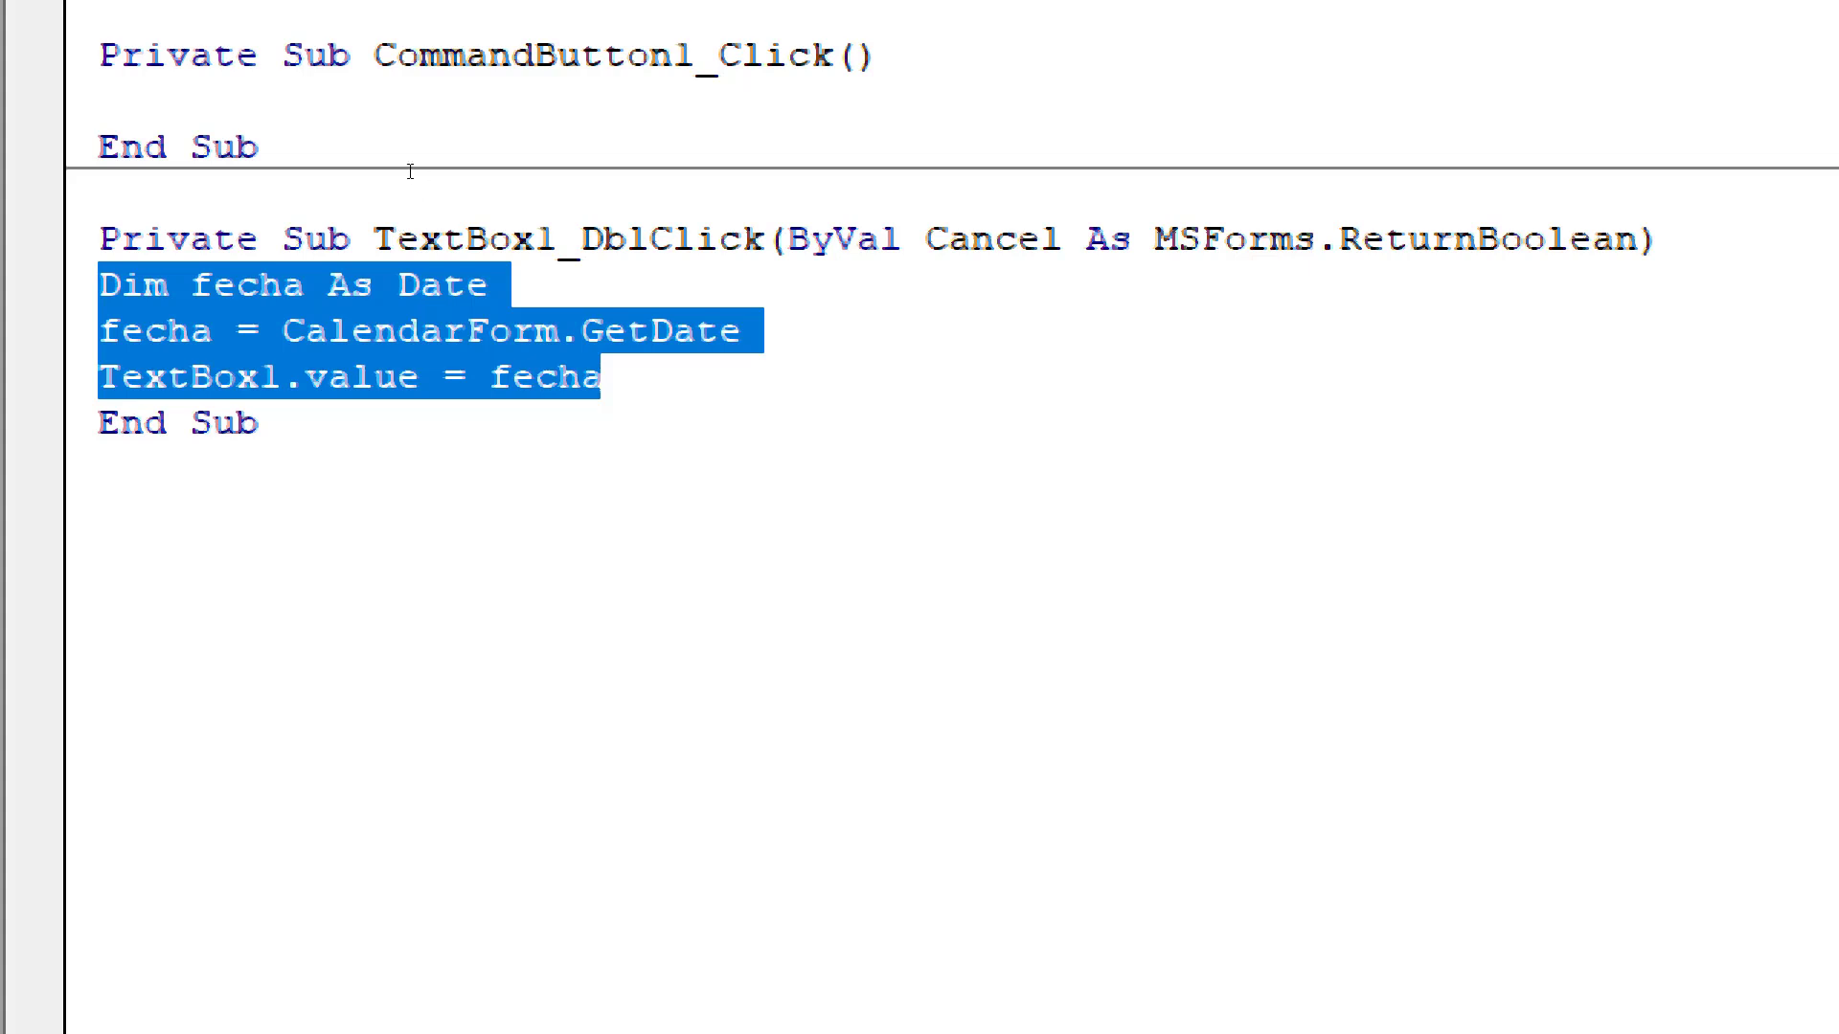
click(407, 100)
key(ctrl+v)
Step: Compare the CommandButton1_Click and TextBox1_DblClick procedures, then return to Excel's Hoja1
drag(600, 192, 384, 171)
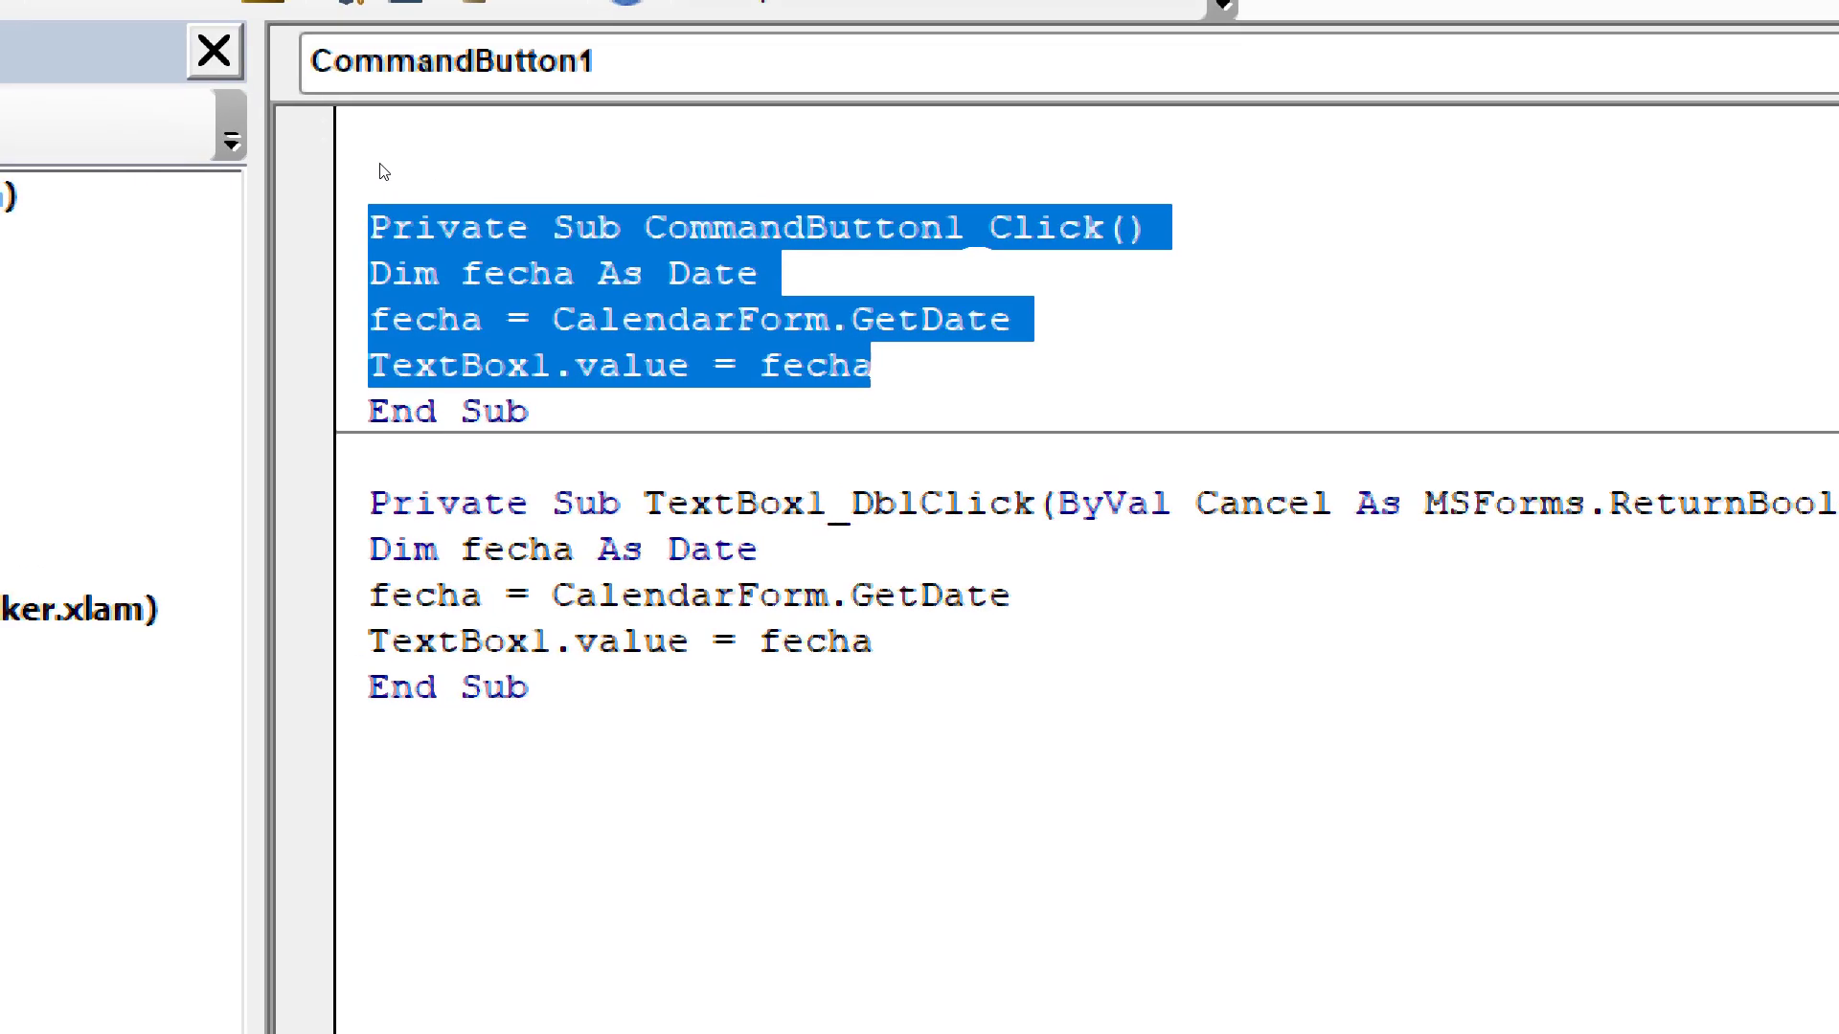
double_click(598, 145)
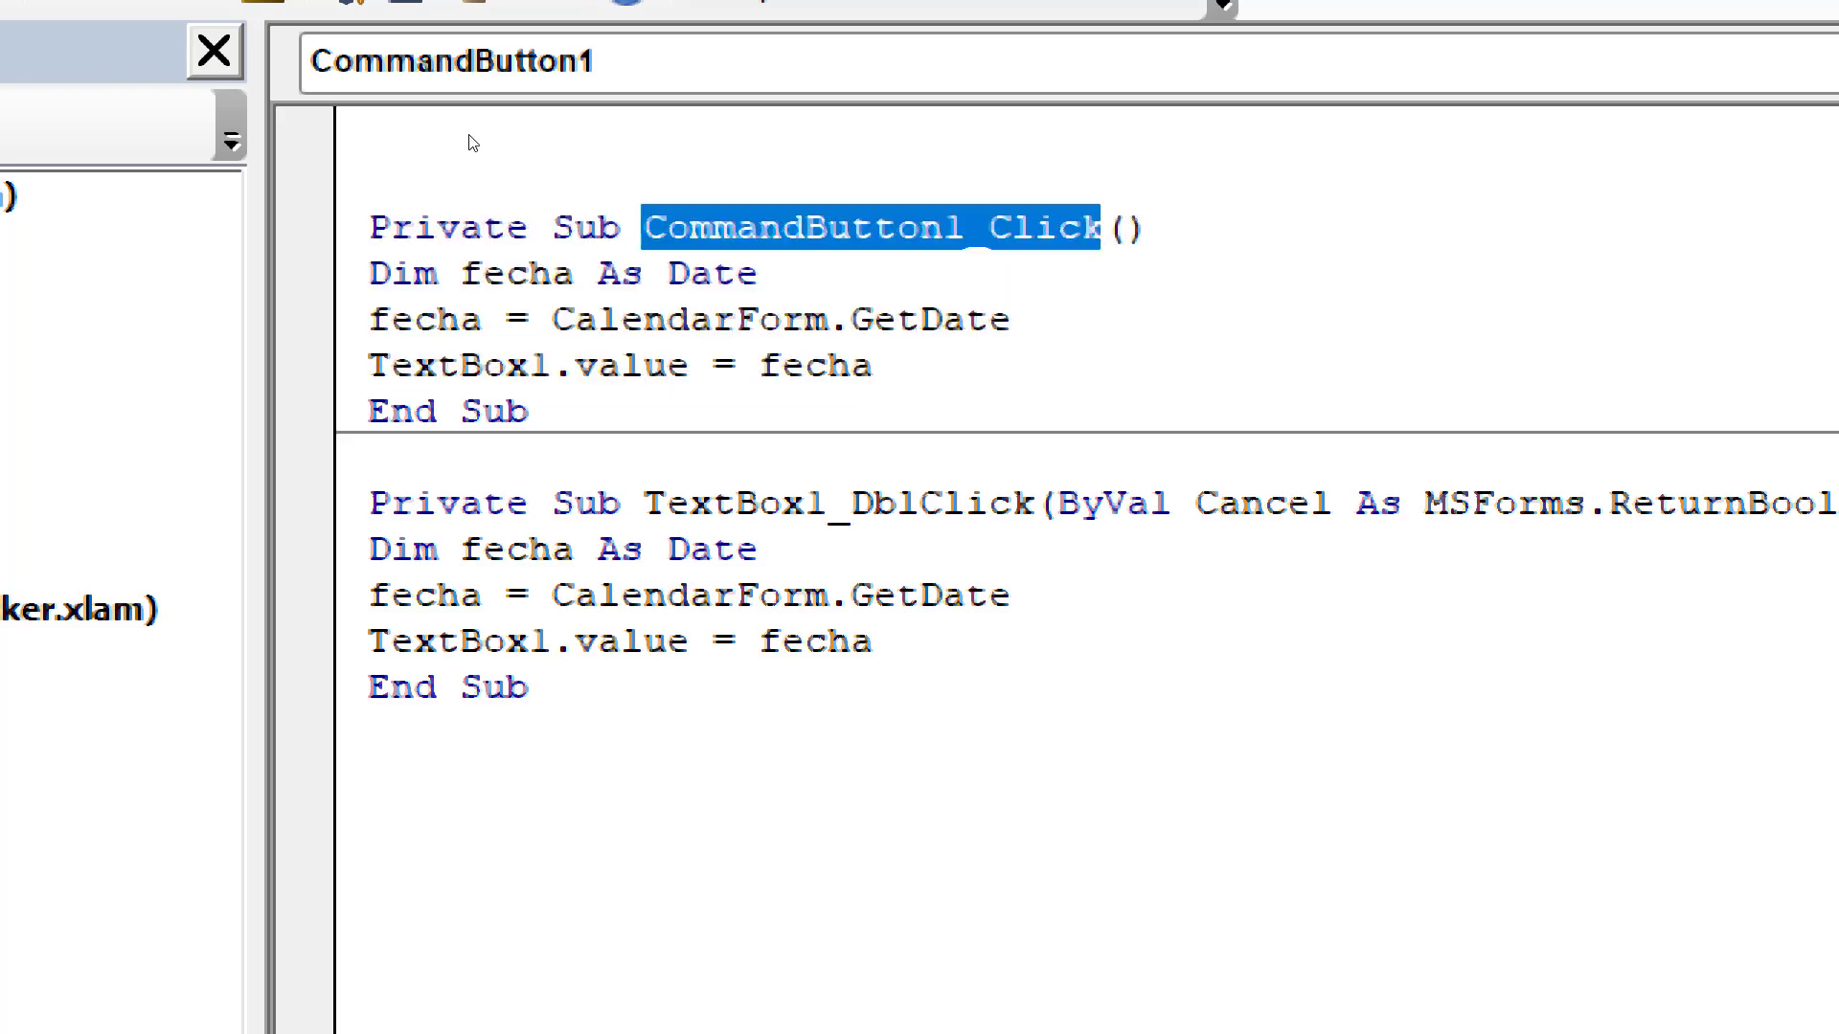
drag(1034, 503, 641, 503)
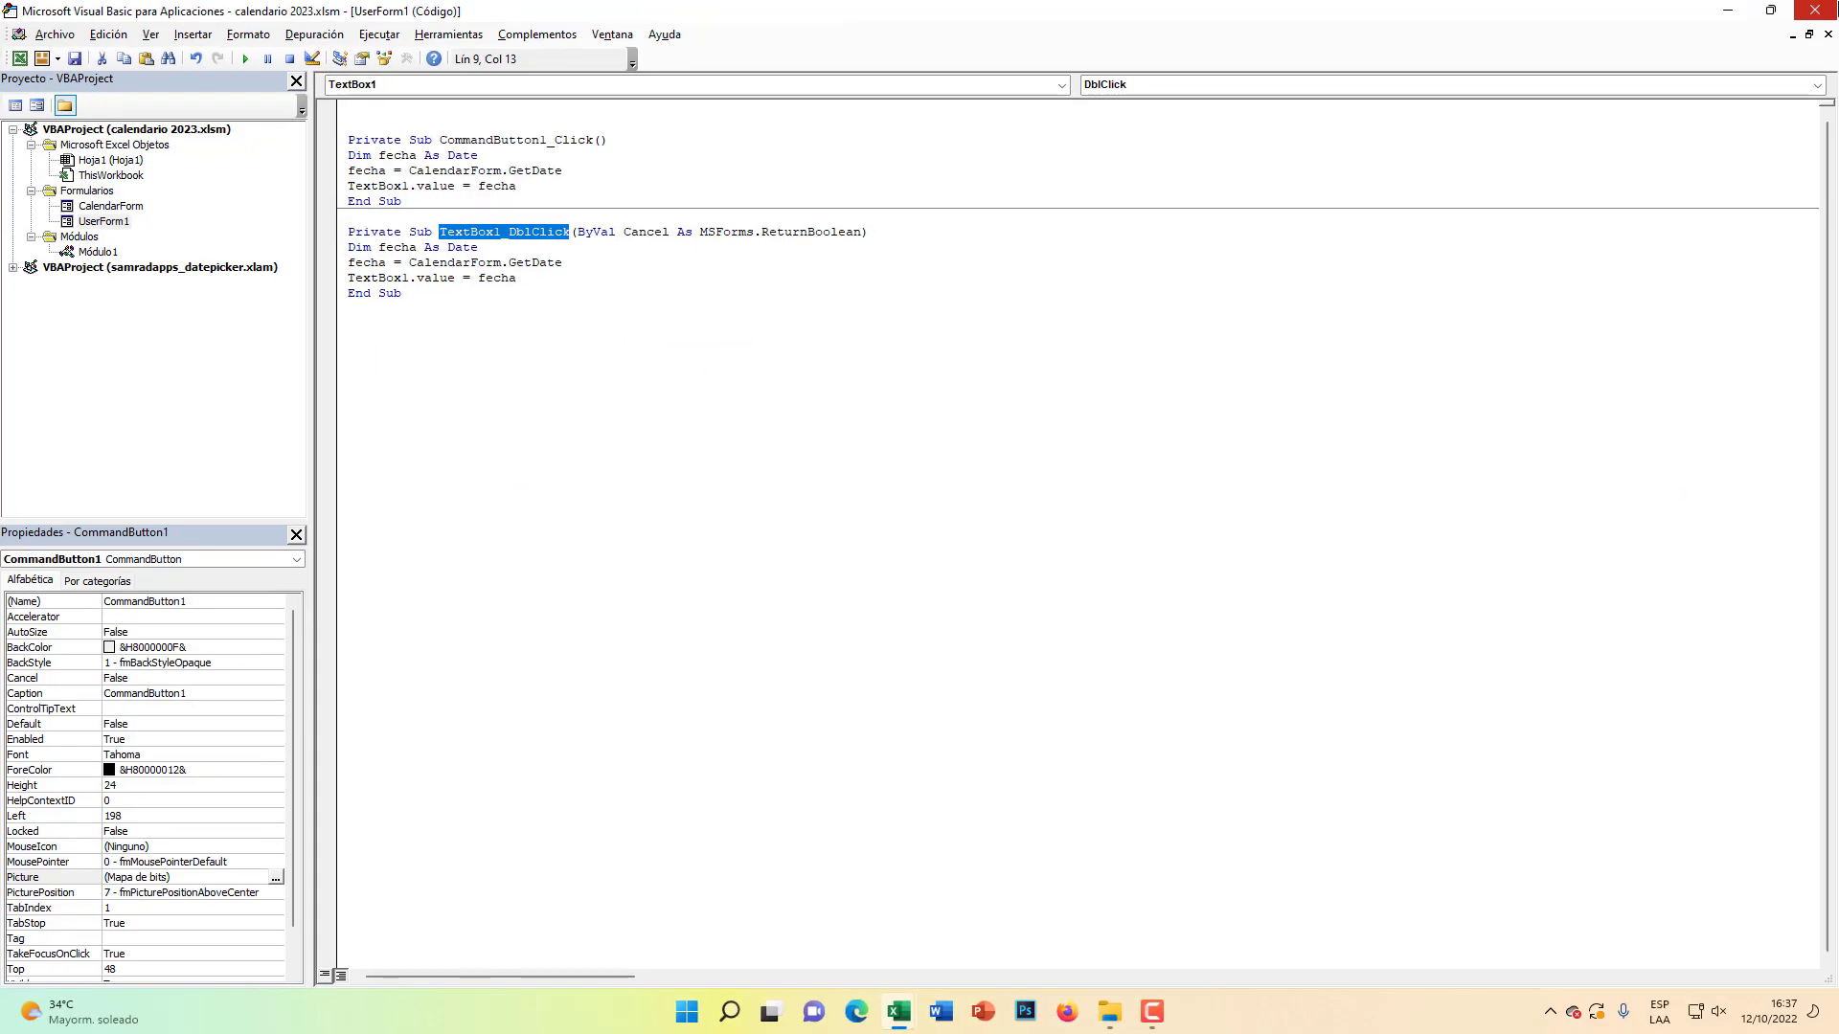
click(898, 1011)
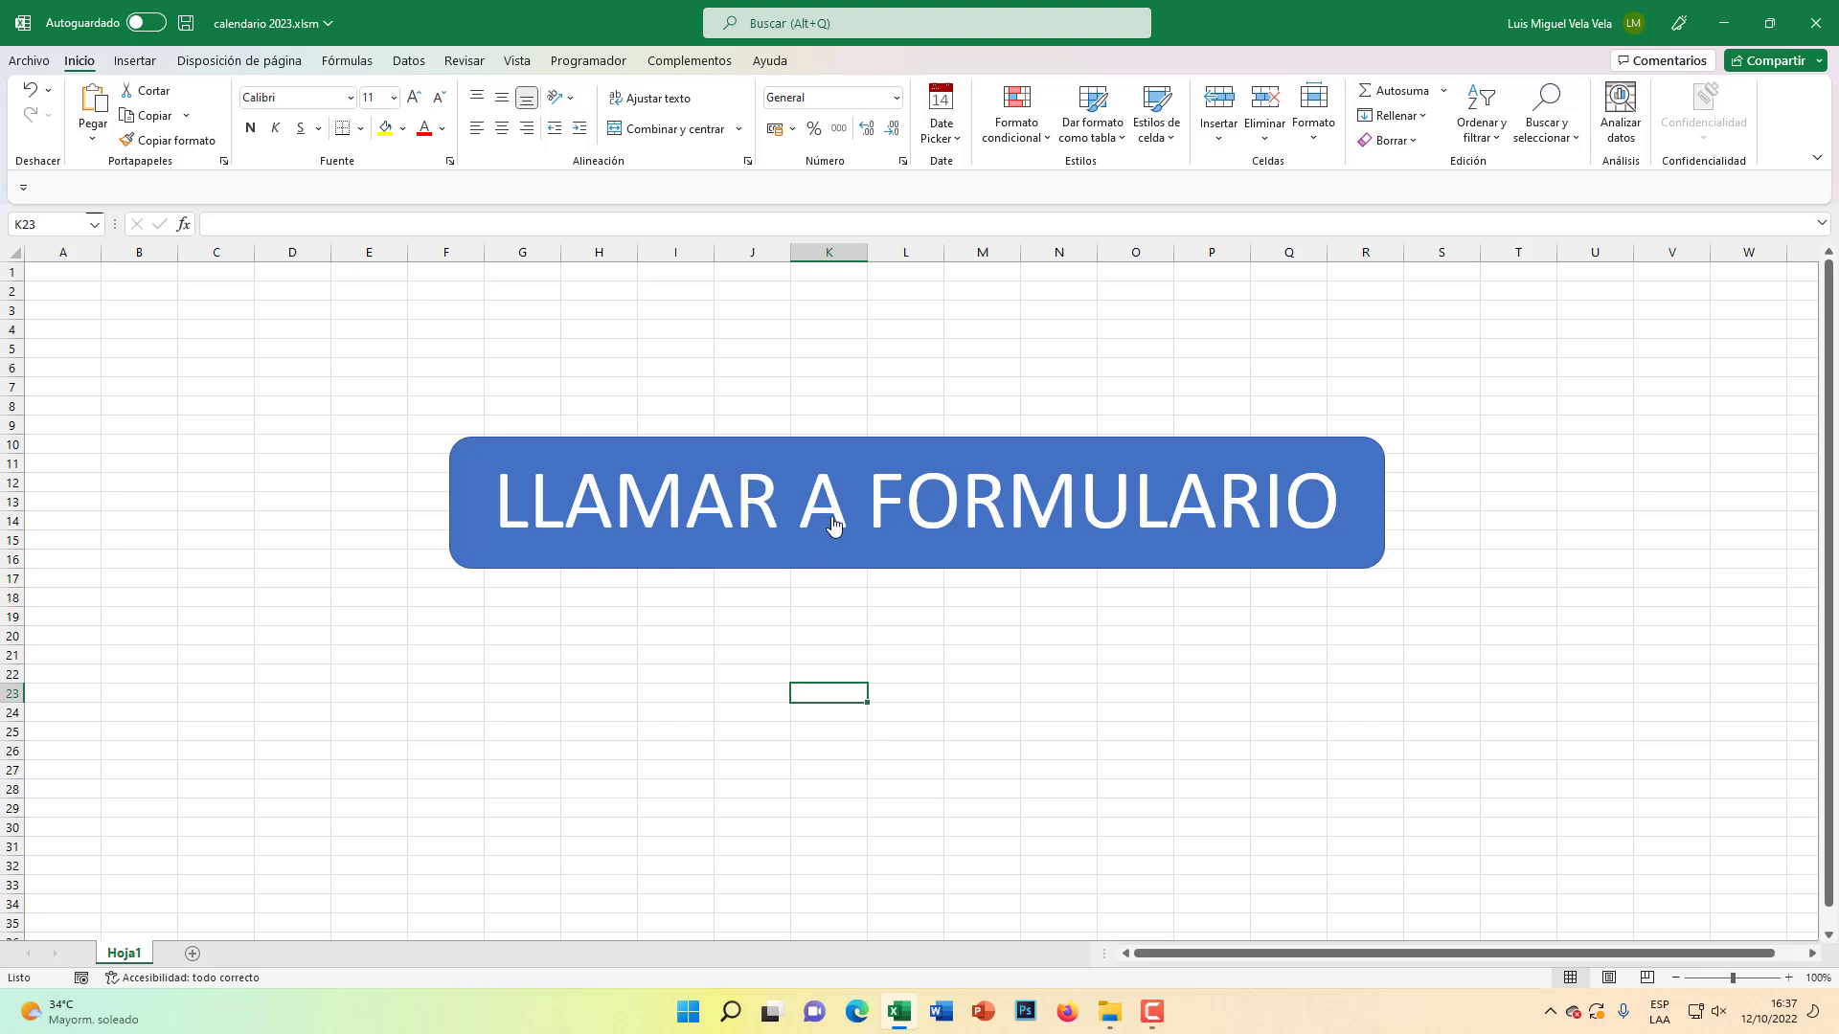
Step: Open UserForm1 and check that both the date box and logo button open the calendar
click(891, 518)
double_click(935, 484)
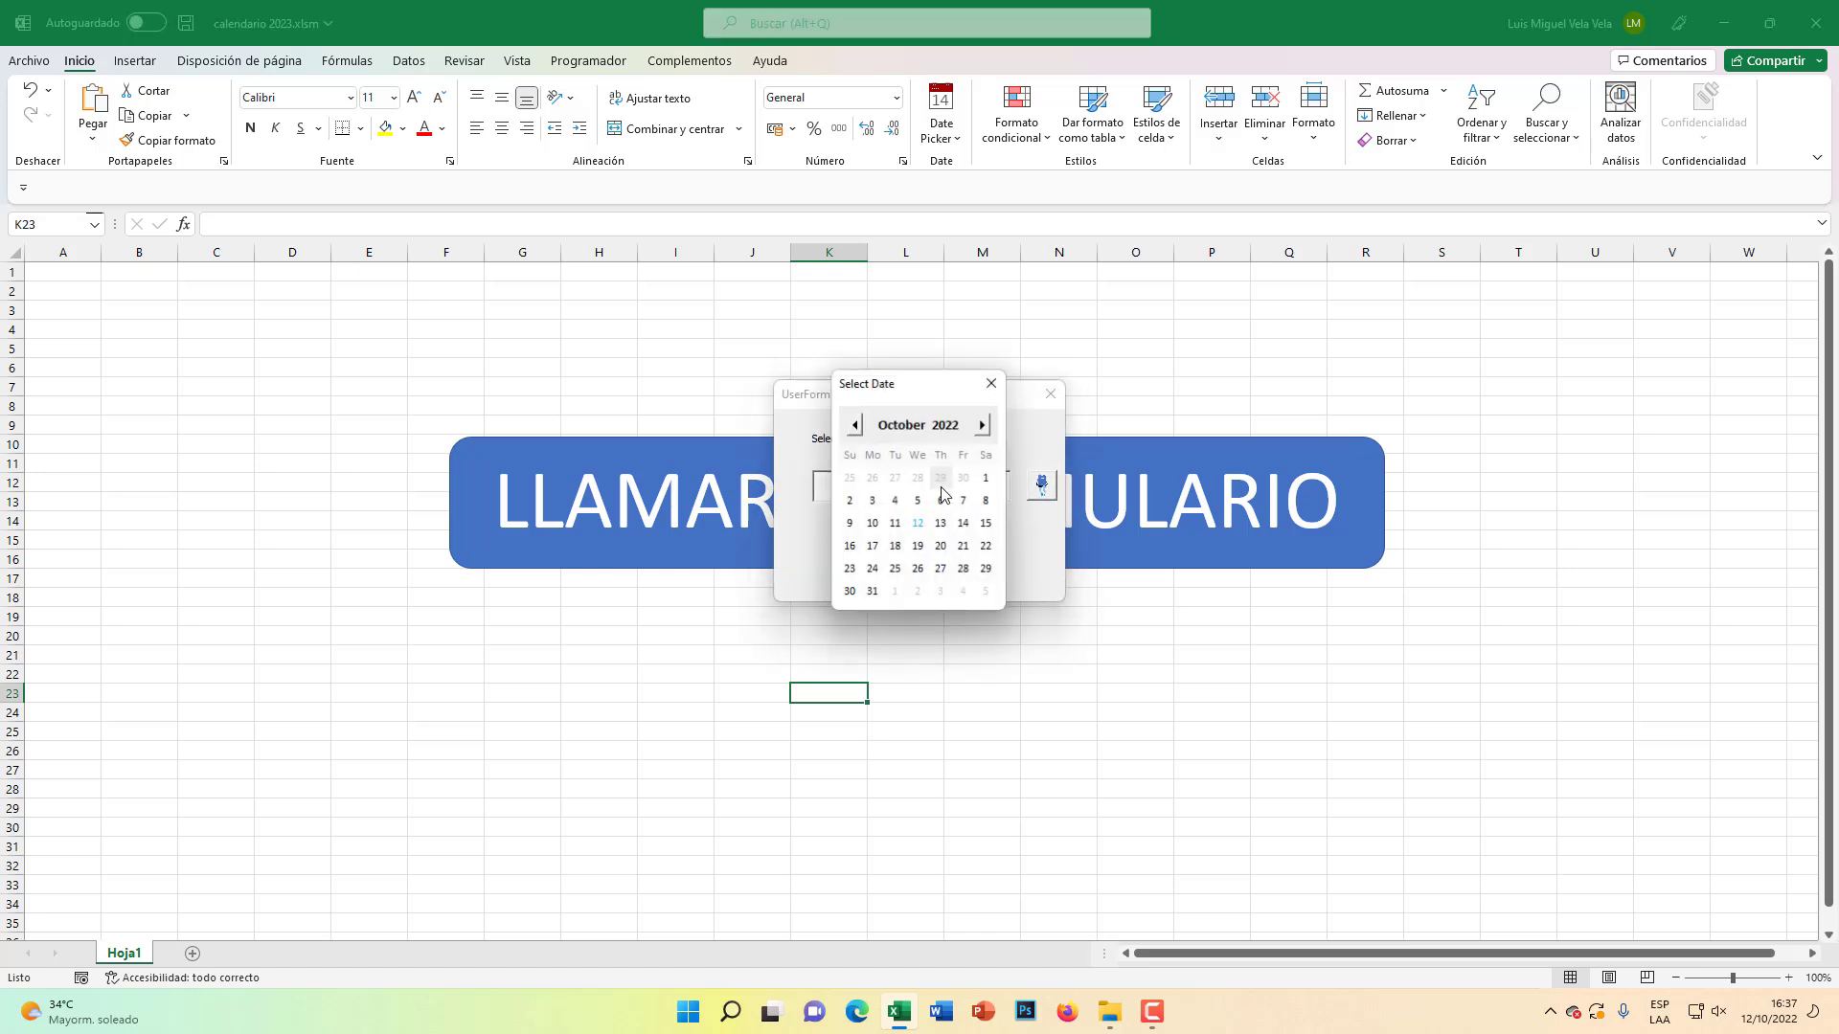
click(993, 380)
click(1042, 488)
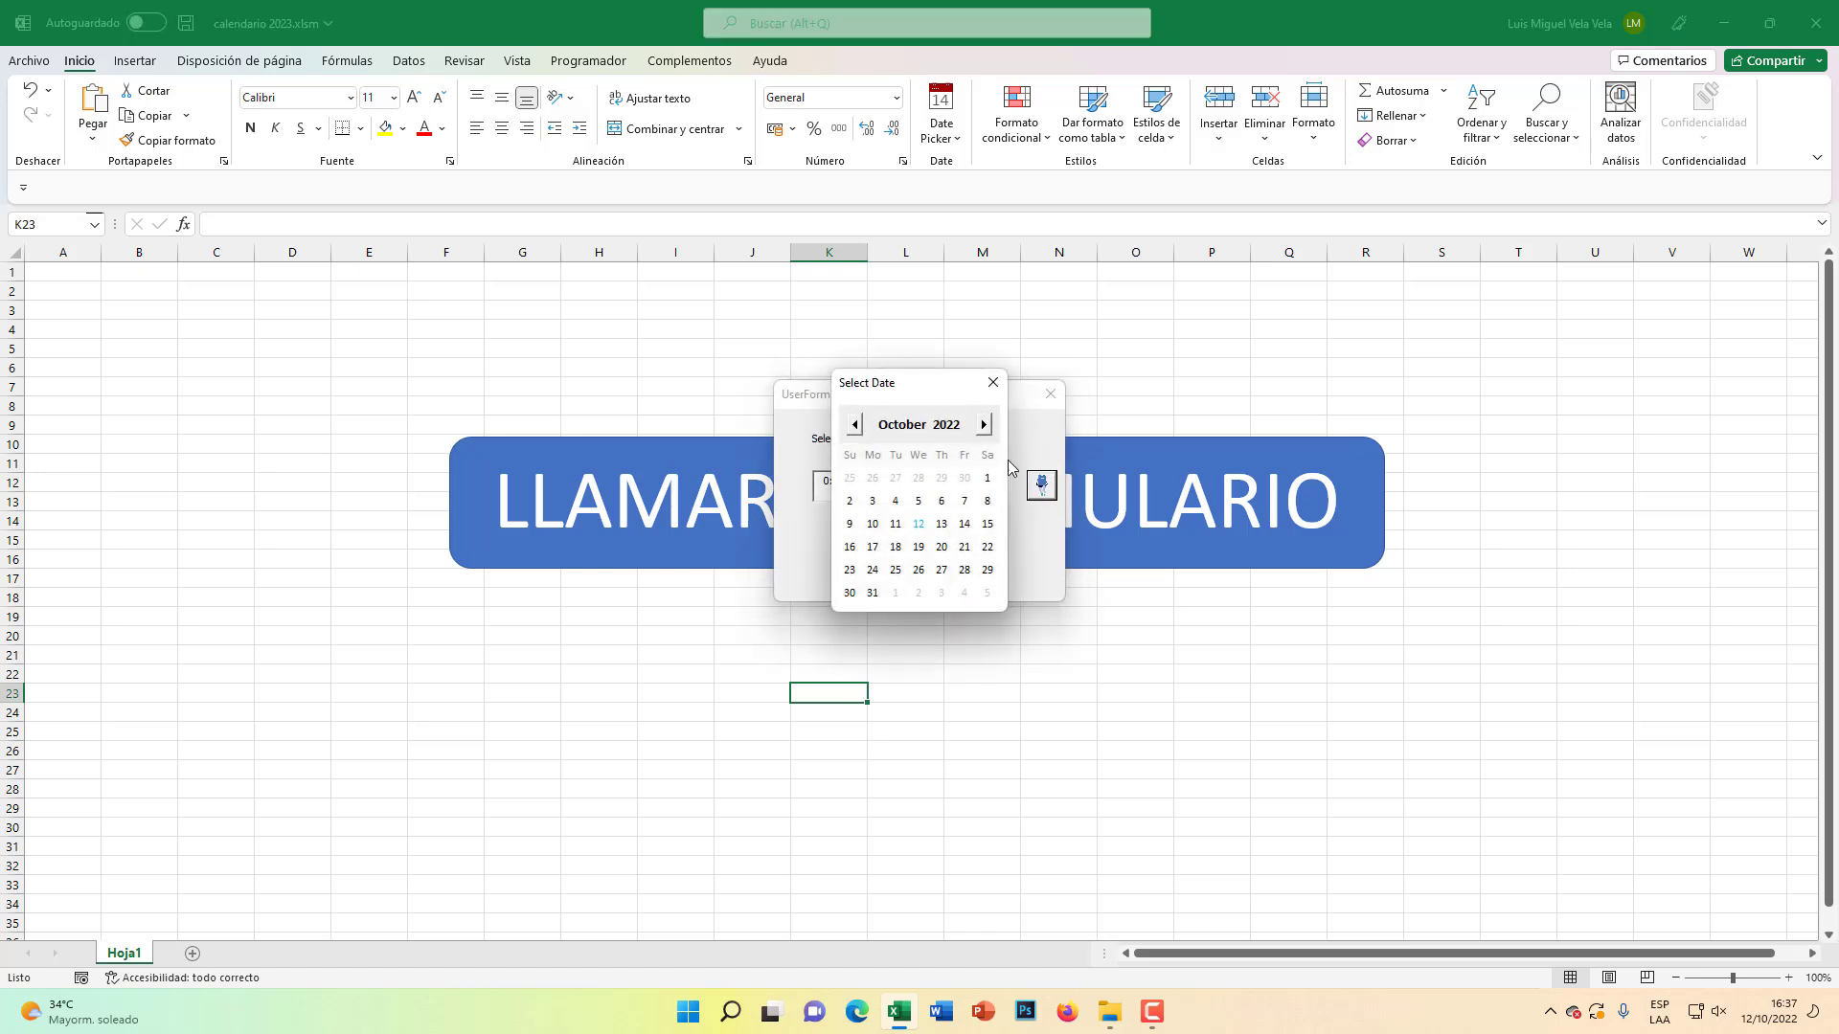
click(993, 382)
click(1042, 485)
click(993, 382)
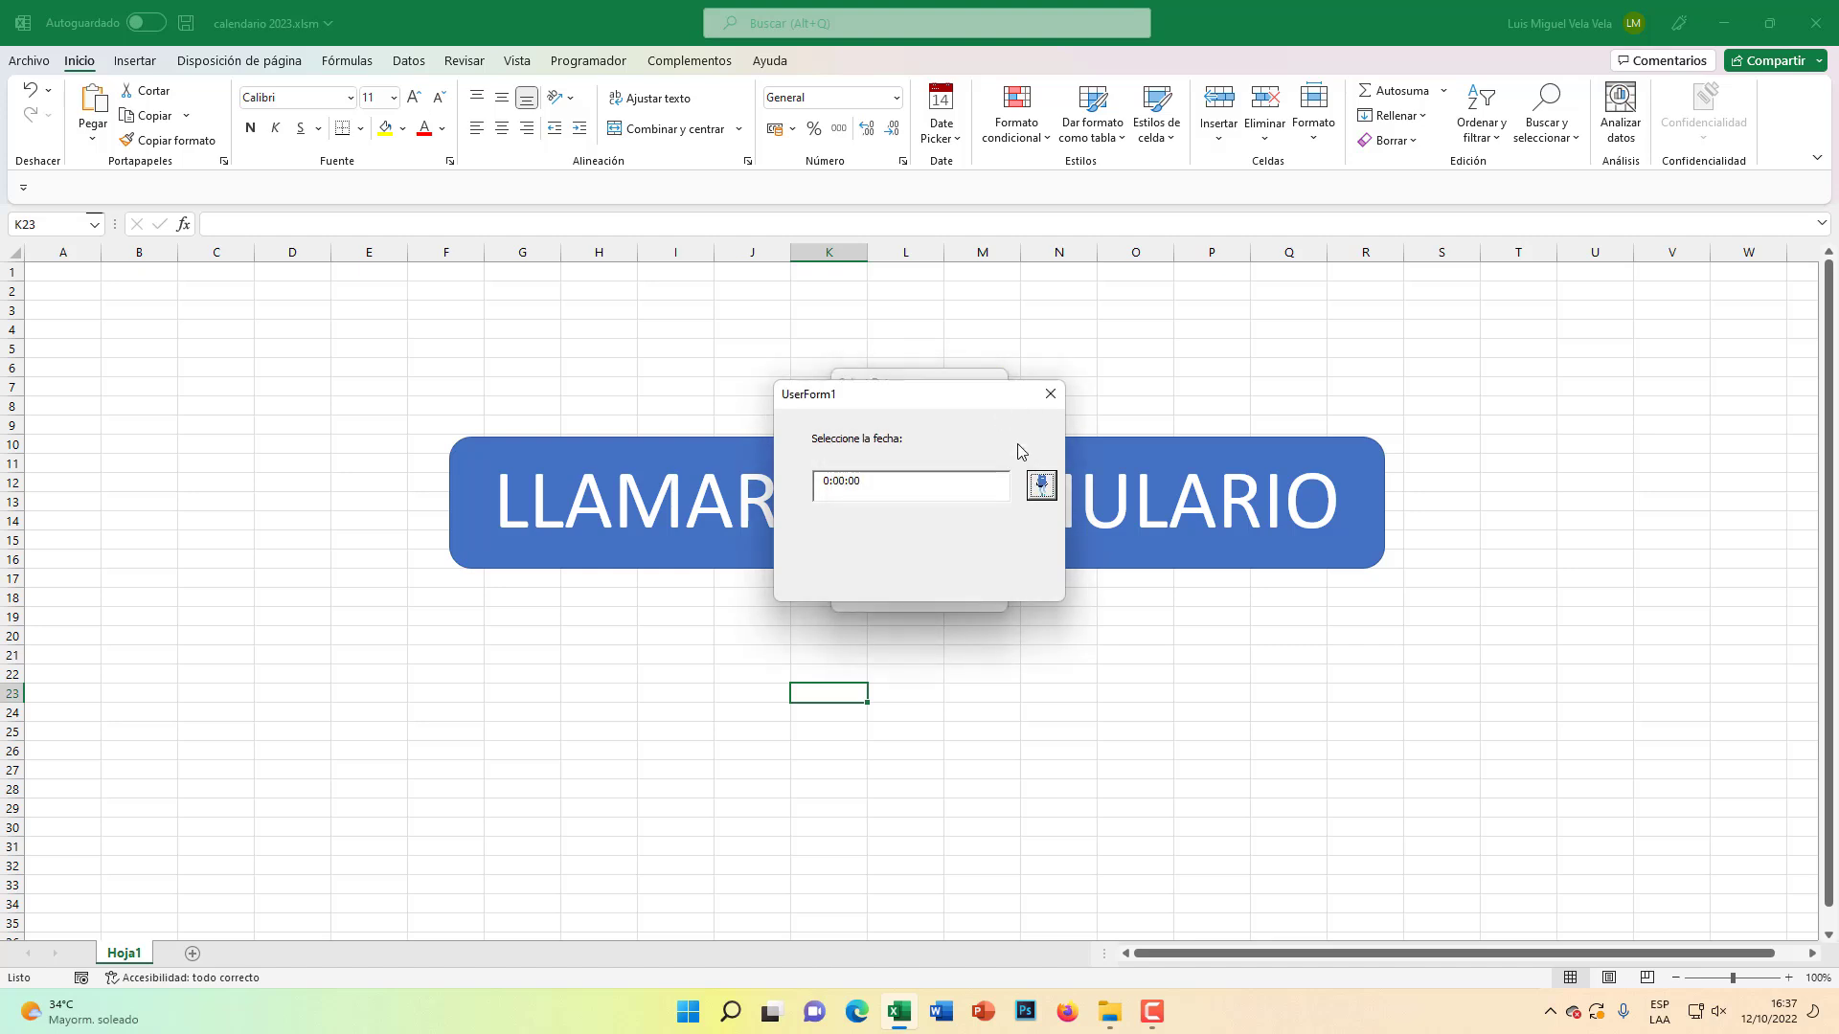
Step: Pick 13, then 24, then finally 27 October 2022 from the logo button's calendar
click(1042, 486)
click(941, 523)
click(1045, 493)
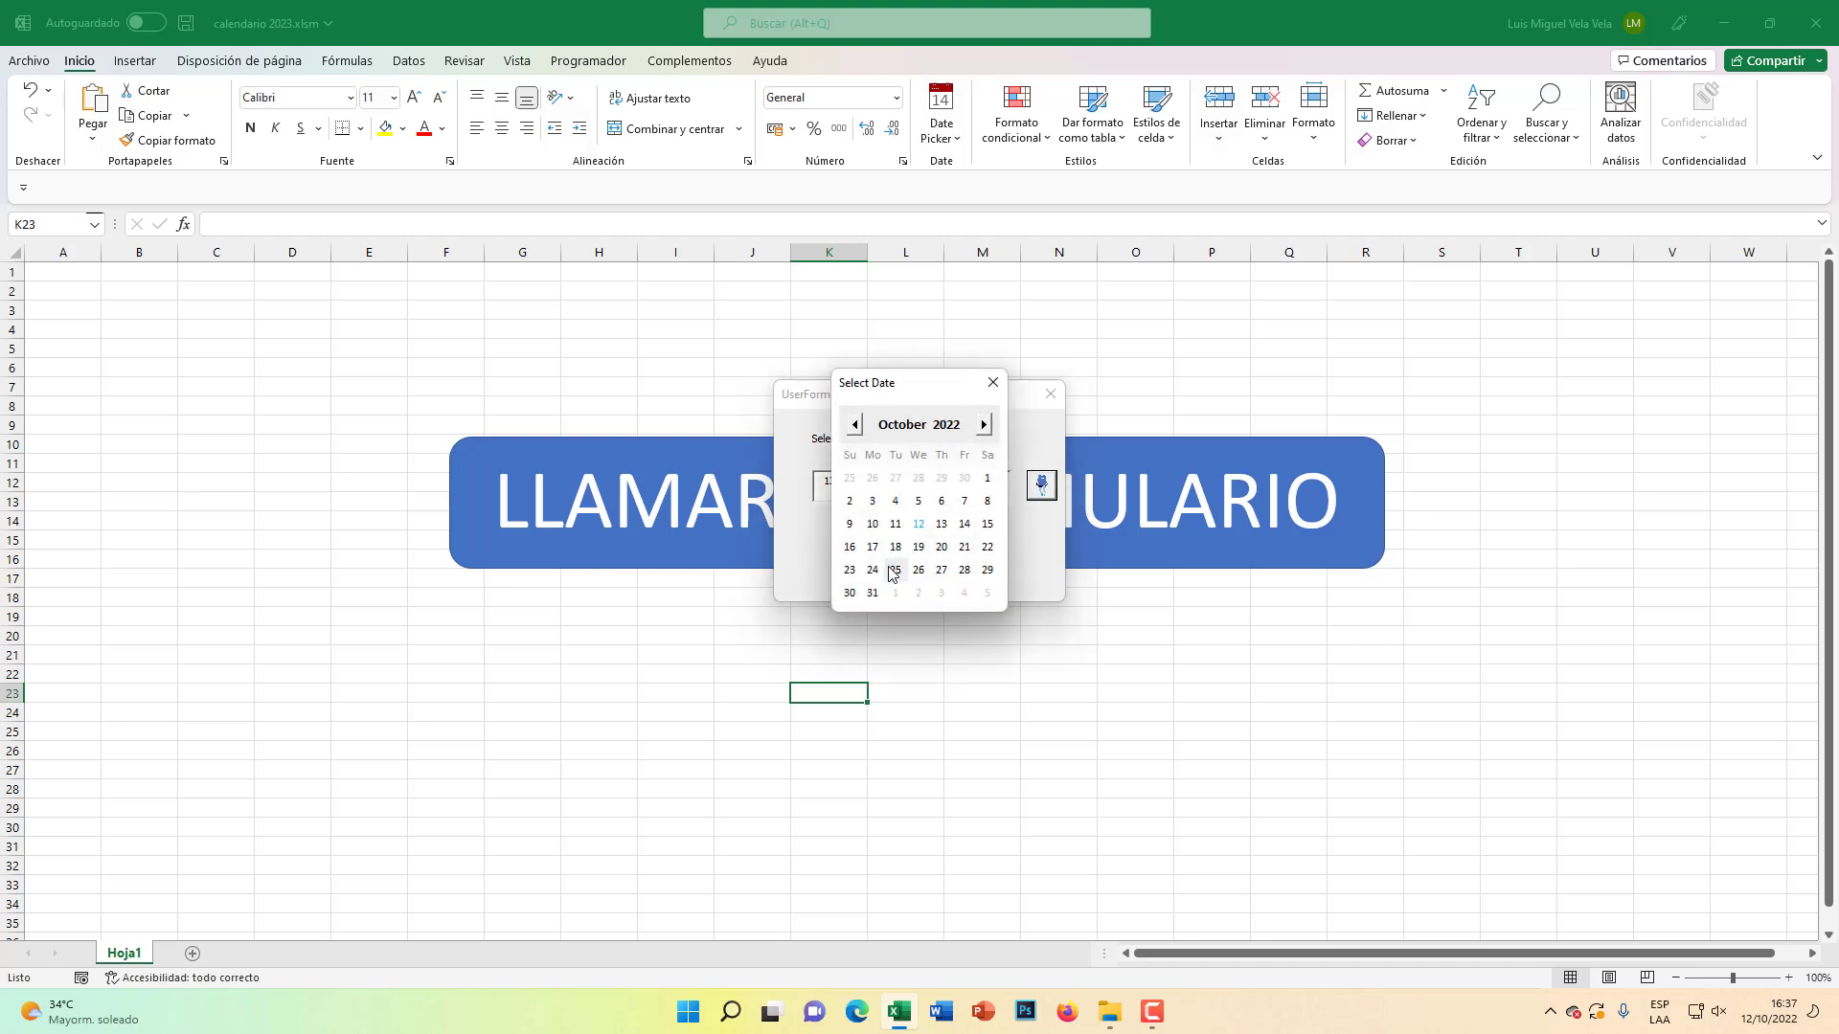
click(872, 570)
click(1042, 487)
click(940, 570)
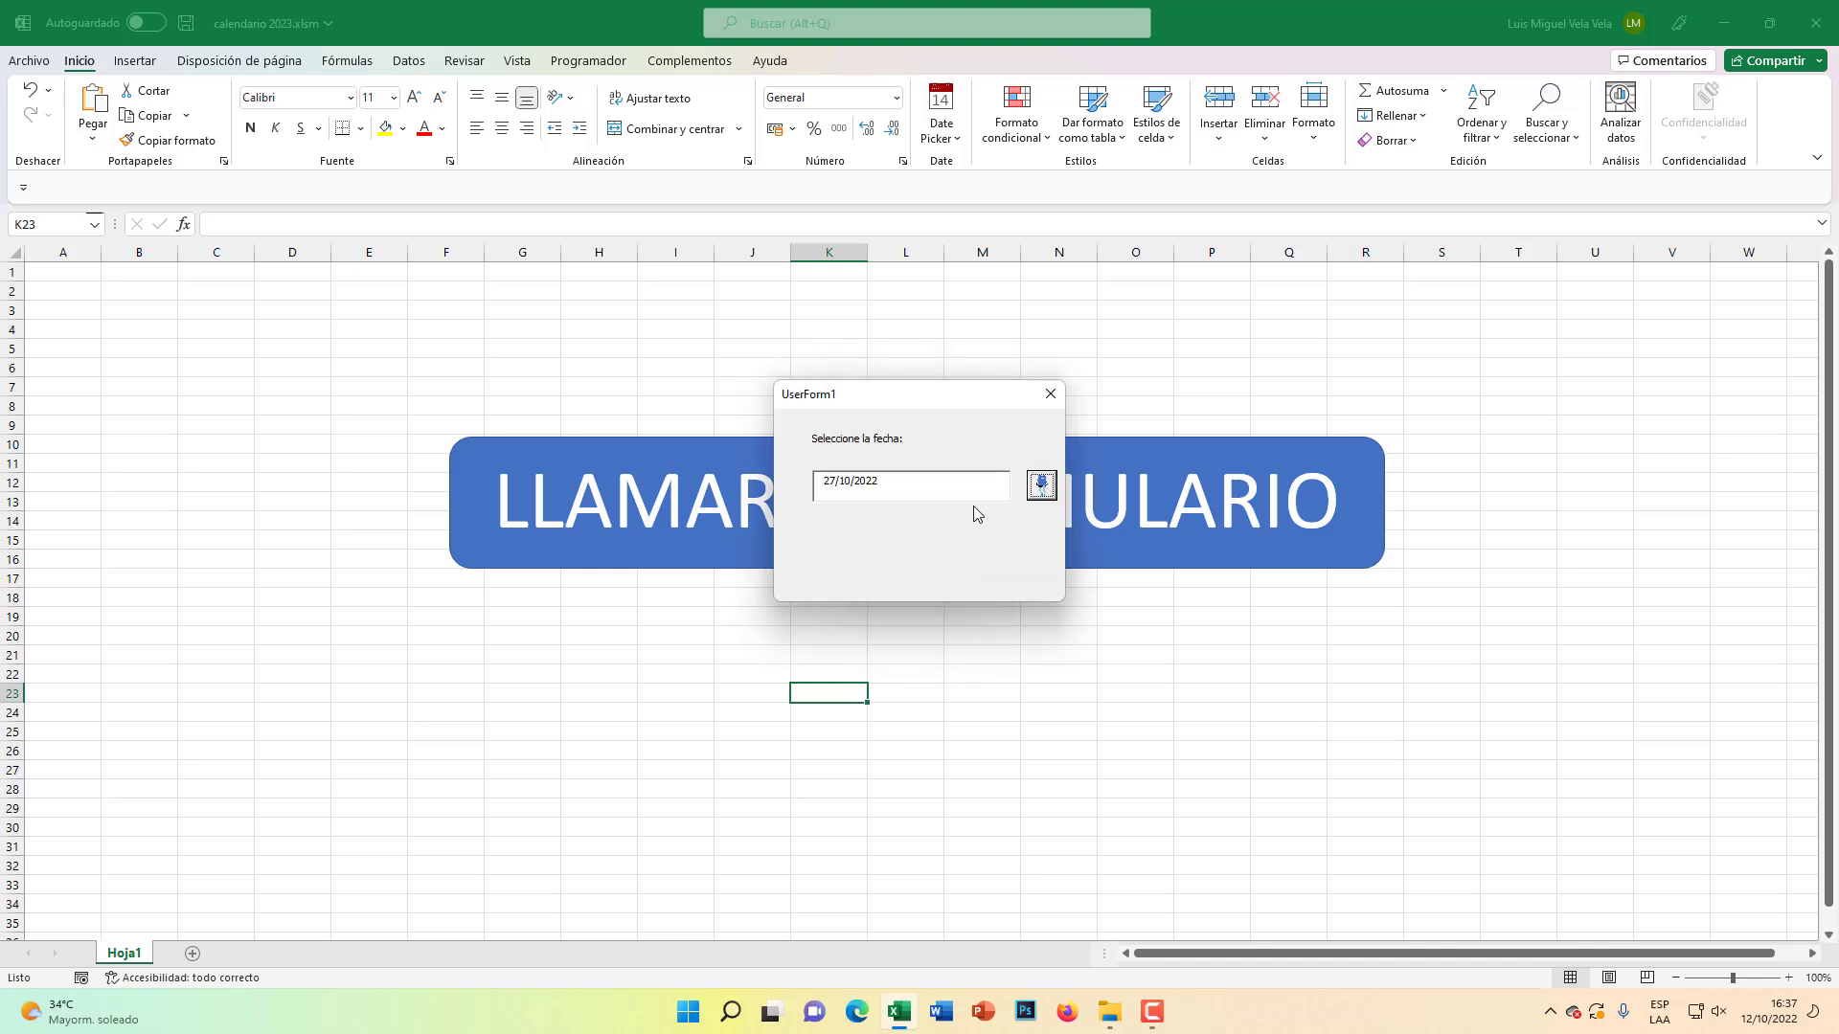